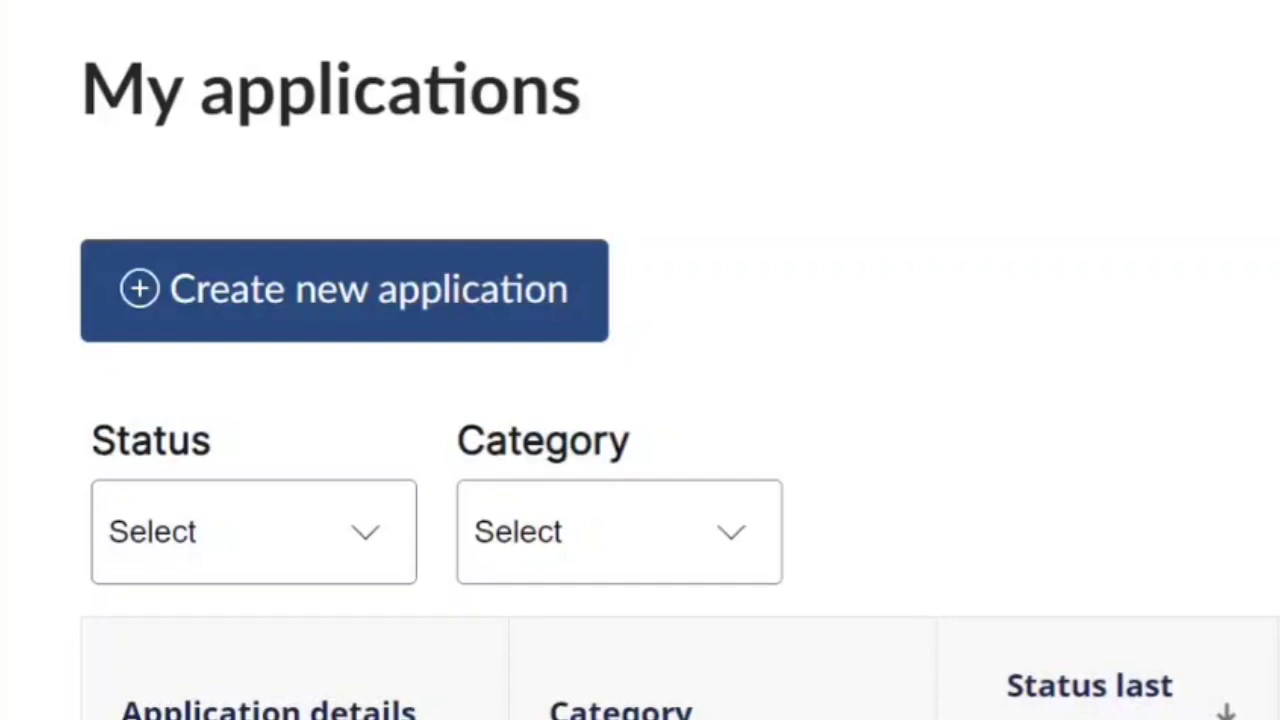
# Start a new Permanent Residence application under Economic, Self-Employed Persons Class.
pyautogui.click(460, 324)
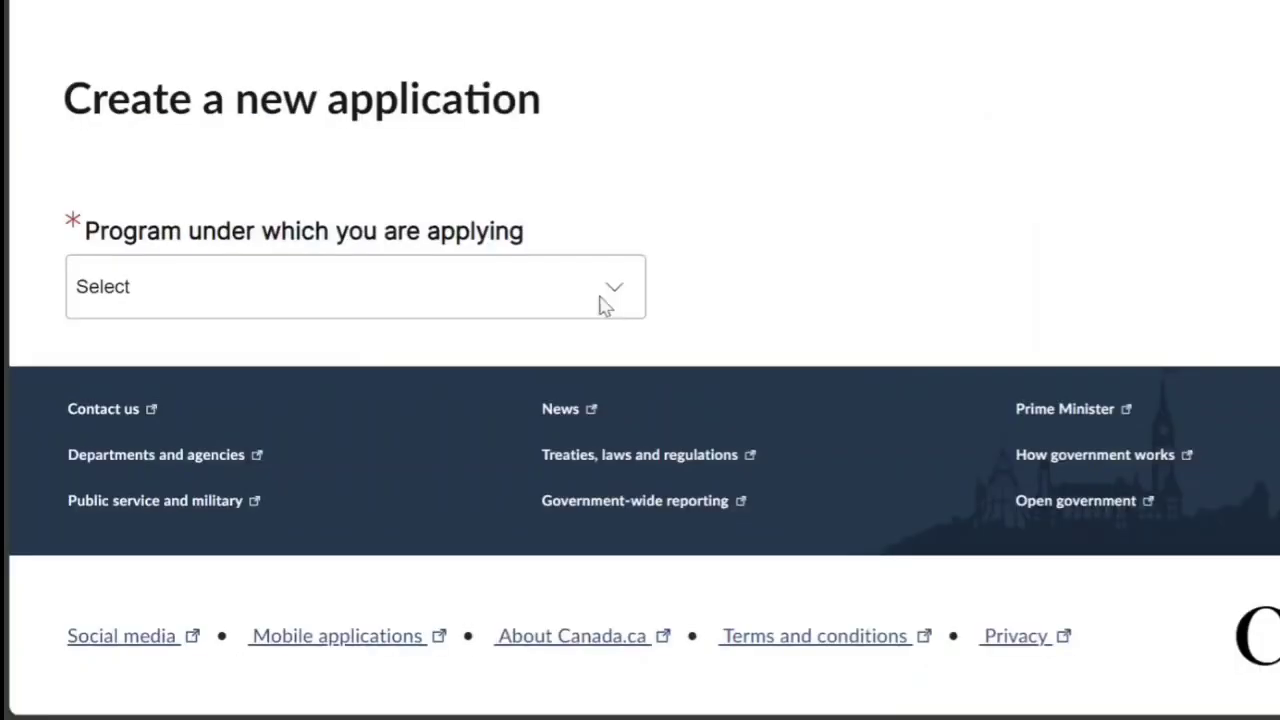
pyautogui.click(954, 421)
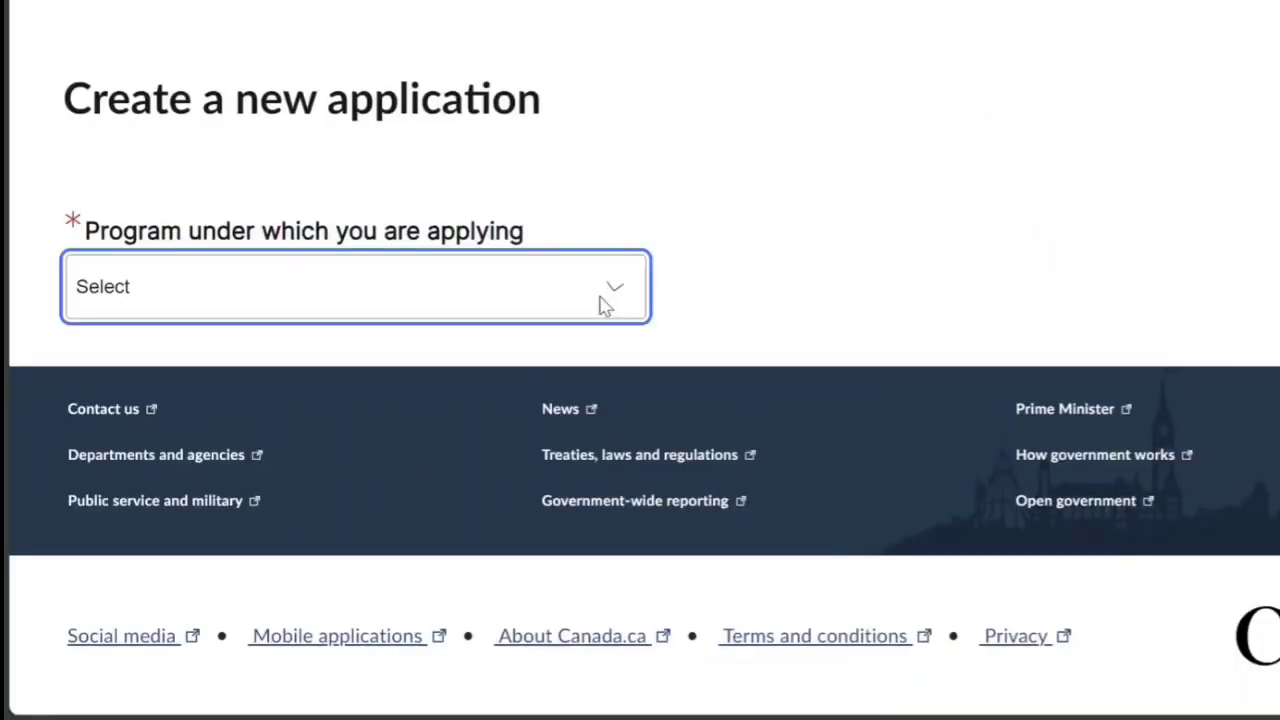
pyautogui.click(440, 360)
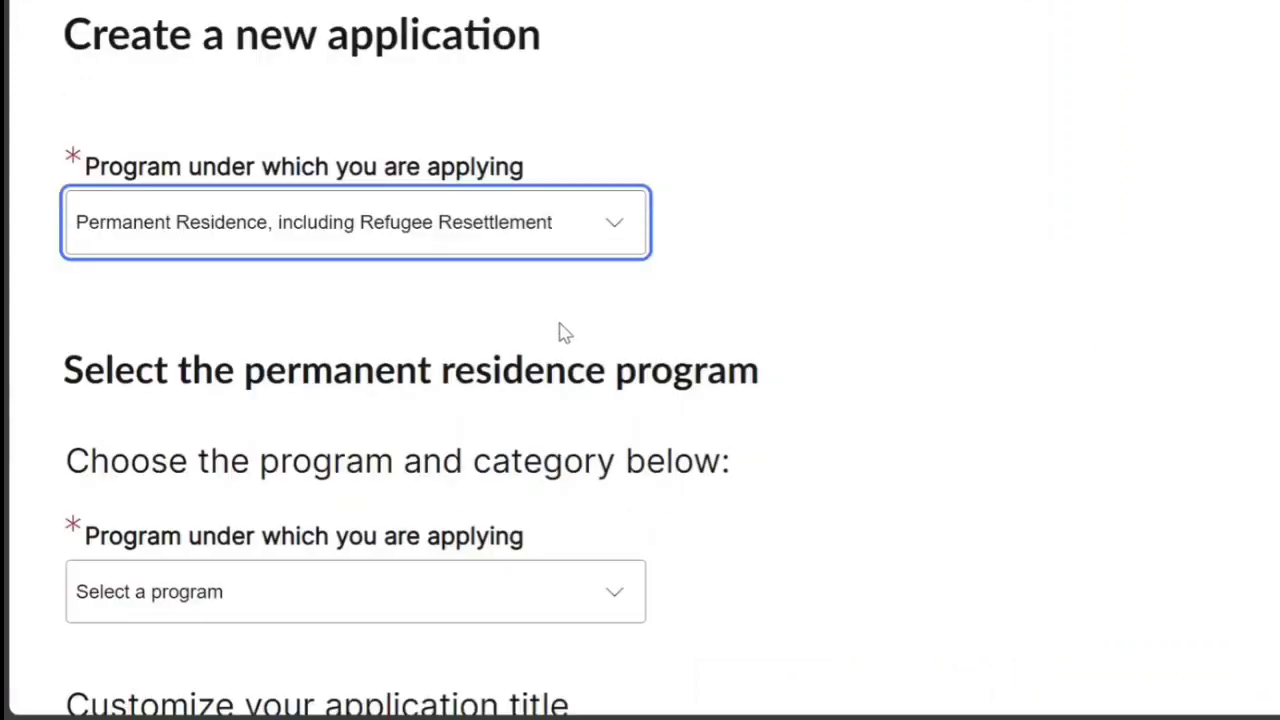
pyautogui.click(450, 313)
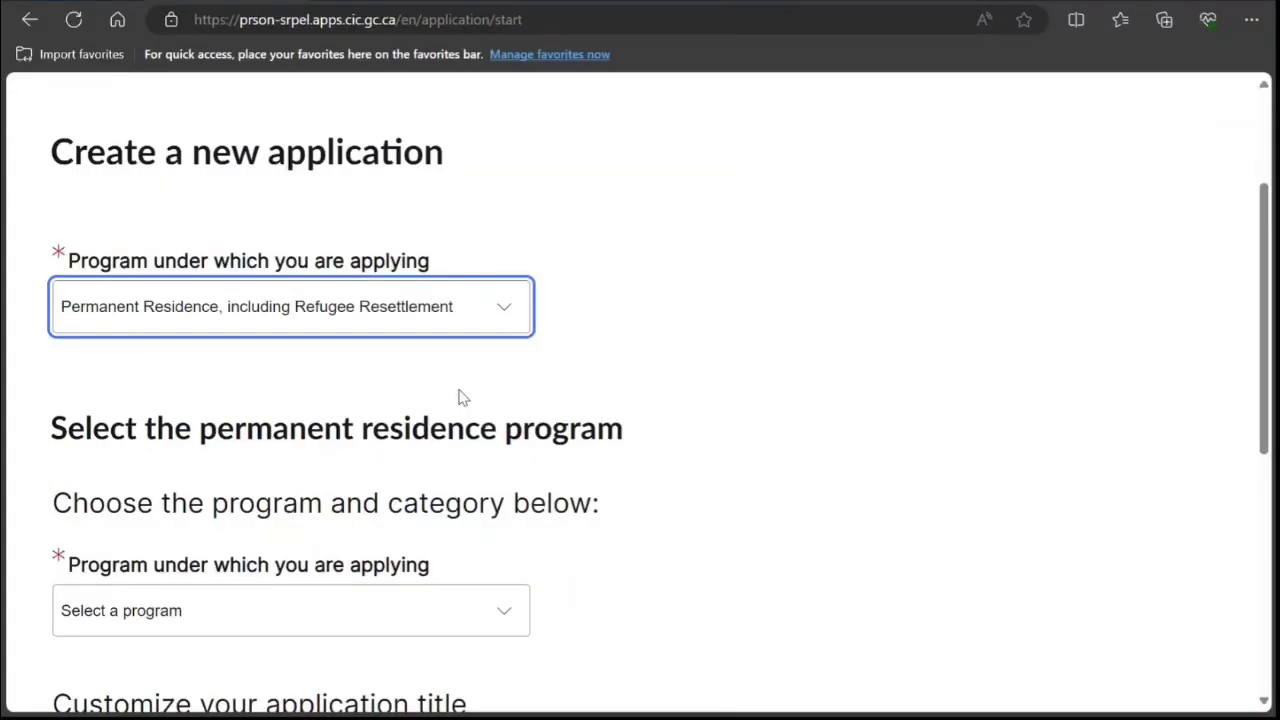
pyautogui.scroll(-3, 400, 390)
pyautogui.click(449, 312)
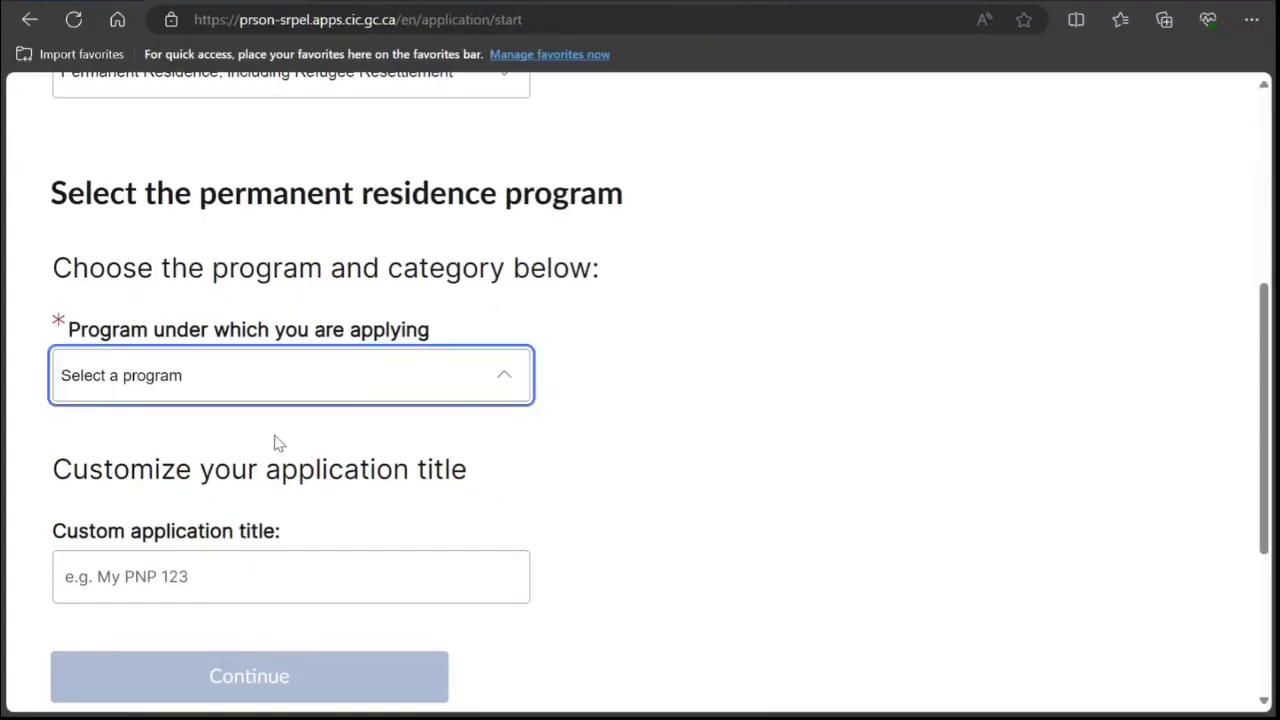
pyautogui.click(277, 443)
pyautogui.click(337, 300)
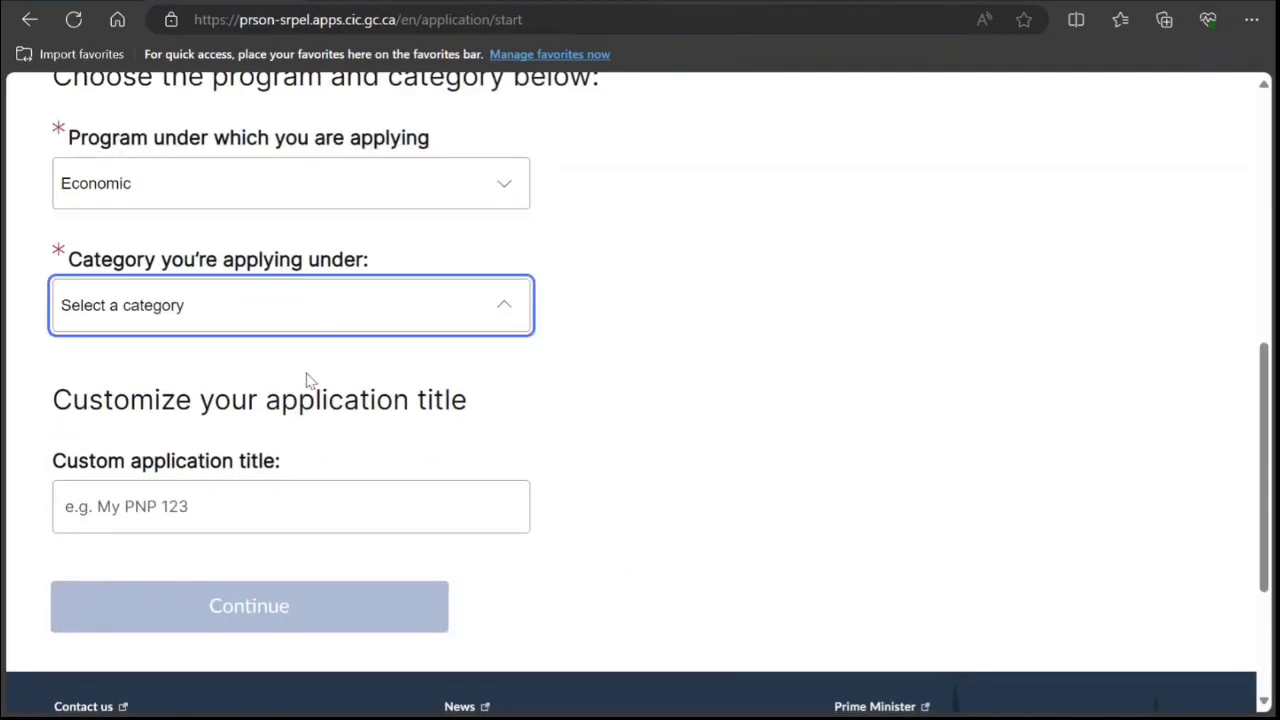
pyautogui.click(225, 433)
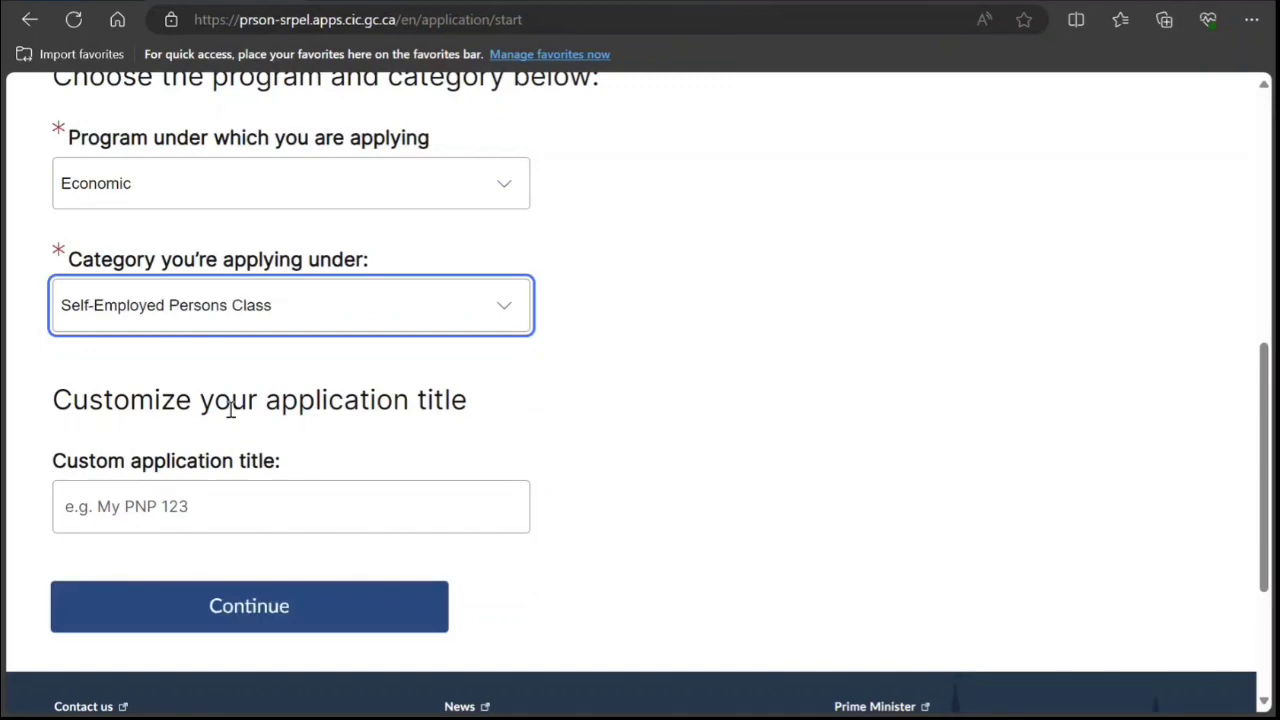
pyautogui.scroll(-2, 232, 400)
# Title the application 'SelfEmployed' and submit the setup.
pyautogui.click(240, 318)
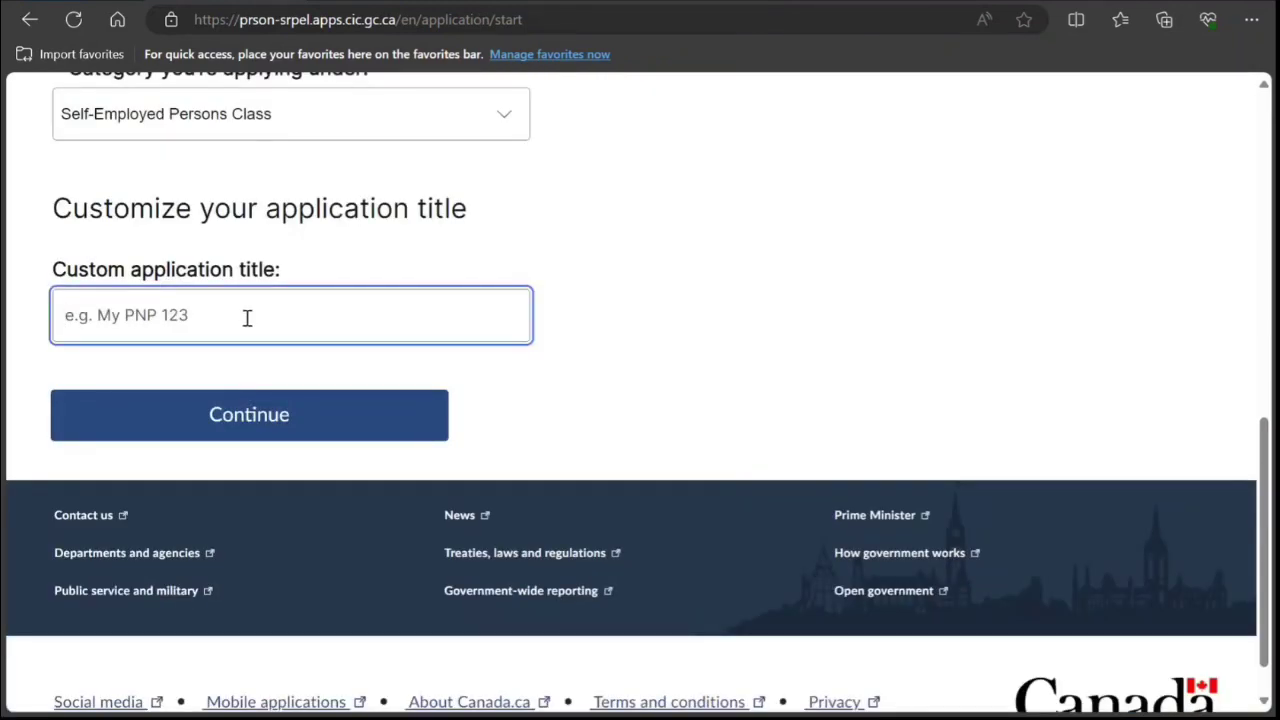
pyautogui.write('SelfEmpol')
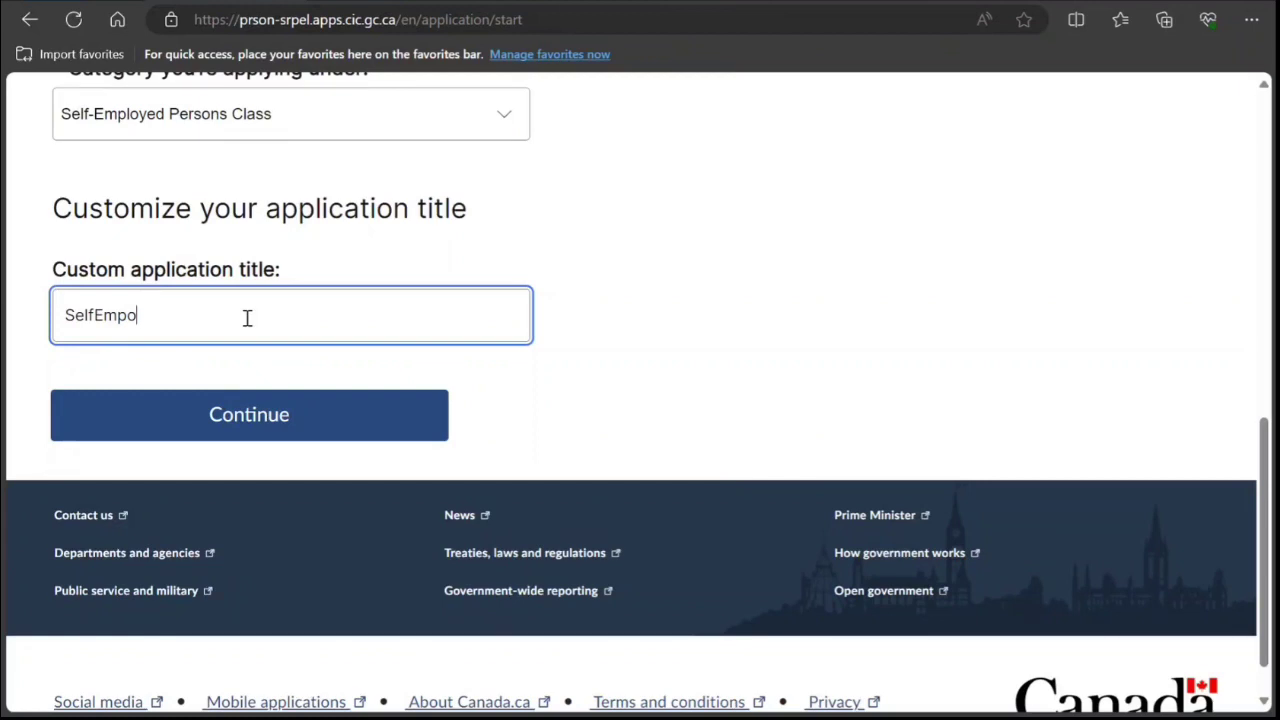
pyautogui.press('BackSpace')
pyautogui.write('lp')
pyautogui.press('BackSpace')
pyautogui.write('oyed')
pyautogui.click(231, 400)
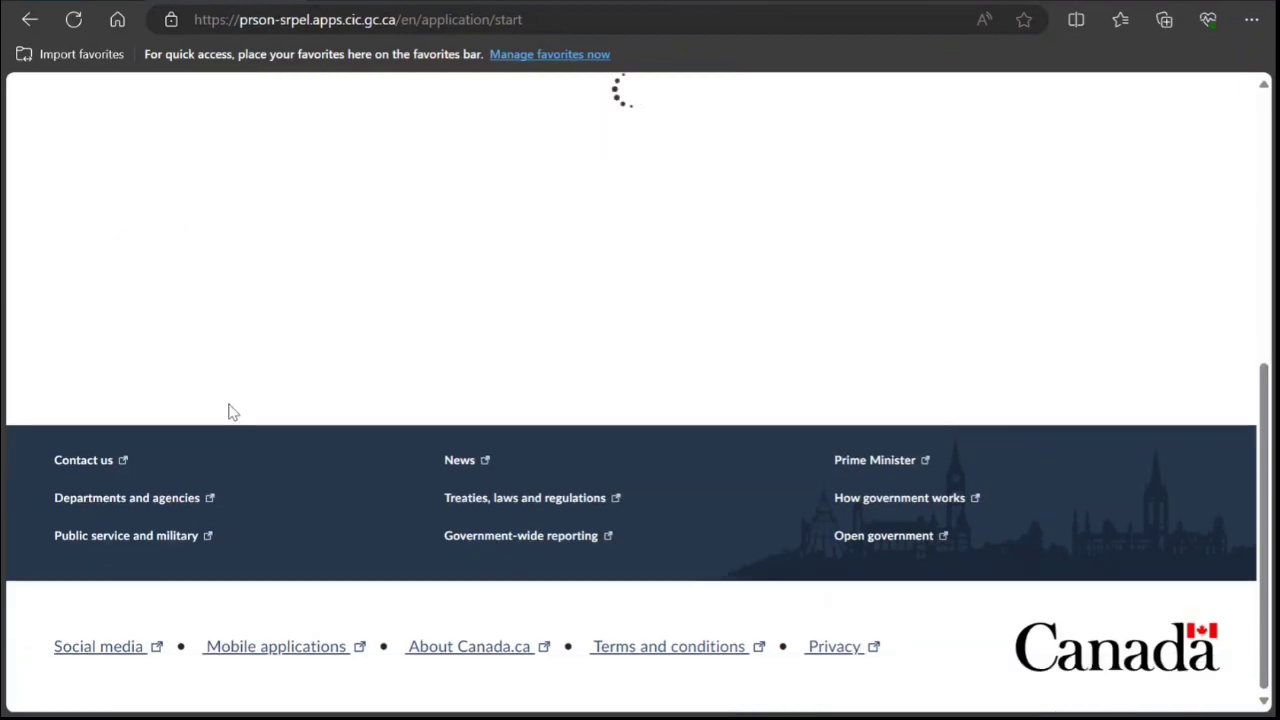
# Choose English correspondence and enter the applicant's family name, given name and birth date 1998/01/01.
pyautogui.click(1199, 121)
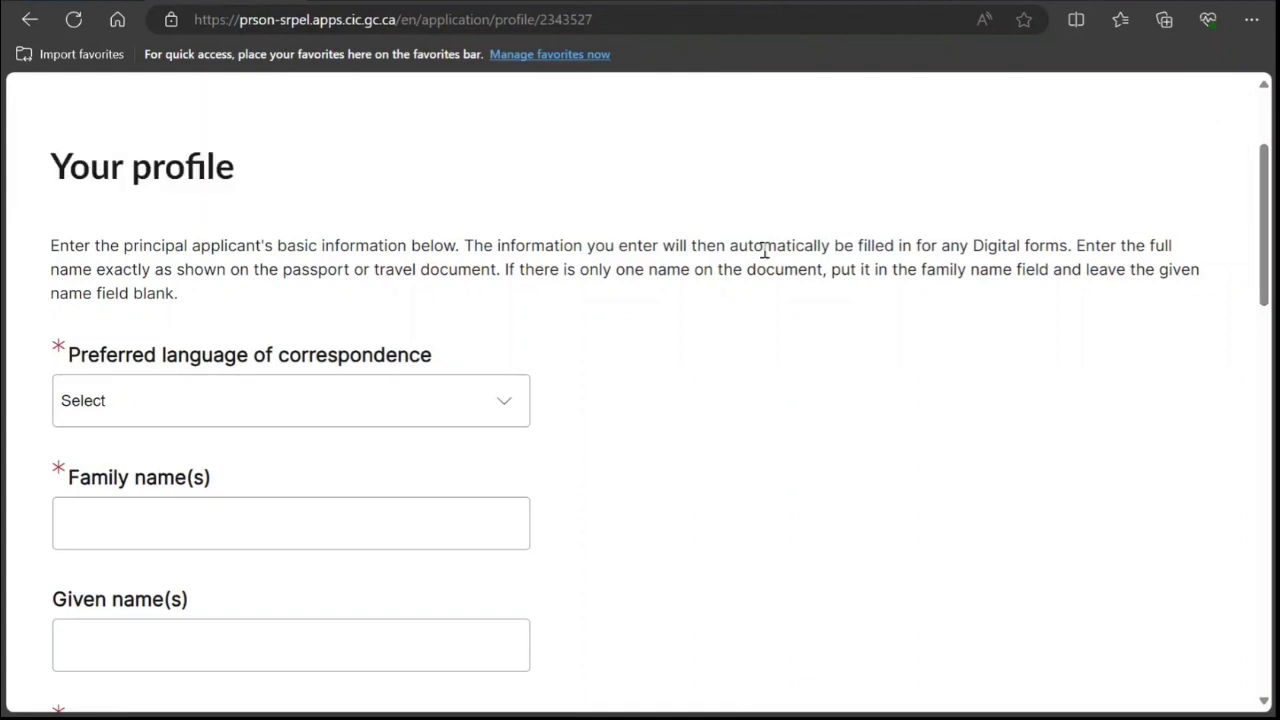
pyautogui.click(458, 405)
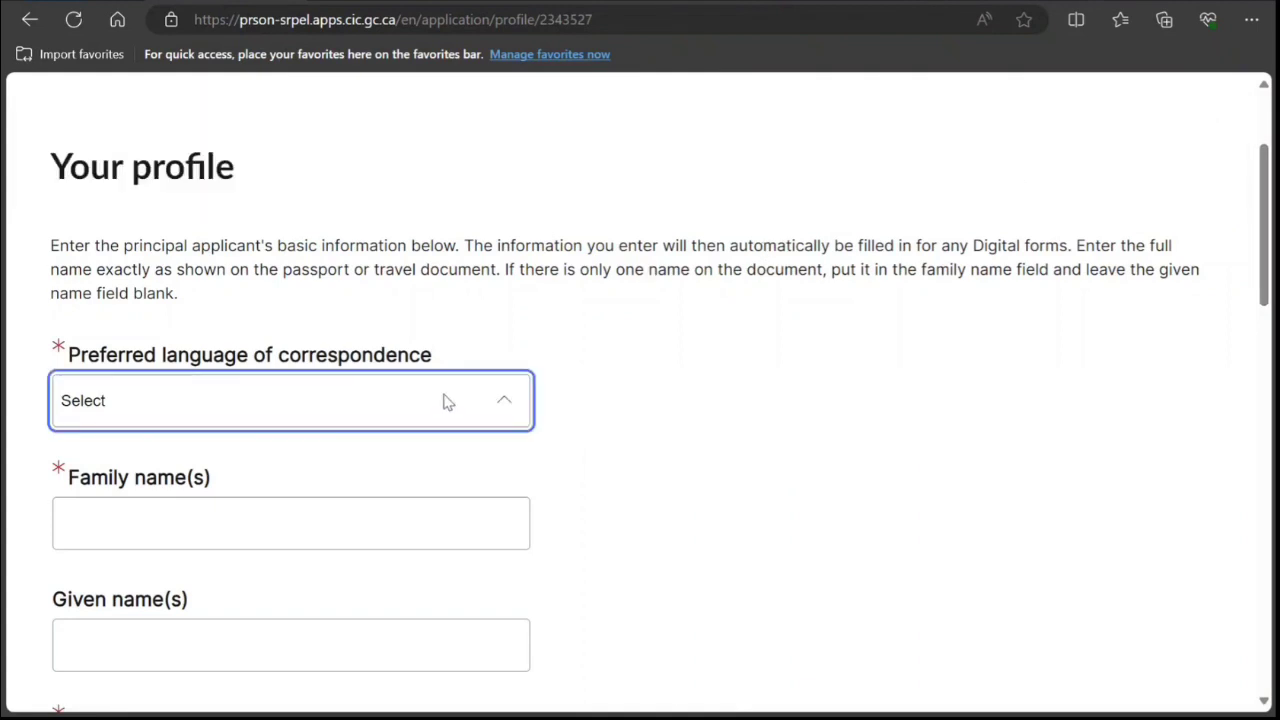
pyautogui.click(281, 467)
pyautogui.scroll(-2, 257, 394)
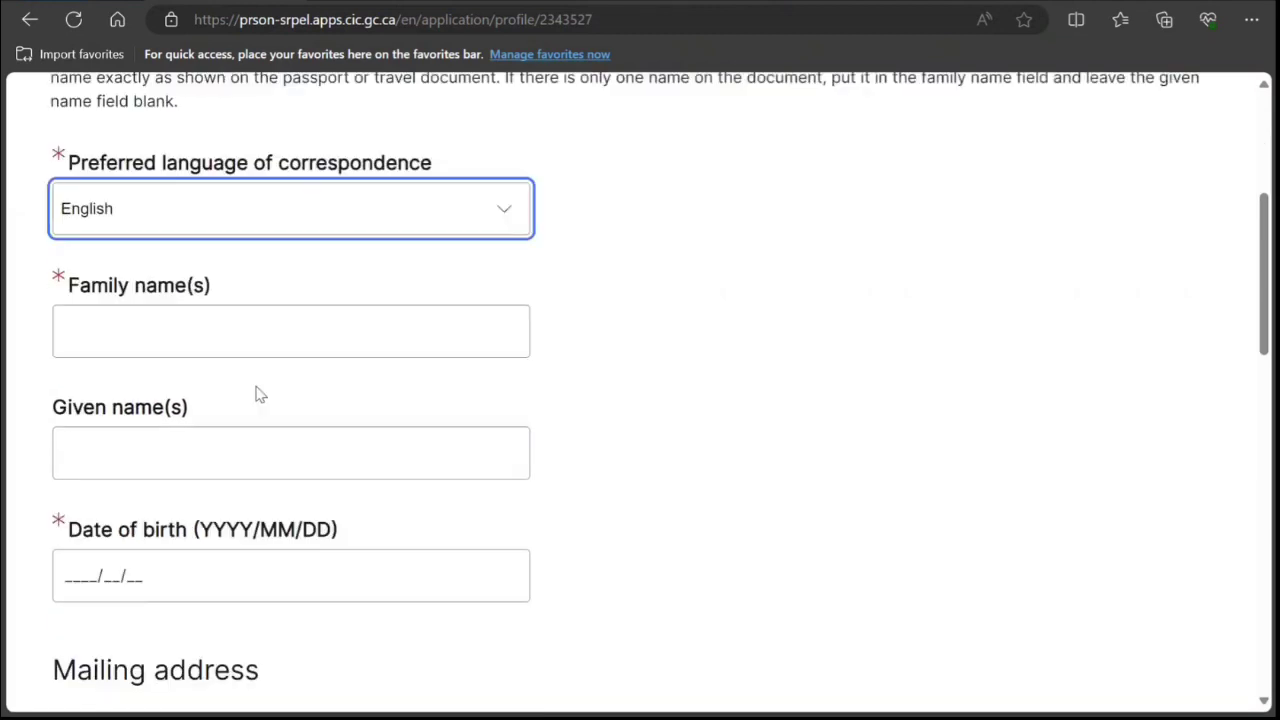
pyautogui.click(258, 338)
pyautogui.write('Smit')
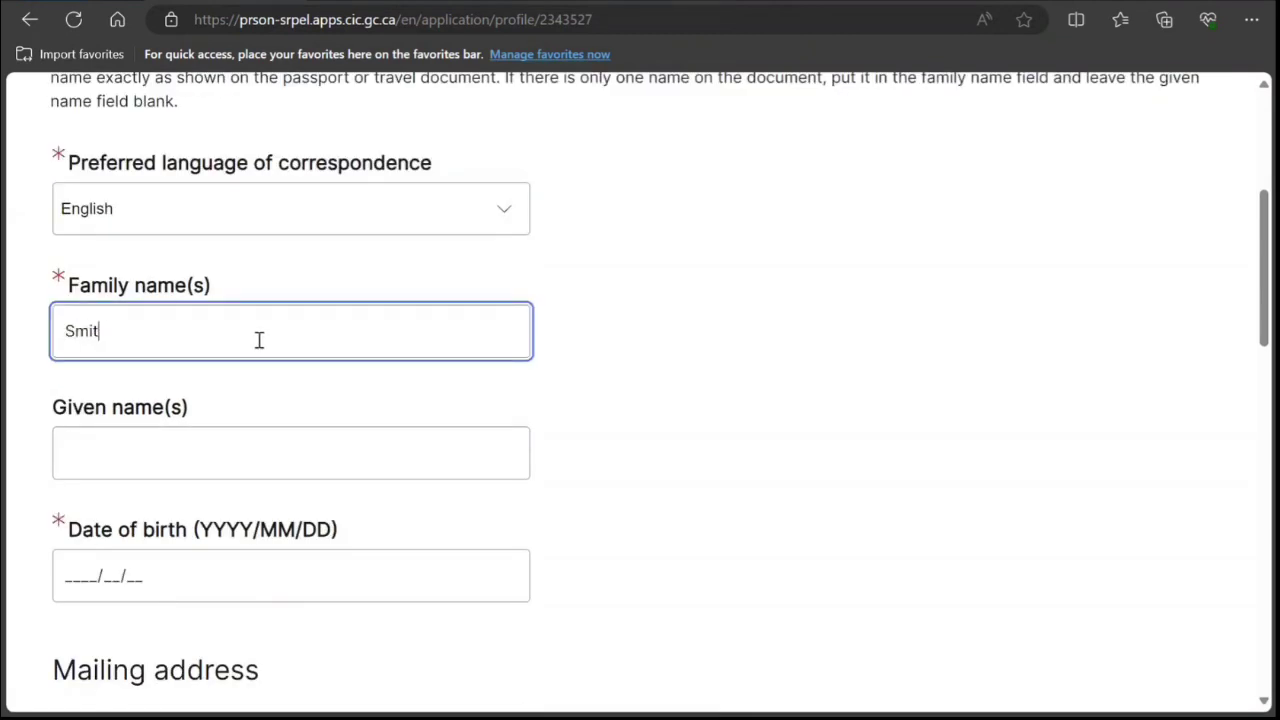
pyautogui.write('h')
pyautogui.press('Tab')
pyautogui.write('John')
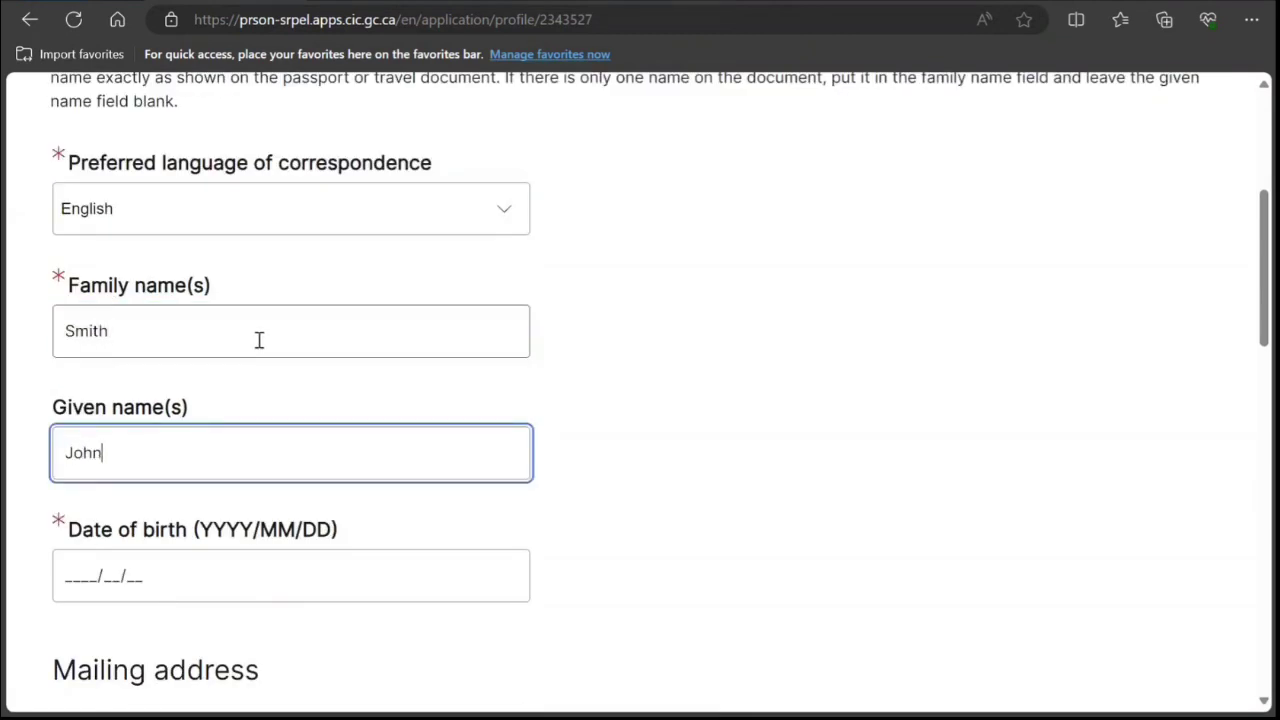
pyautogui.click(65, 572)
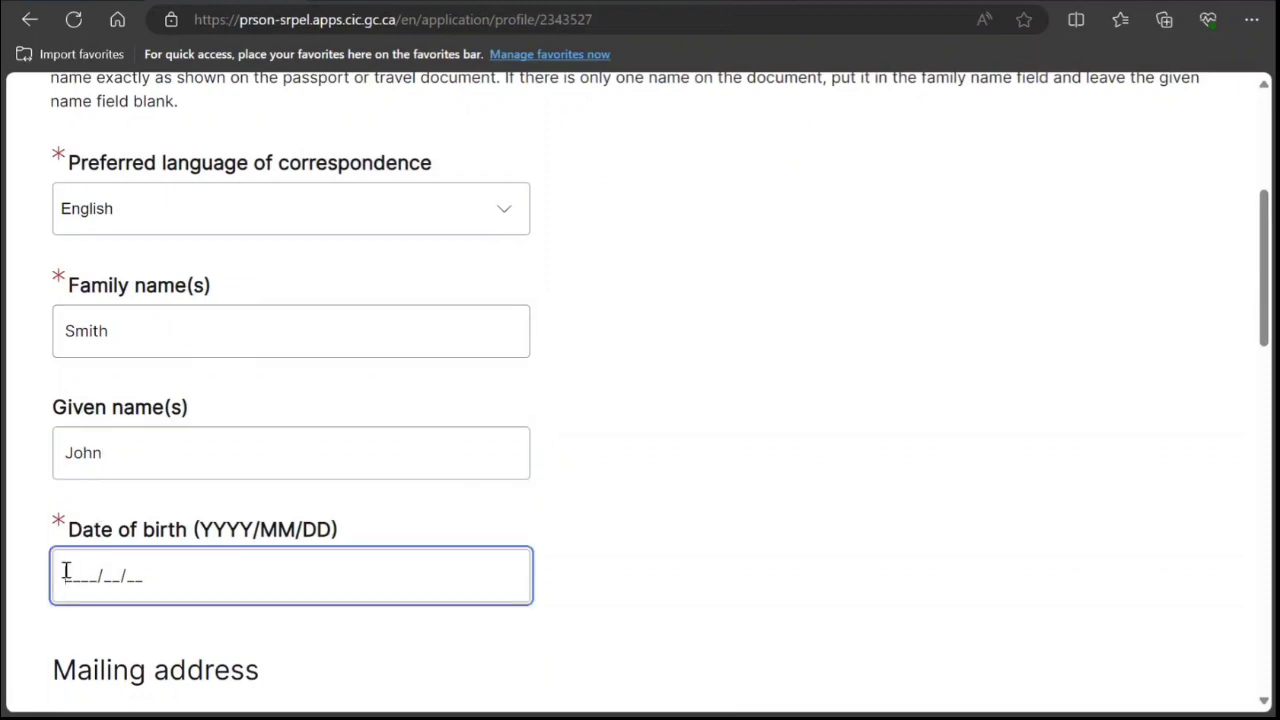
pyautogui.write('1998/01/0')
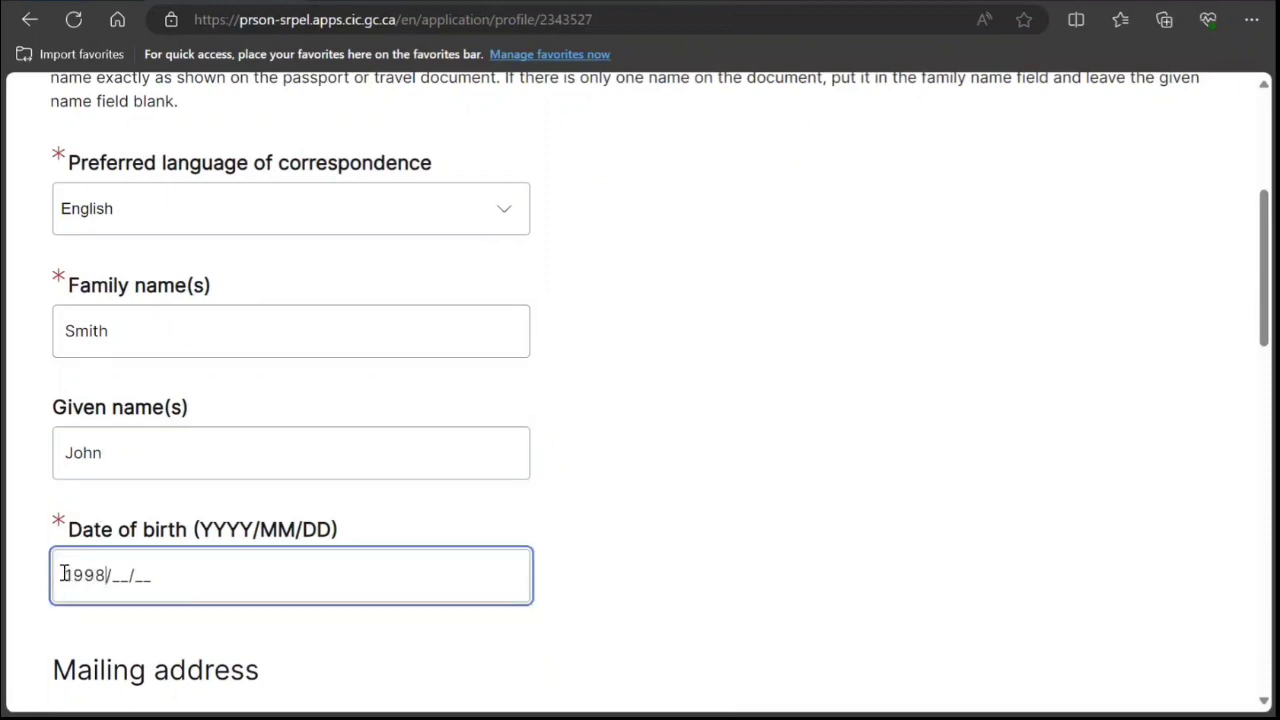
pyautogui.write('1')
# Fill in the mailing street and city, set country India, and mark the residential address as the same.
pyautogui.scroll(-5, 140, 545)
pyautogui.click(897, 306)
pyautogui.write('dscsdcs')
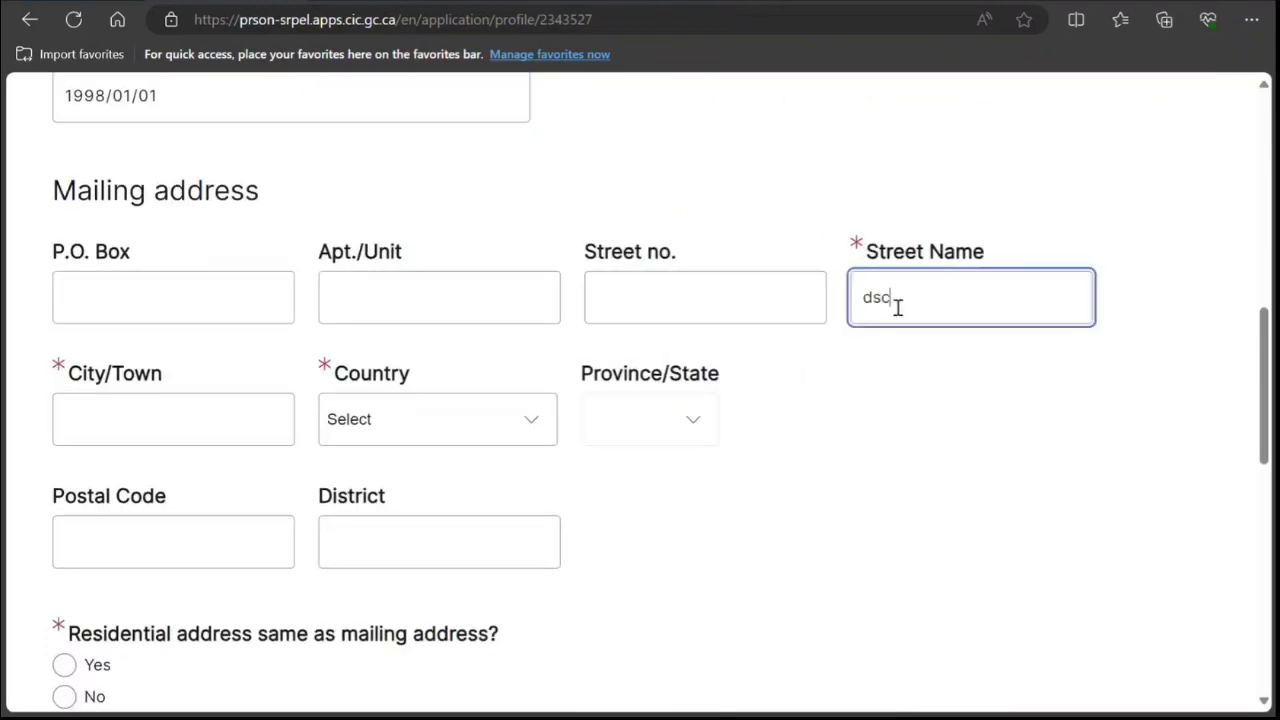
pyautogui.click(184, 422)
pyautogui.write('N')
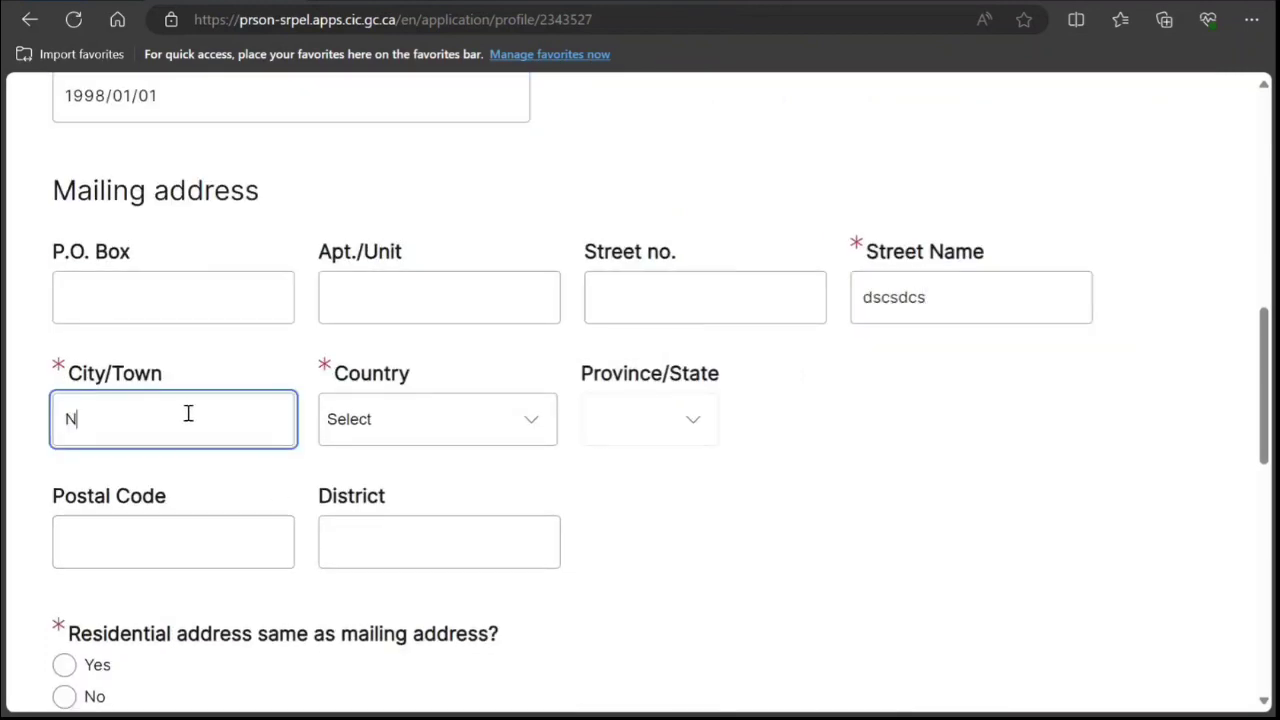
pyautogui.write('ew Delhi')
pyautogui.press('Tab')
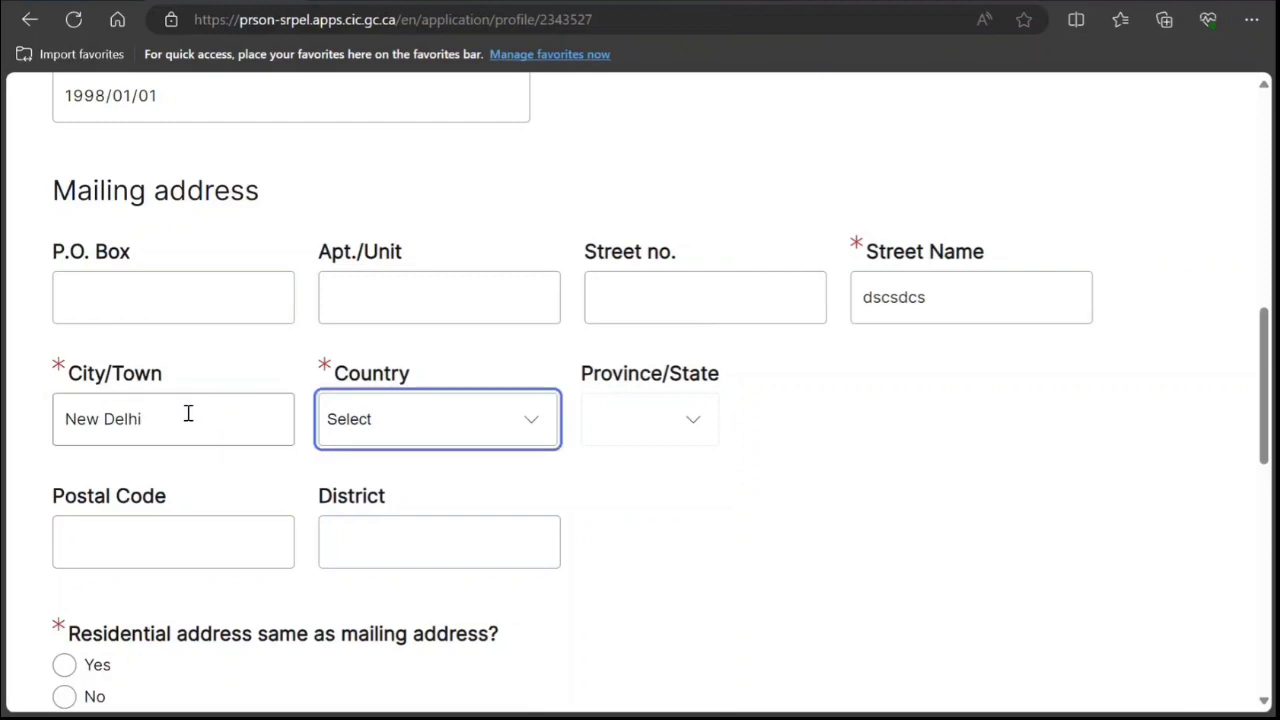
pyautogui.write('in')
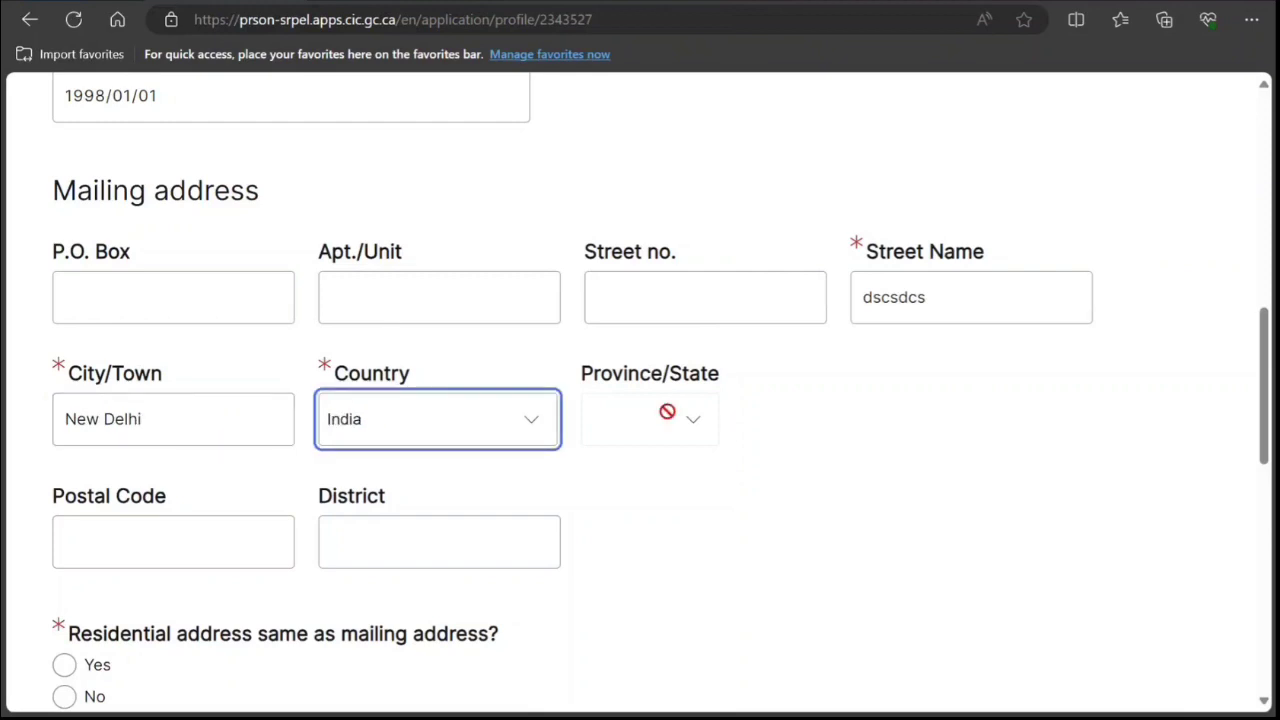
pyautogui.scroll(-1, 537, 566)
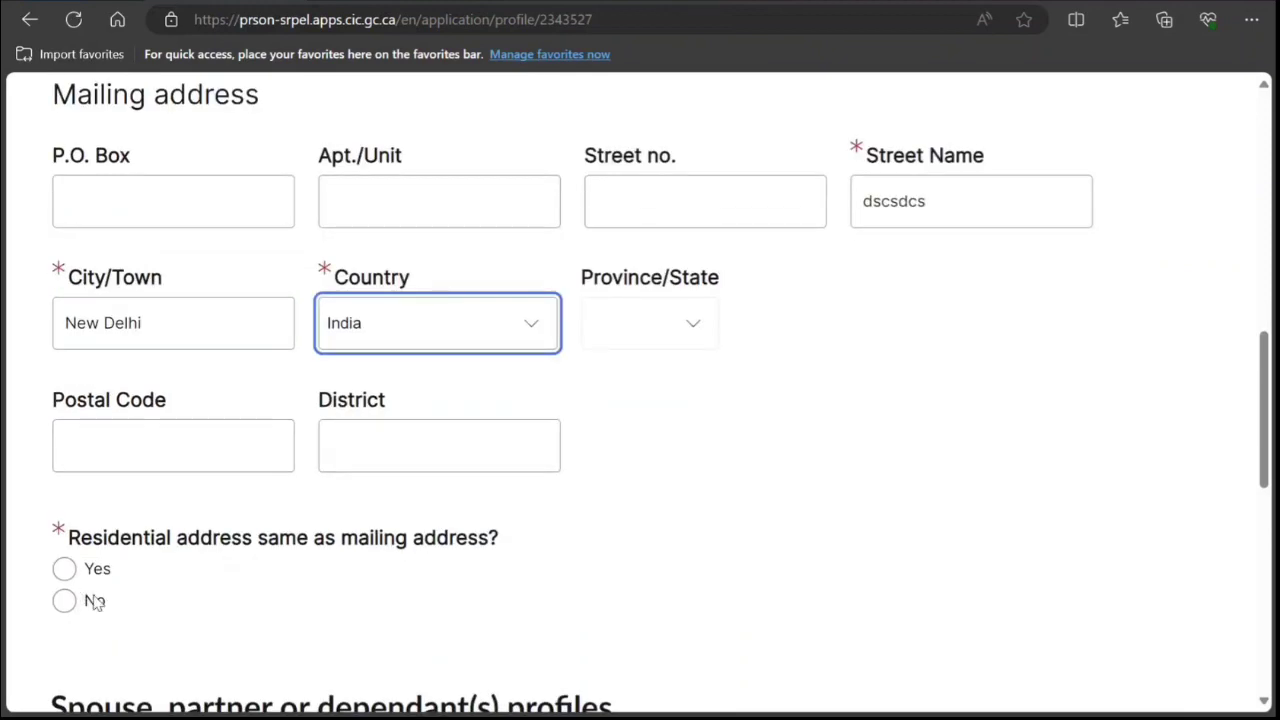
pyautogui.click(65, 570)
# Save the profile and continue to the application forms page.
pyautogui.scroll(-2, 194, 543)
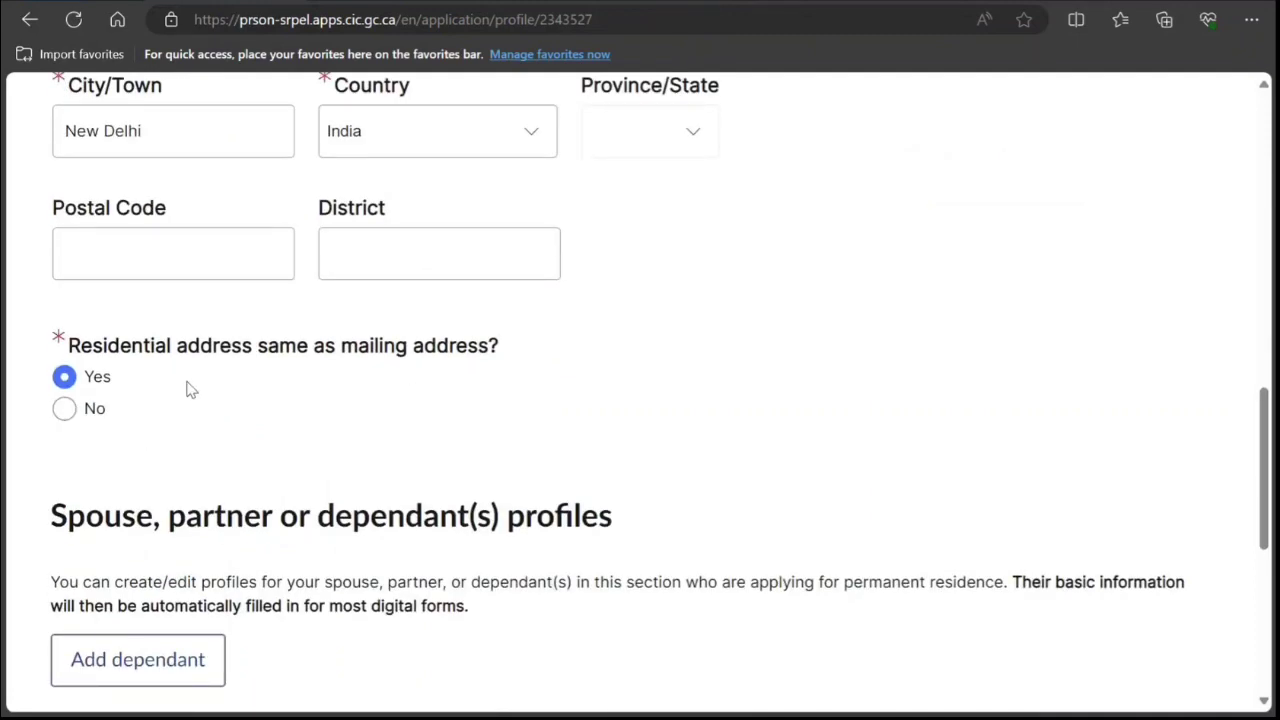
pyautogui.scroll(-2, 150, 472)
pyautogui.scroll(5, 249, 443)
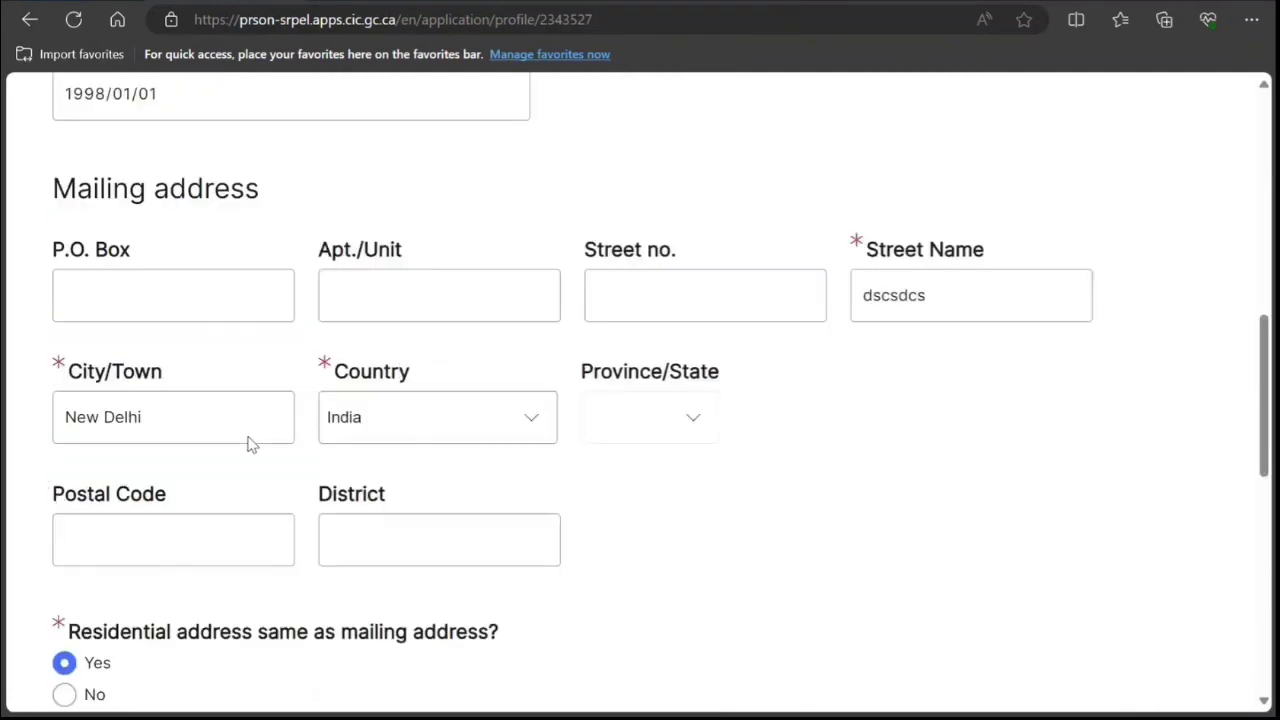
pyautogui.scroll(-4, 249, 440)
pyautogui.scroll(-3, 247, 433)
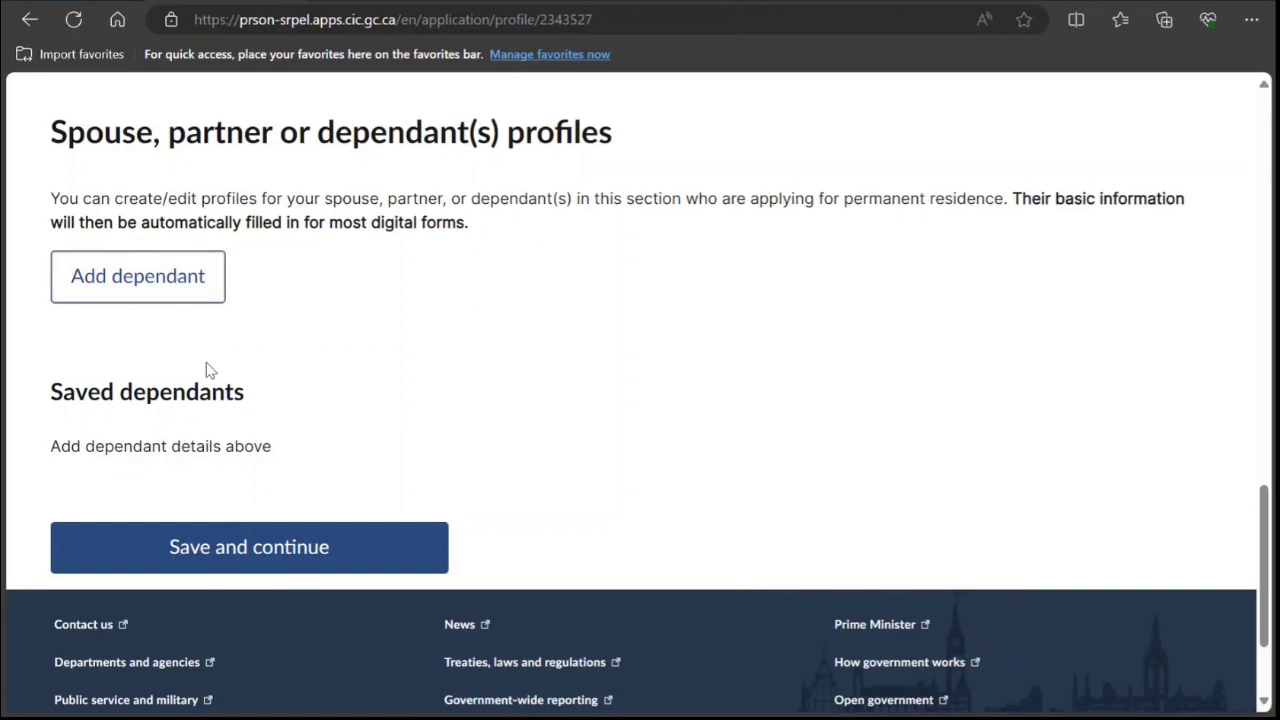
pyautogui.scroll(-2, 208, 370)
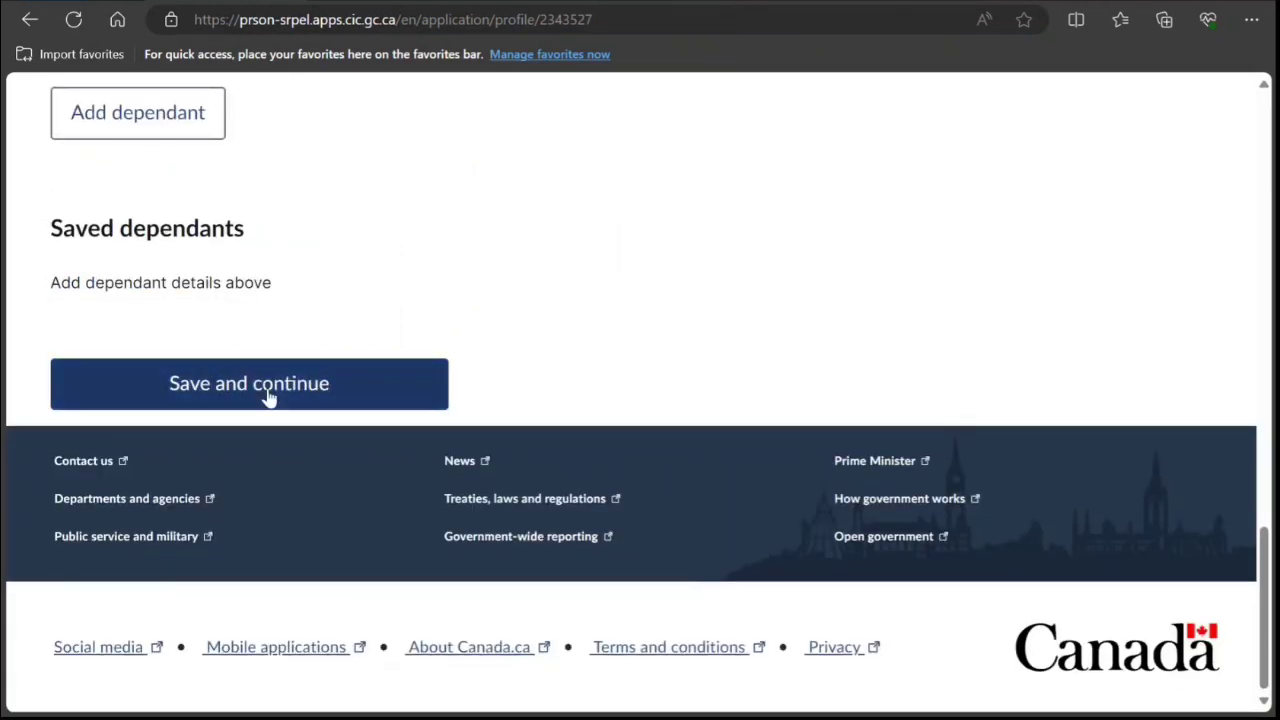
pyautogui.click(268, 395)
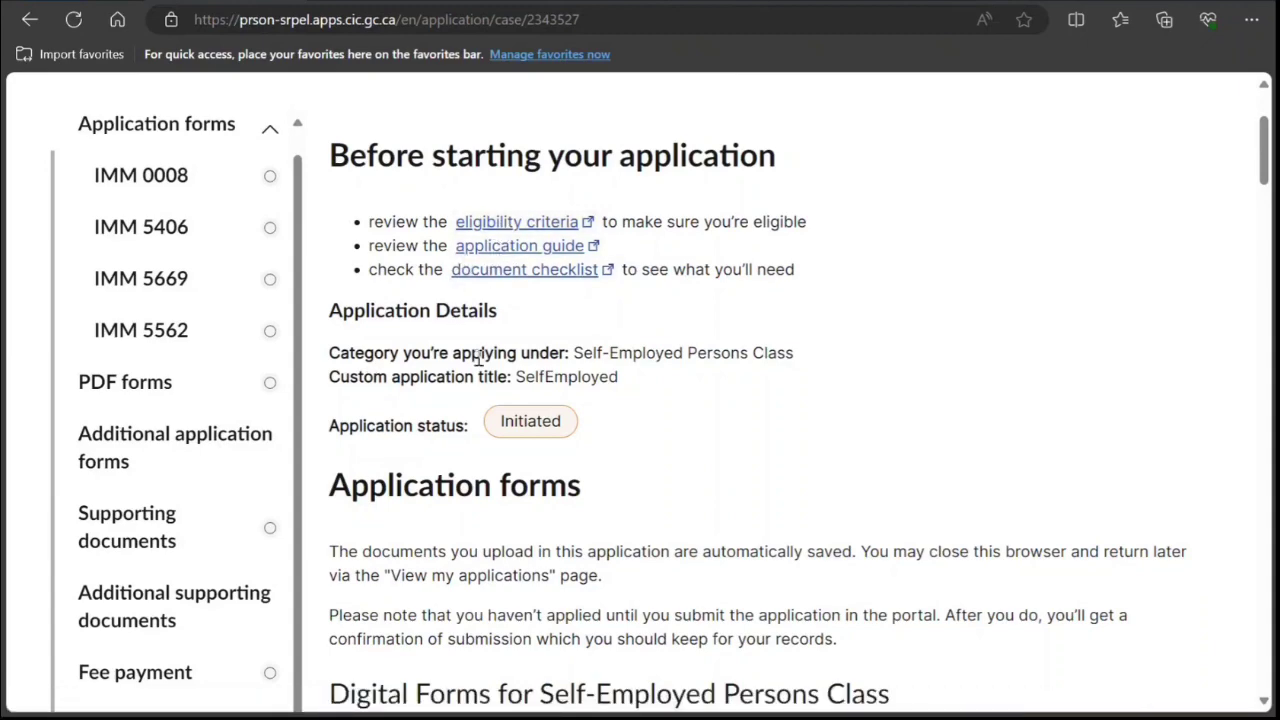
# Scroll down the SelfEmployed application page to the 'Search for a form' box.
pyautogui.scroll(-1, 478, 358)
pyautogui.scroll(-2, 478, 365)
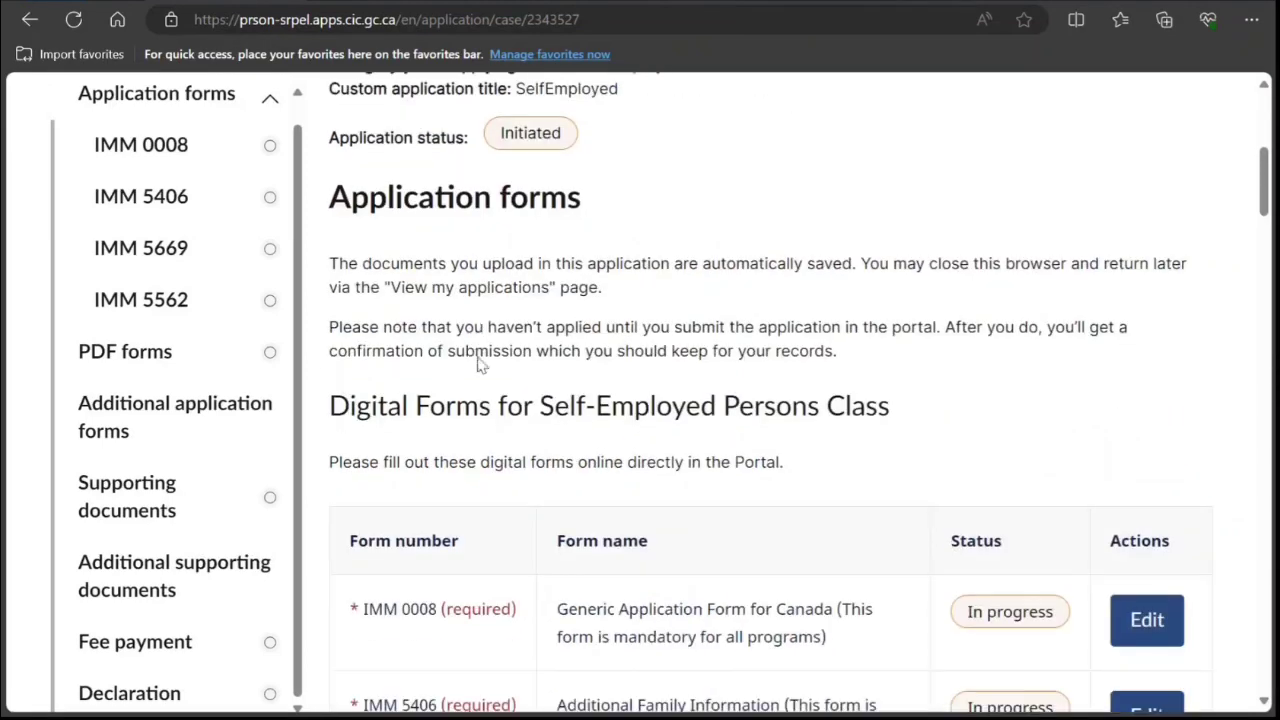
pyautogui.scroll(-3, 478, 365)
pyautogui.scroll(-3, 478, 365)
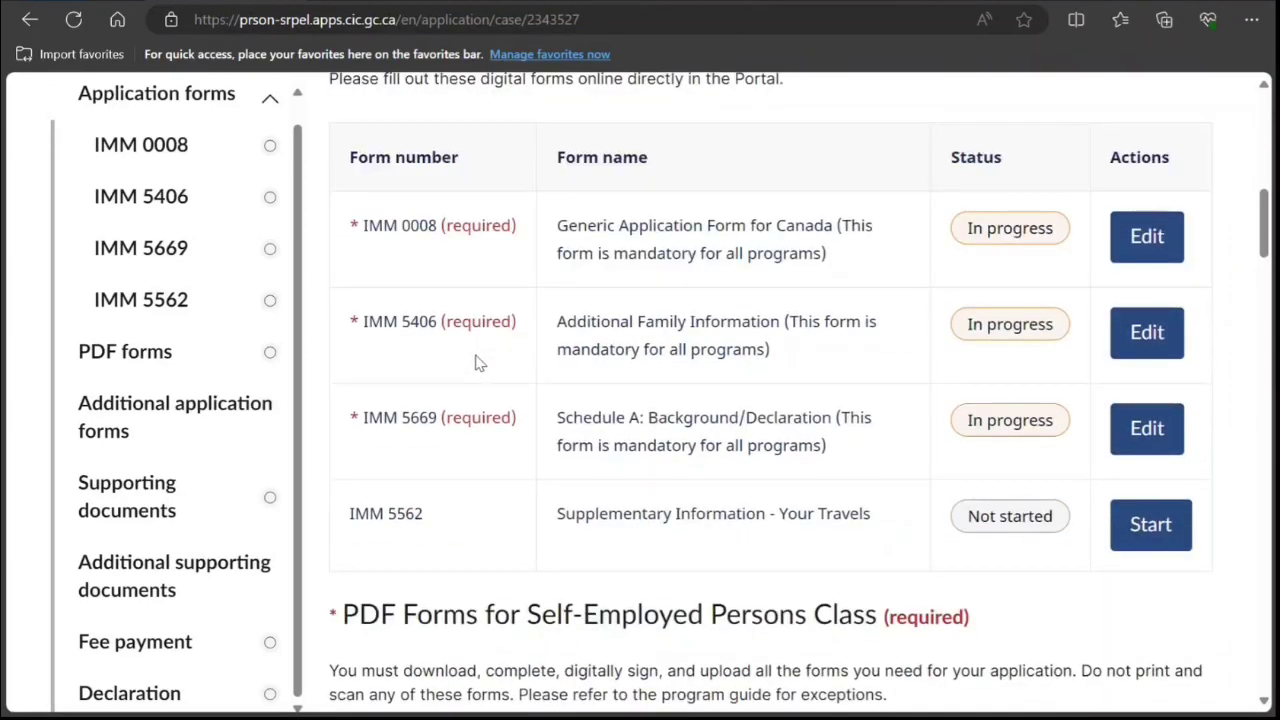
pyautogui.scroll(-2, 478, 365)
pyautogui.scroll(-2, 478, 358)
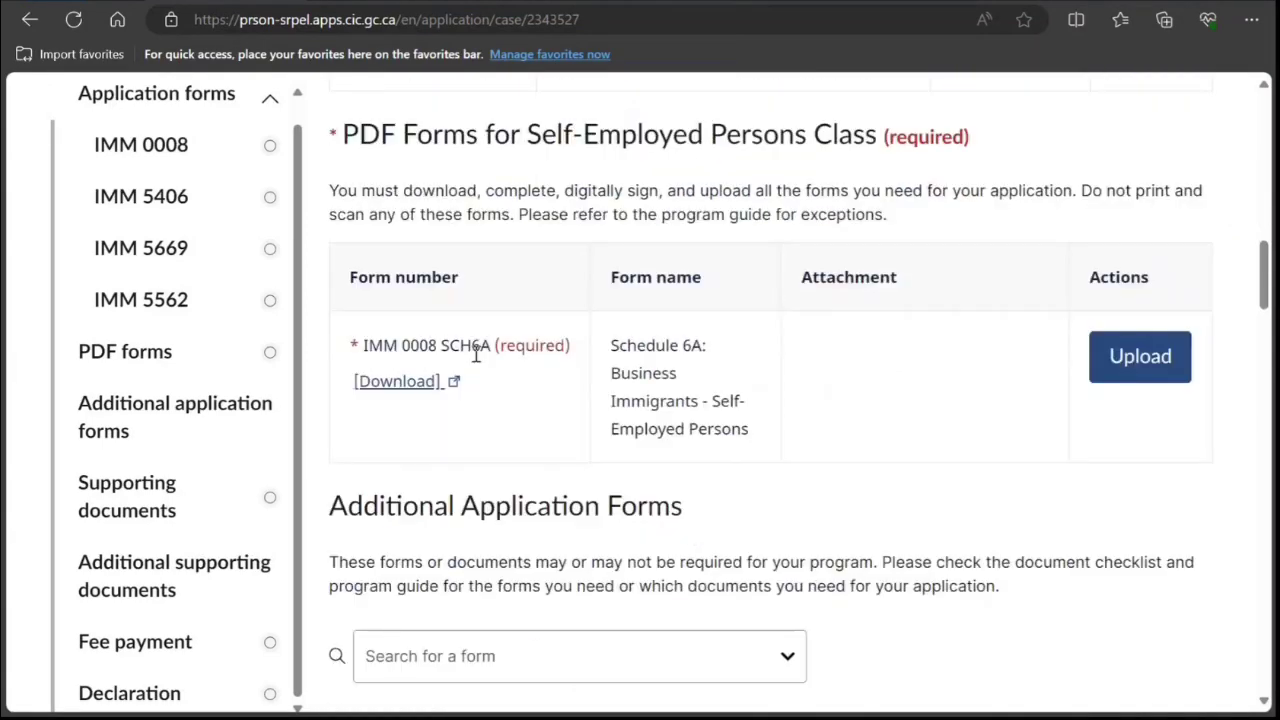
pyautogui.scroll(-2, 468, 370)
pyautogui.scroll(-2, 468, 370)
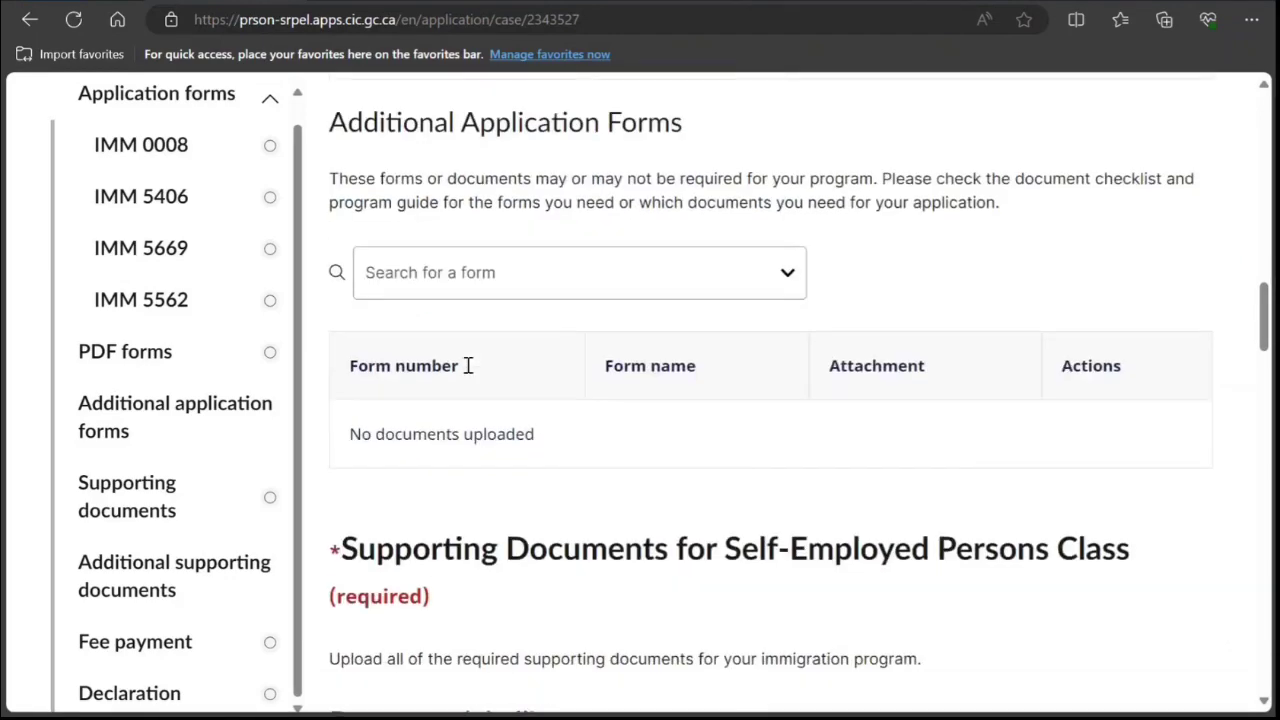
# Search the additional forms for 'chec' and browse the Document Checklist results.
pyautogui.click(527, 295)
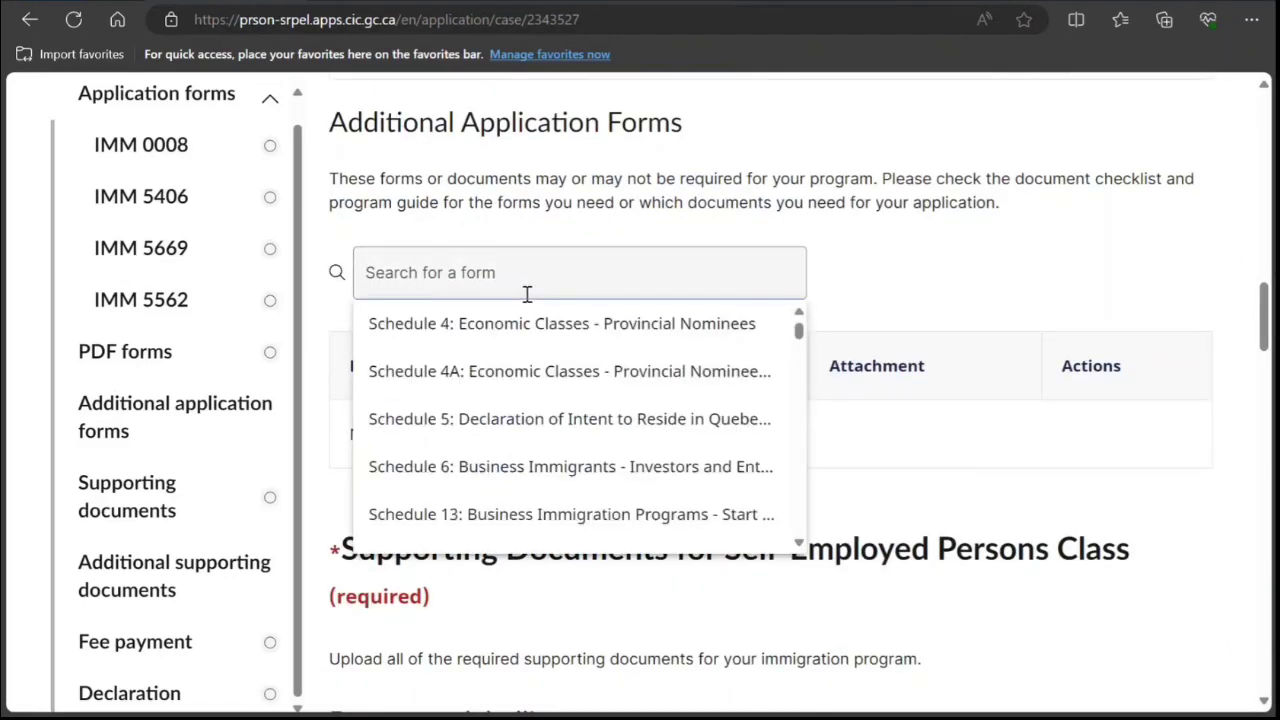
pyautogui.write('chec')
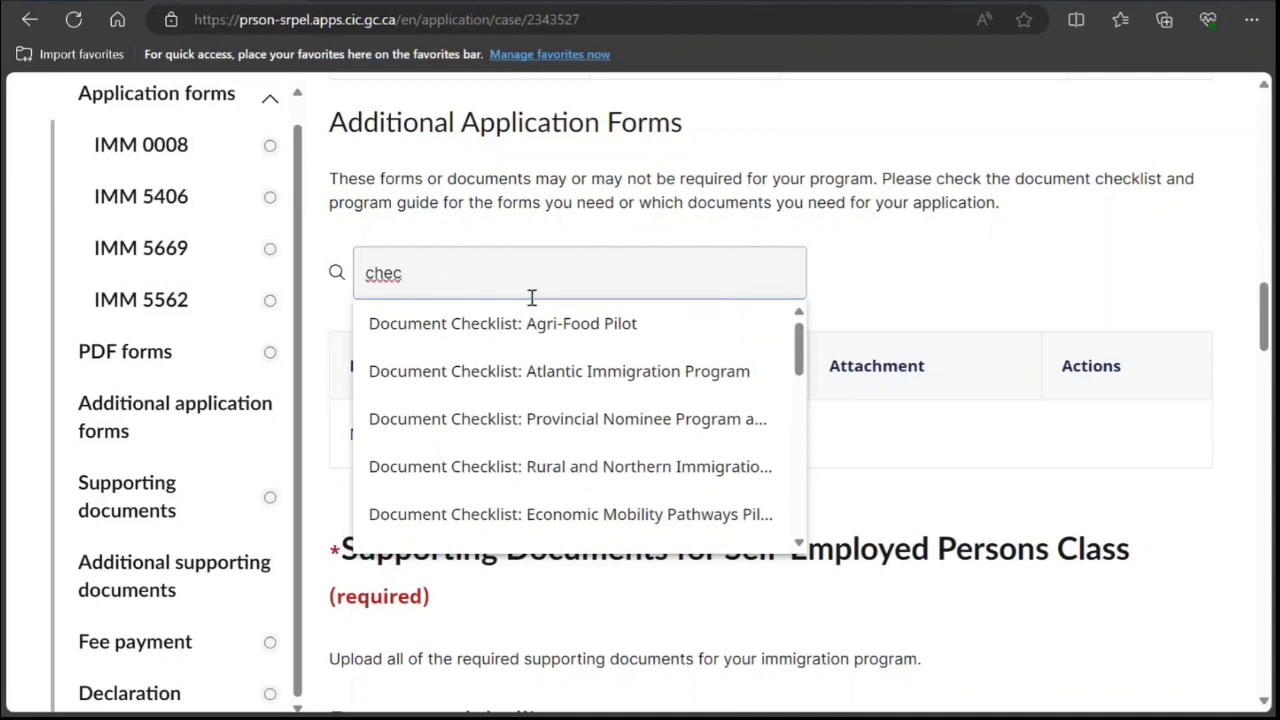
pyautogui.scroll(-4, 610, 388)
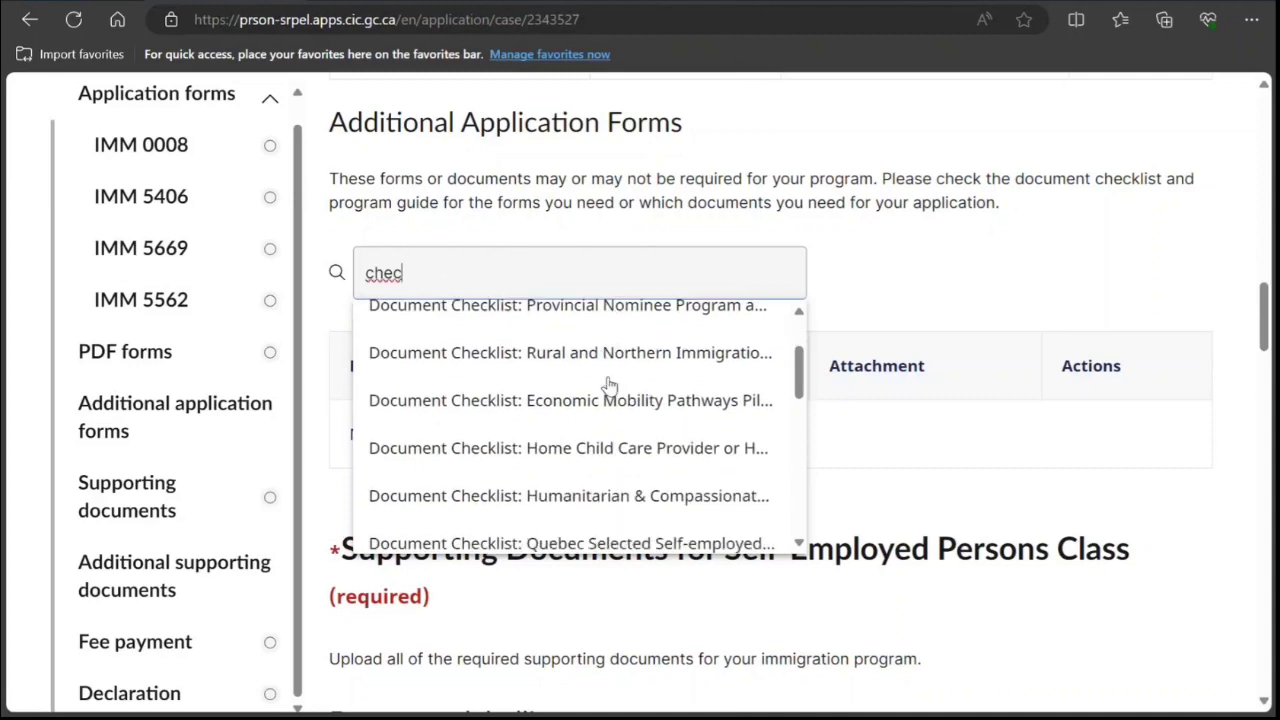
pyautogui.scroll(-3, 610, 386)
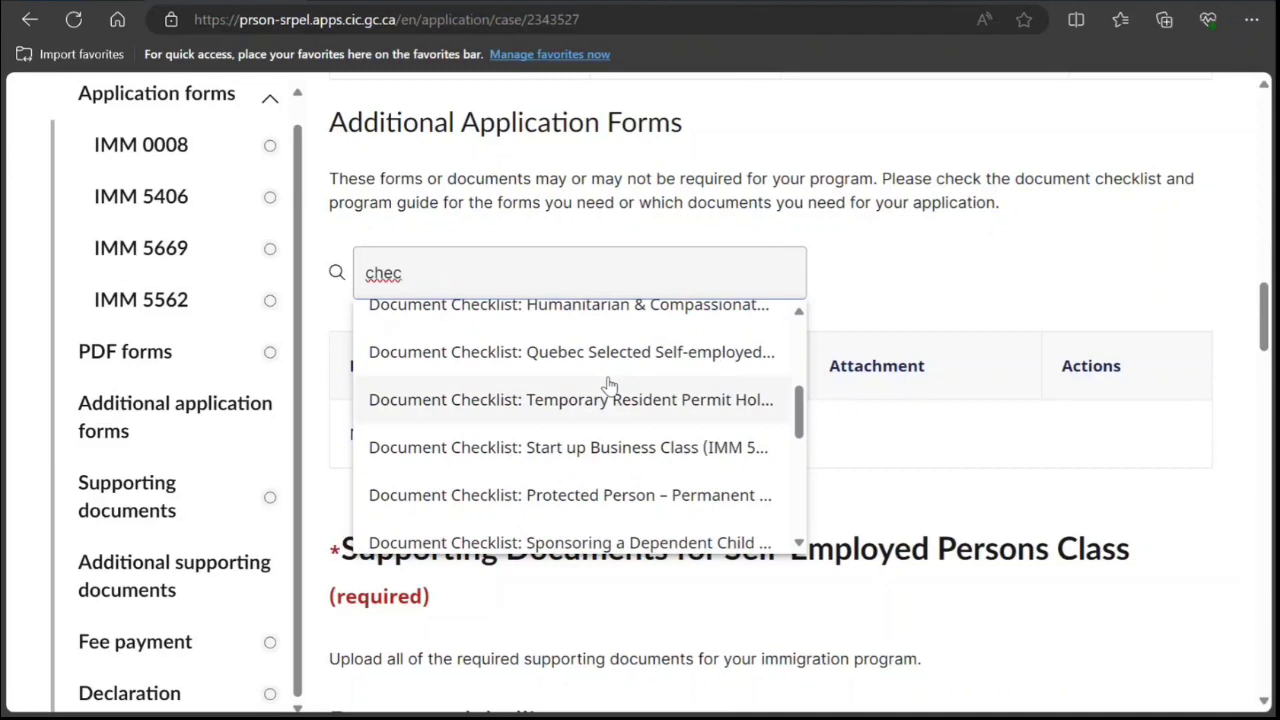
pyautogui.scroll(-5, 610, 386)
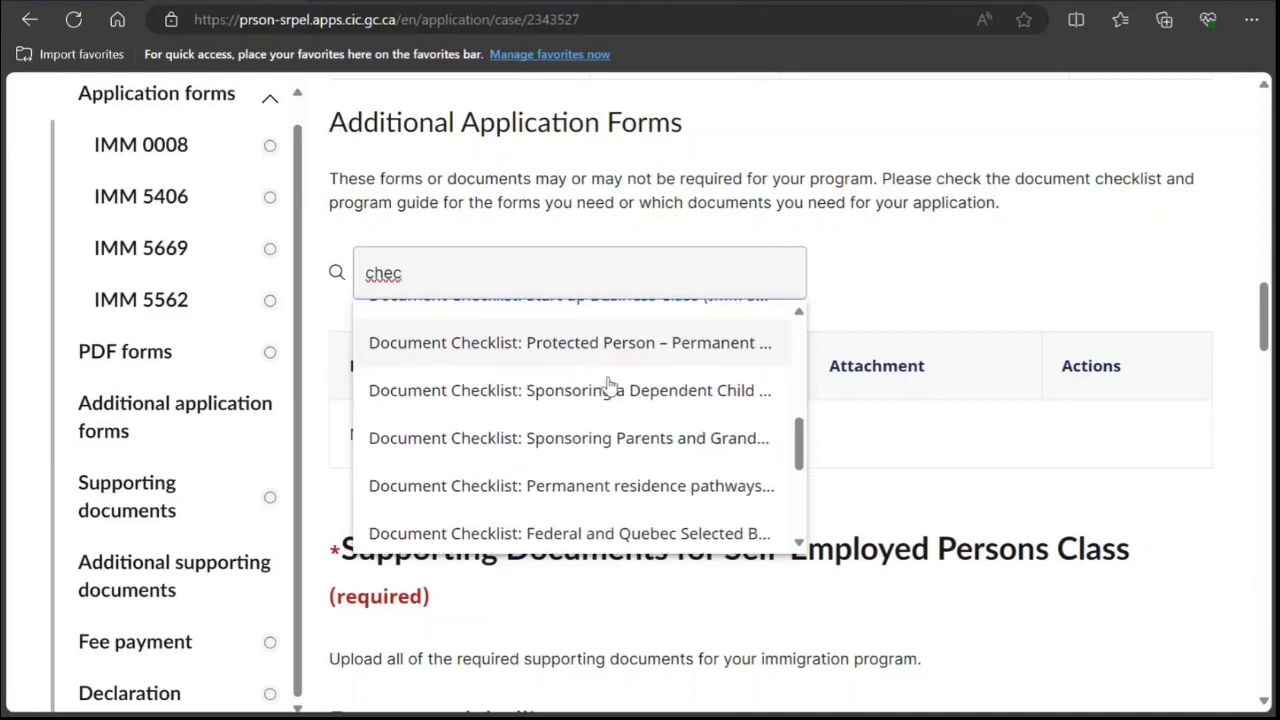
pyautogui.scroll(-4, 610, 386)
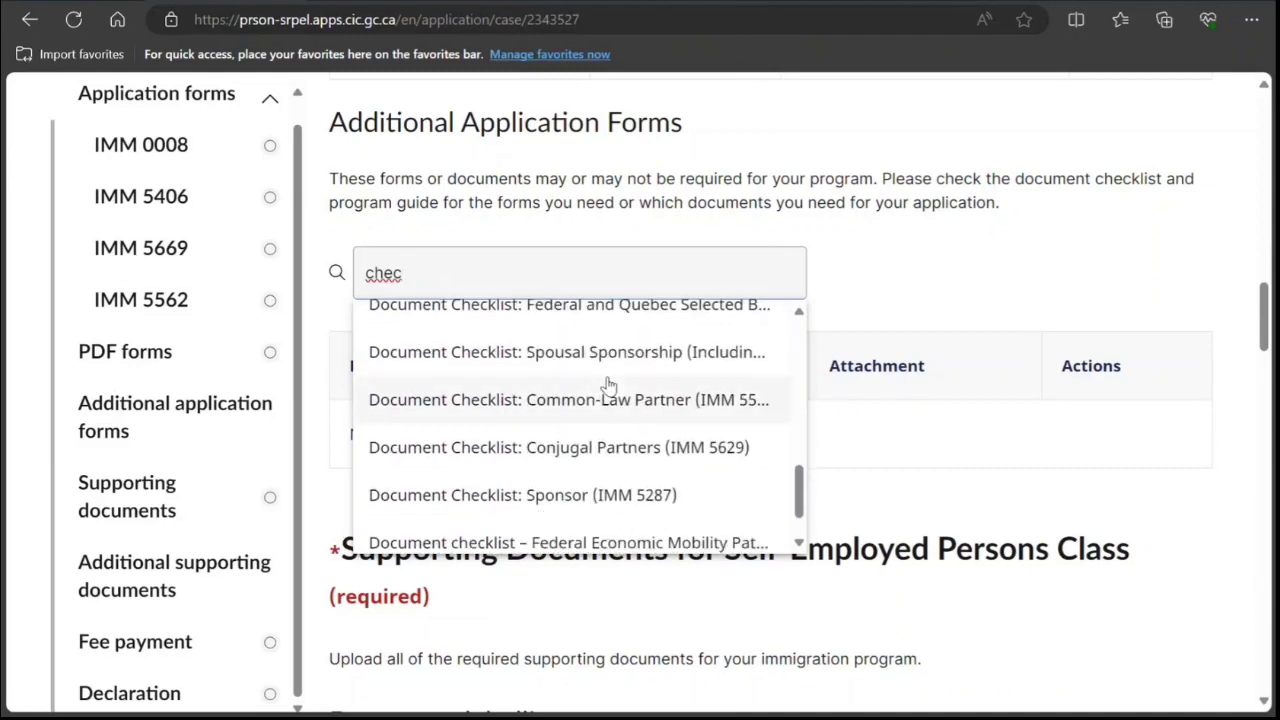
pyautogui.scroll(-2, 610, 386)
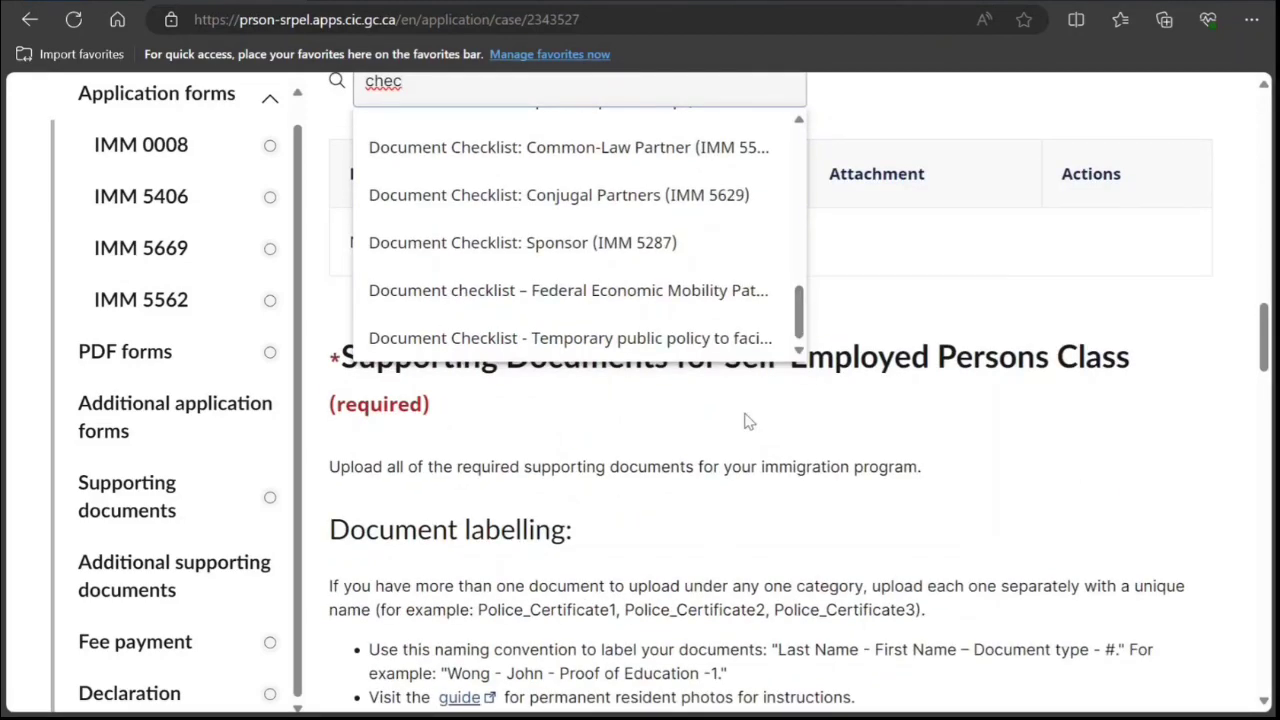
pyautogui.click(731, 409)
# Review the Supporting Documents requirements, then open the Self-Employed document checklist PDF.
pyautogui.scroll(-6, 674, 437)
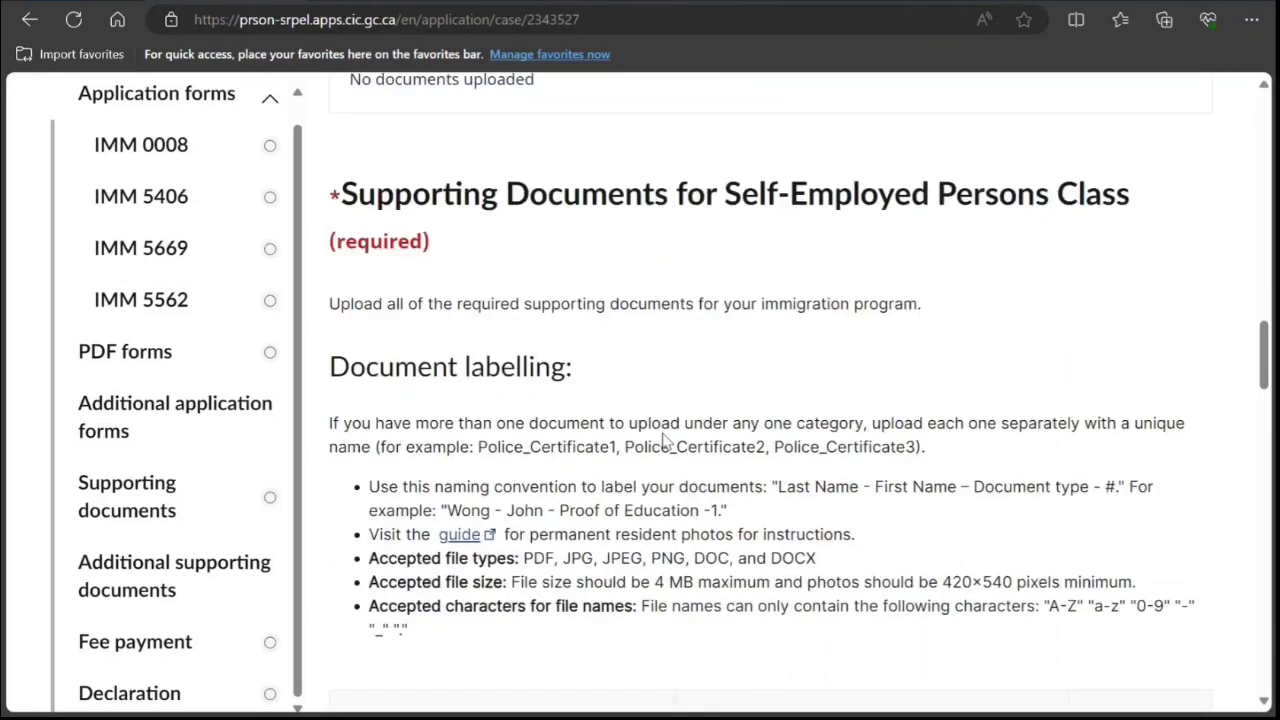
pyautogui.scroll(-5, 637, 443)
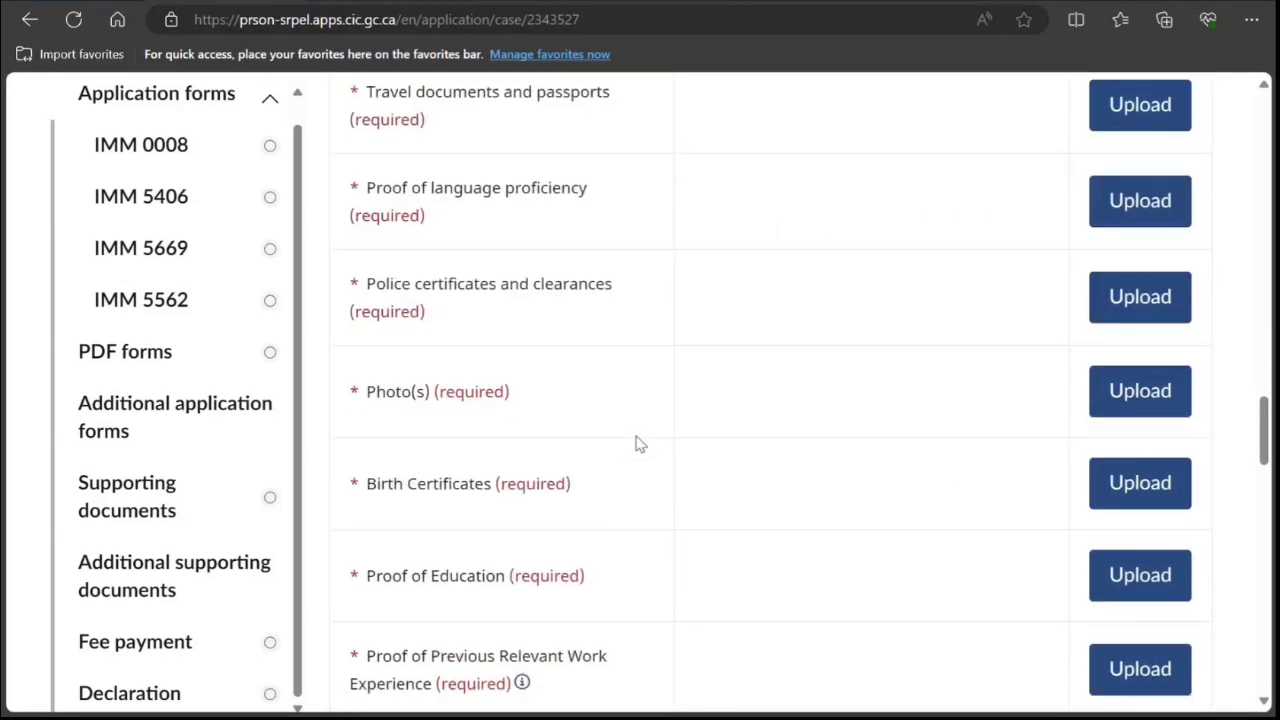
pyautogui.scroll(-3, 622, 432)
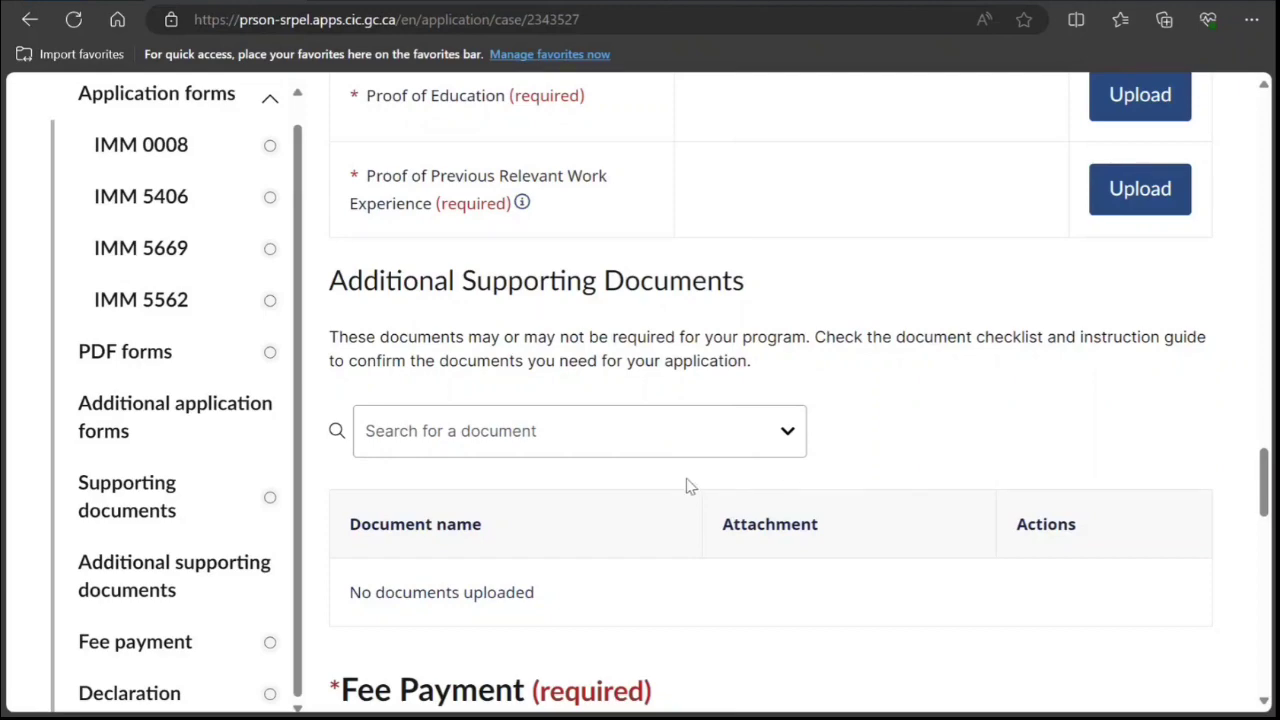
pyautogui.scroll(4, 682, 510)
pyautogui.scroll(6, 682, 510)
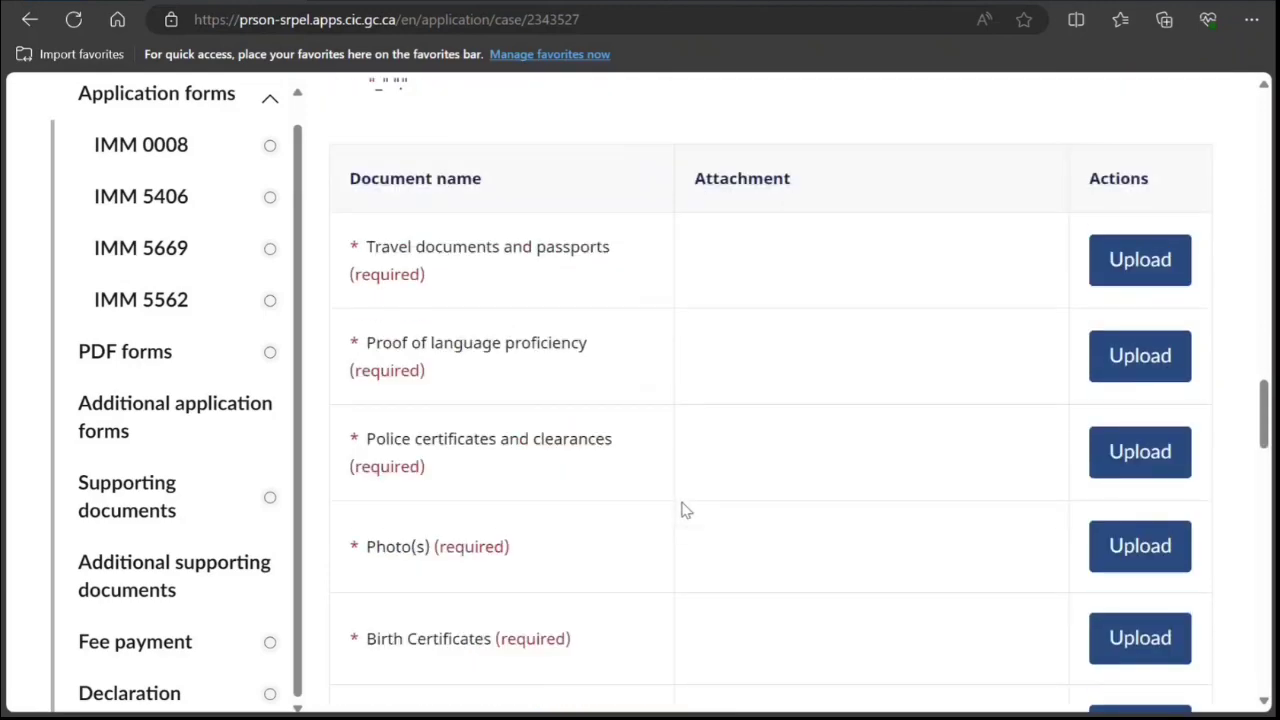
pyautogui.scroll(-1, 682, 510)
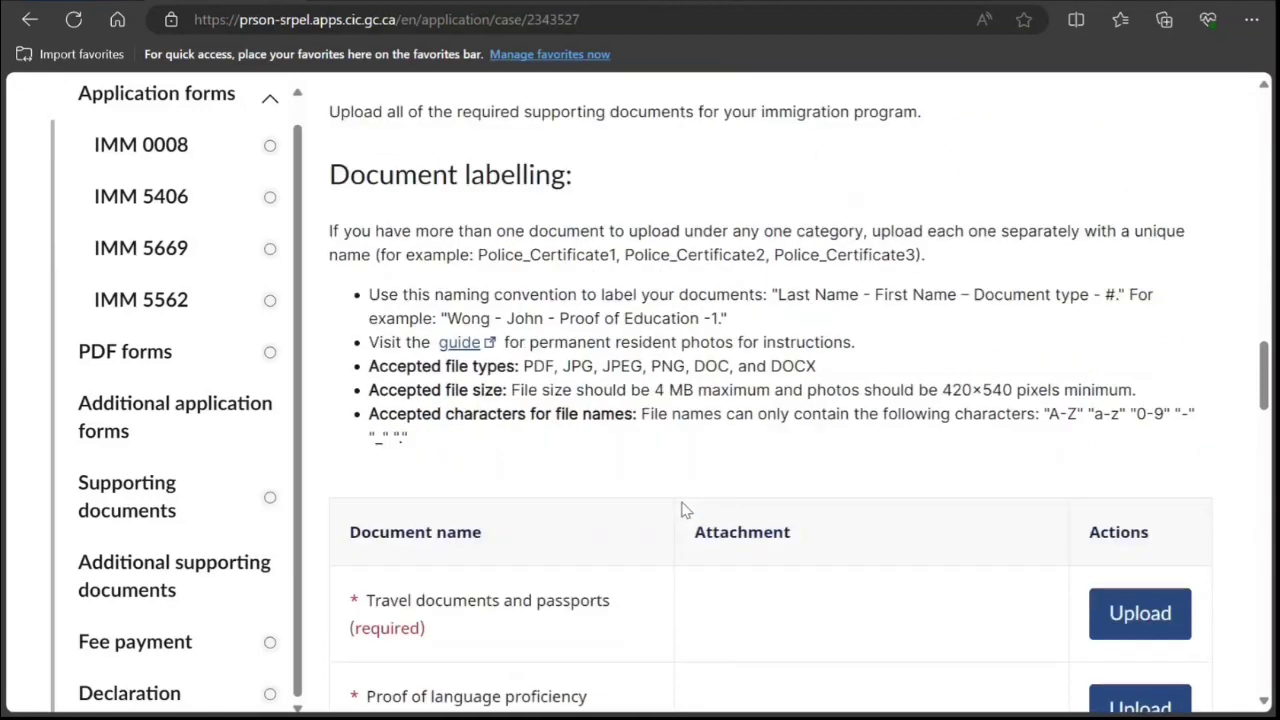
pyautogui.scroll(1, 682, 510)
pyautogui.scroll(1, 684, 510)
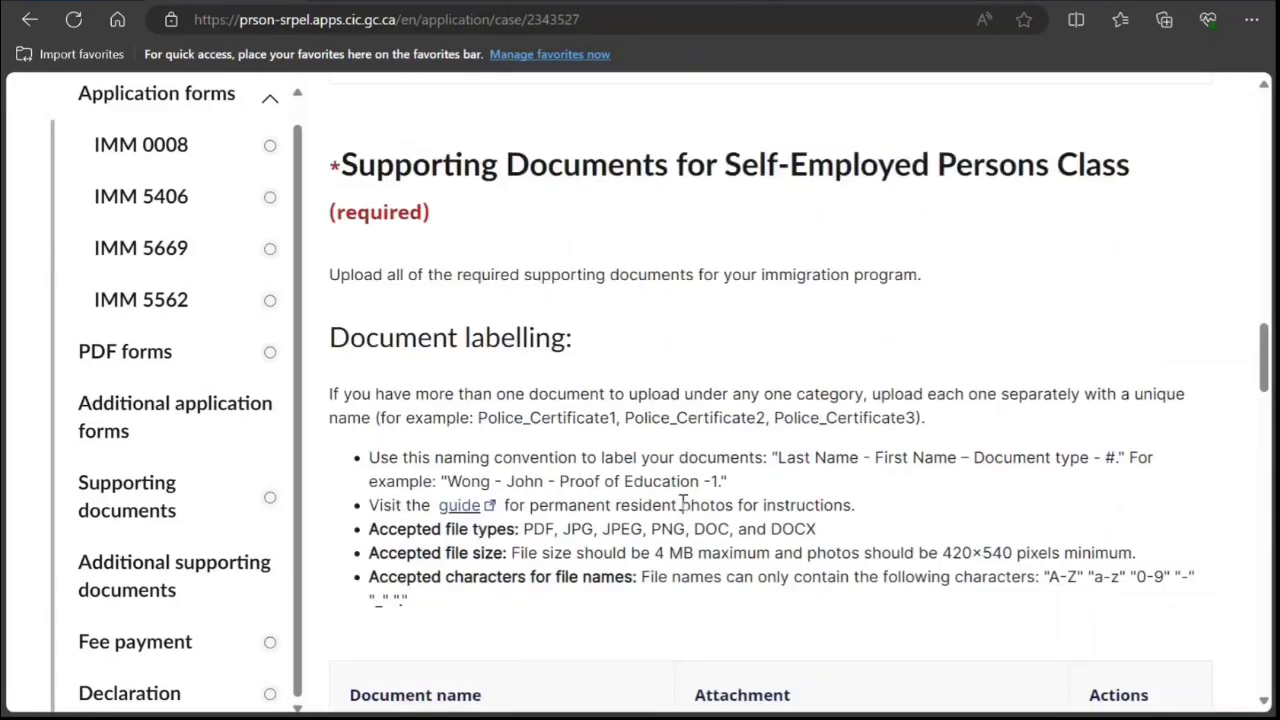
pyautogui.scroll(9, 682, 505)
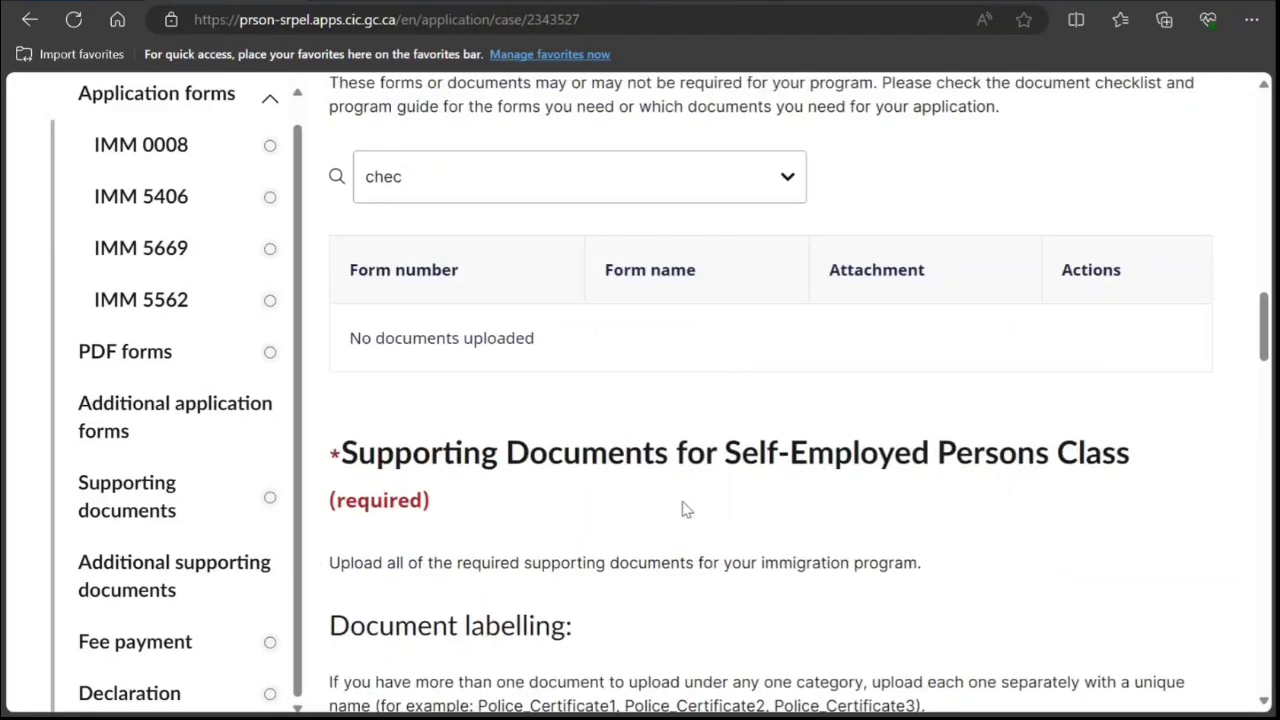
pyautogui.scroll(6, 684, 510)
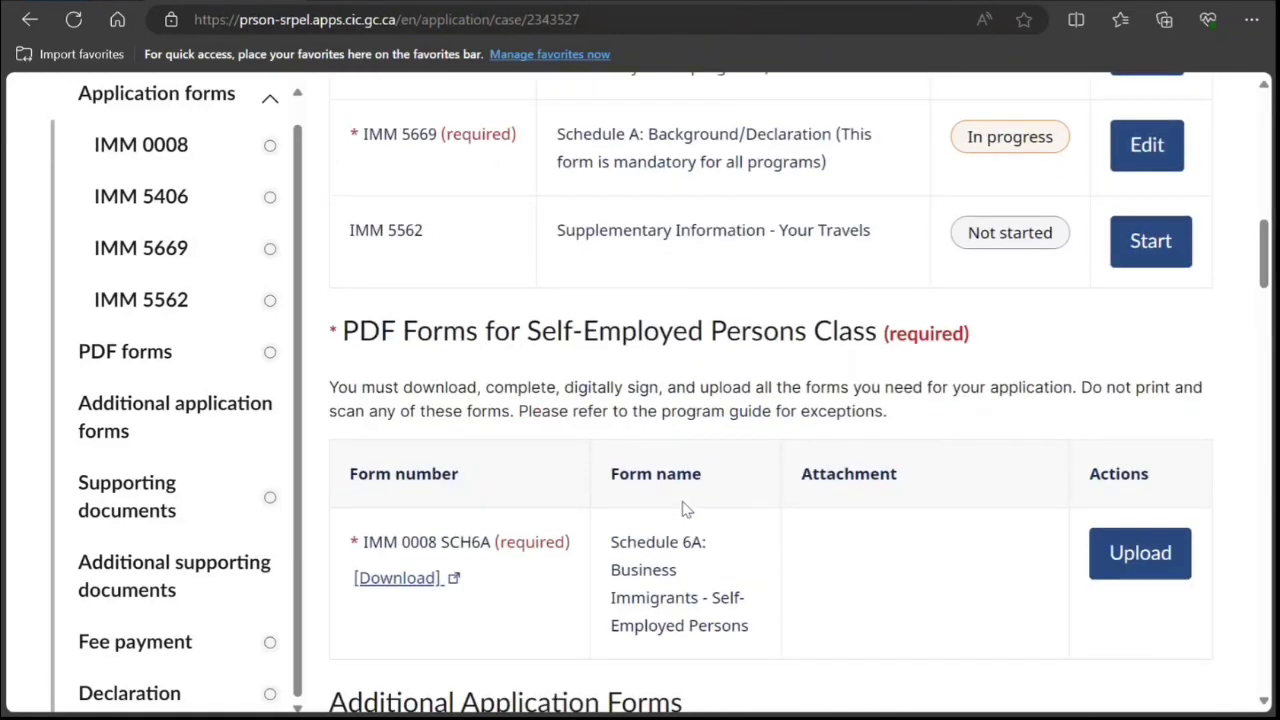
pyautogui.scroll(3, 684, 510)
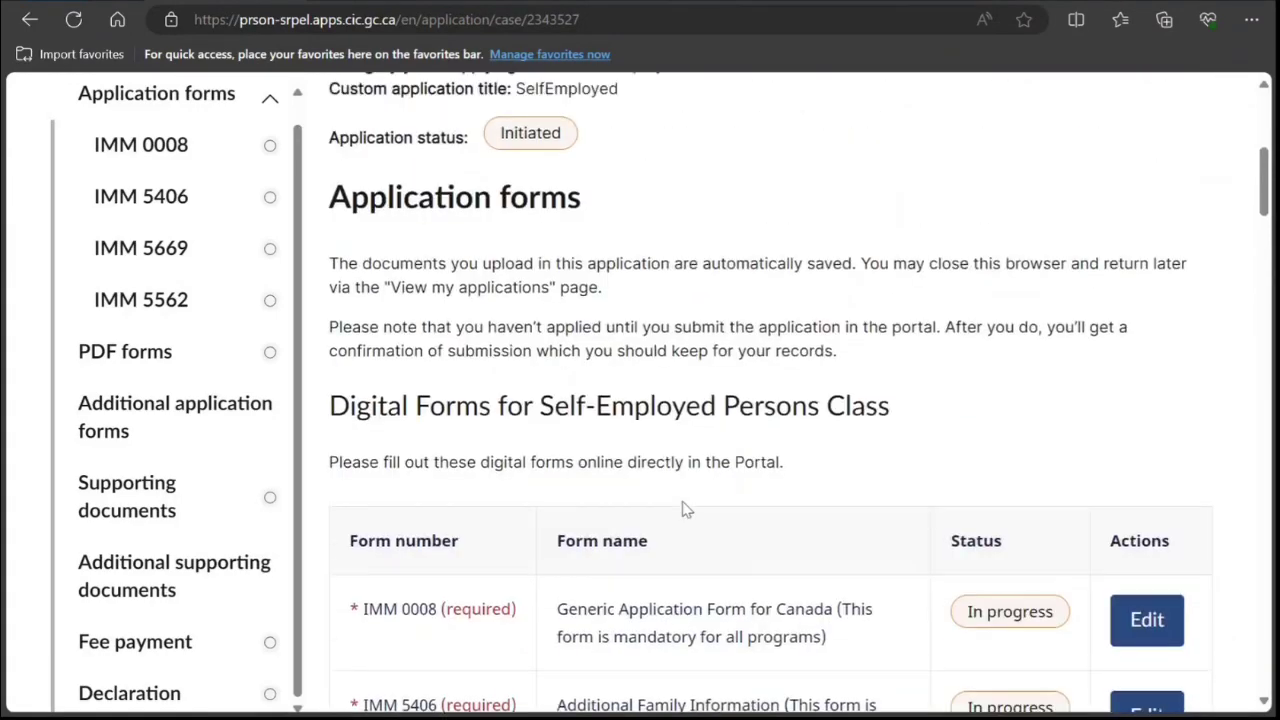
pyautogui.scroll(2, 684, 510)
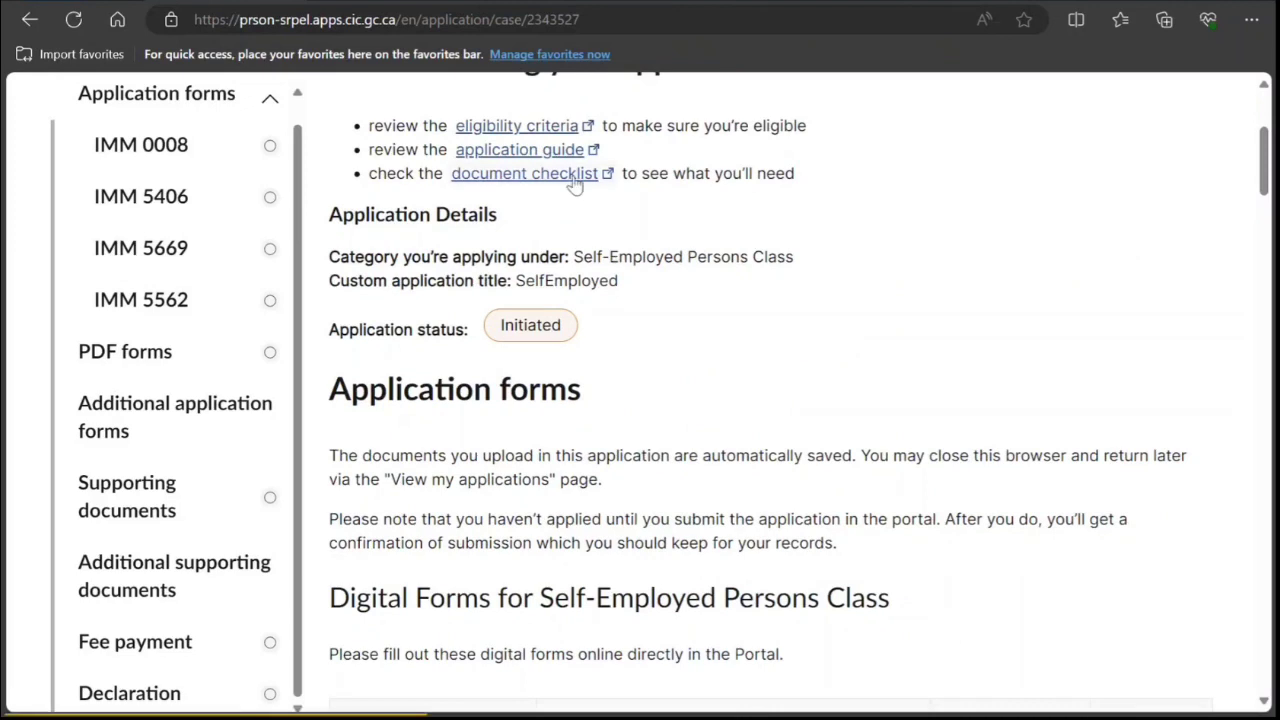
pyautogui.click(575, 176)
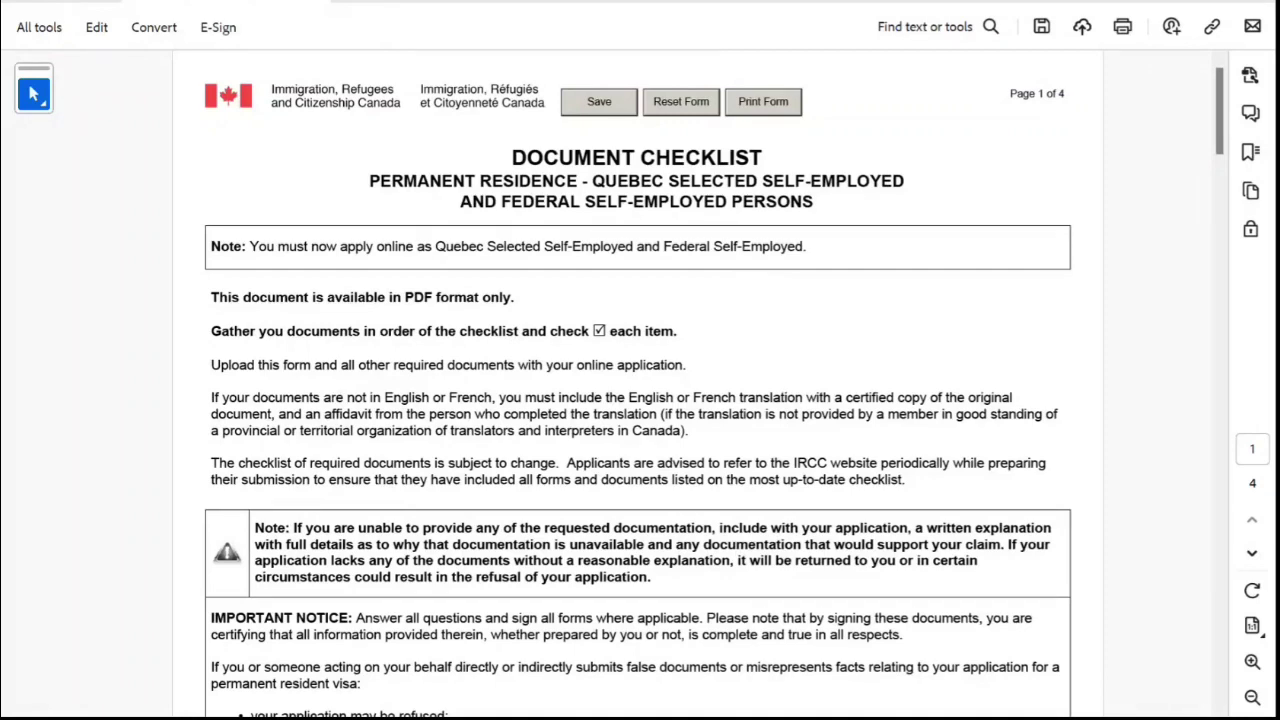
# Tick the IMM 0008 and Schedule A IMM 5669 items on the checklist.
pyautogui.scroll(-4, 640, 384)
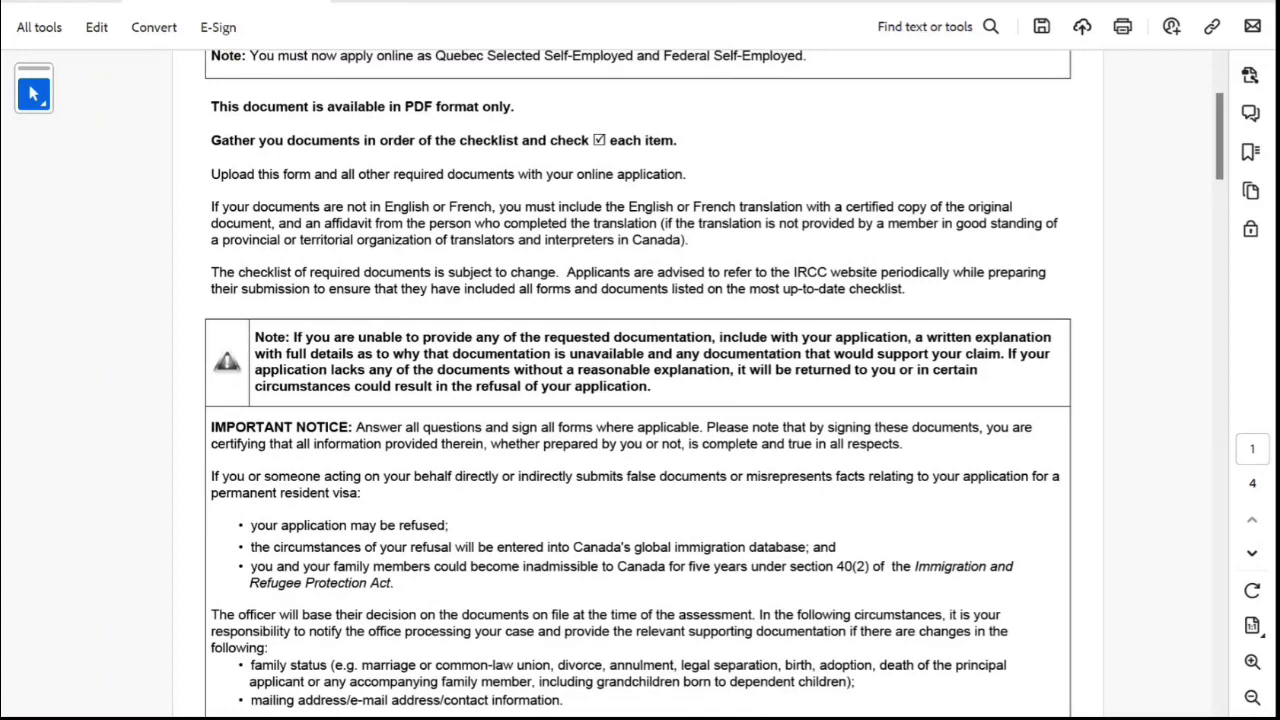
pyautogui.scroll(-1, 640, 384)
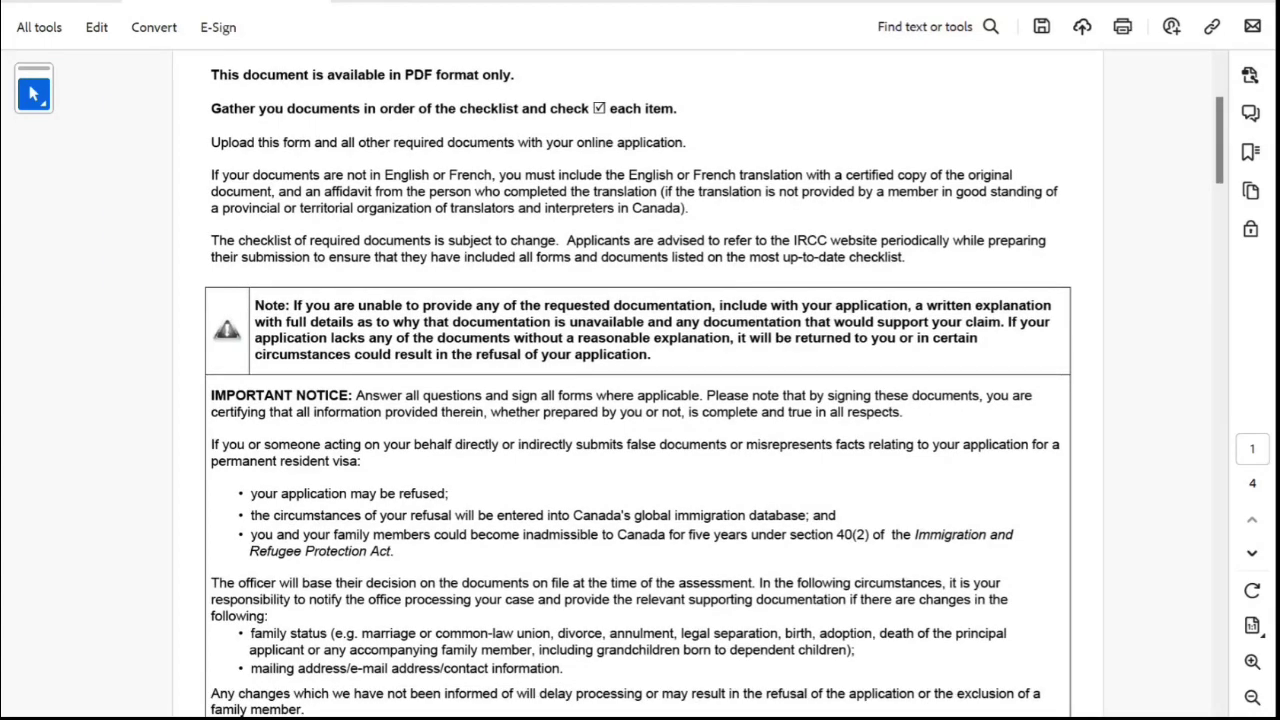
pyautogui.scroll(-6, 640, 384)
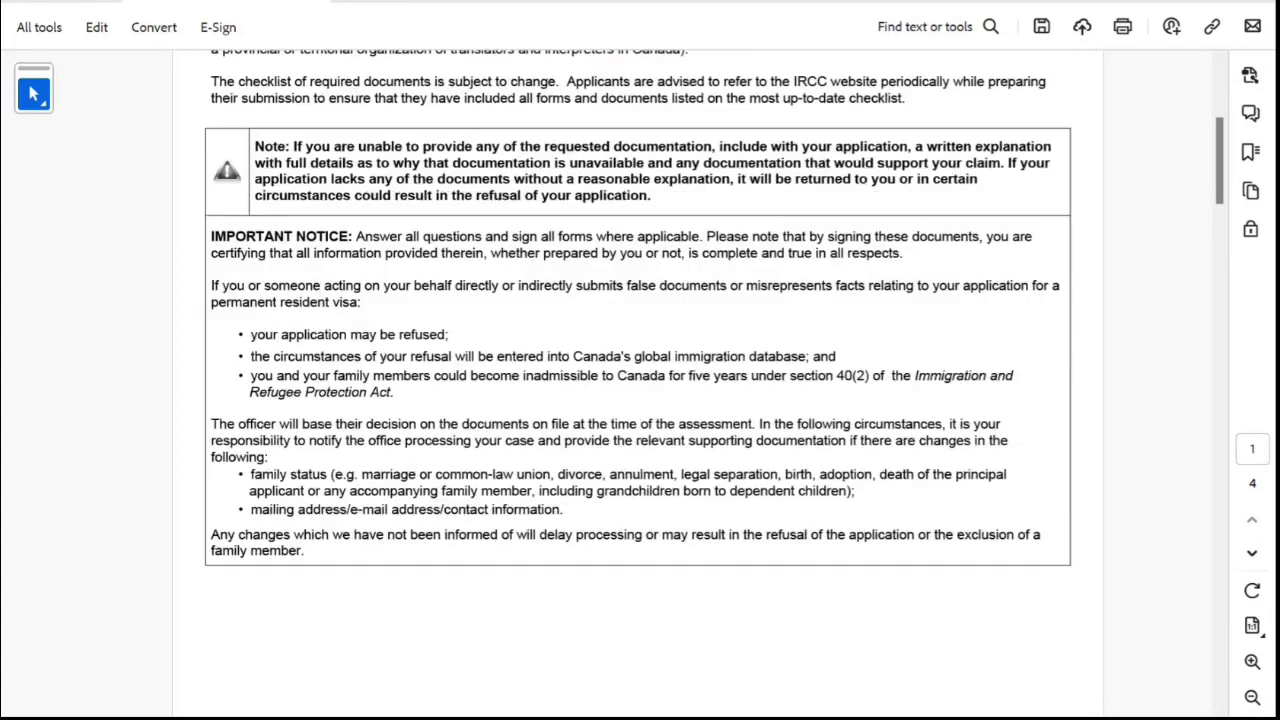
pyautogui.scroll(-12, 640, 384)
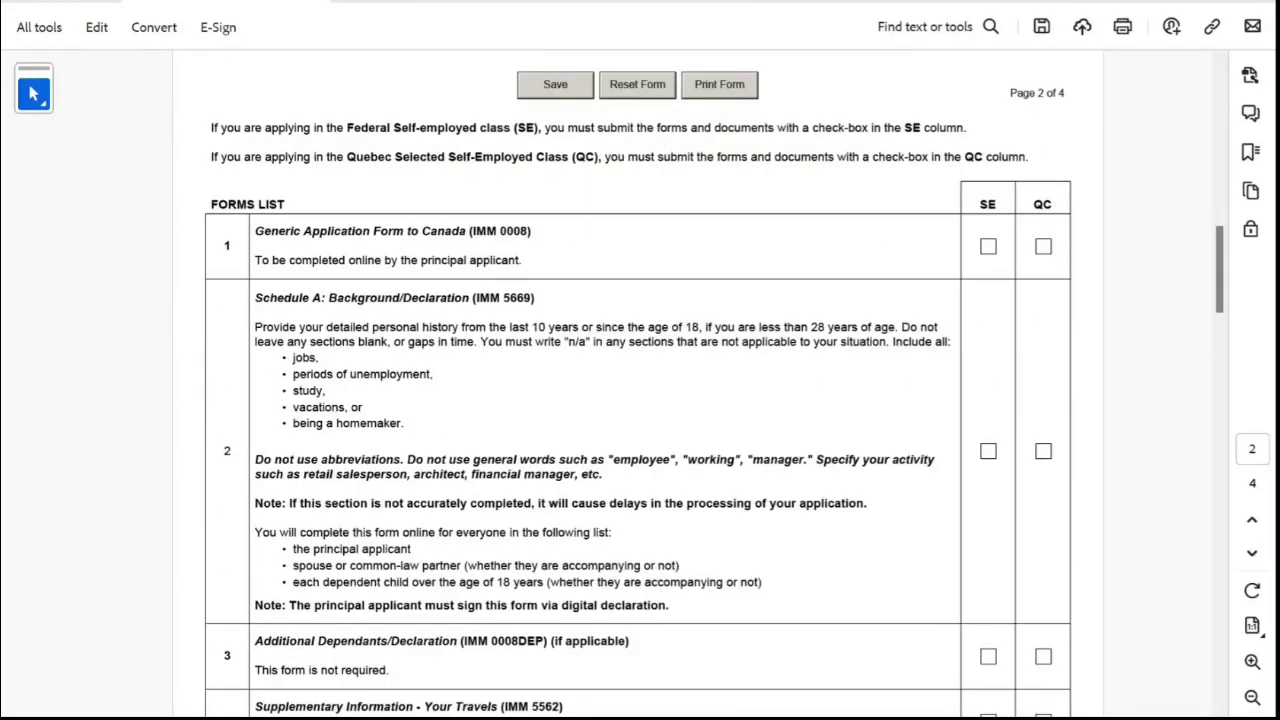
pyautogui.scroll(-1, 640, 384)
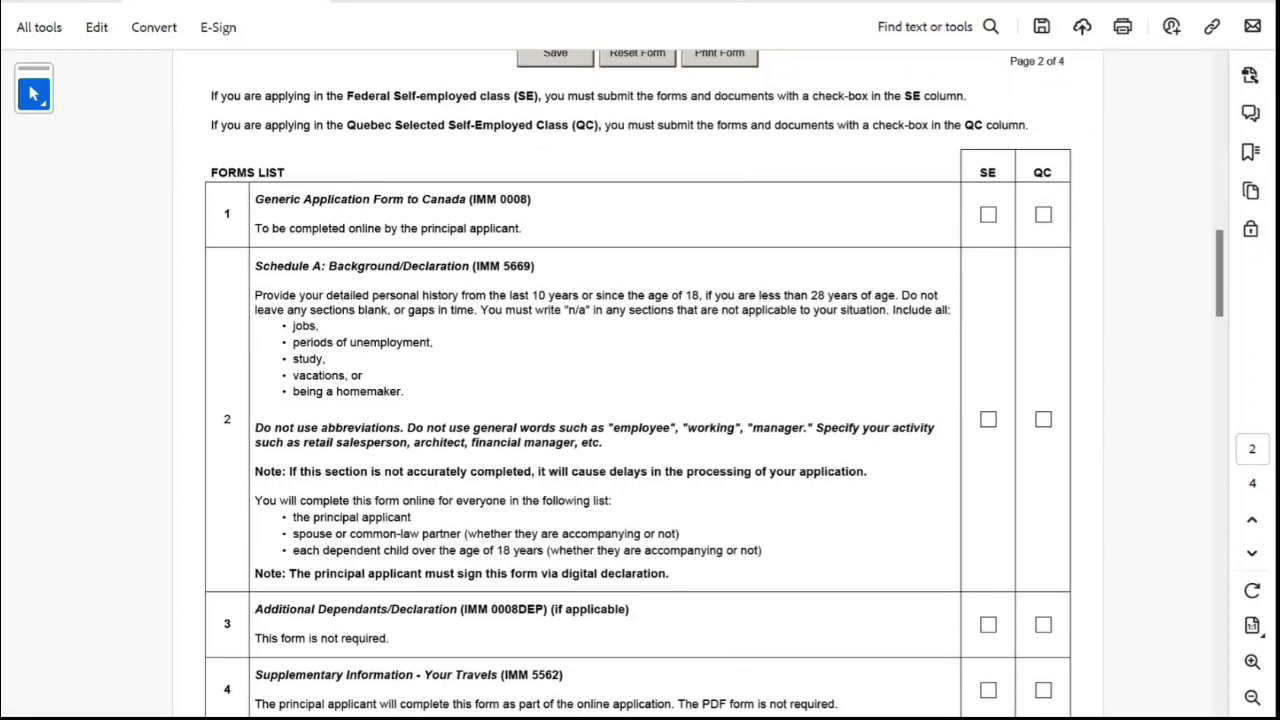
pyautogui.click(988, 214)
pyautogui.scroll(-1, 640, 384)
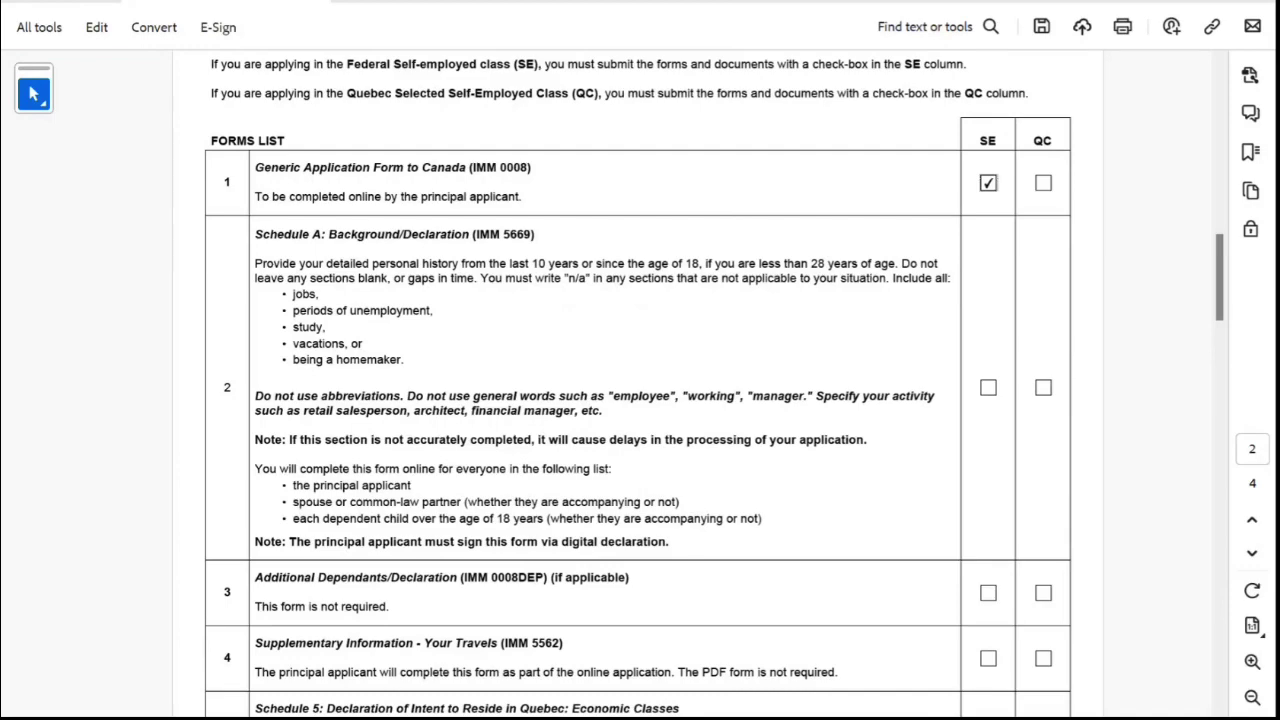
pyautogui.click(988, 387)
# Tick the Schedule 6A and Additional Family Information IMM 5406 items.
pyautogui.scroll(-3, 640, 384)
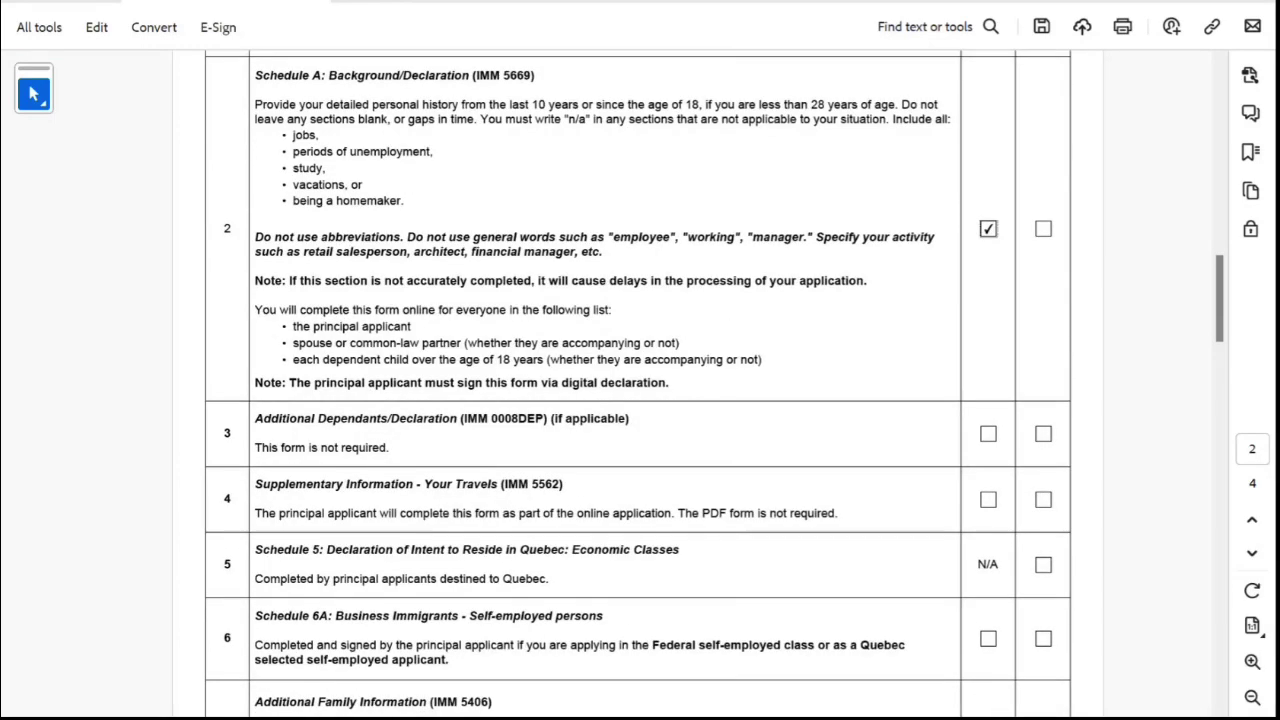
pyautogui.scroll(-1, 640, 384)
pyautogui.scroll(-1, 640, 384)
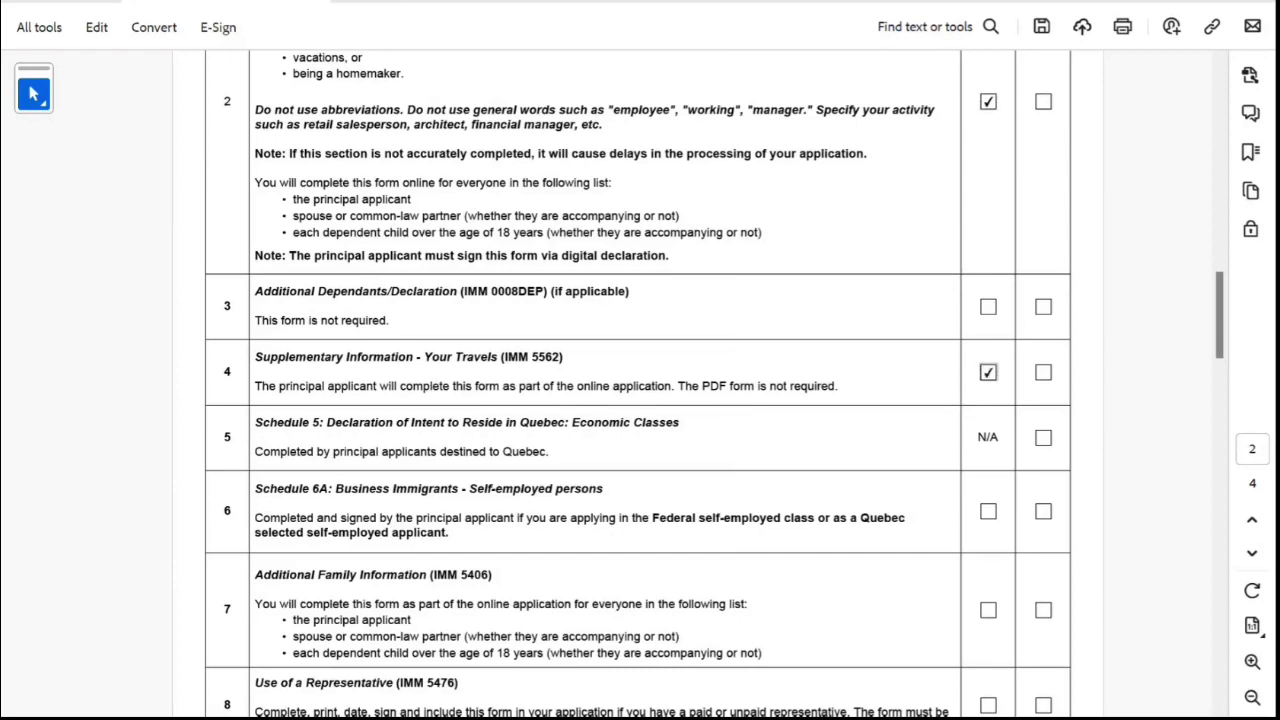
pyautogui.scroll(-1, 640, 385)
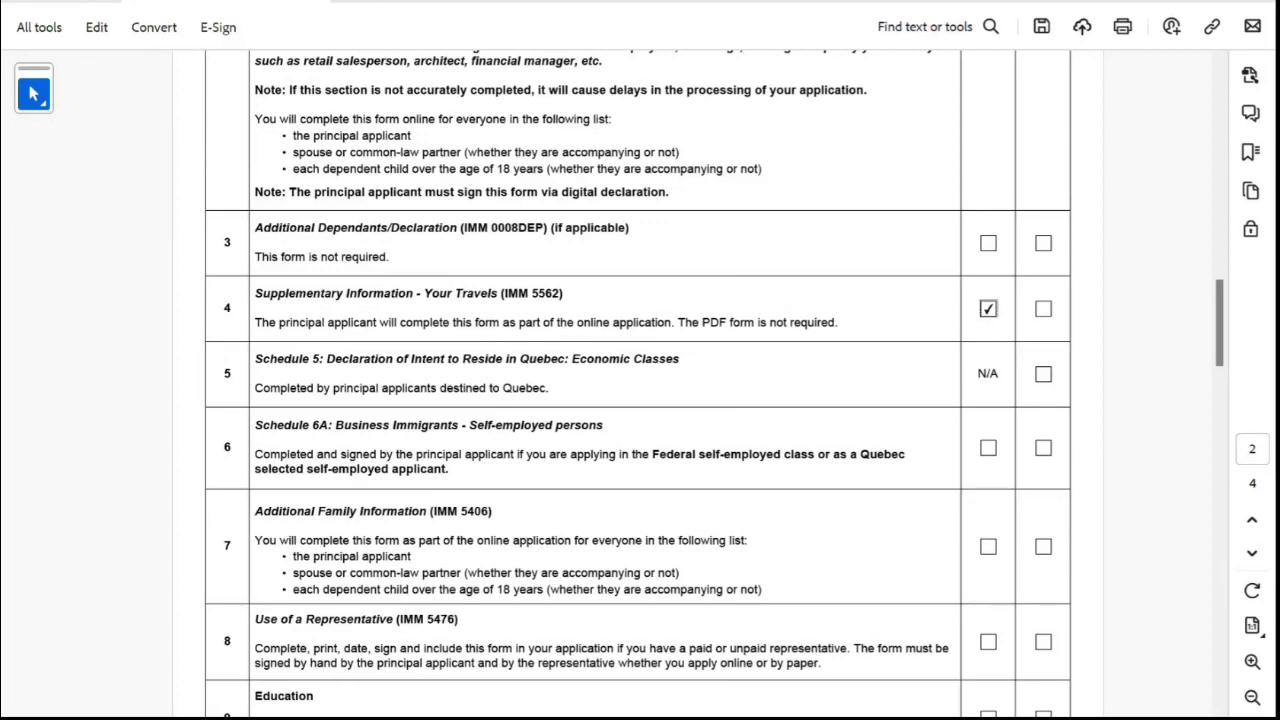
pyautogui.scroll(-1, 640, 385)
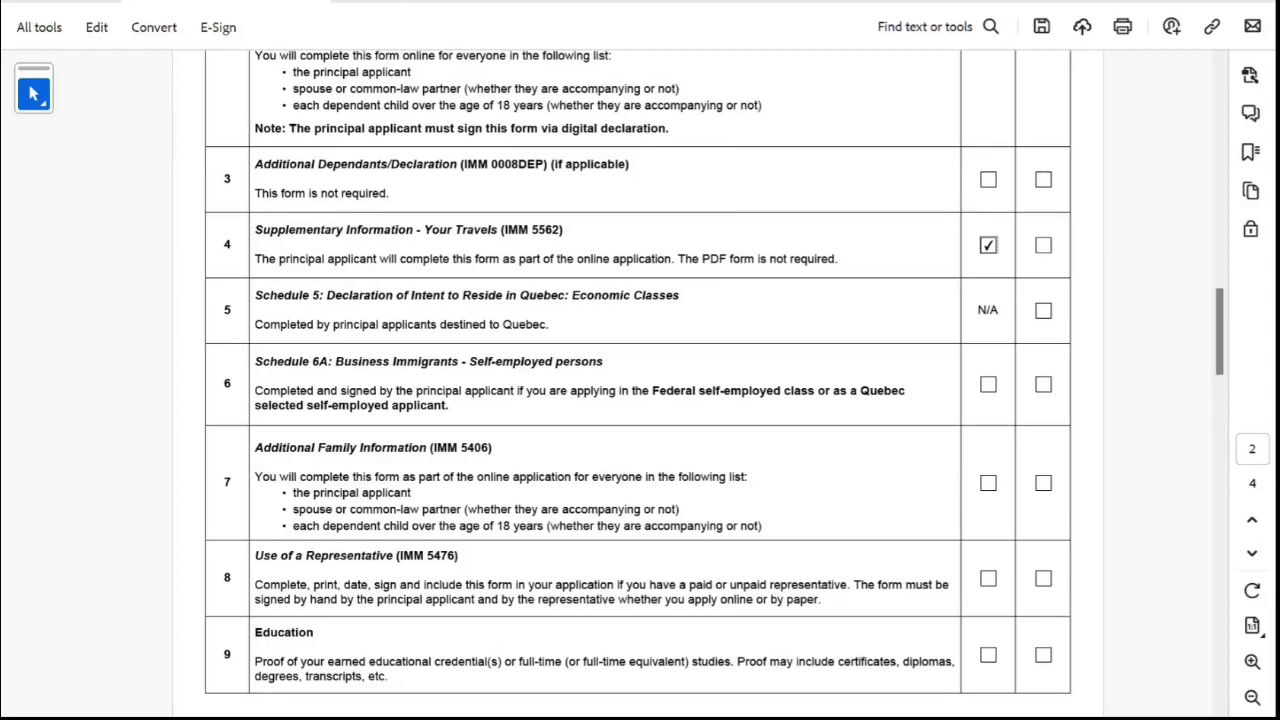
pyautogui.click(988, 384)
pyautogui.scroll(-1, 640, 377)
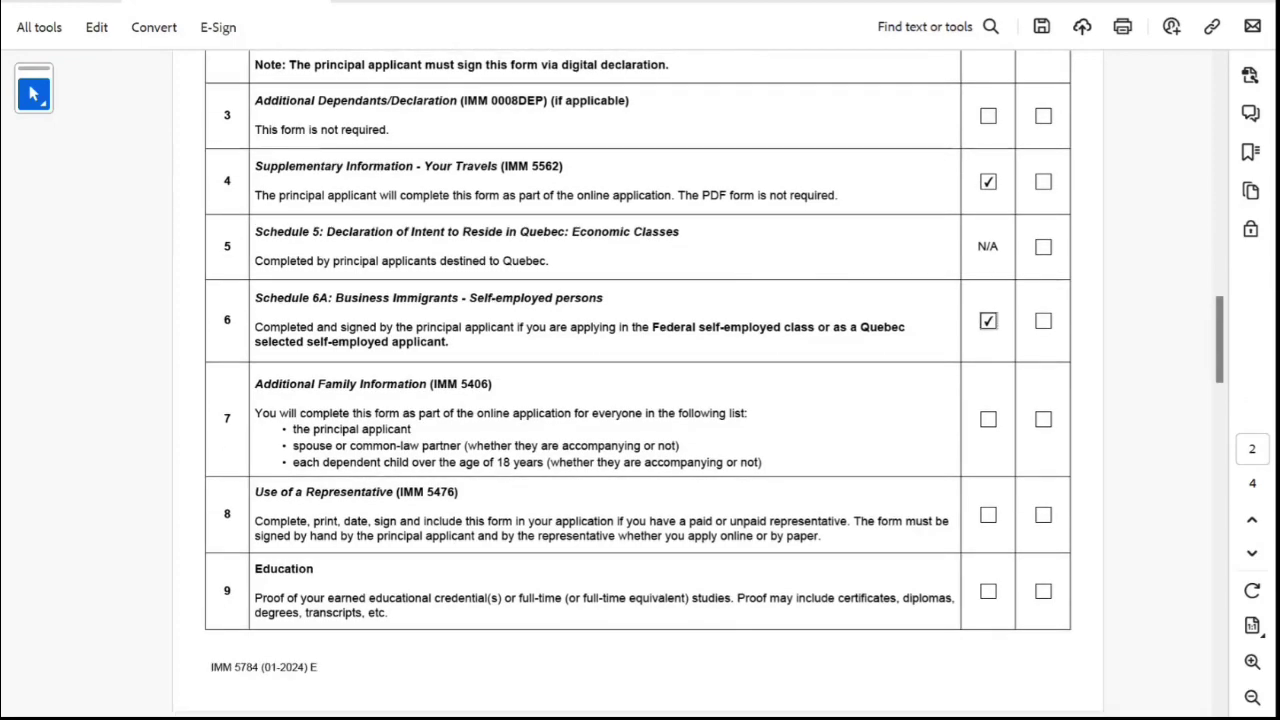
pyautogui.click(988, 419)
# Tick the Education and Language proficiency test results items.
pyautogui.scroll(-2, 640, 383)
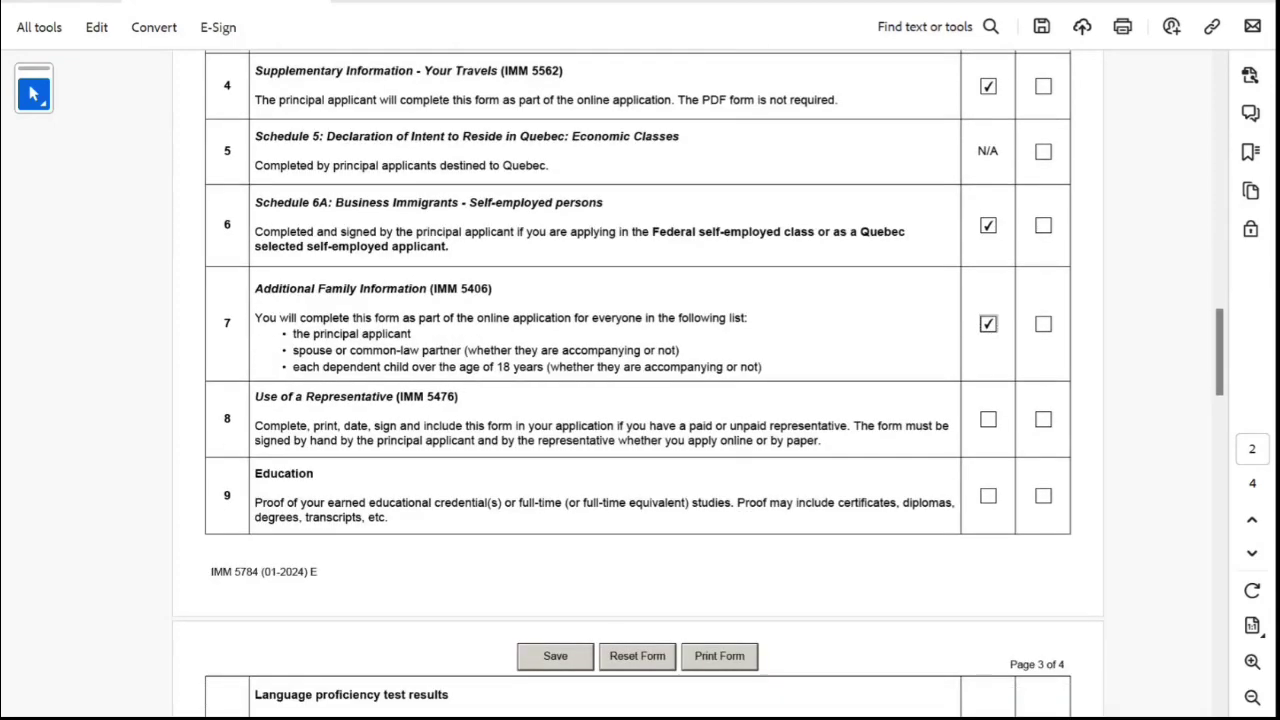
pyautogui.scroll(-2, 640, 383)
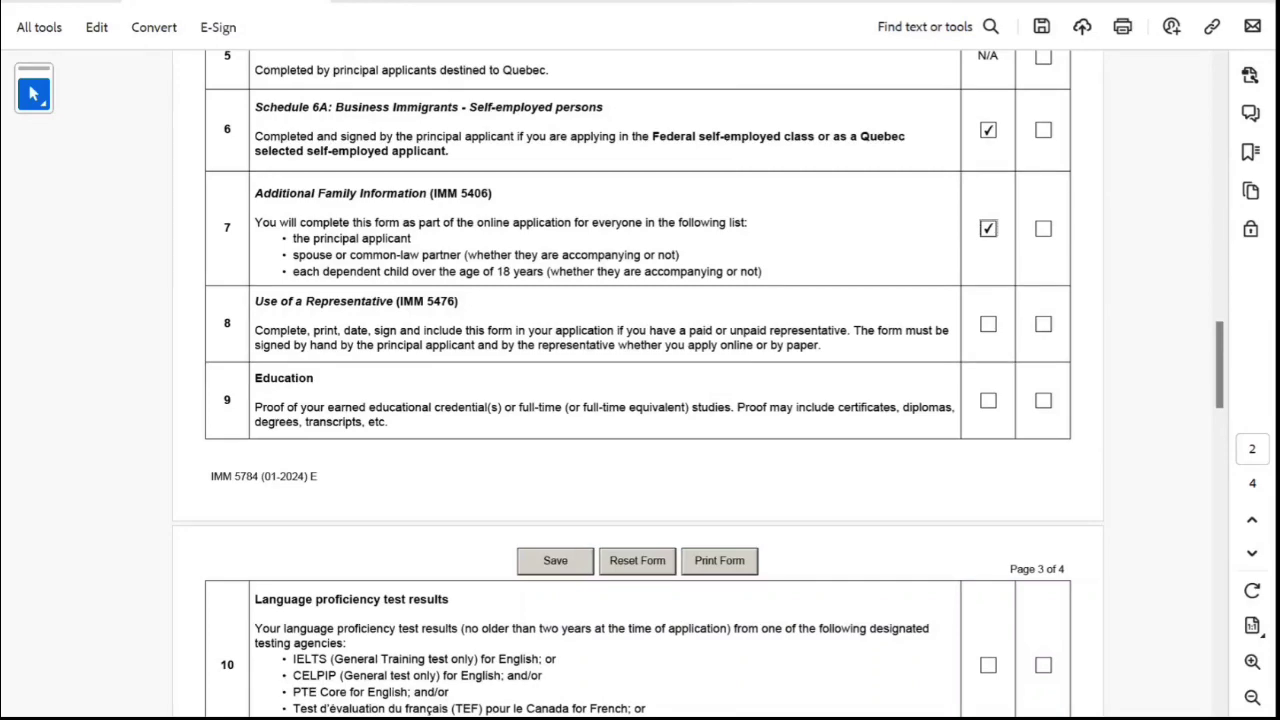
pyautogui.click(988, 400)
pyautogui.scroll(-2, 640, 383)
pyautogui.scroll(-4, 640, 383)
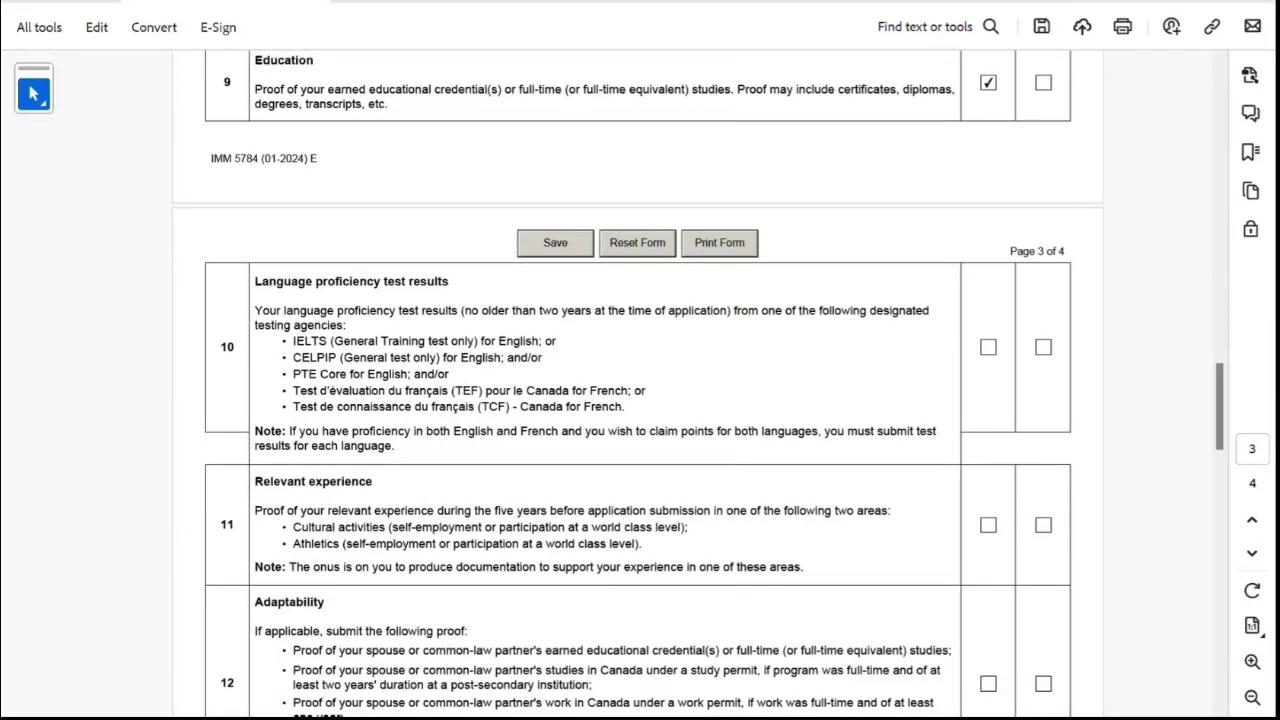
pyautogui.click(988, 347)
# Tick the Relevant experience, Travel documents and passports, and Police Certificates items.
pyautogui.scroll(-2, 640, 383)
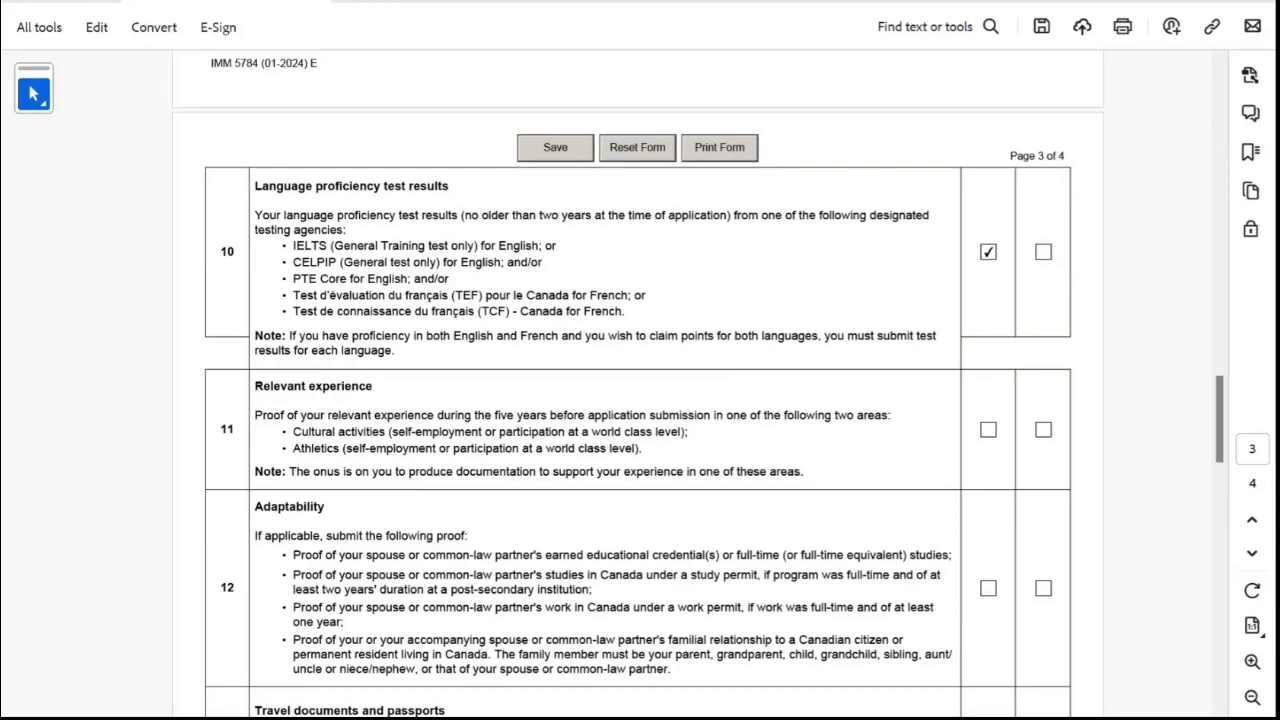
pyautogui.click(988, 429)
pyautogui.scroll(-1, 640, 400)
pyautogui.scroll(-1, 640, 400)
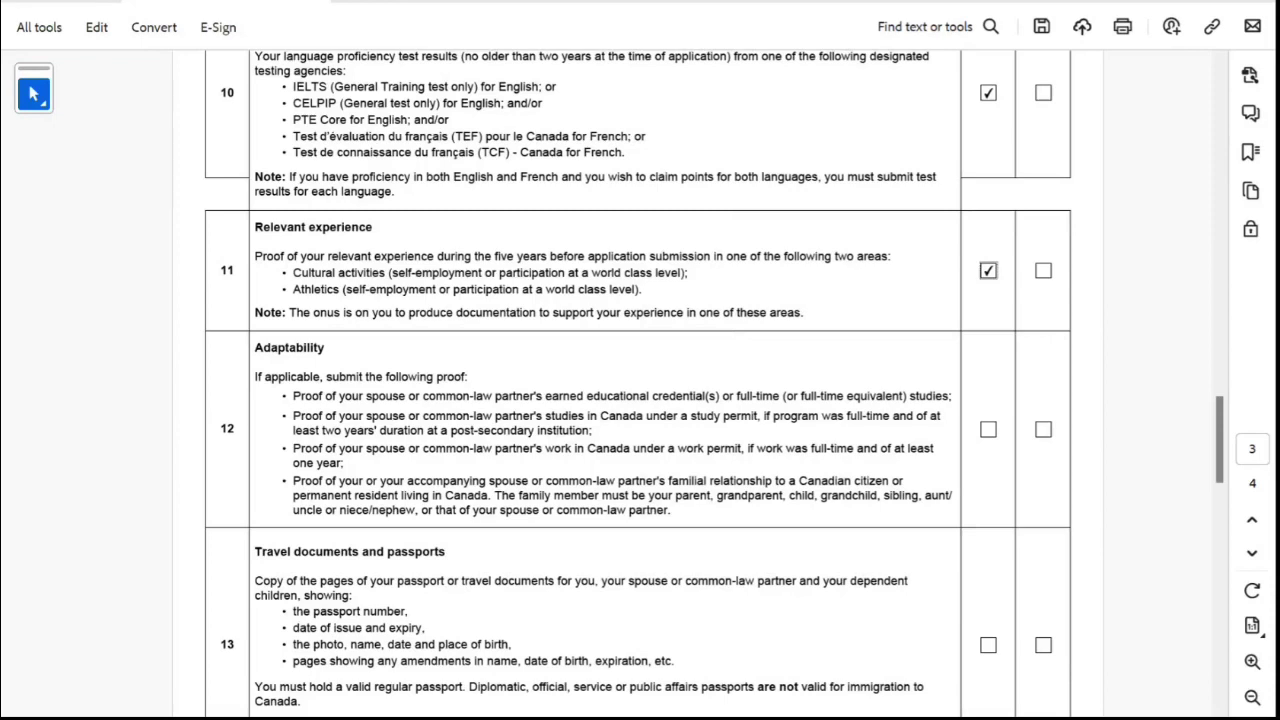
pyautogui.scroll(-2, 640, 383)
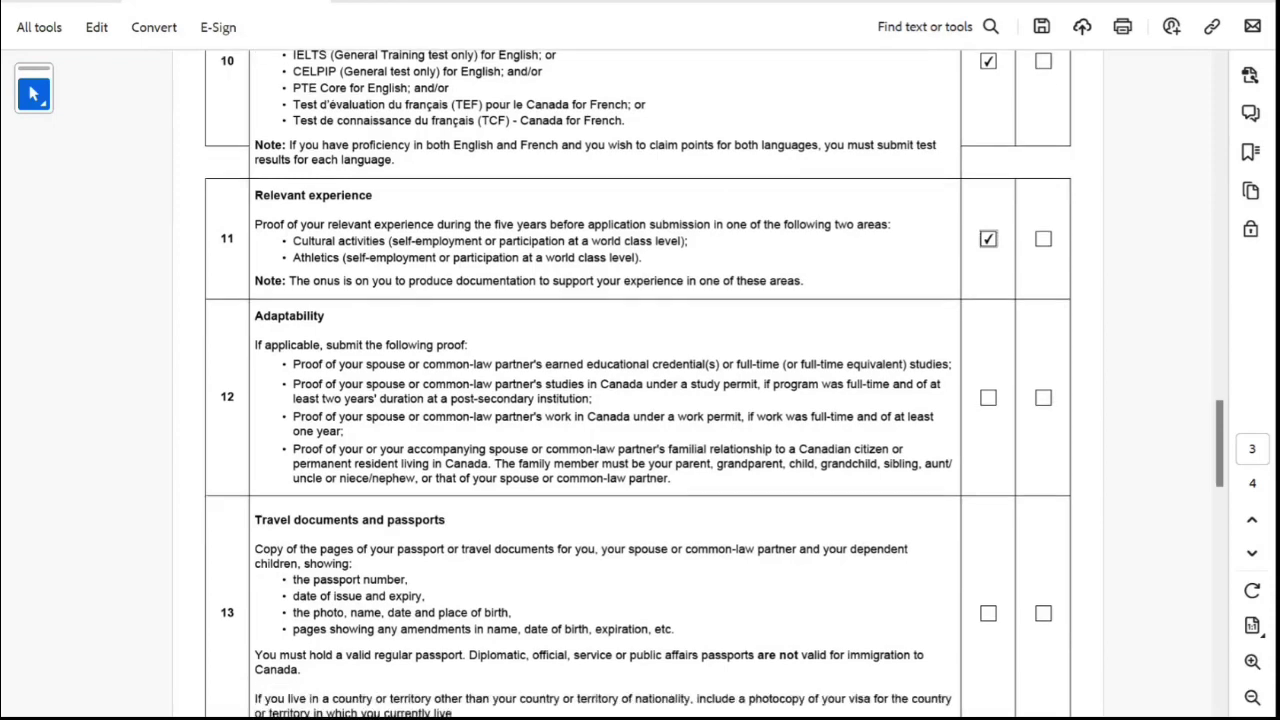
pyautogui.scroll(-4, 640, 383)
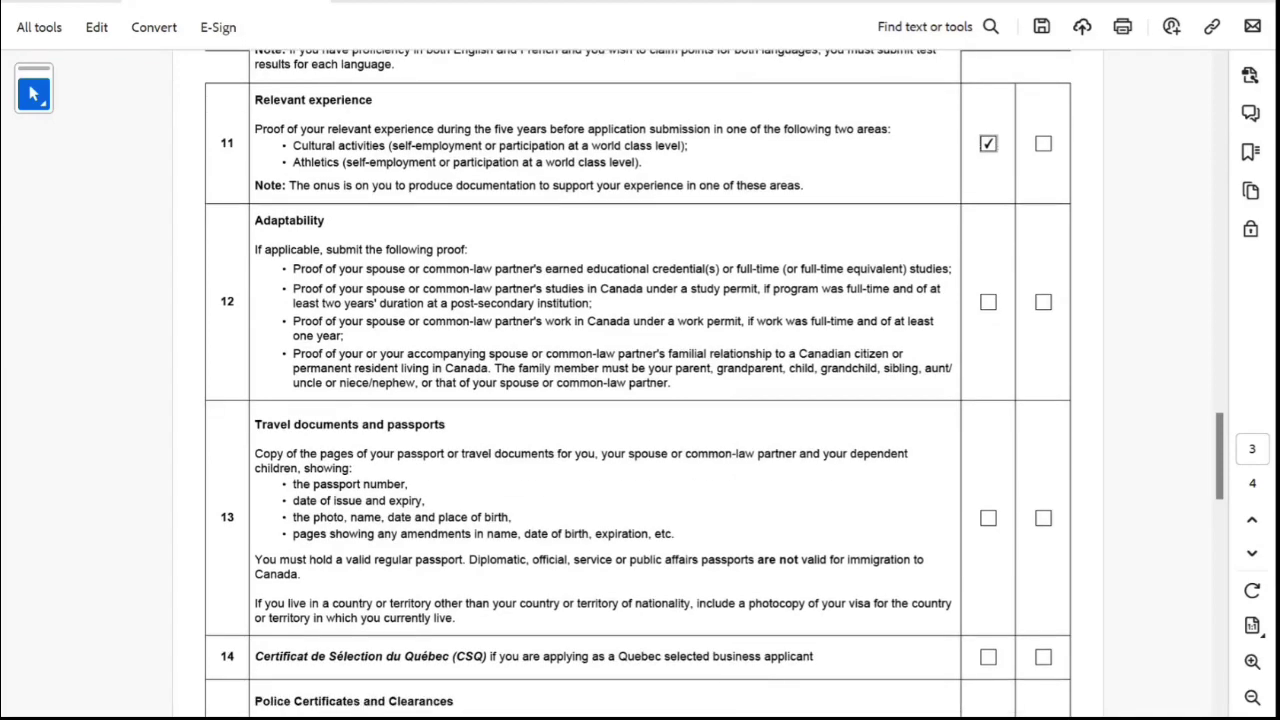
pyautogui.click(988, 454)
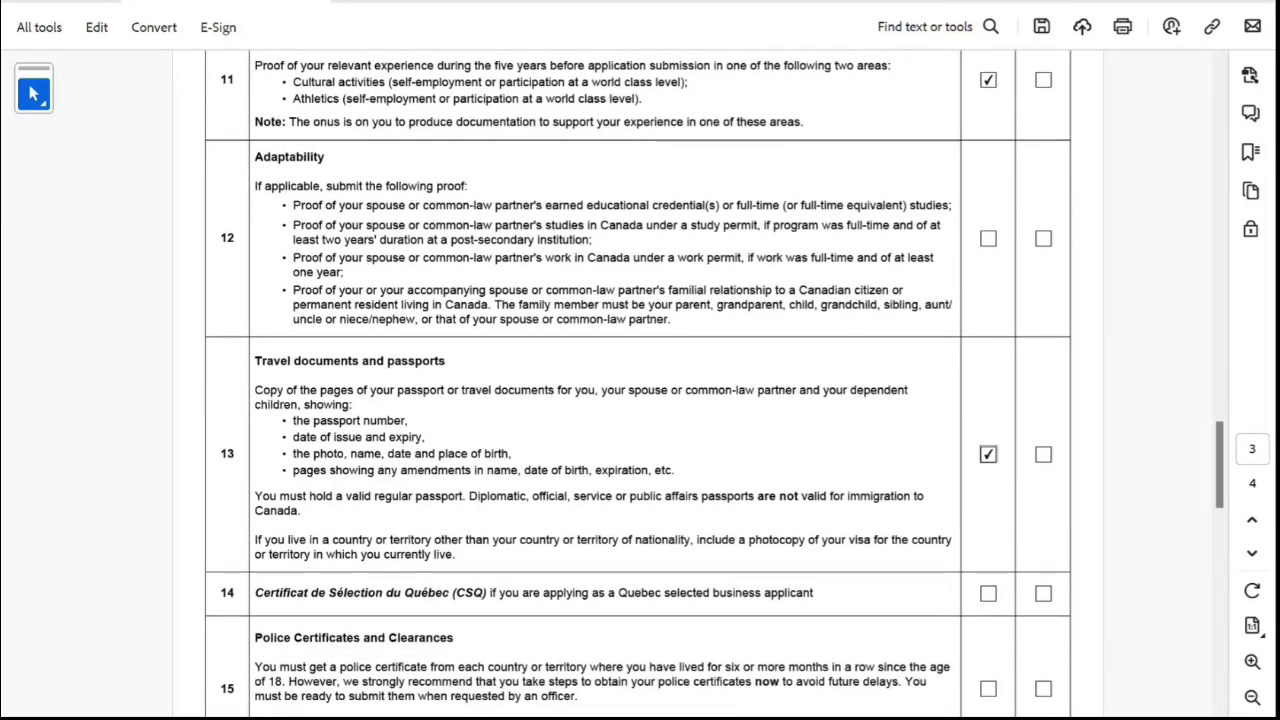
pyautogui.scroll(-3, 640, 383)
pyautogui.scroll(-2, 640, 383)
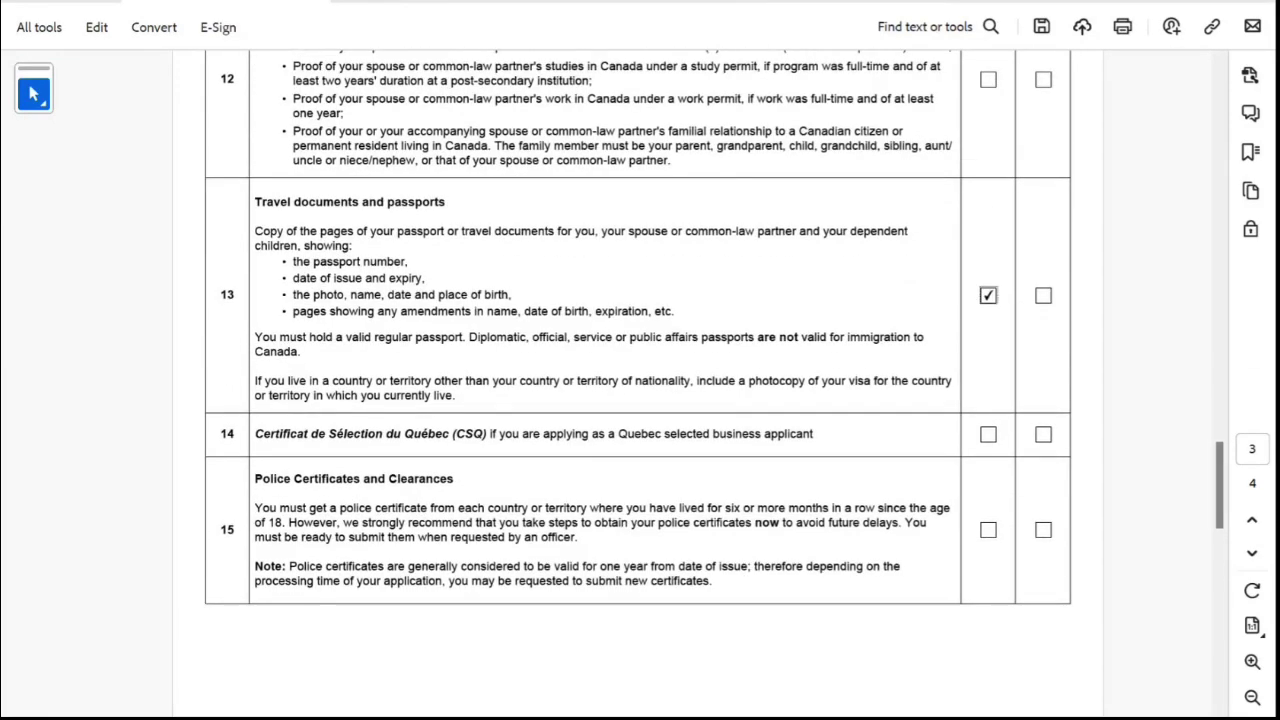
pyautogui.scroll(-3, 640, 383)
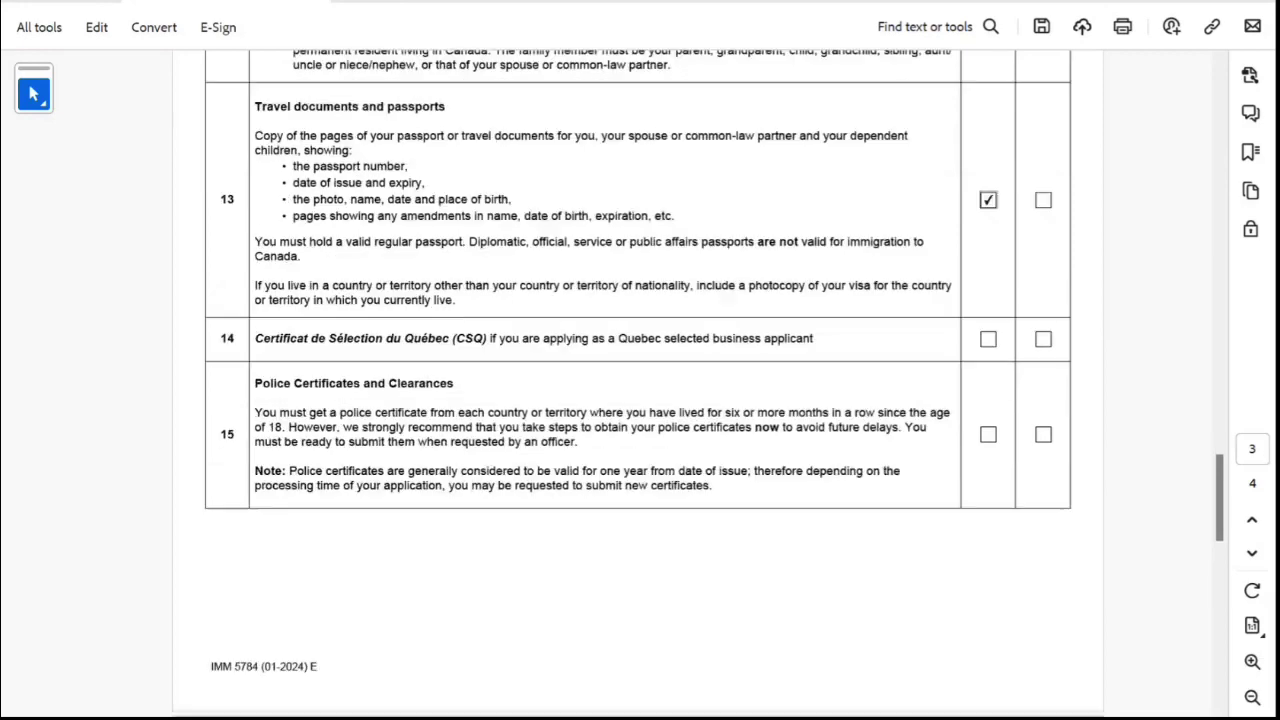
pyautogui.click(988, 434)
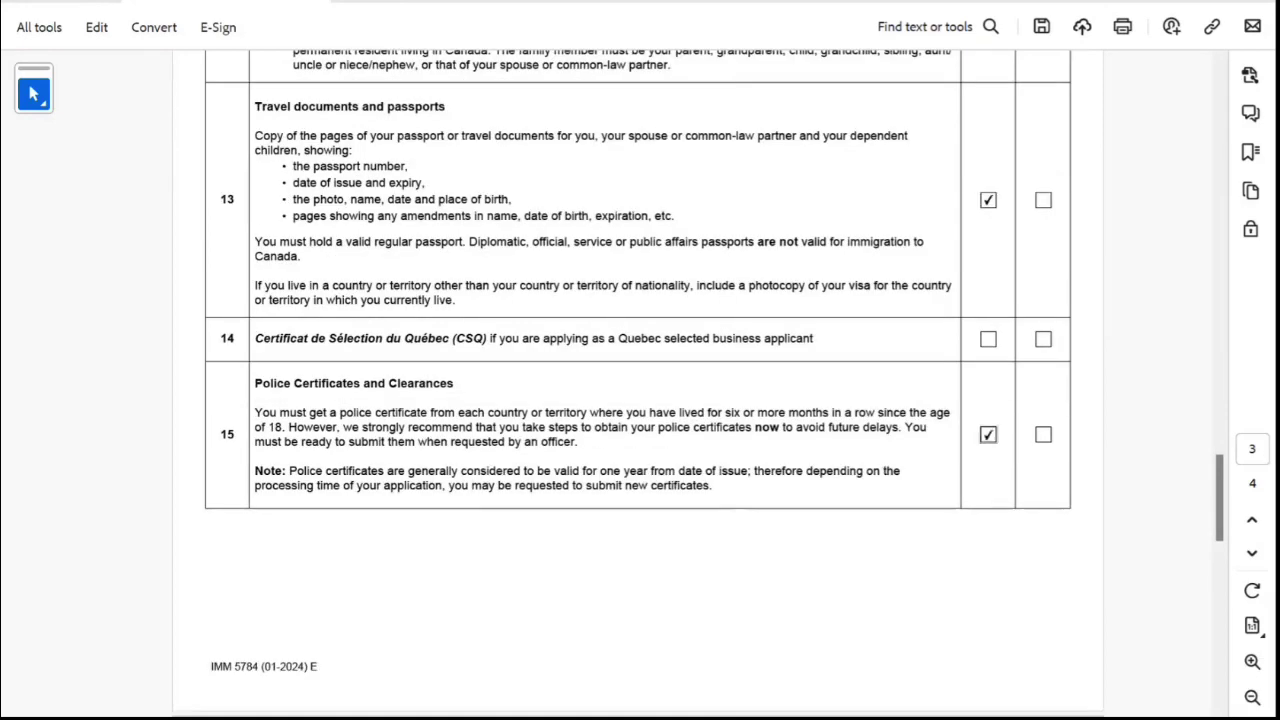
# Tick the Identity and Civil Status Documents, Photo Requirements and fee payment items.
pyautogui.scroll(-6, 640, 383)
pyautogui.scroll(-11, 640, 383)
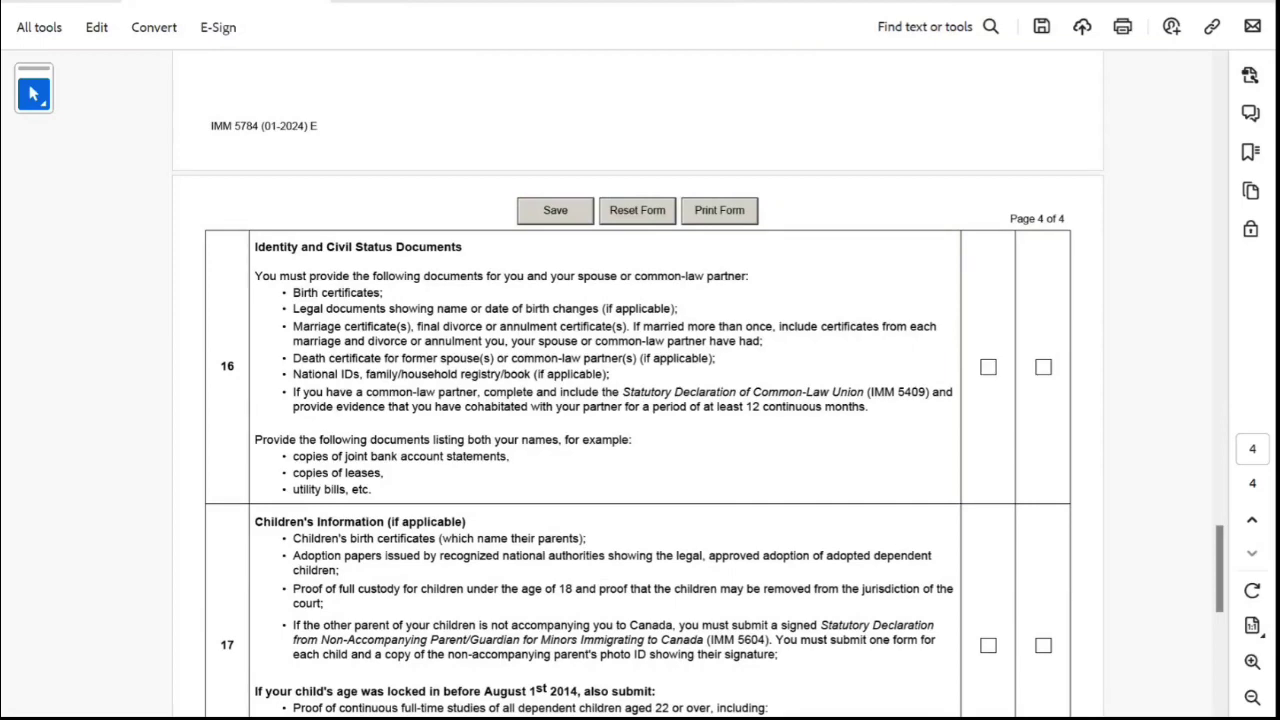
pyautogui.click(988, 367)
pyautogui.scroll(-4, 640, 383)
pyautogui.scroll(-7, 640, 383)
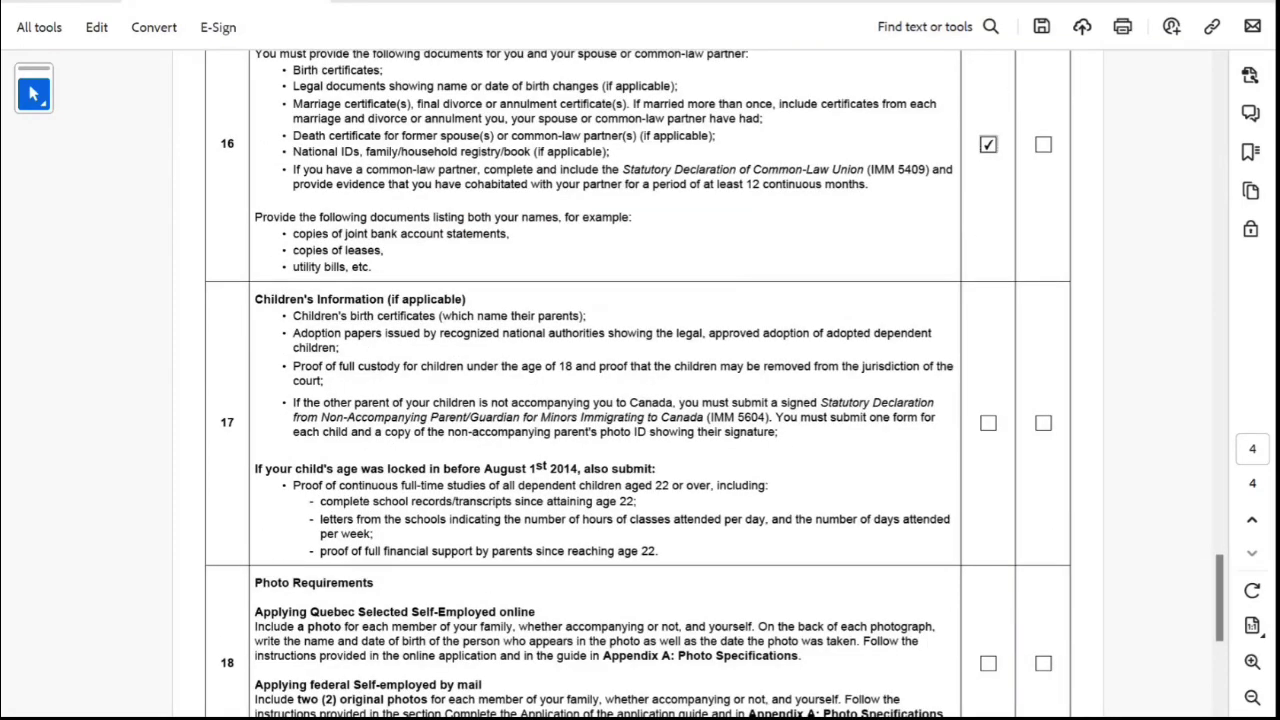
pyautogui.scroll(-3, 640, 383)
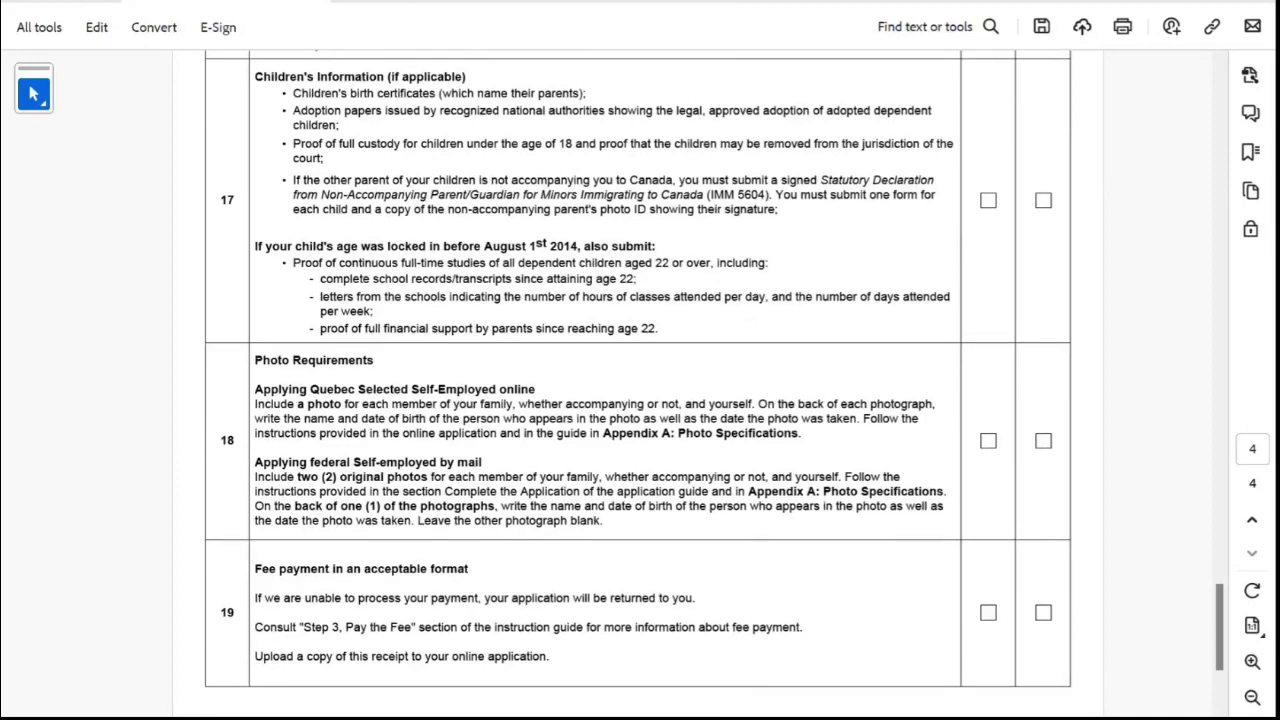
pyautogui.click(988, 440)
pyautogui.scroll(-7, 640, 383)
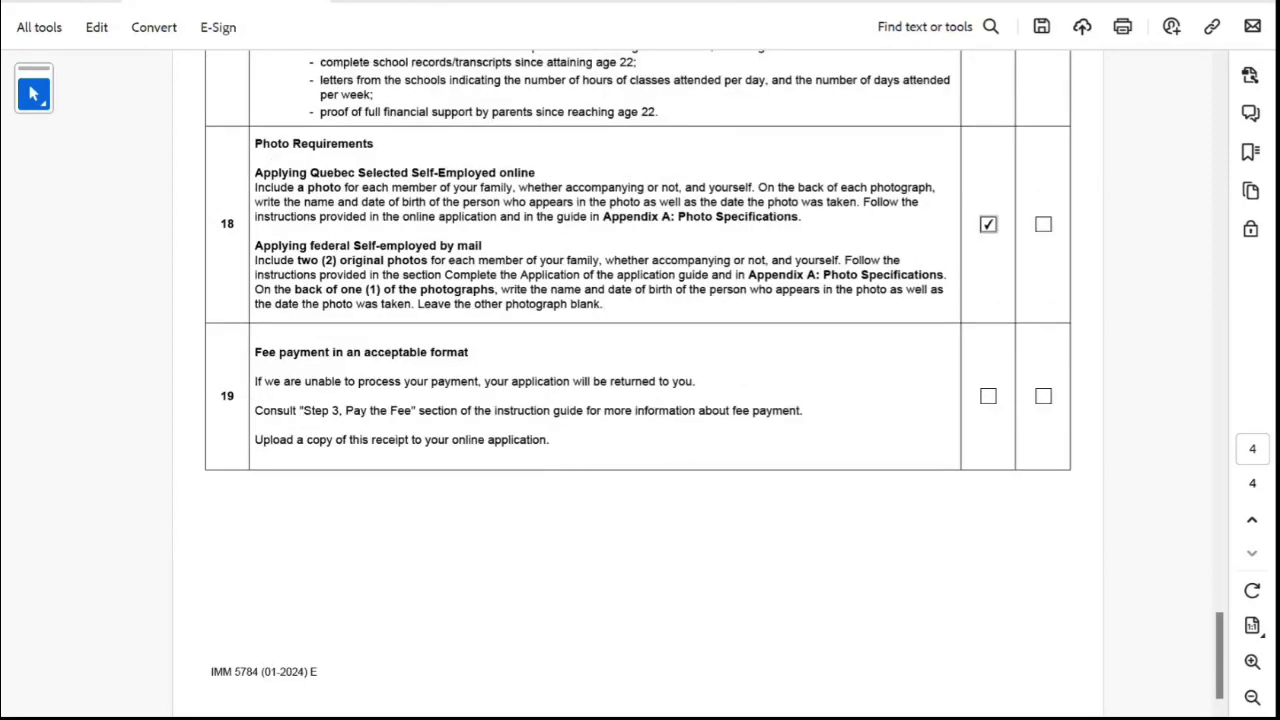
pyautogui.click(988, 396)
# Scroll back through the checklist to review the ticked items.
pyautogui.scroll(20, 640, 383)
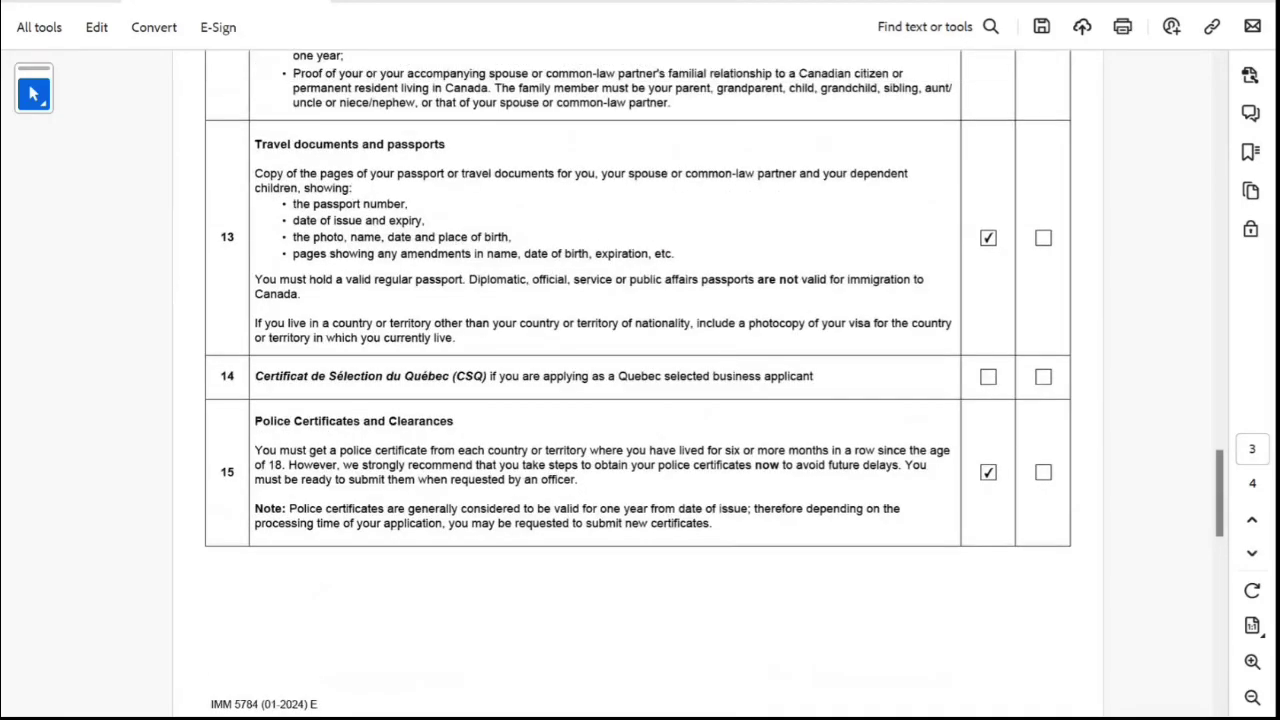
pyautogui.scroll(20, 640, 383)
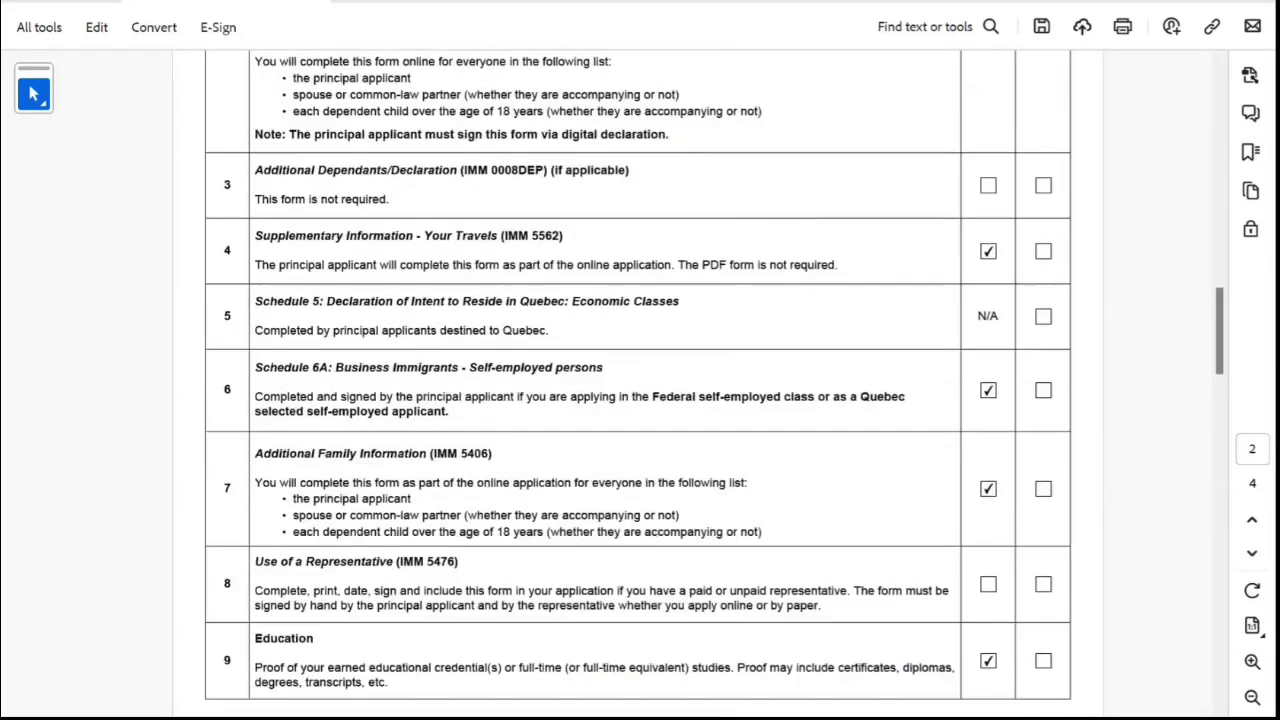
pyautogui.scroll(13, 640, 383)
pyautogui.scroll(-15, 640, 383)
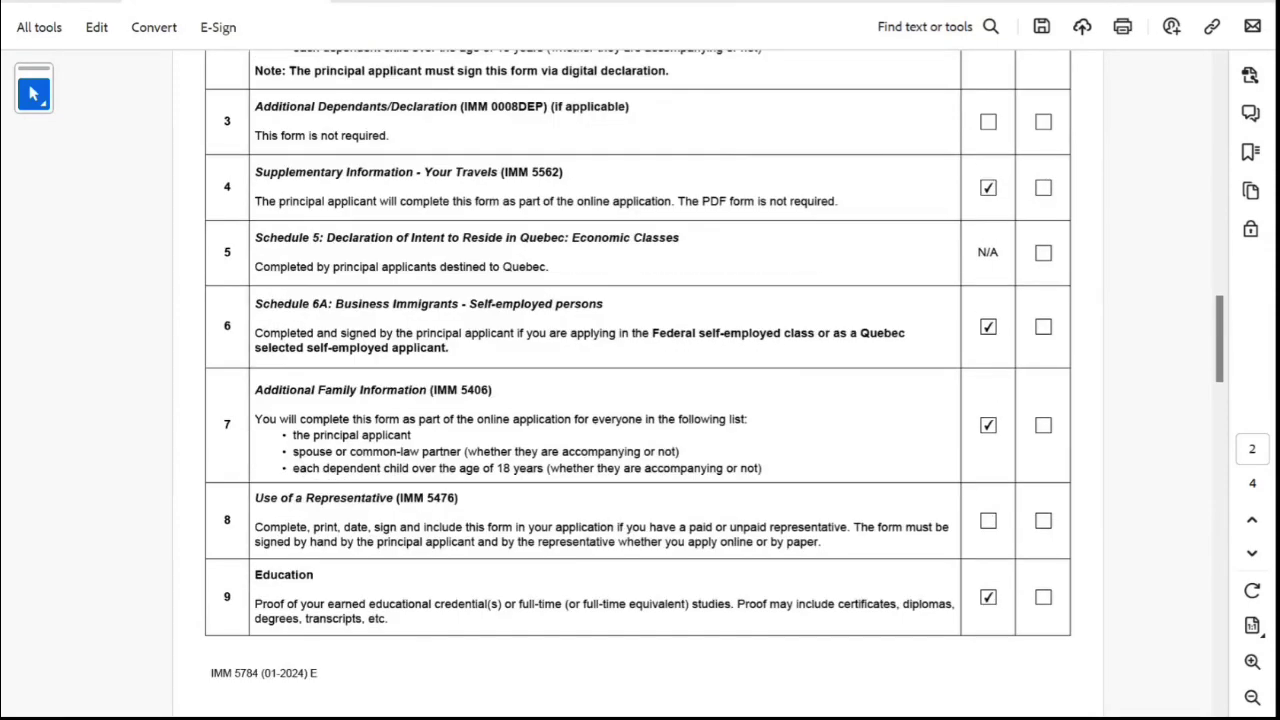
pyautogui.scroll(-15, 640, 383)
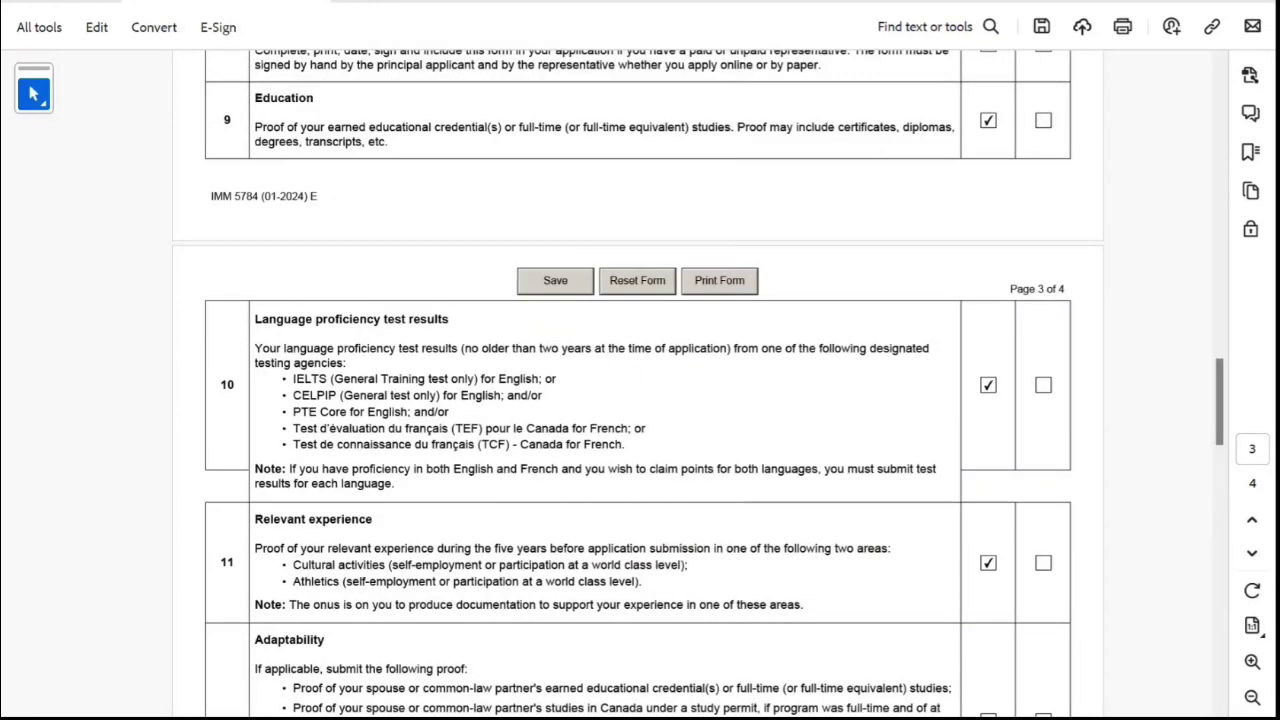
pyautogui.scroll(-5, 640, 383)
pyautogui.scroll(-5, 640, 383)
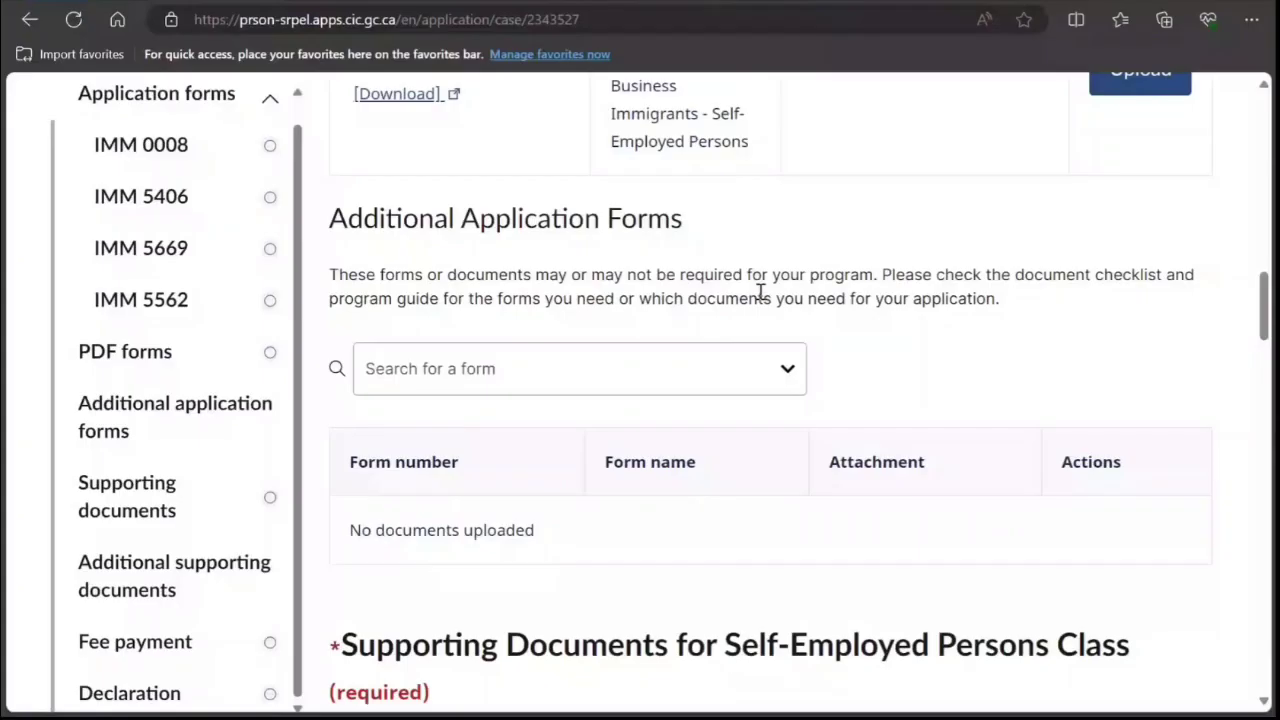
# Search '5784' and add the Document Checklist: Quebec Selected Self-employed form.
pyautogui.click(577, 364)
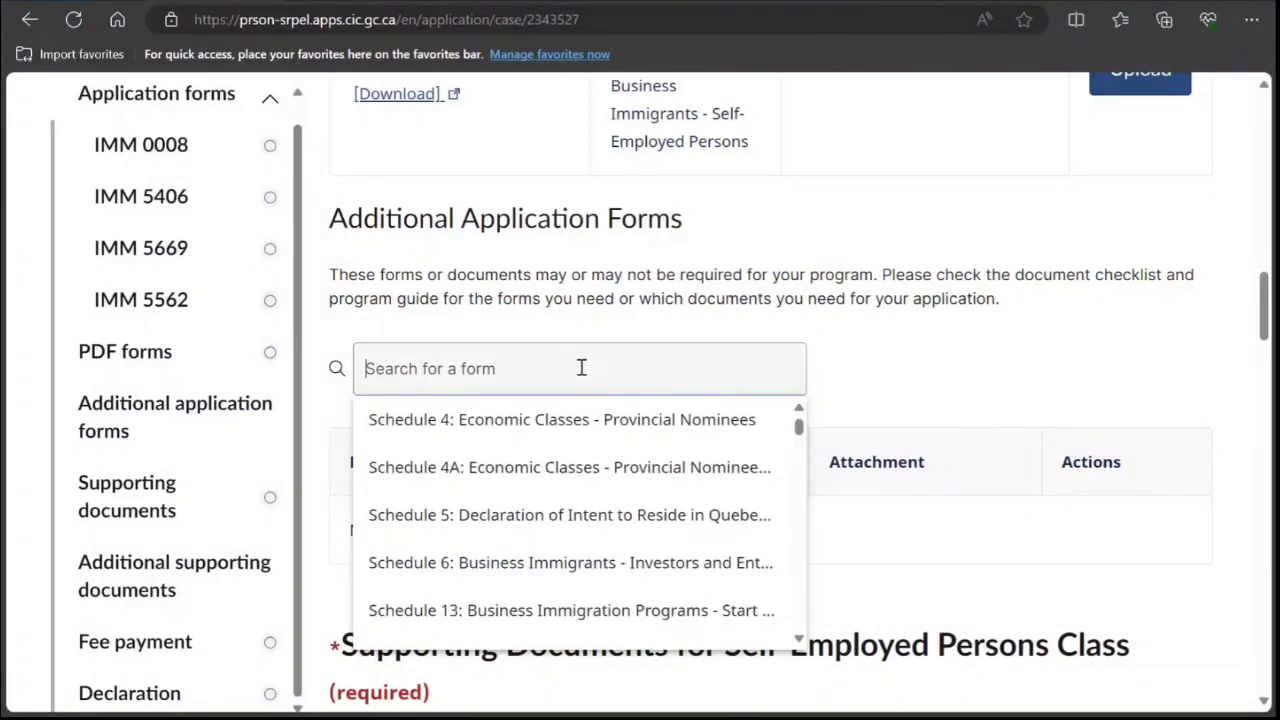
pyautogui.write('5784')
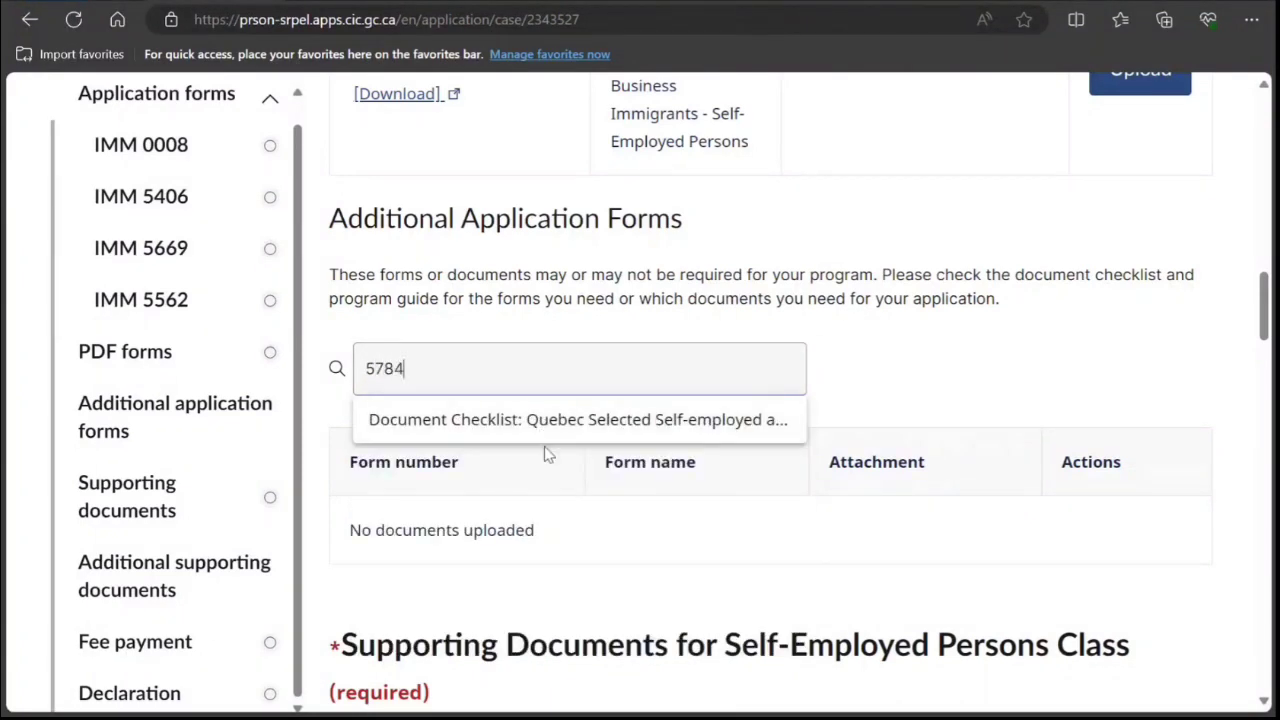
pyautogui.click(546, 432)
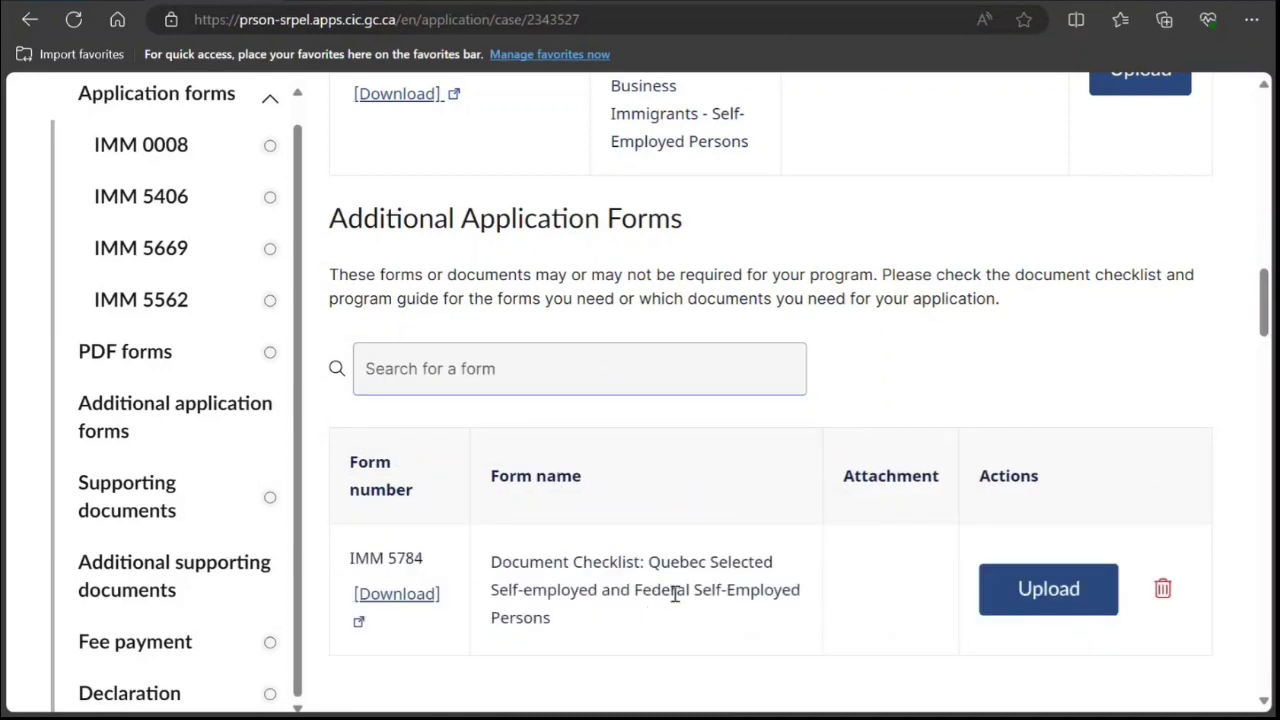
pyautogui.scroll(-2, 662, 610)
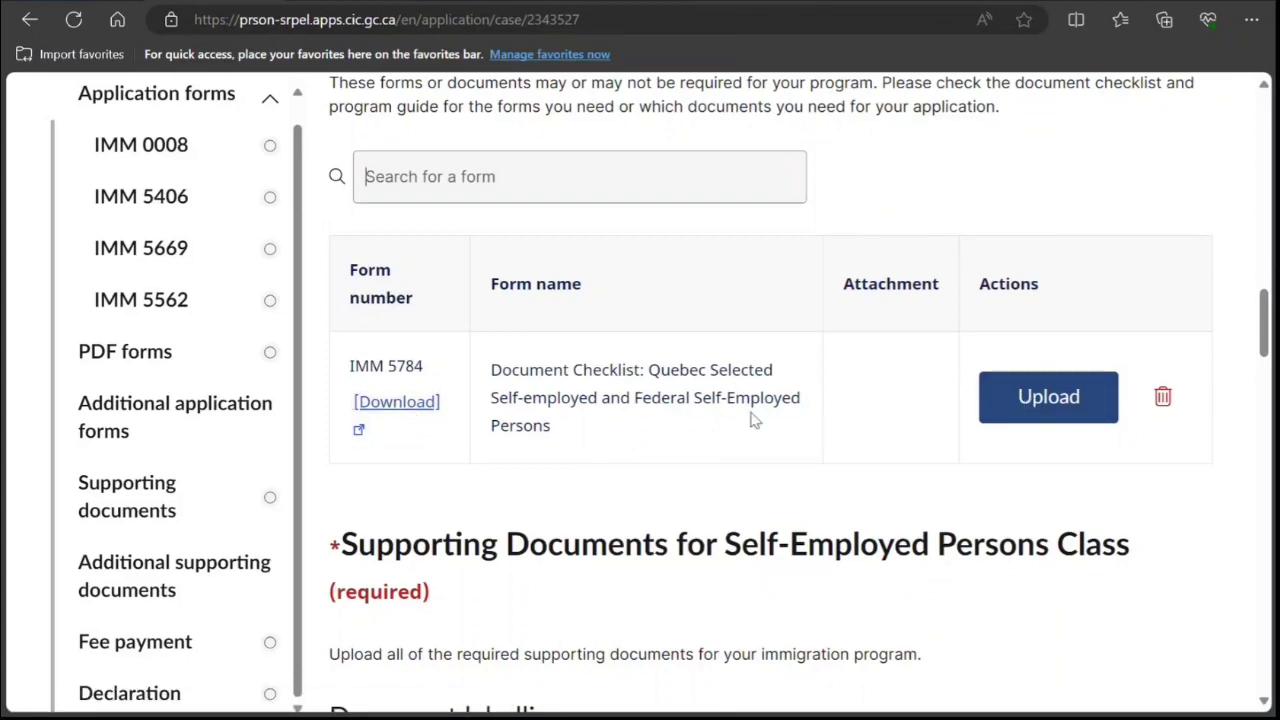
pyautogui.scroll(2, 751, 420)
pyautogui.scroll(-10, 751, 420)
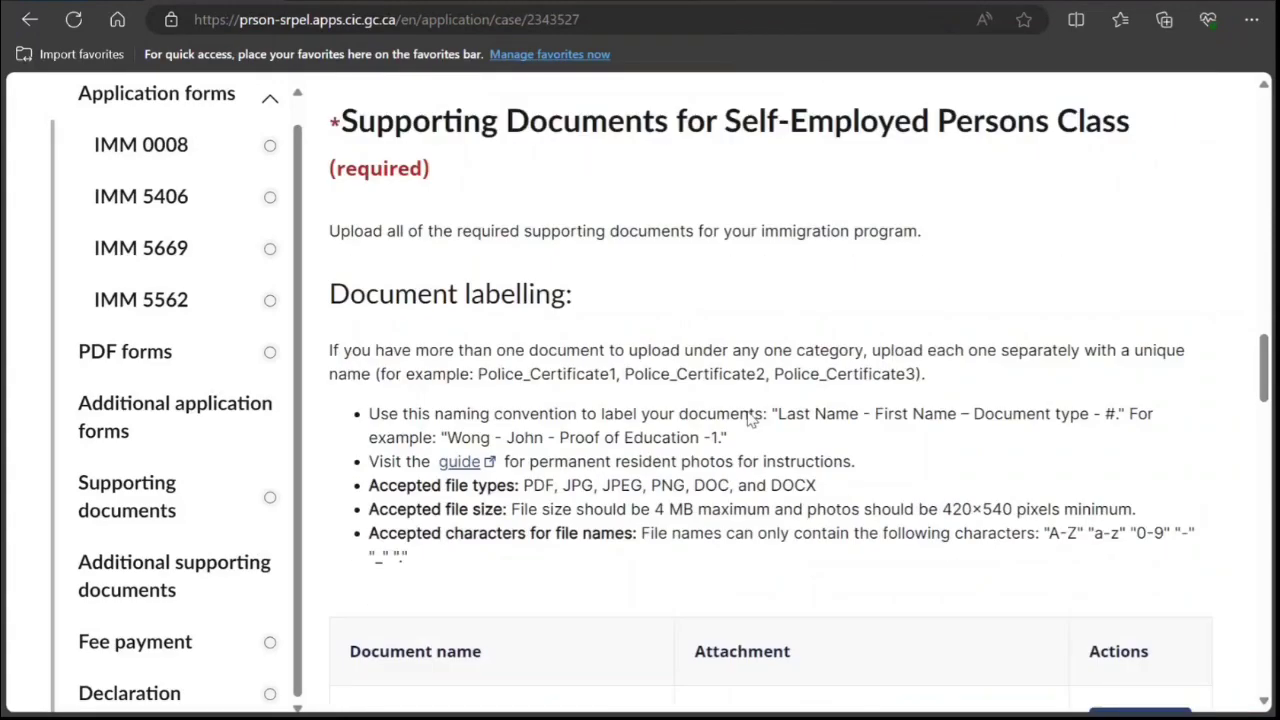
# Scroll past the required supporting document rows to Additional Supporting Documents.
pyautogui.scroll(-3, 741, 411)
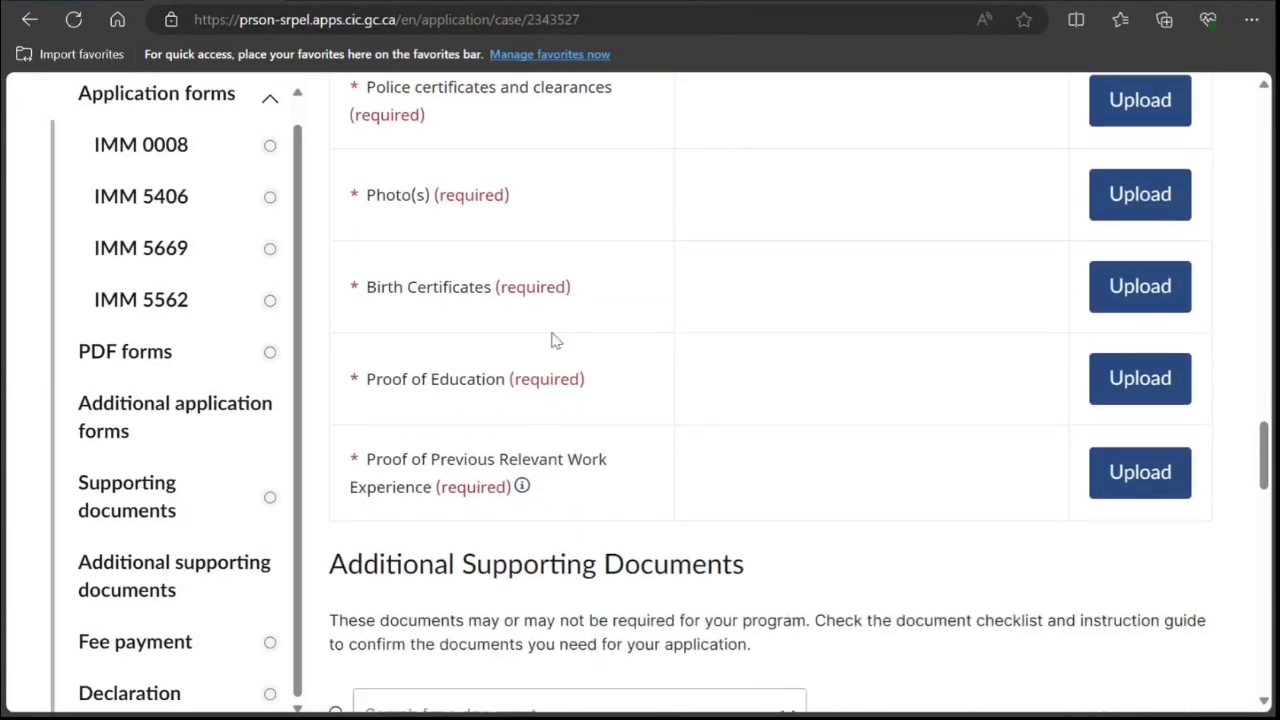
pyautogui.scroll(-1, 503, 440)
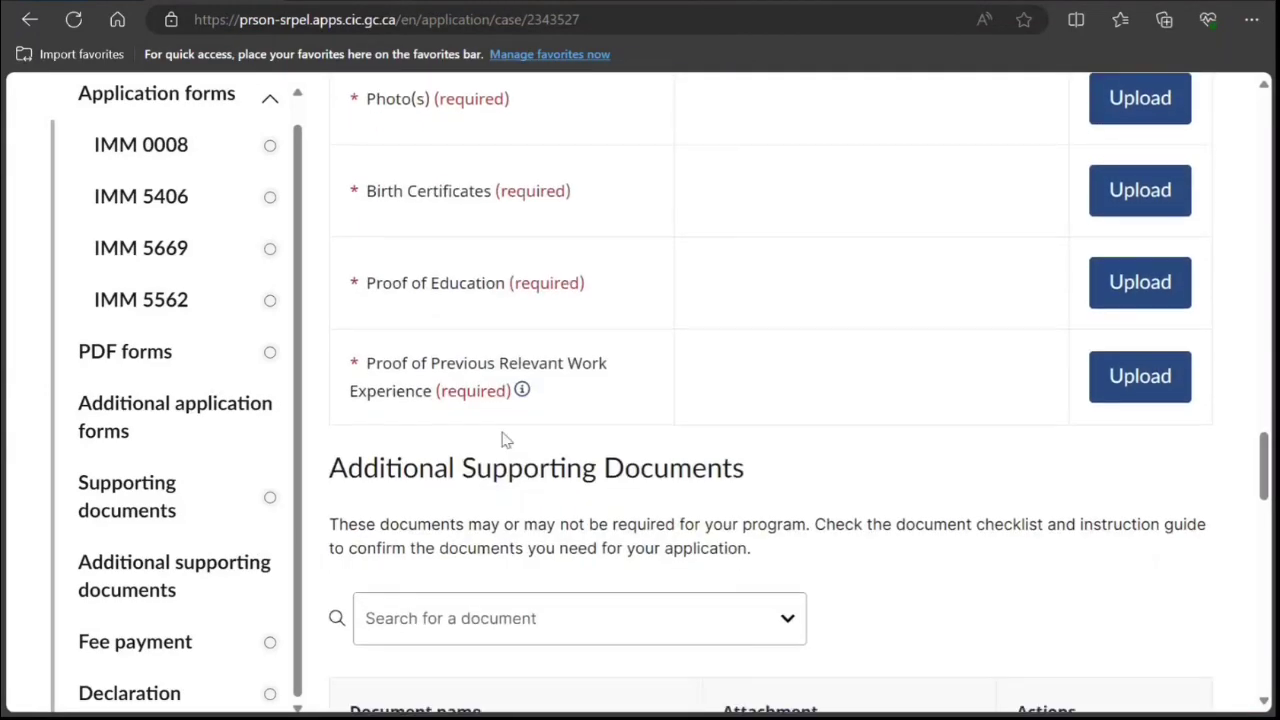
pyautogui.scroll(2, 533, 400)
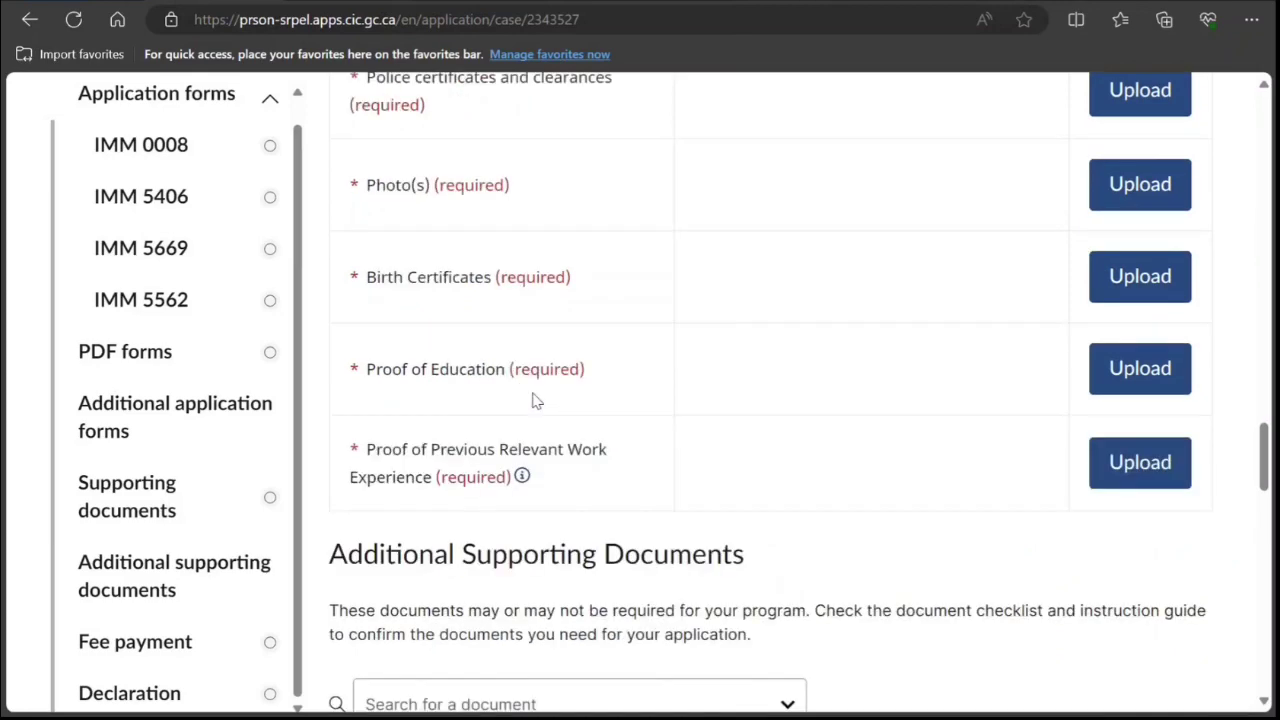
pyautogui.scroll(3, 531, 400)
pyautogui.scroll(-7, 531, 403)
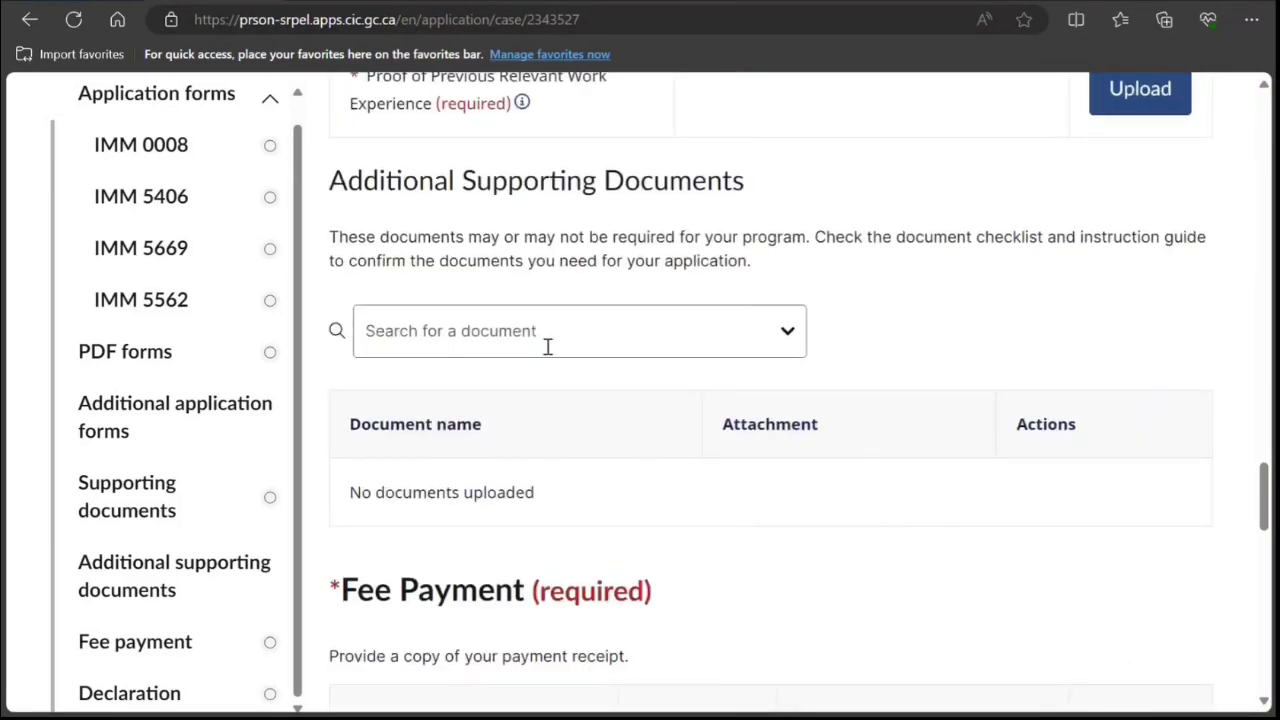
# Add Letter of explanation to the additional supporting documents list.
pyautogui.click(546, 346)
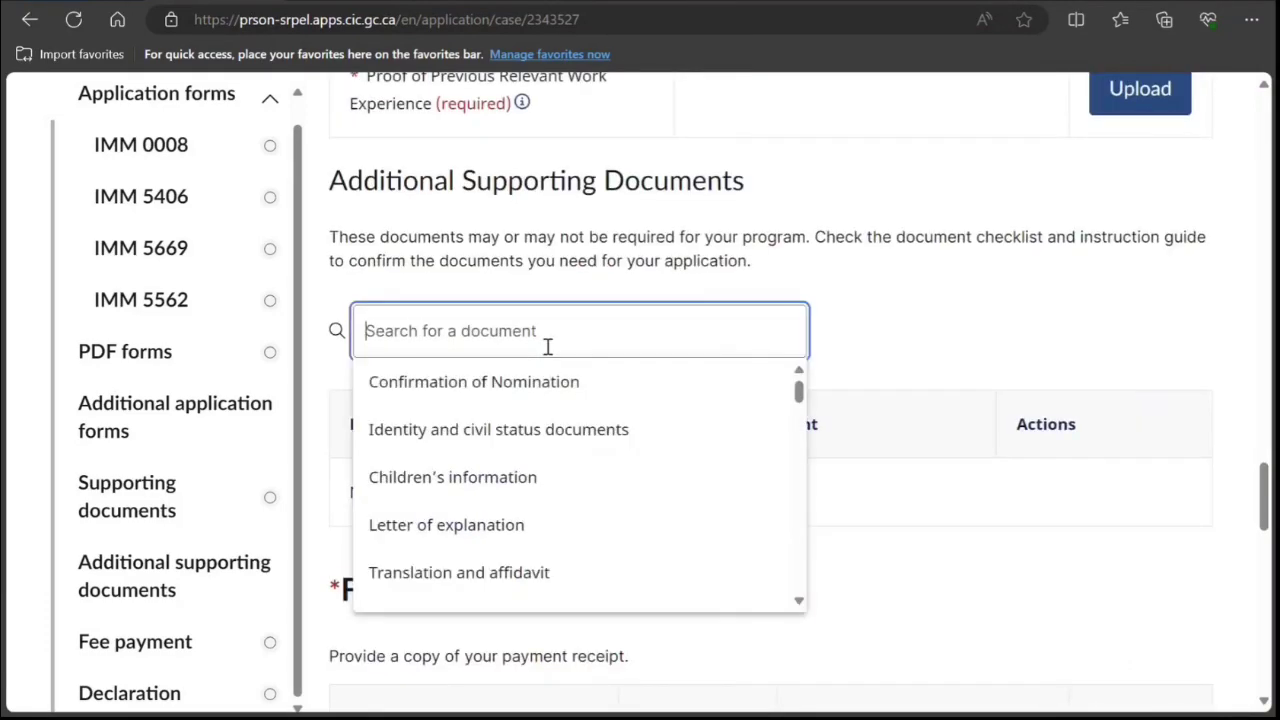
pyautogui.click(521, 530)
pyautogui.scroll(-2, 583, 391)
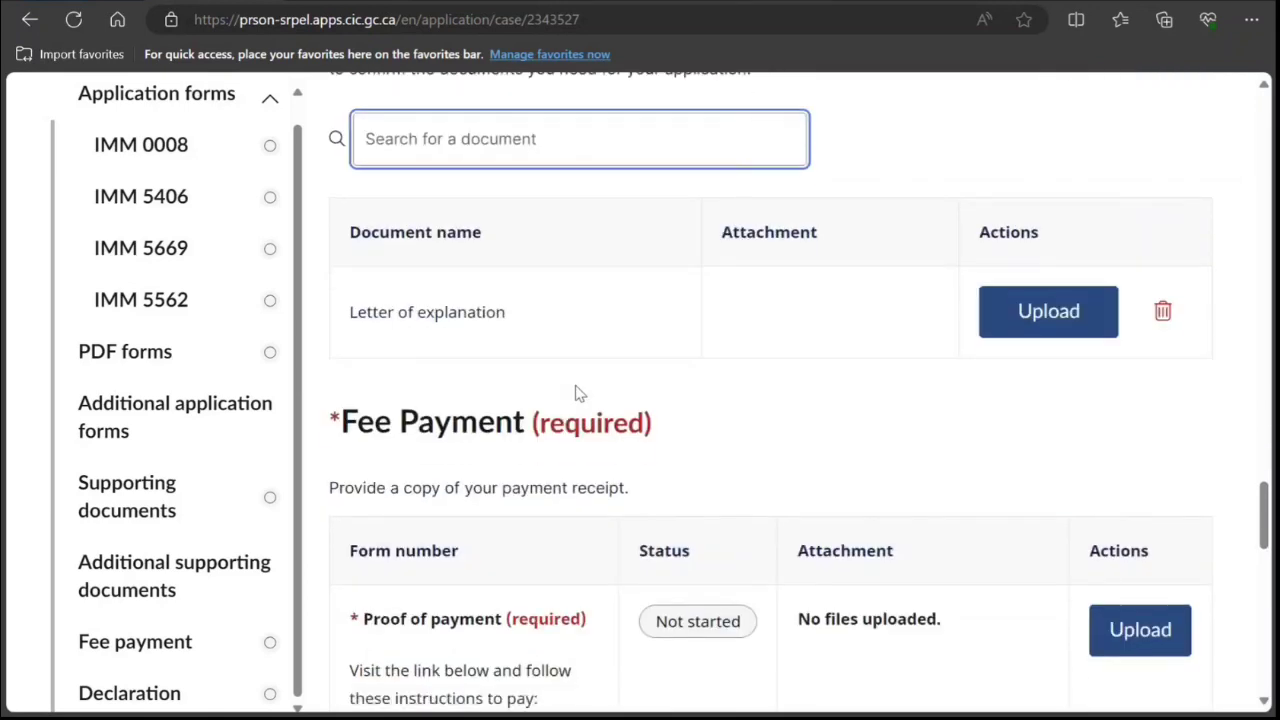
# Add Proof of Funds as a second additional supporting document.
pyautogui.click(583, 153)
pyautogui.scroll(-3, 545, 290)
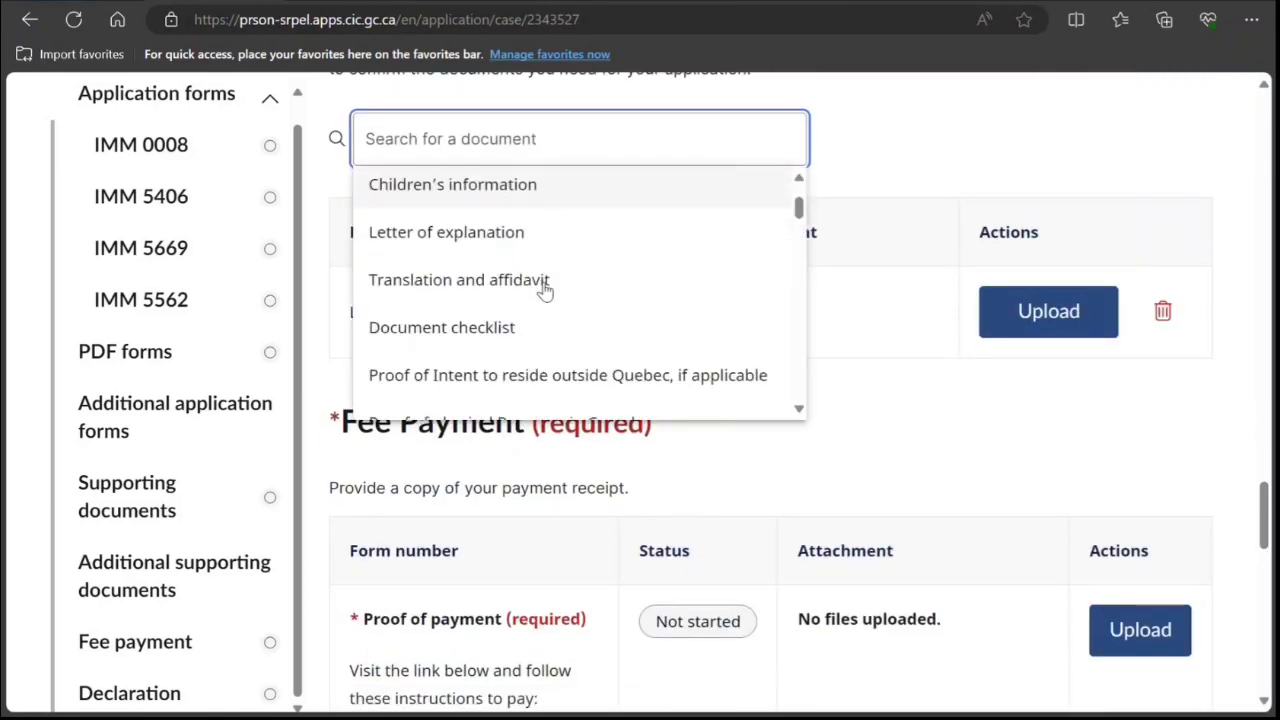
pyautogui.scroll(-3, 543, 271)
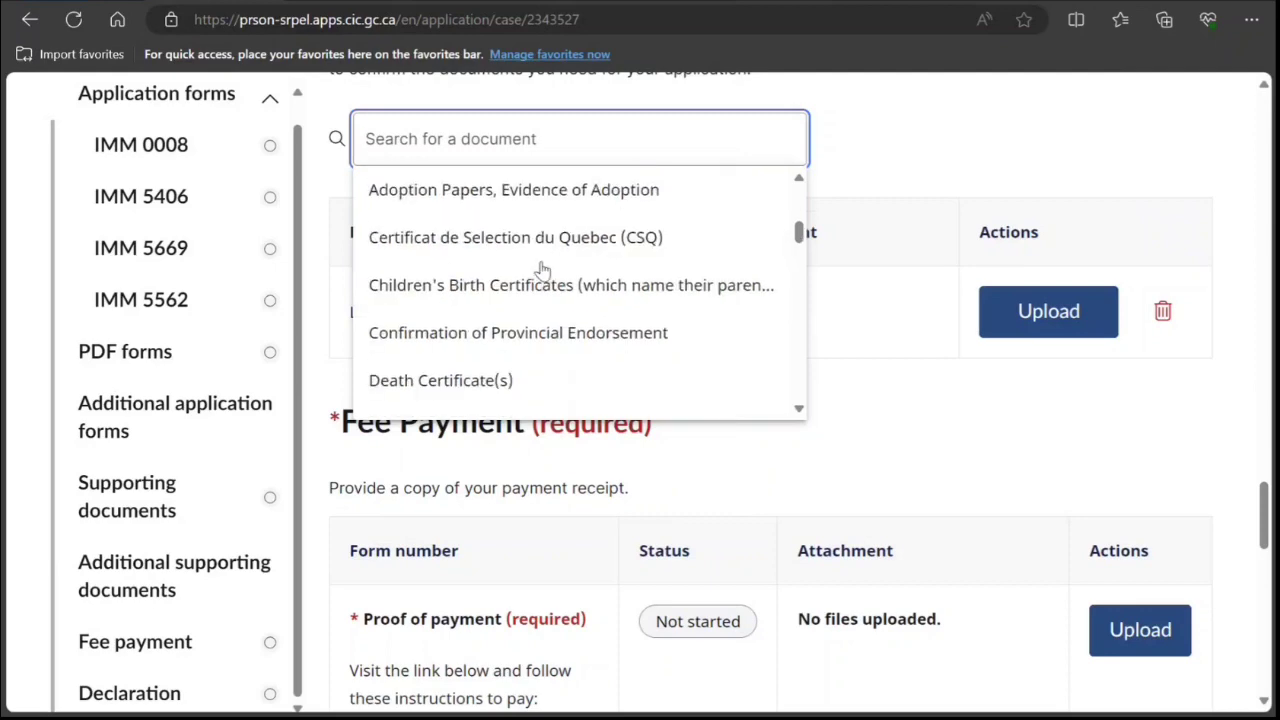
pyautogui.scroll(-4, 543, 271)
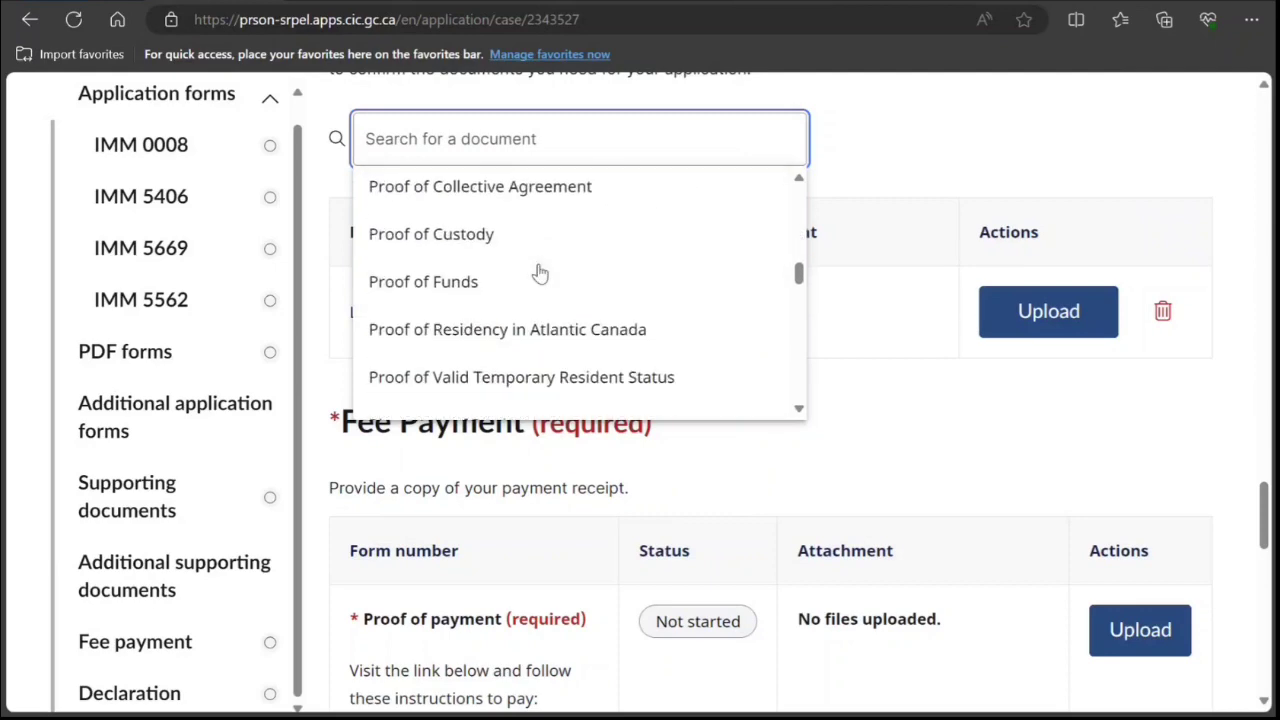
pyautogui.click(540, 268)
pyautogui.scroll(-5, 591, 278)
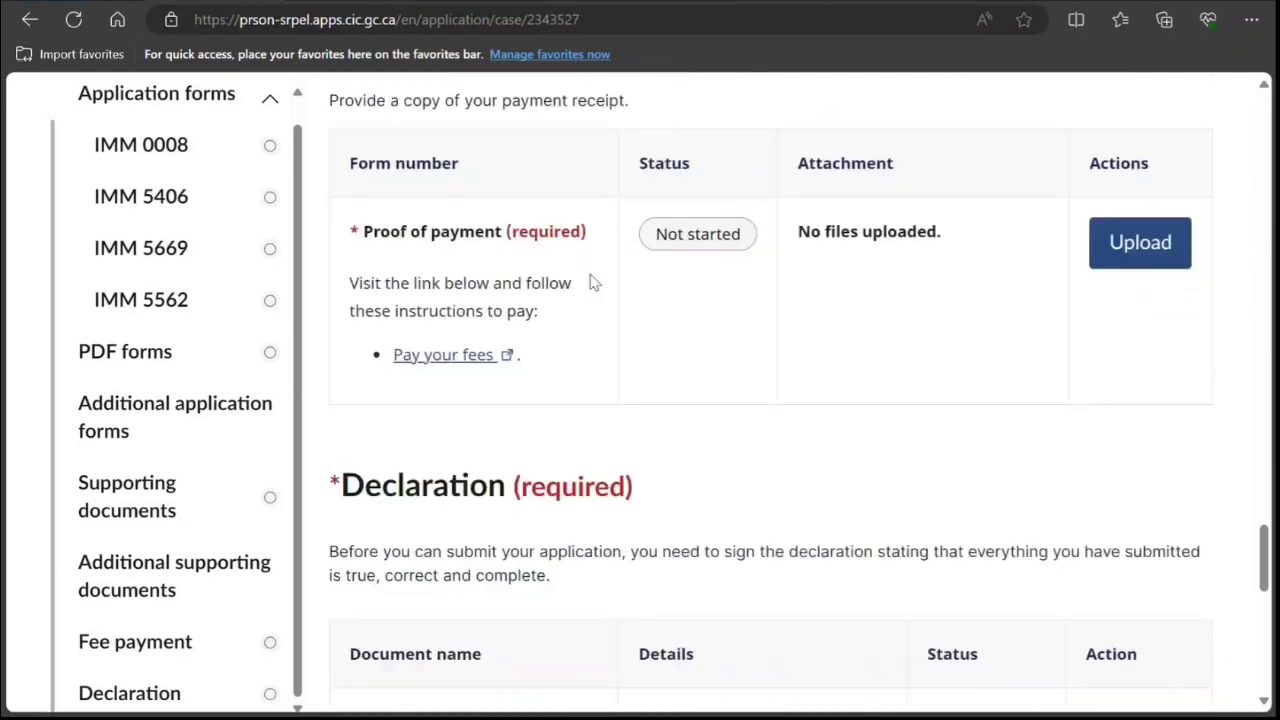
pyautogui.scroll(2, 591, 282)
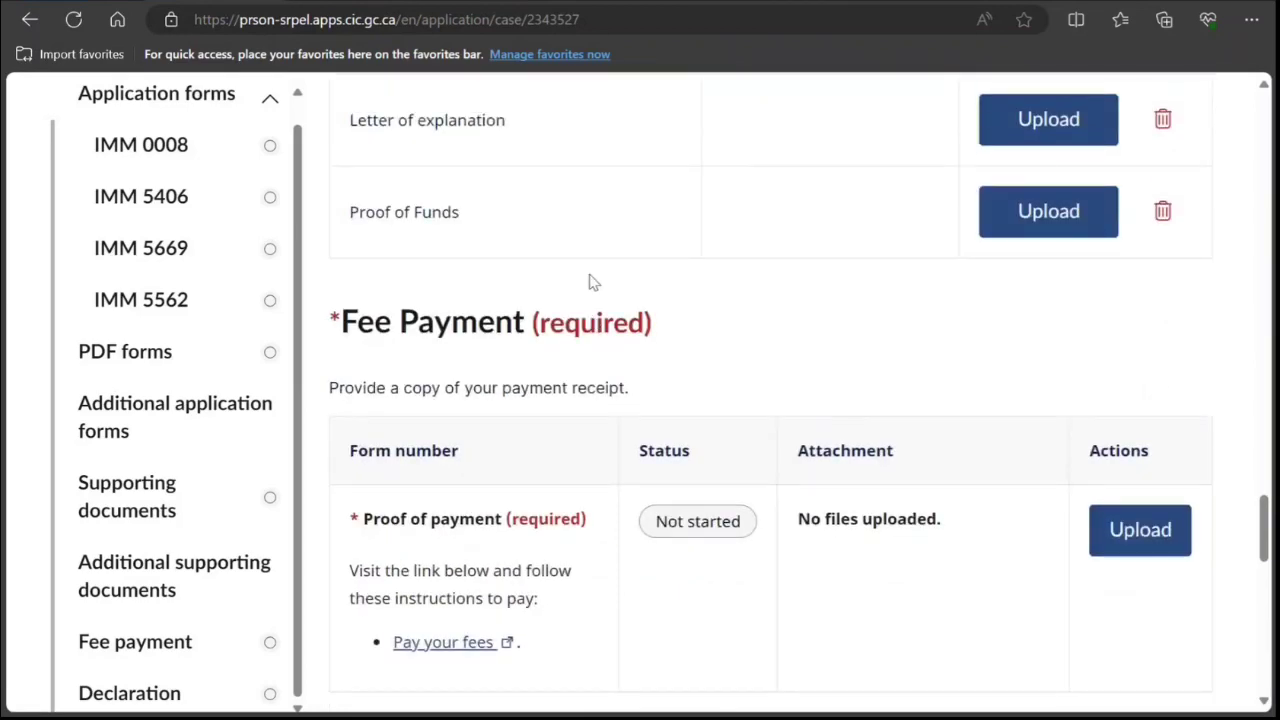
pyautogui.scroll(7, 589, 281)
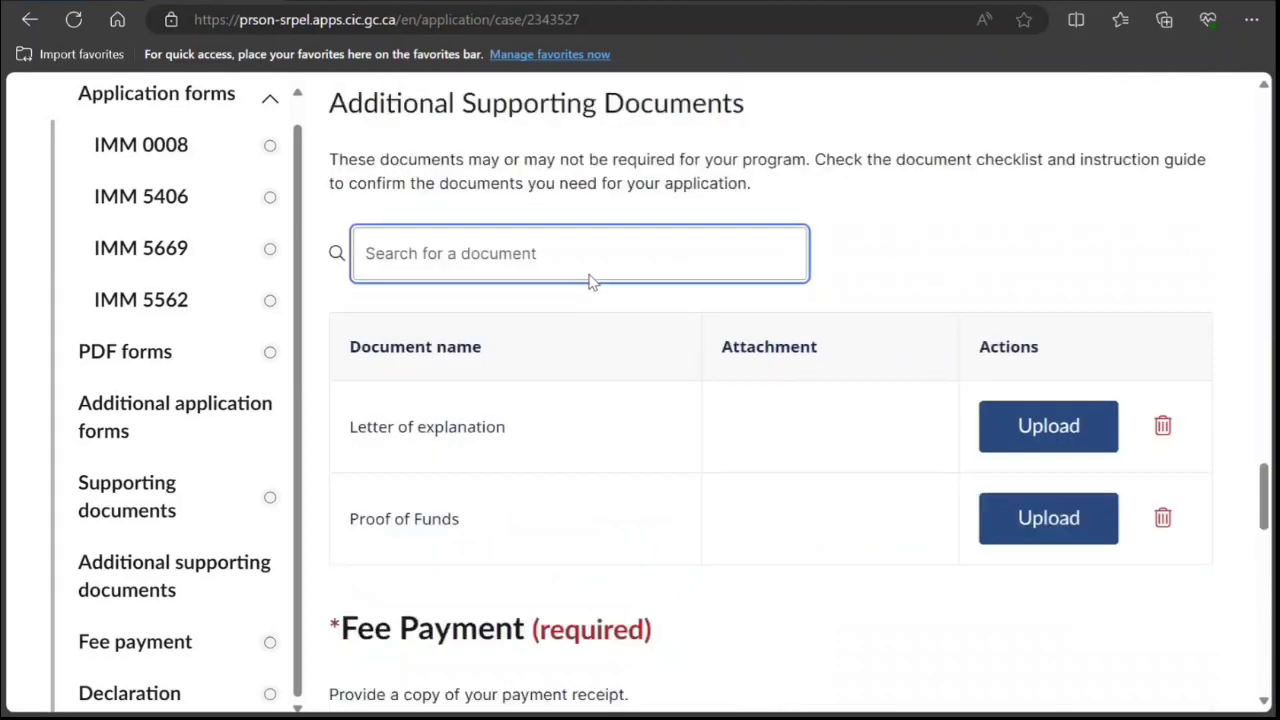
pyautogui.scroll(3, 502, 290)
pyautogui.scroll(-1, 445, 474)
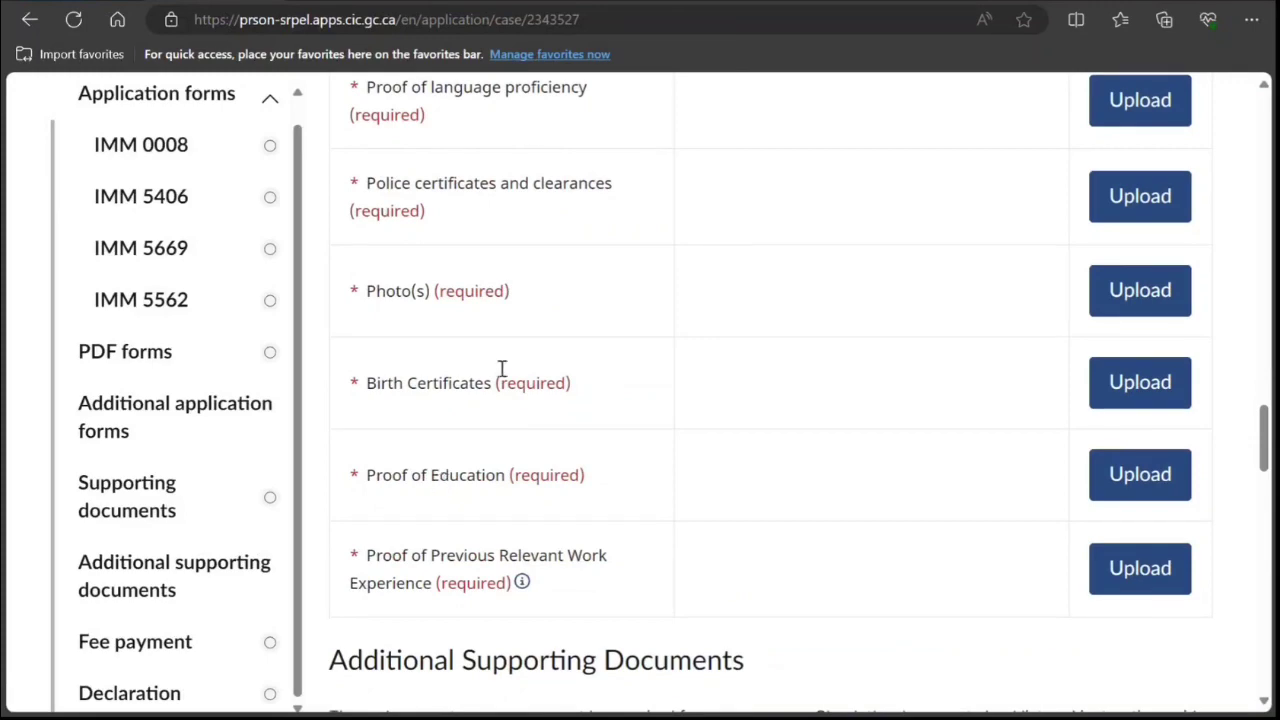
pyautogui.scroll(3, 508, 350)
pyautogui.scroll(-12, 511, 331)
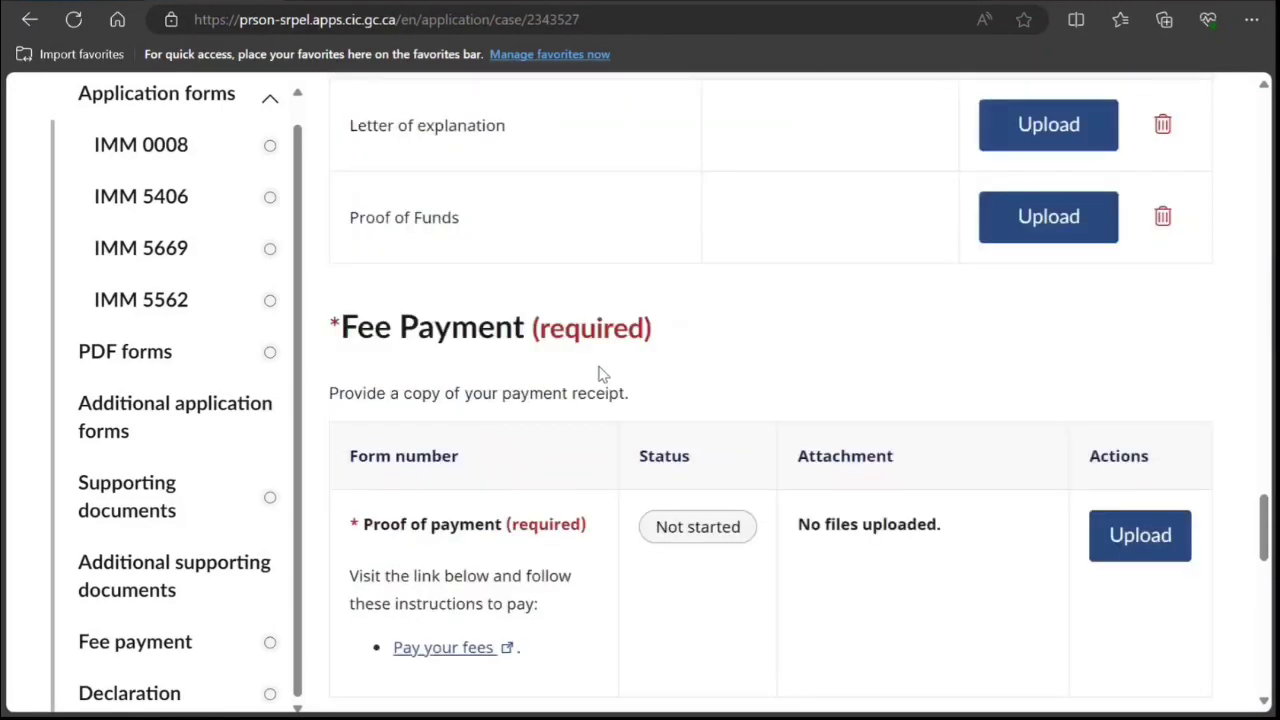
pyautogui.scroll(4, 600, 464)
pyautogui.click(628, 372)
pyautogui.scroll(15, 628, 372)
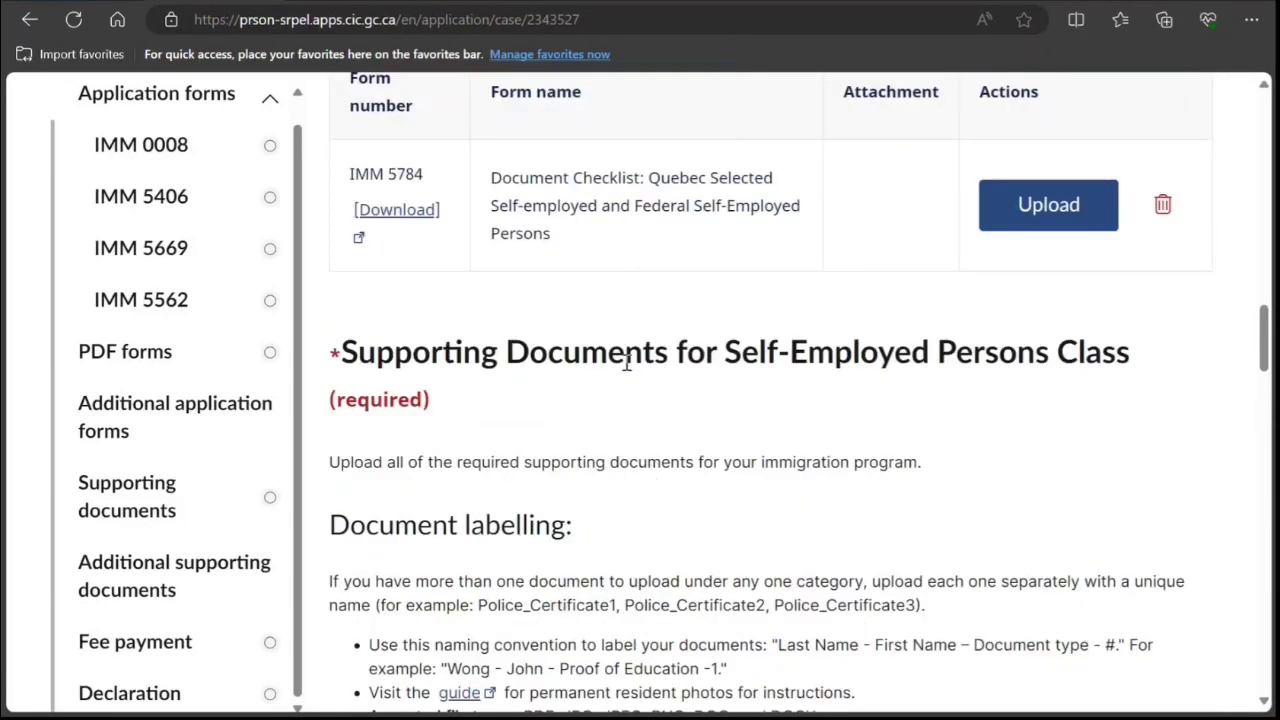
# Open the in-progress IMM 0008 Generic Application Form for editing from the digital forms table.
pyautogui.scroll(8, 630, 370)
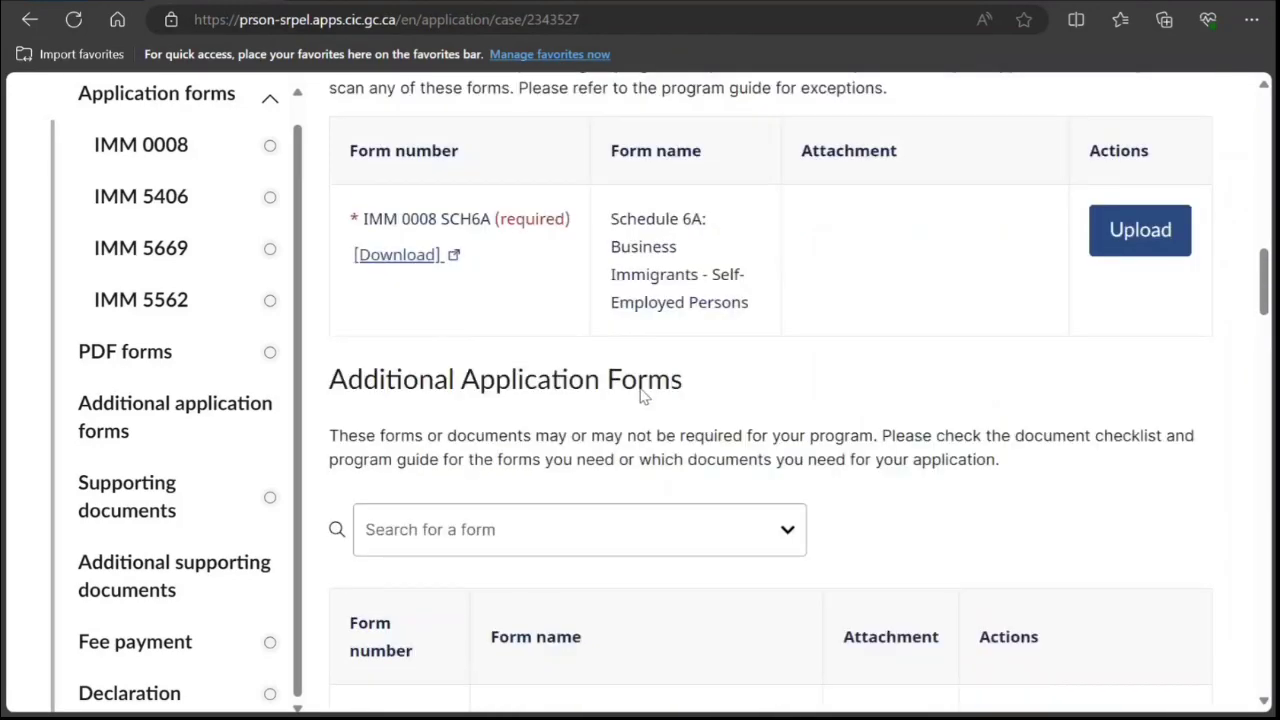
pyautogui.scroll(3, 645, 397)
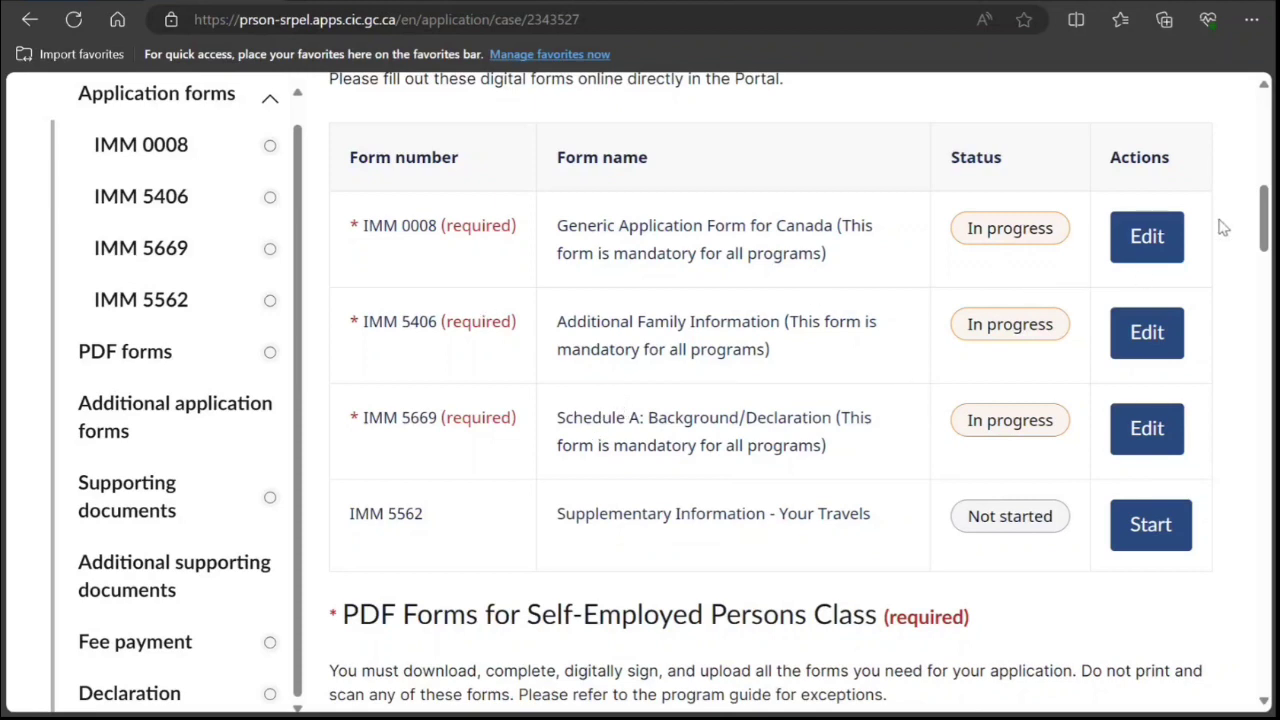
pyautogui.click(1168, 240)
# Move past the intro and set the interview language to English with no interpreter.
pyautogui.scroll(-5, 680, 314)
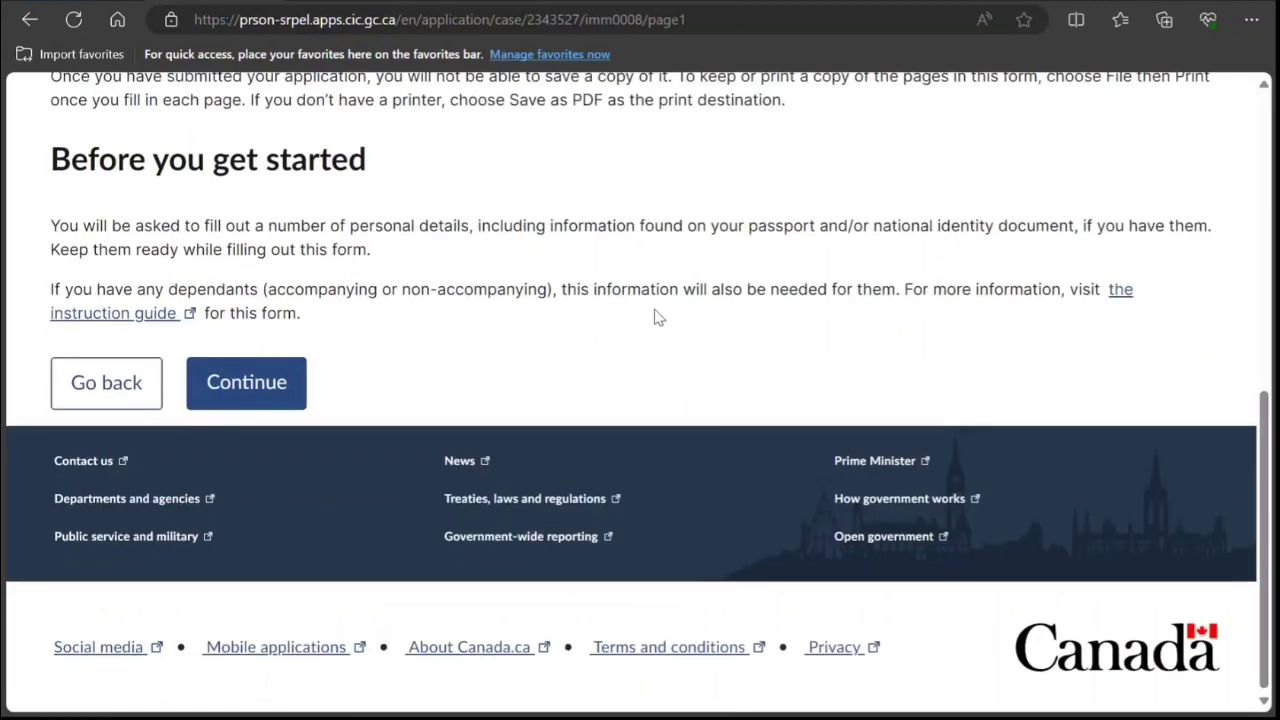
pyautogui.click(283, 381)
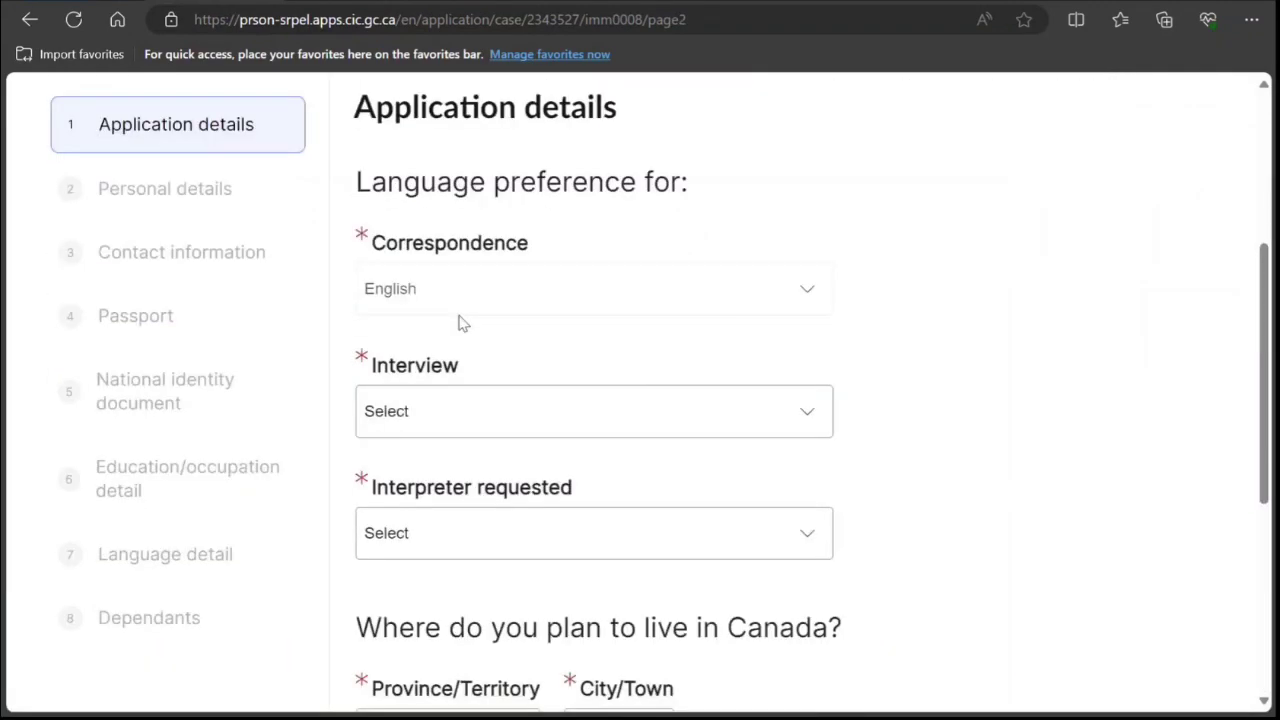
pyautogui.scroll(-1, 463, 322)
pyautogui.click(505, 294)
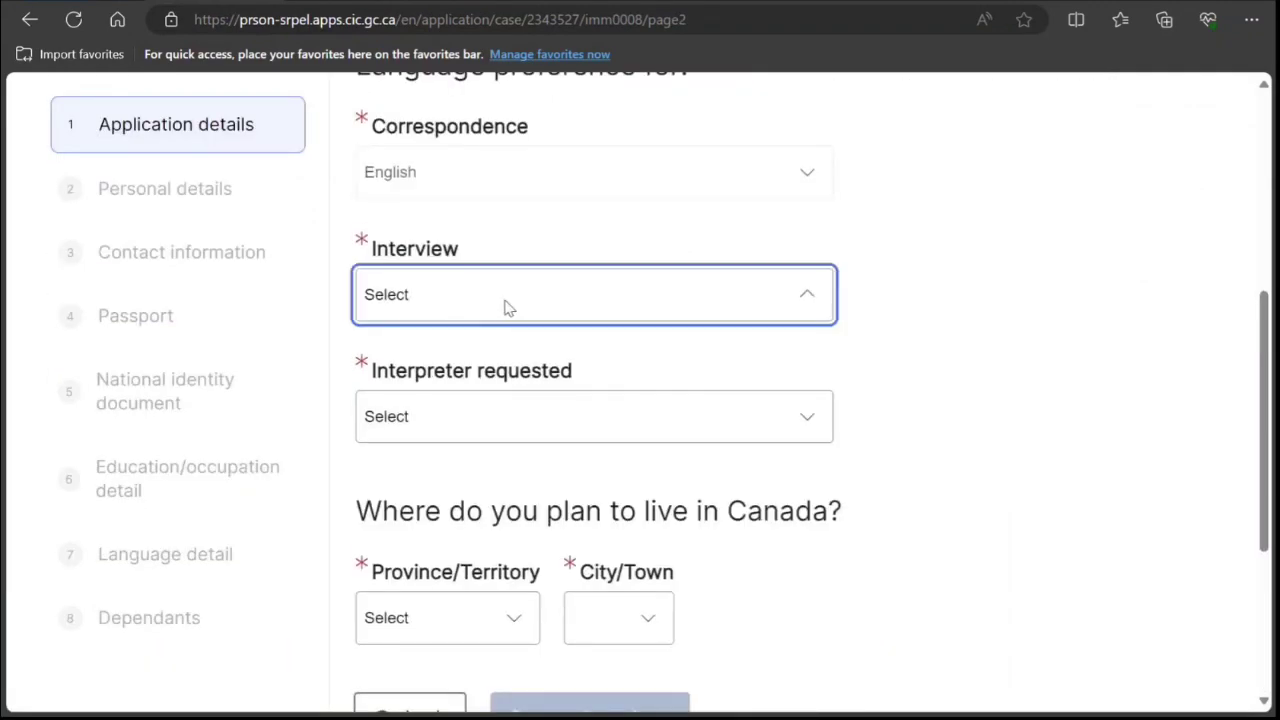
pyautogui.press('e')
pyautogui.press('Down')
pyautogui.press('Return')
pyautogui.click(480, 434)
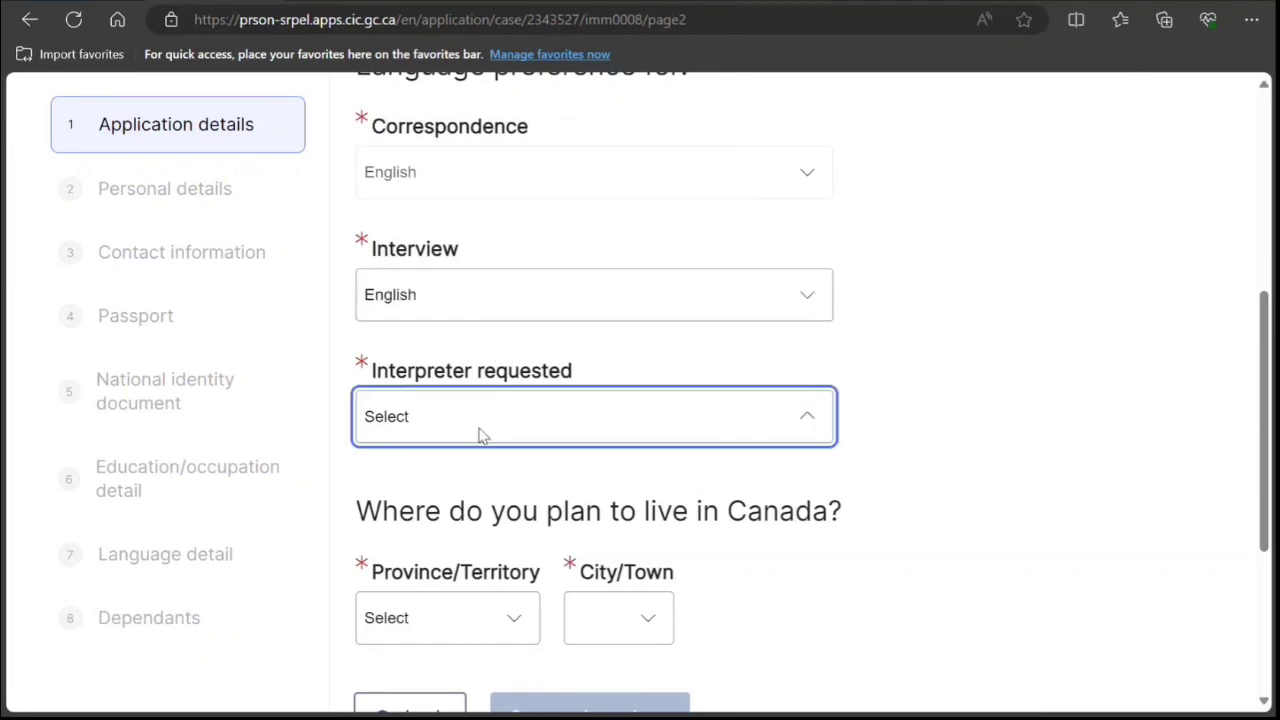
pyautogui.click(447, 484)
# Choose Alliston, ON as the intended place to live and save the application details.
pyautogui.scroll(-2, 480, 457)
pyautogui.click(620, 438)
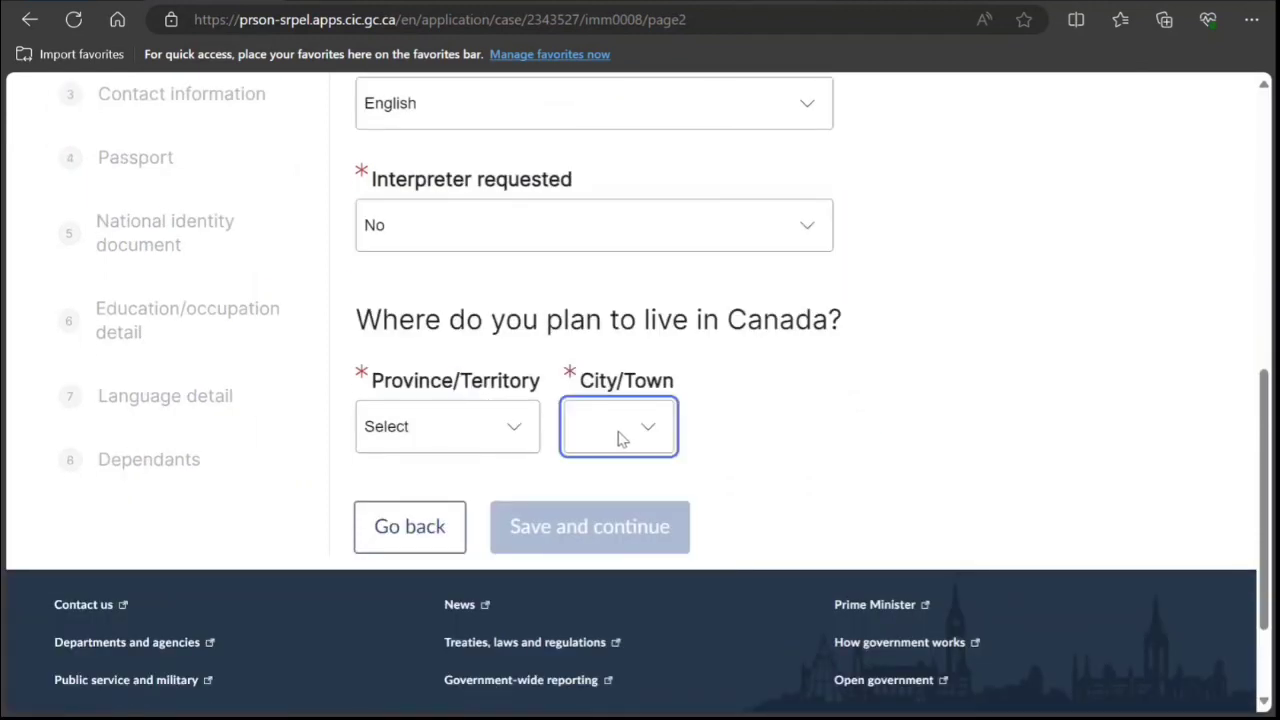
pyautogui.click(511, 446)
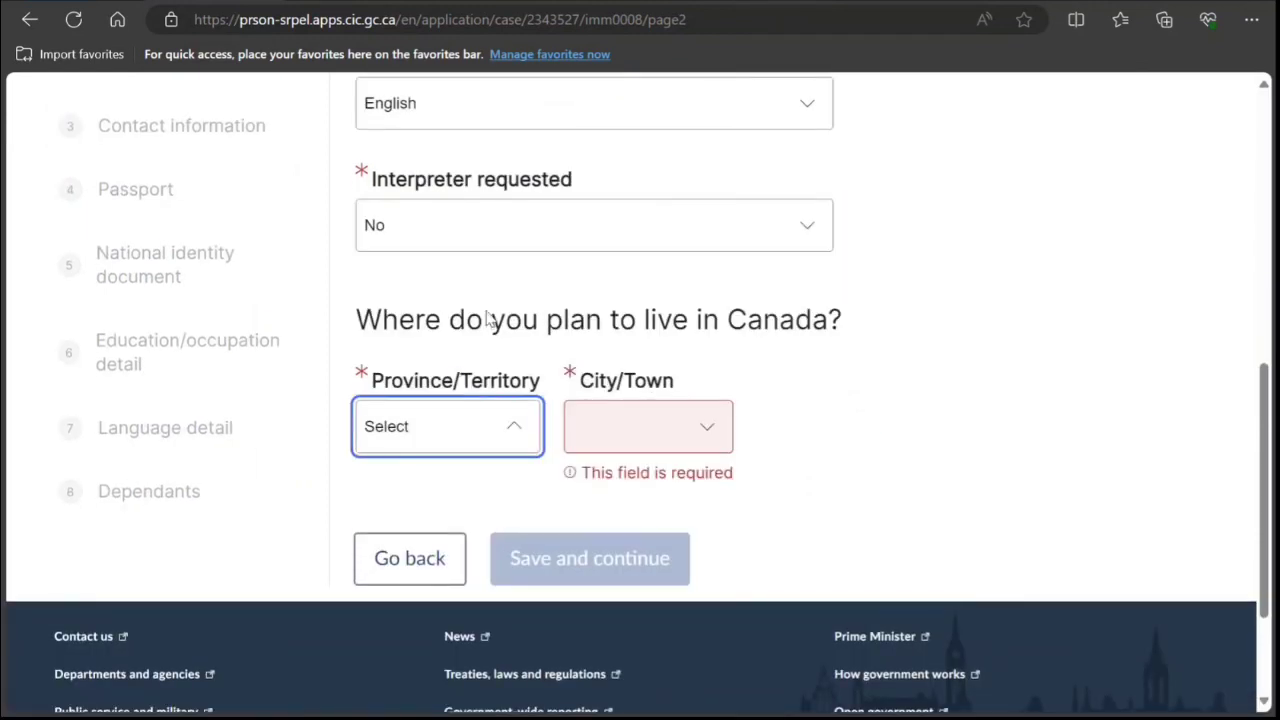
pyautogui.click(629, 405)
pyautogui.click(671, 429)
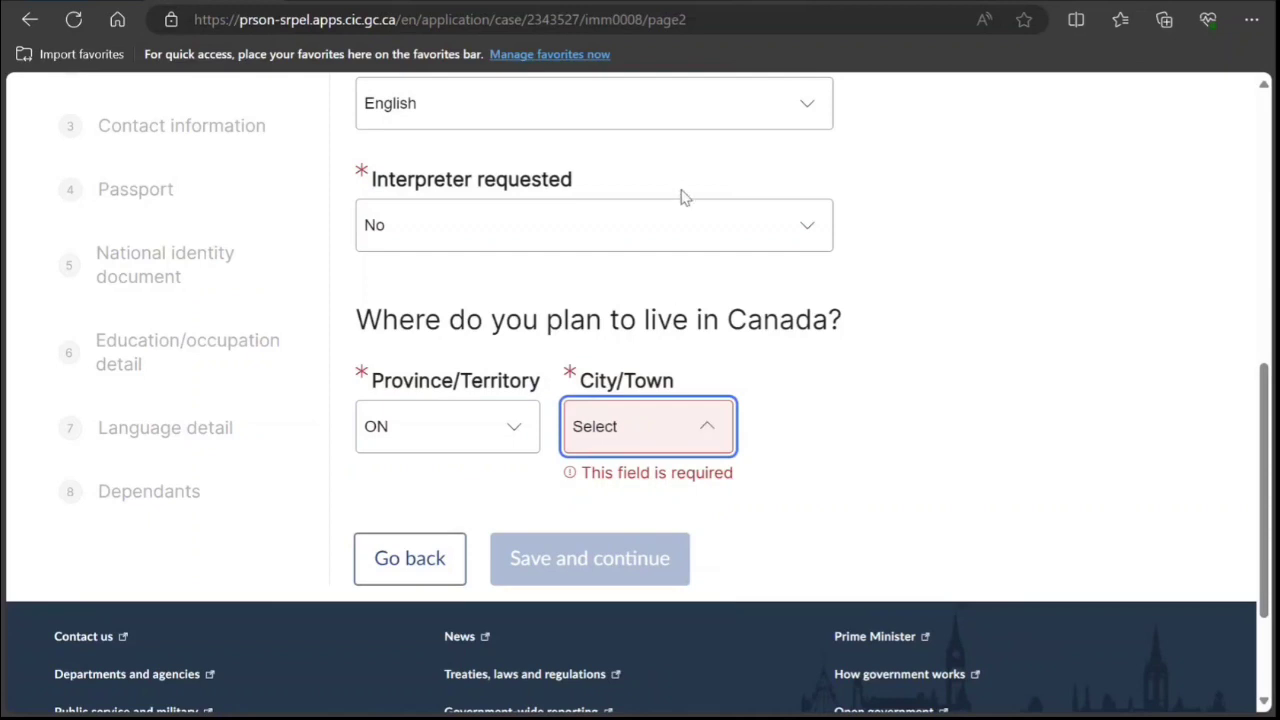
pyautogui.click(600, 285)
pyautogui.click(776, 424)
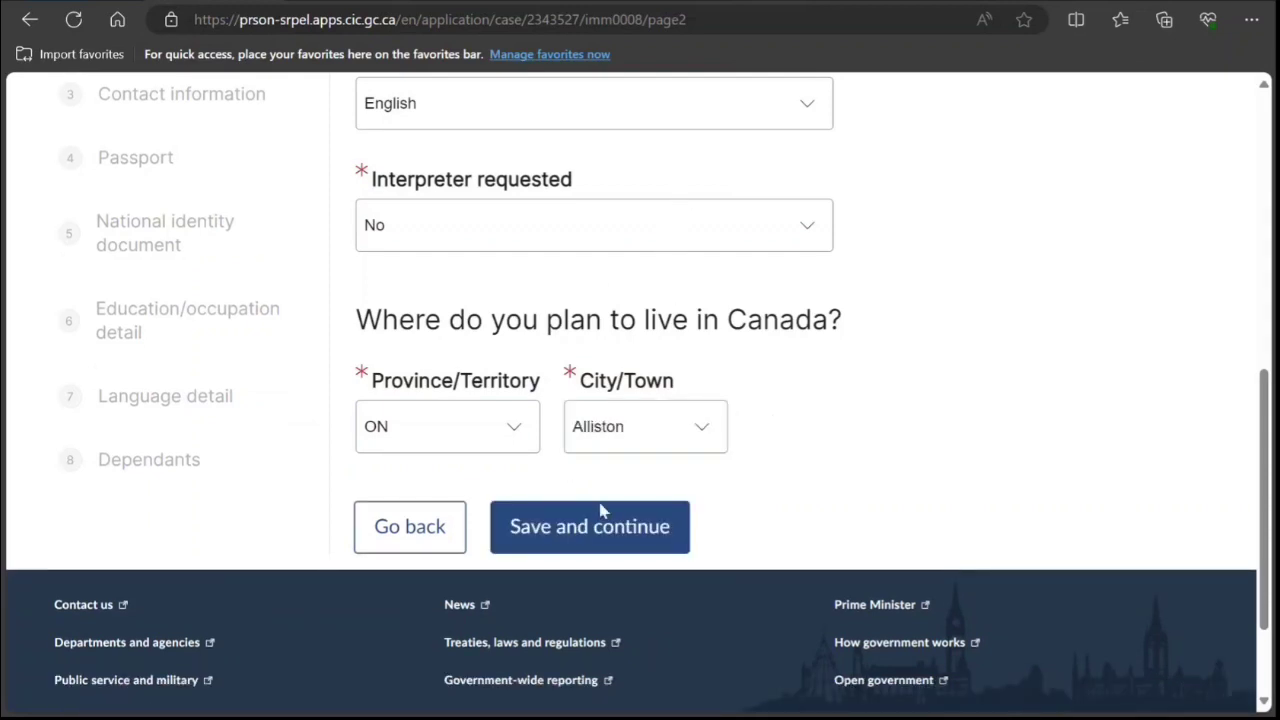
pyautogui.click(612, 530)
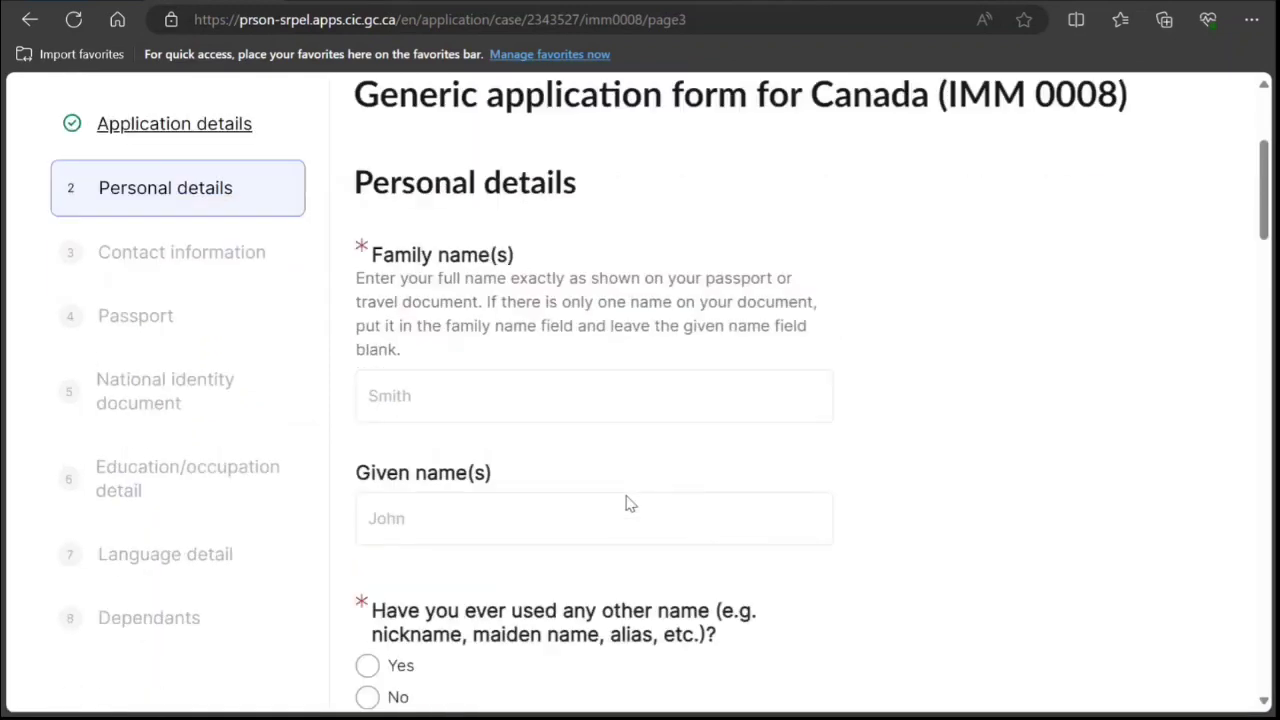
# Answer No to having used other names and set sex to Male.
pyautogui.scroll(-3, 531, 474)
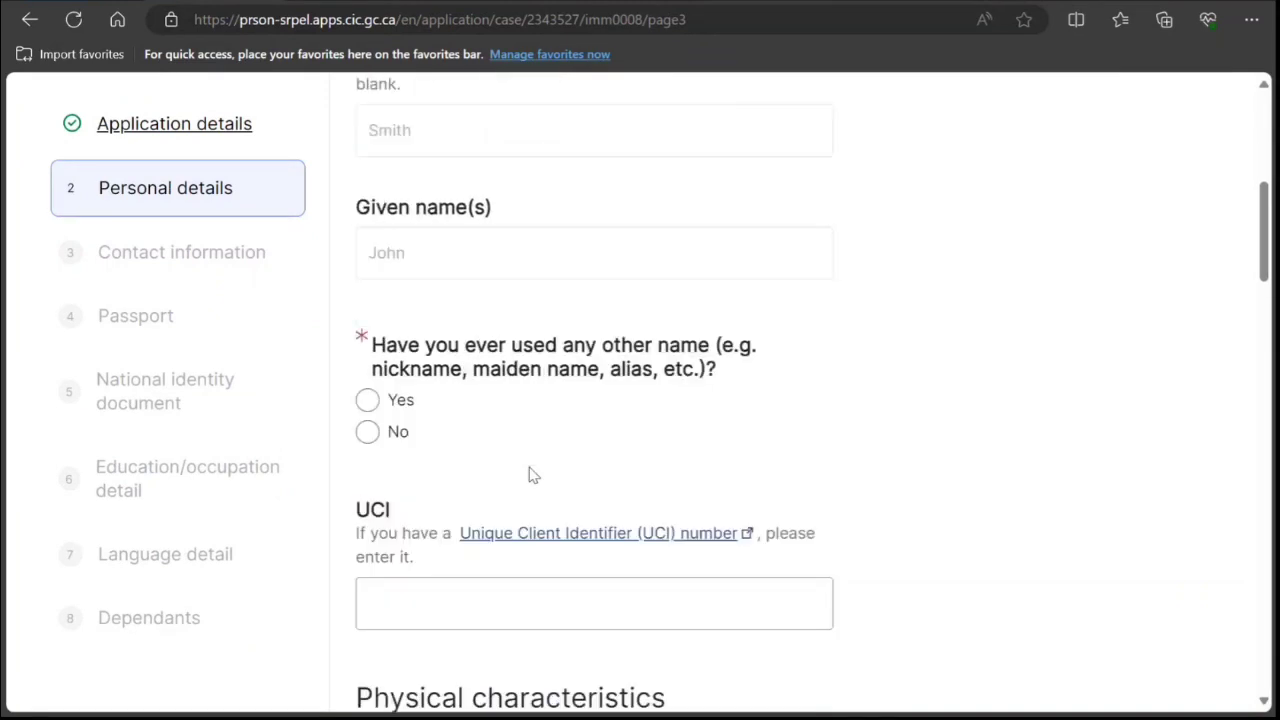
pyautogui.scroll(-1, 531, 474)
pyautogui.click(367, 313)
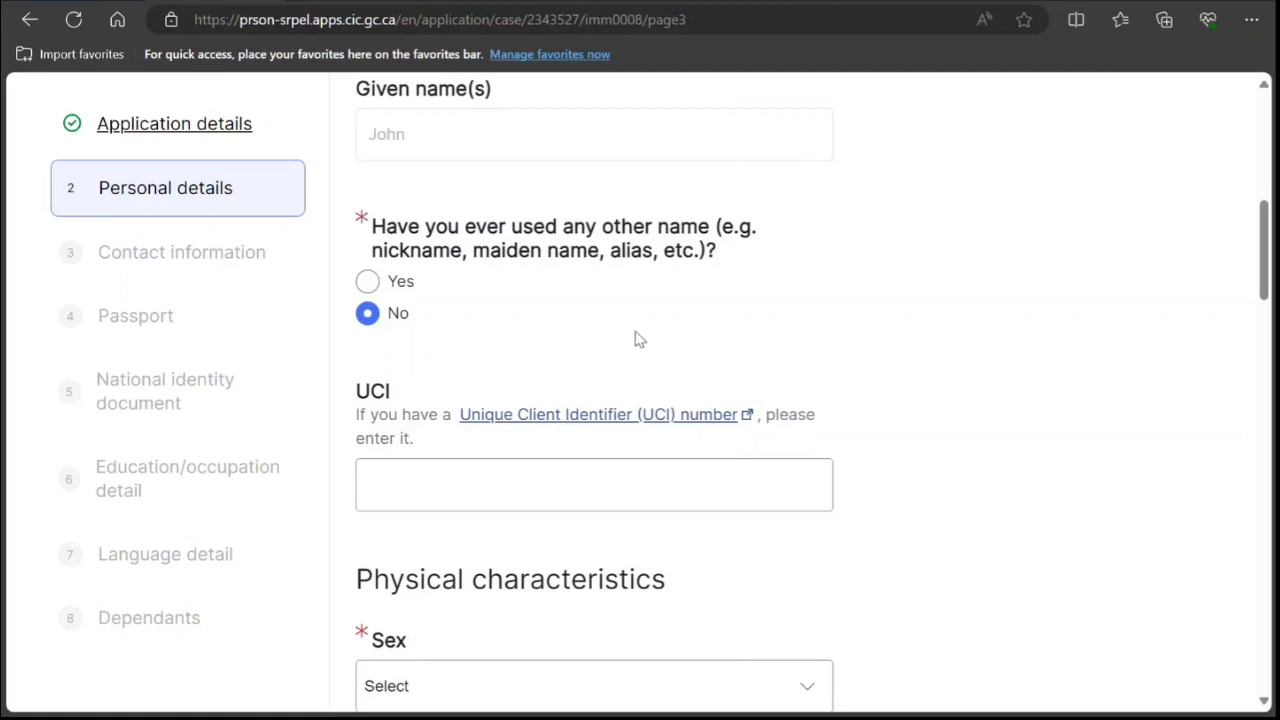
pyautogui.scroll(-1, 577, 387)
pyautogui.scroll(-2, 577, 387)
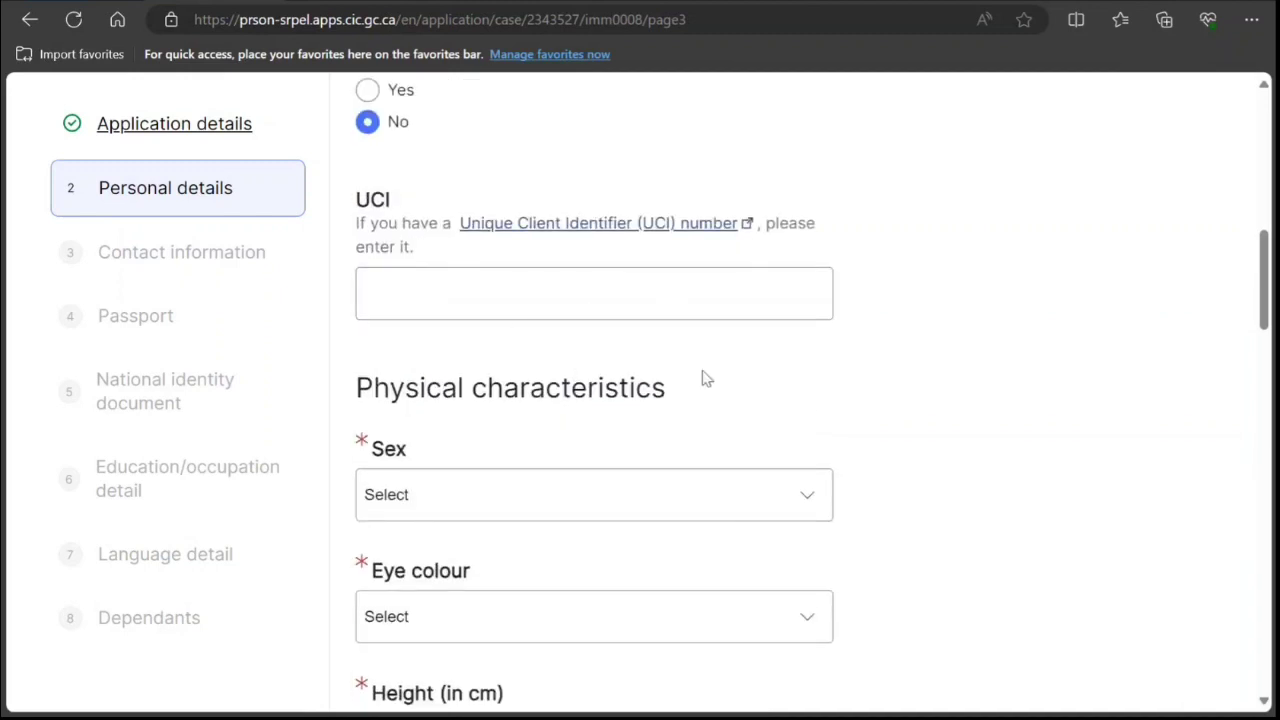
pyautogui.click(551, 503)
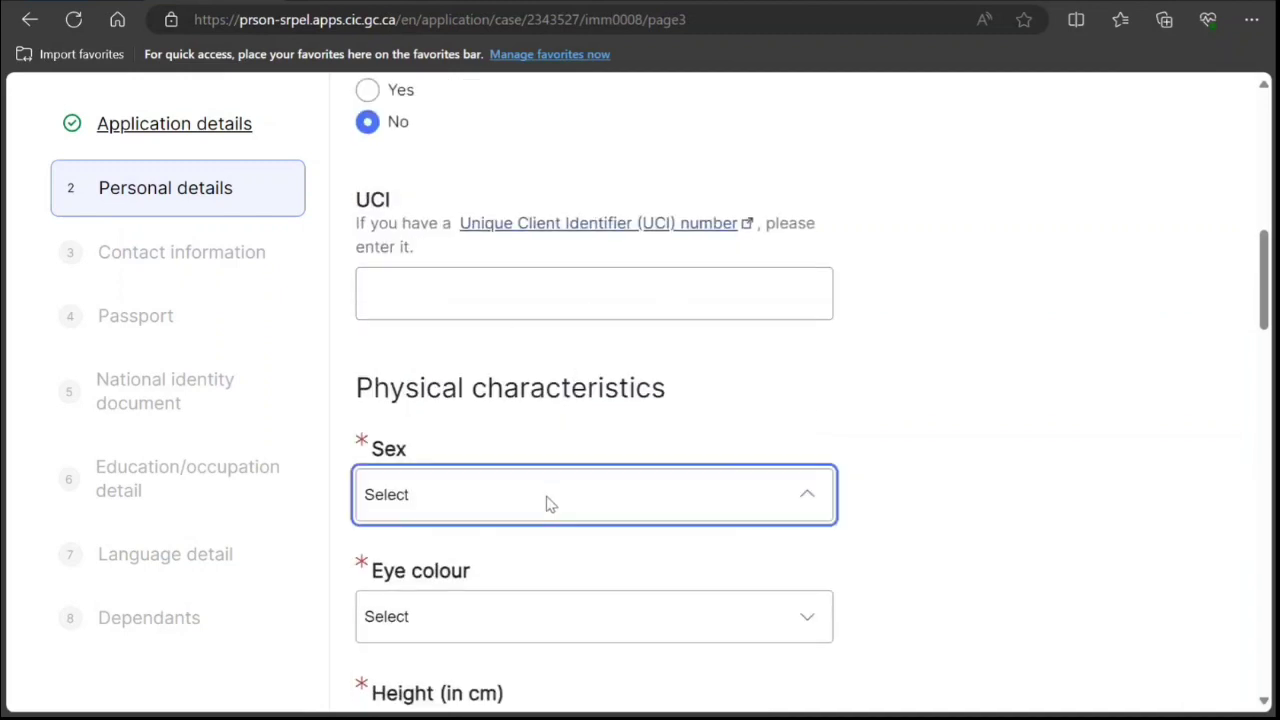
pyautogui.click(480, 546)
# Set eye colour to Black, fill in the height, and enter New Delhi as place of birth.
pyautogui.scroll(-2, 494, 517)
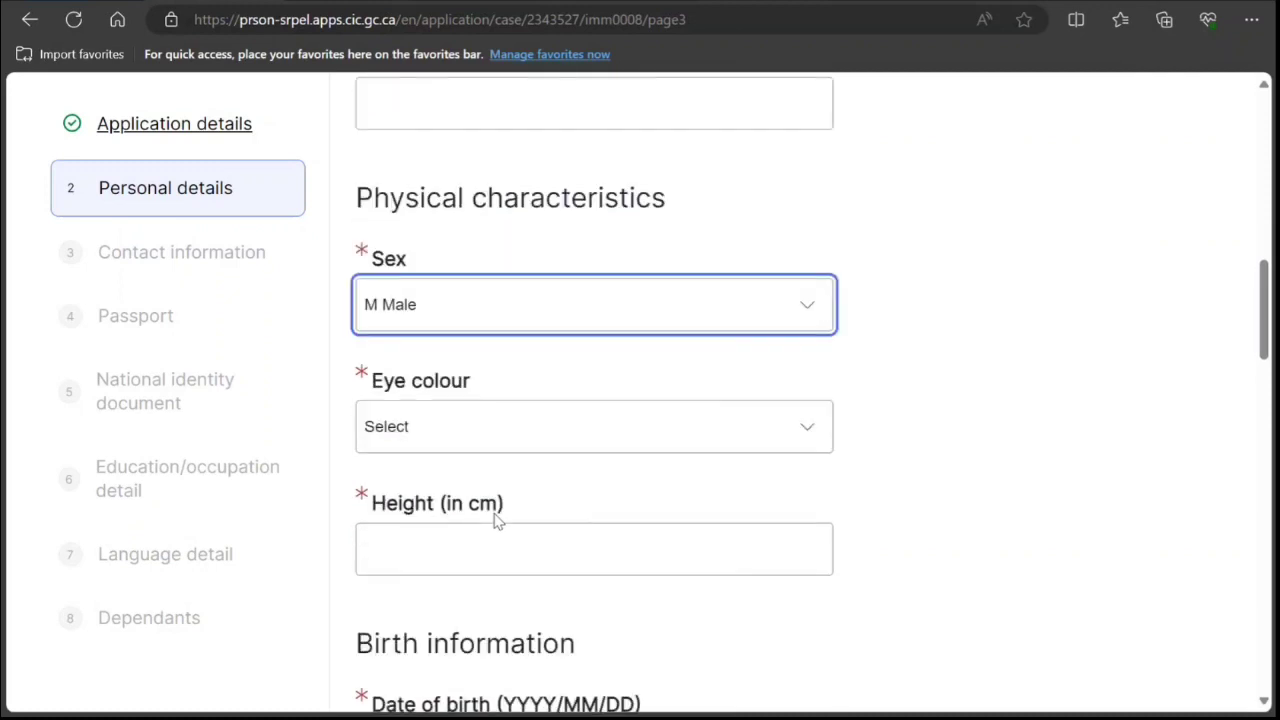
pyautogui.click(502, 442)
pyautogui.click(486, 490)
pyautogui.scroll(-2, 486, 486)
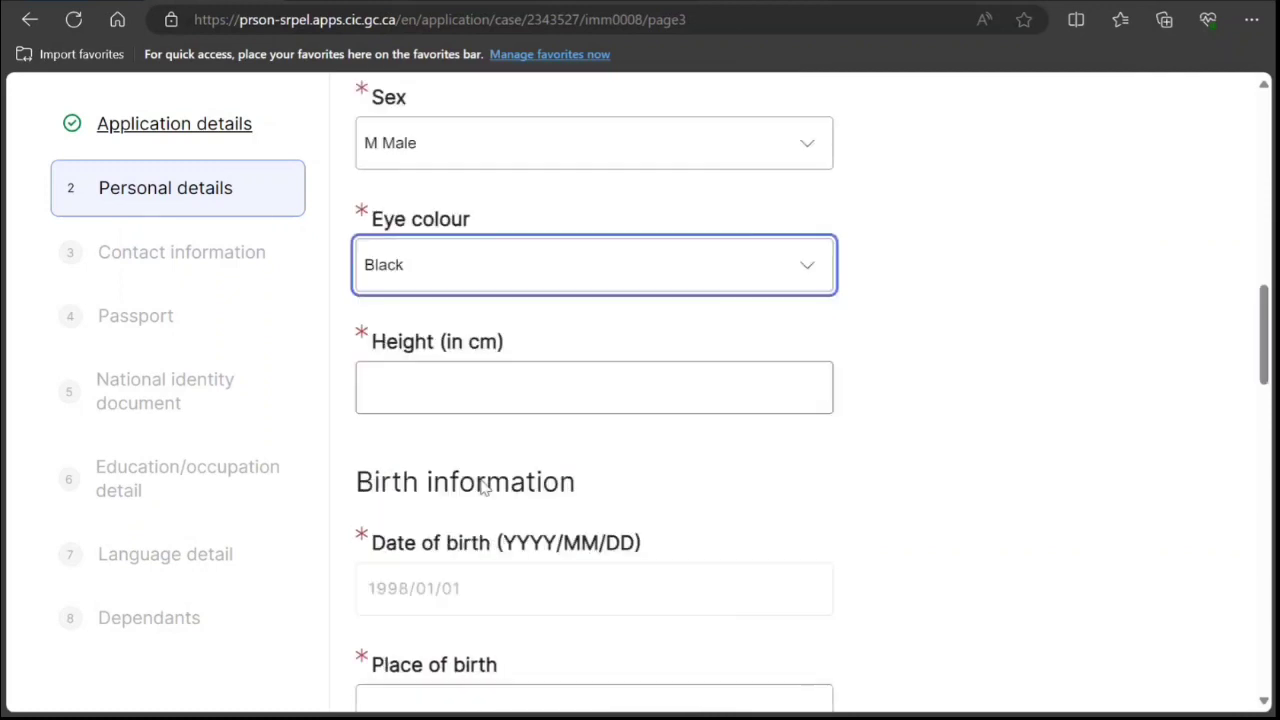
pyautogui.click(494, 347)
pyautogui.write('1')
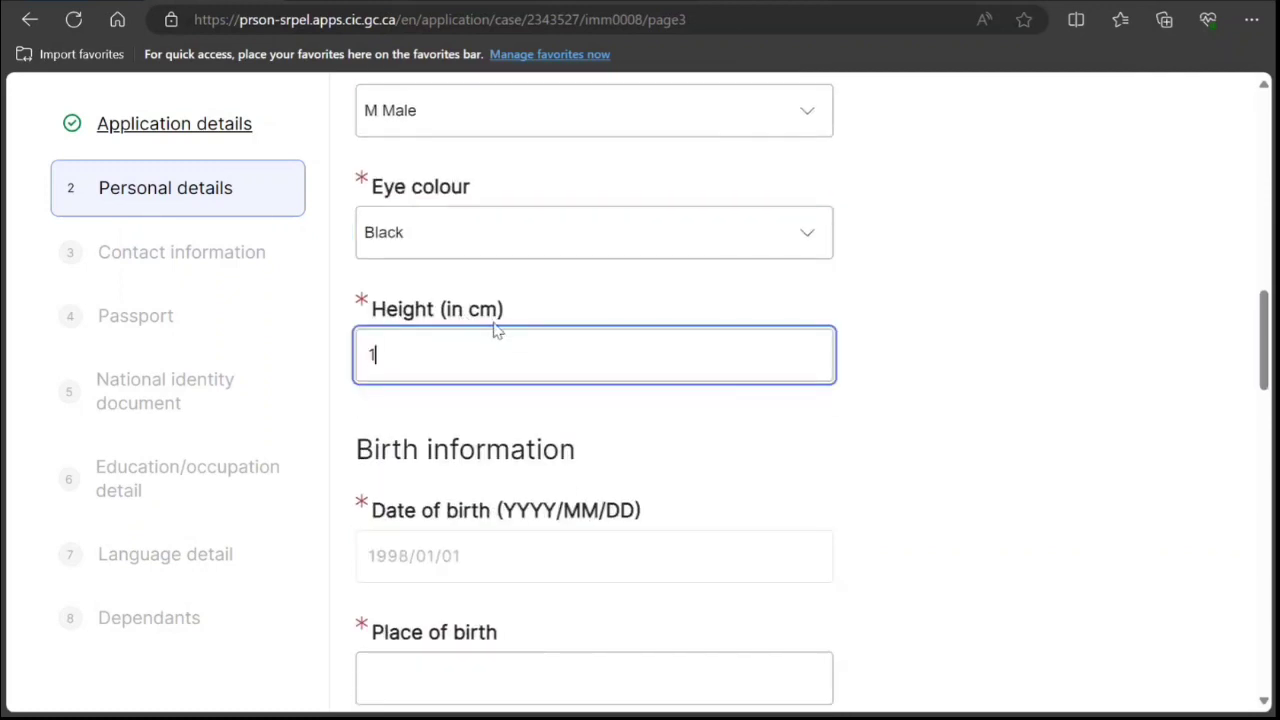
pyautogui.write('998/0')
pyautogui.scroll(-3, 494, 330)
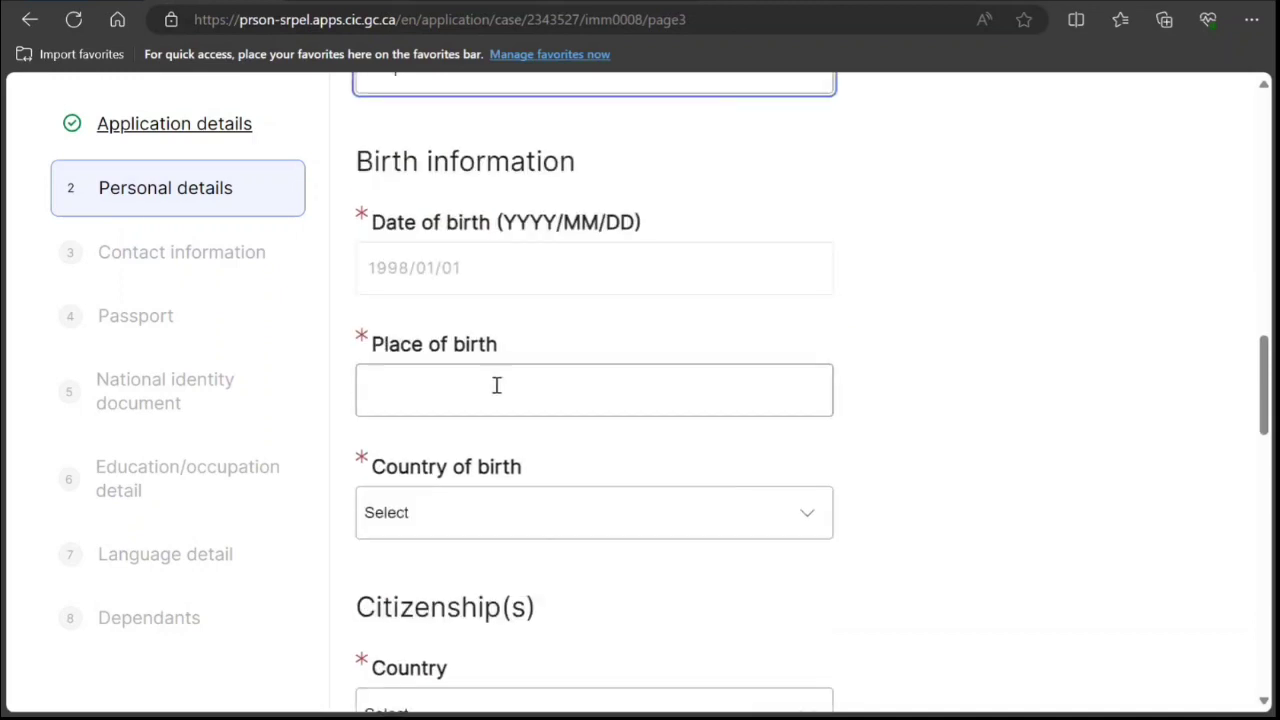
pyautogui.click(470, 408)
pyautogui.write('New ')
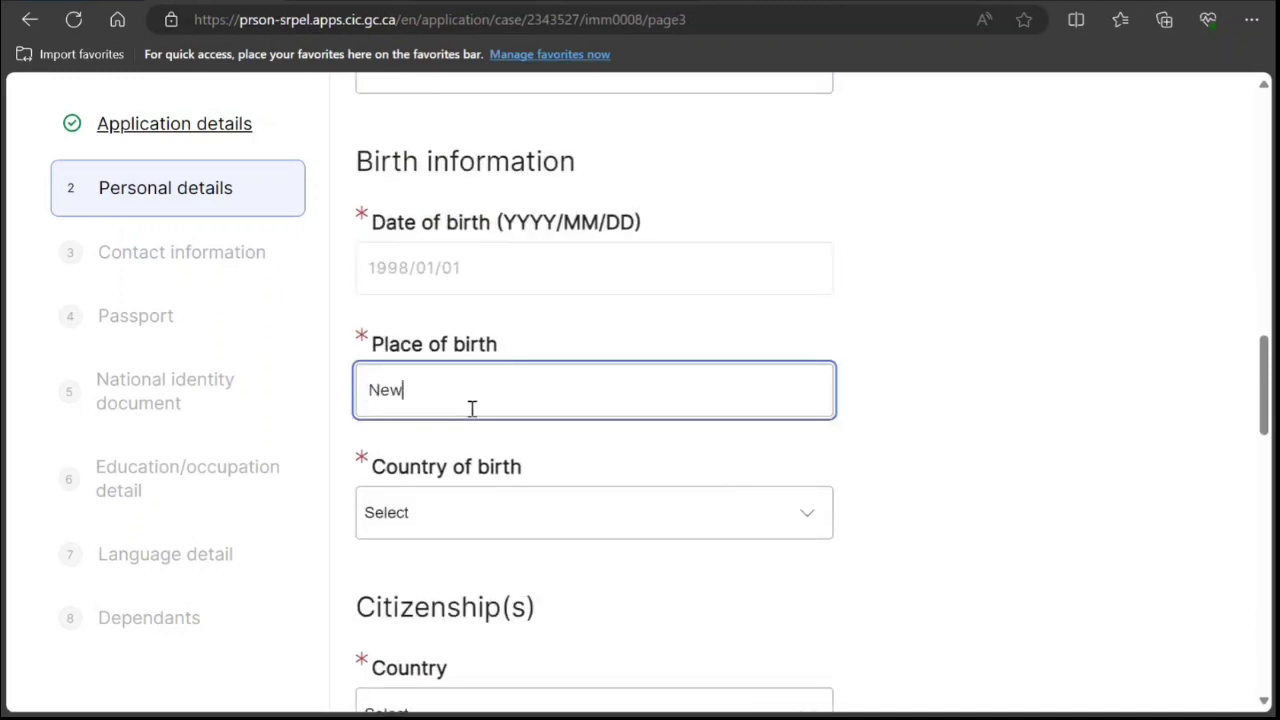
pyautogui.write('Delhi')
# Set India as country of birth and citizenship, leaving the second citizenship empty.
pyautogui.click(517, 520)
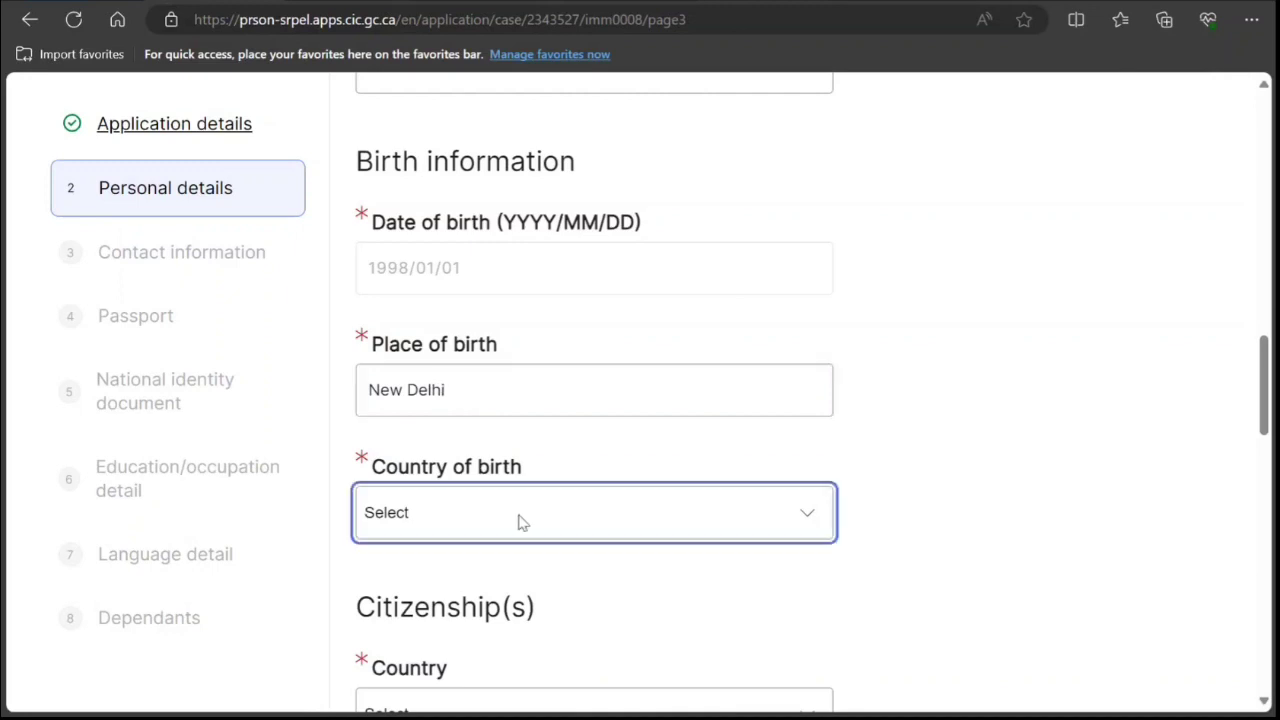
pyautogui.click(520, 428)
pyautogui.scroll(-3, 573, 611)
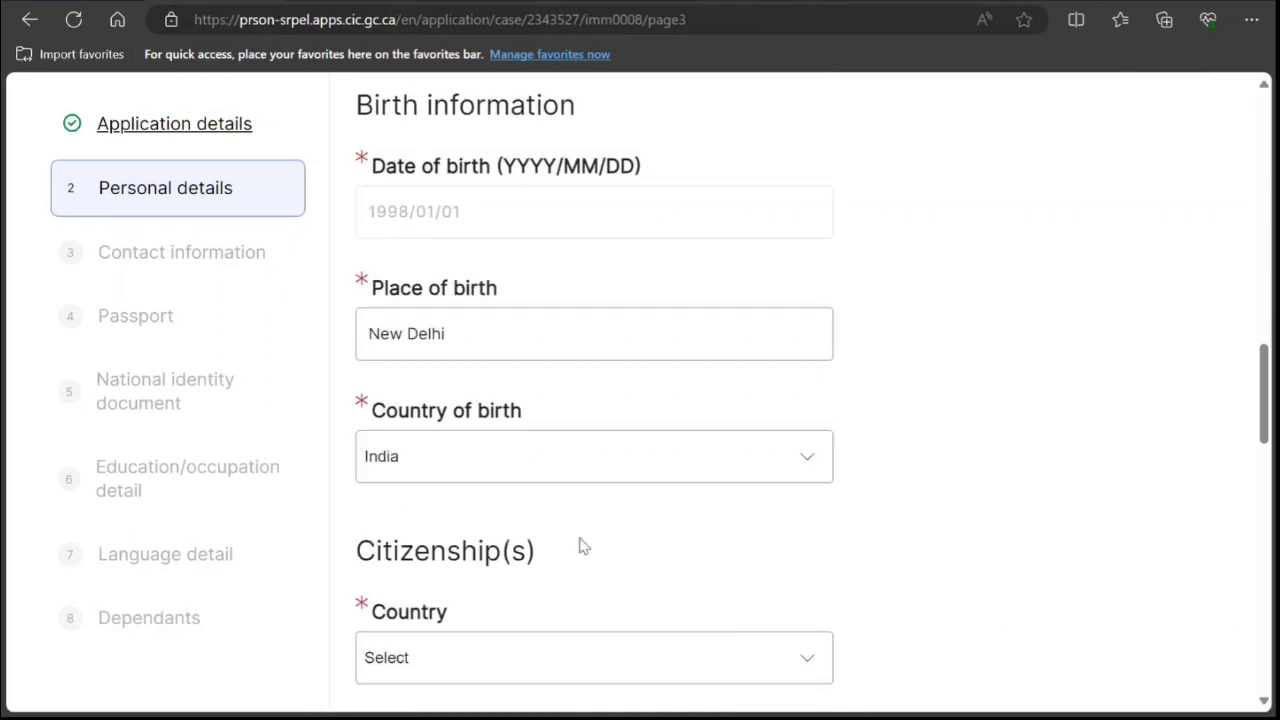
pyautogui.click(553, 432)
pyautogui.click(553, 436)
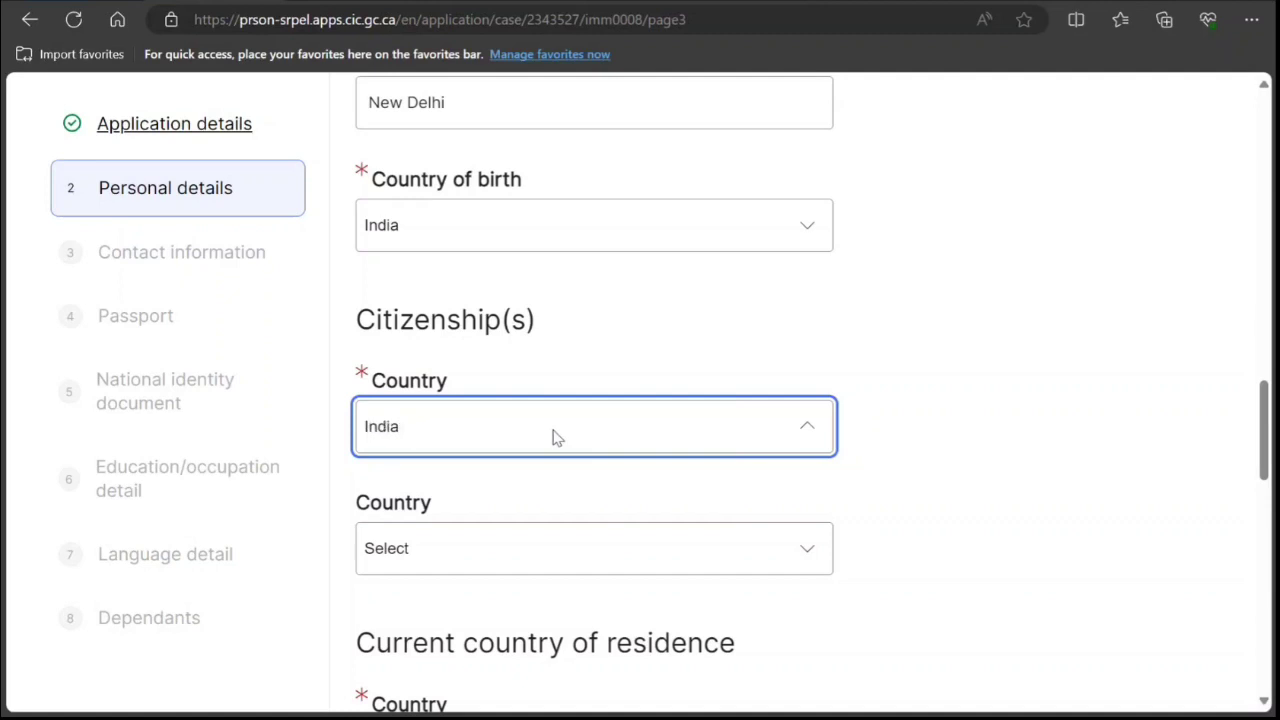
pyautogui.click(490, 556)
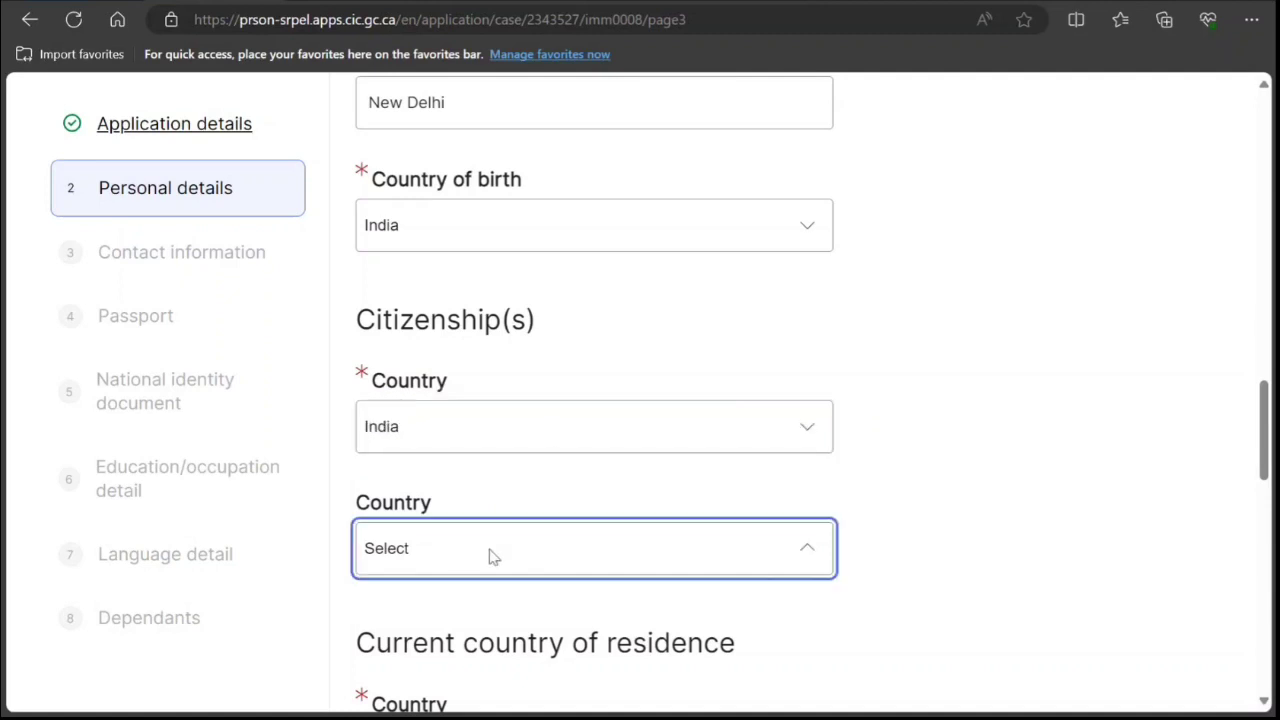
pyautogui.click(471, 627)
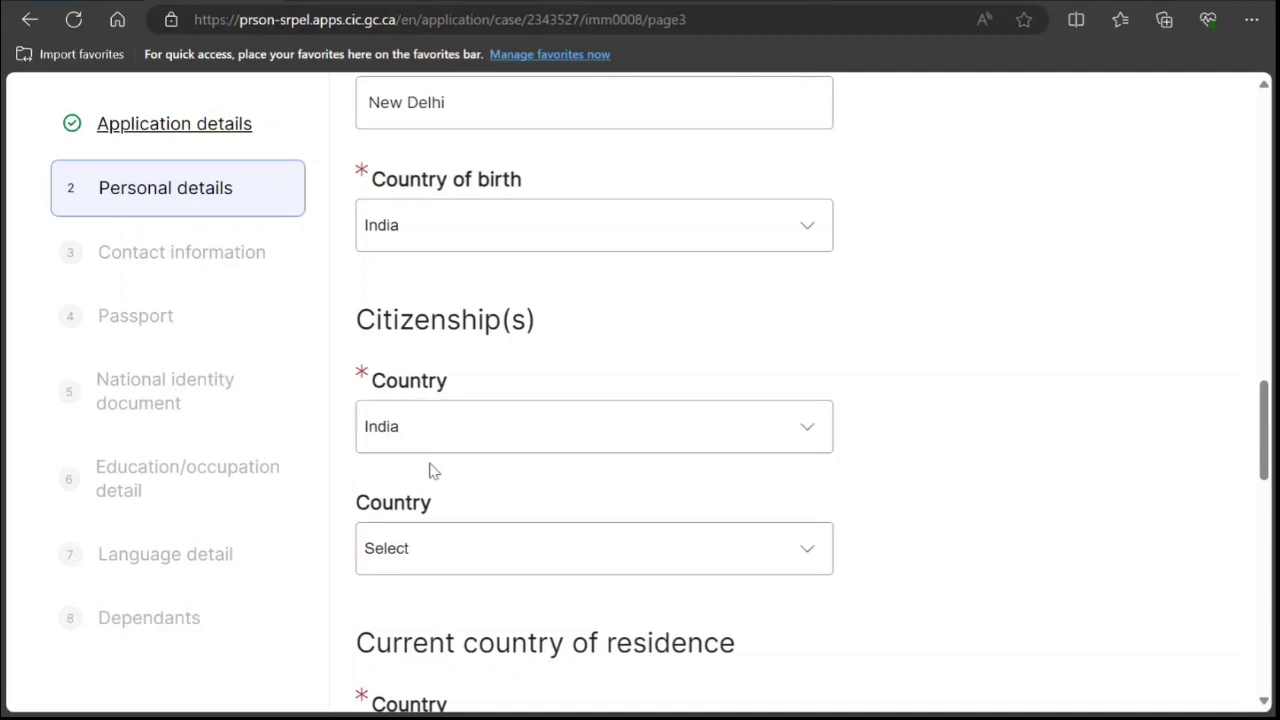
# Set current country of residence to India with Citizen status.
pyautogui.scroll(-3, 458, 540)
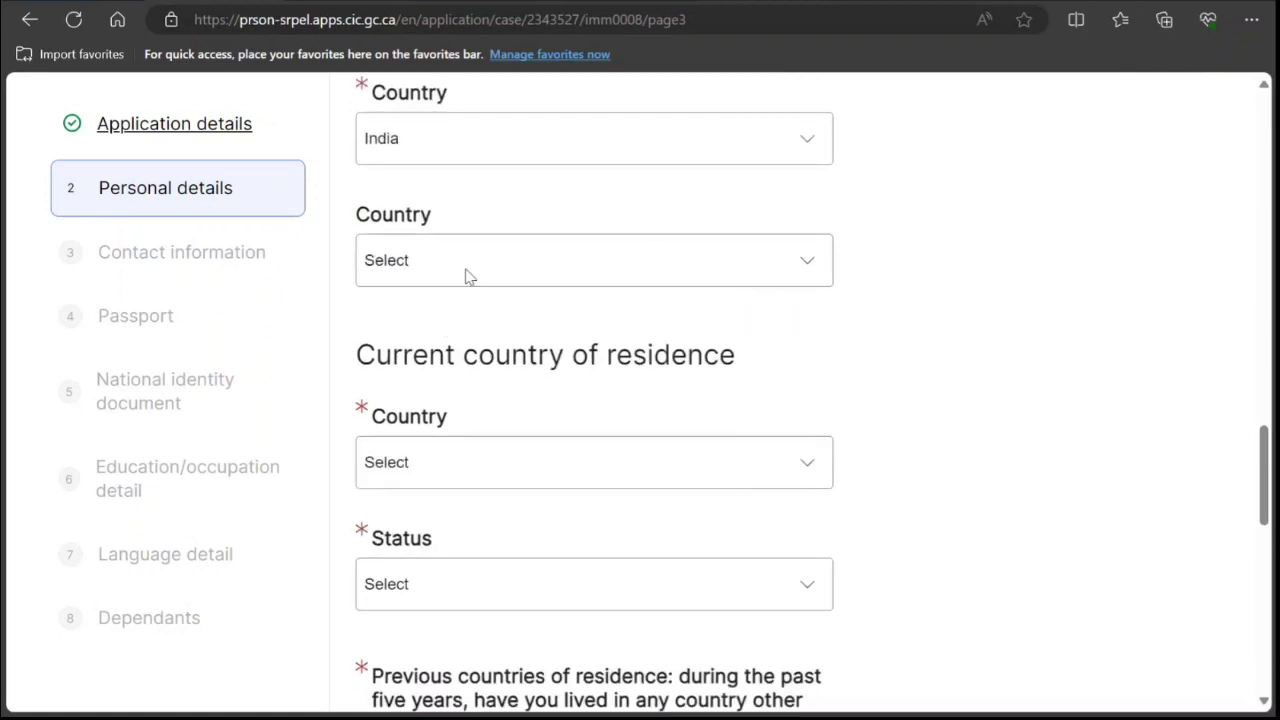
pyautogui.click(607, 470)
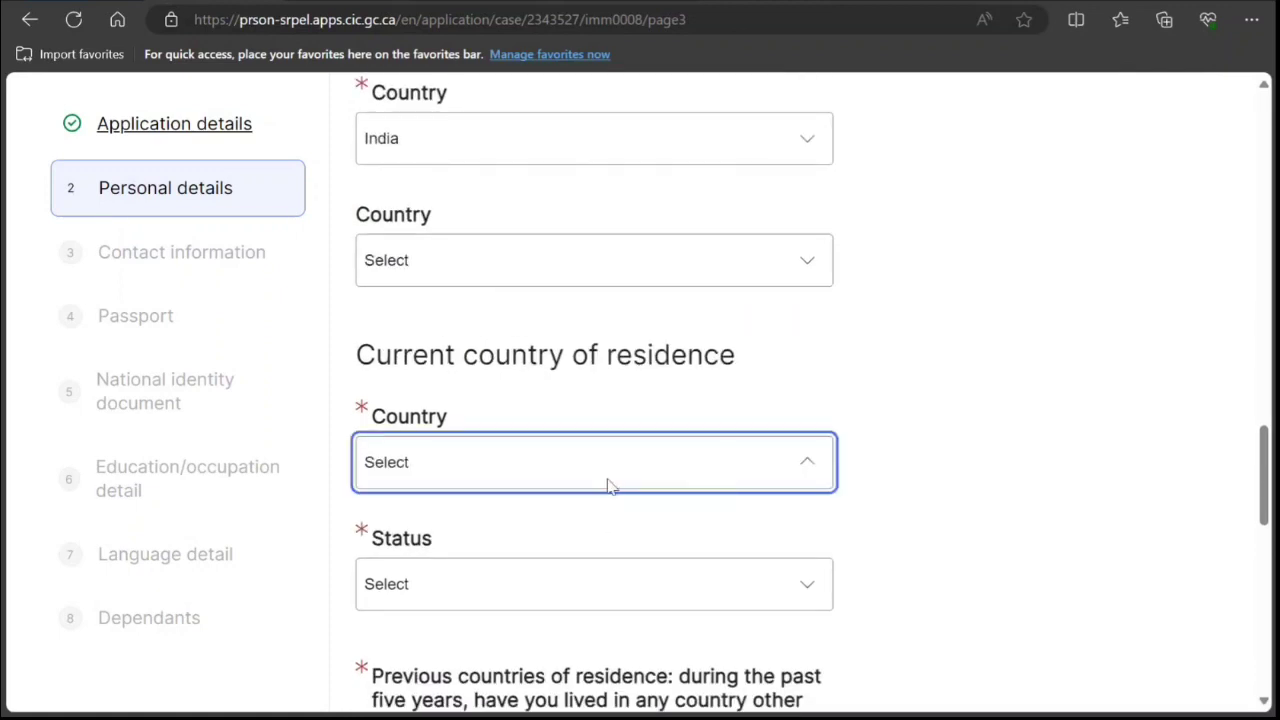
pyautogui.write('in')
pyautogui.click(590, 541)
pyautogui.click(565, 587)
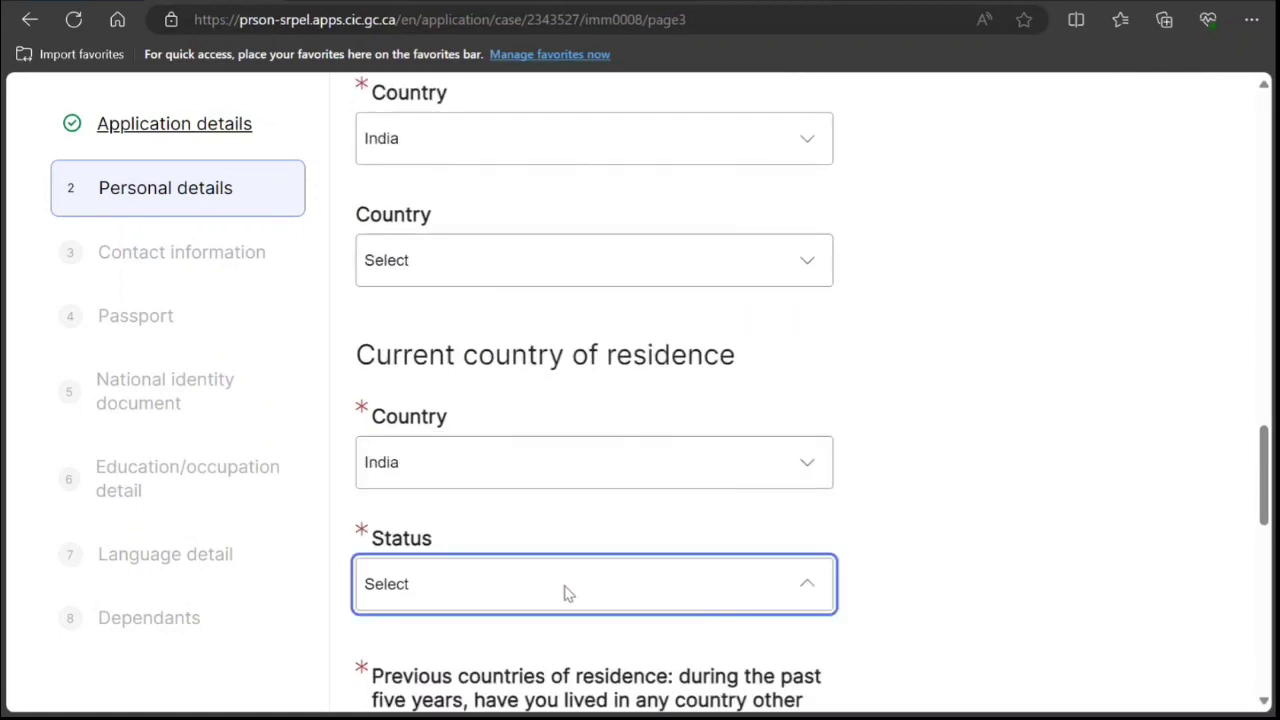
pyautogui.write('c')
pyautogui.click(478, 395)
pyautogui.click(527, 668)
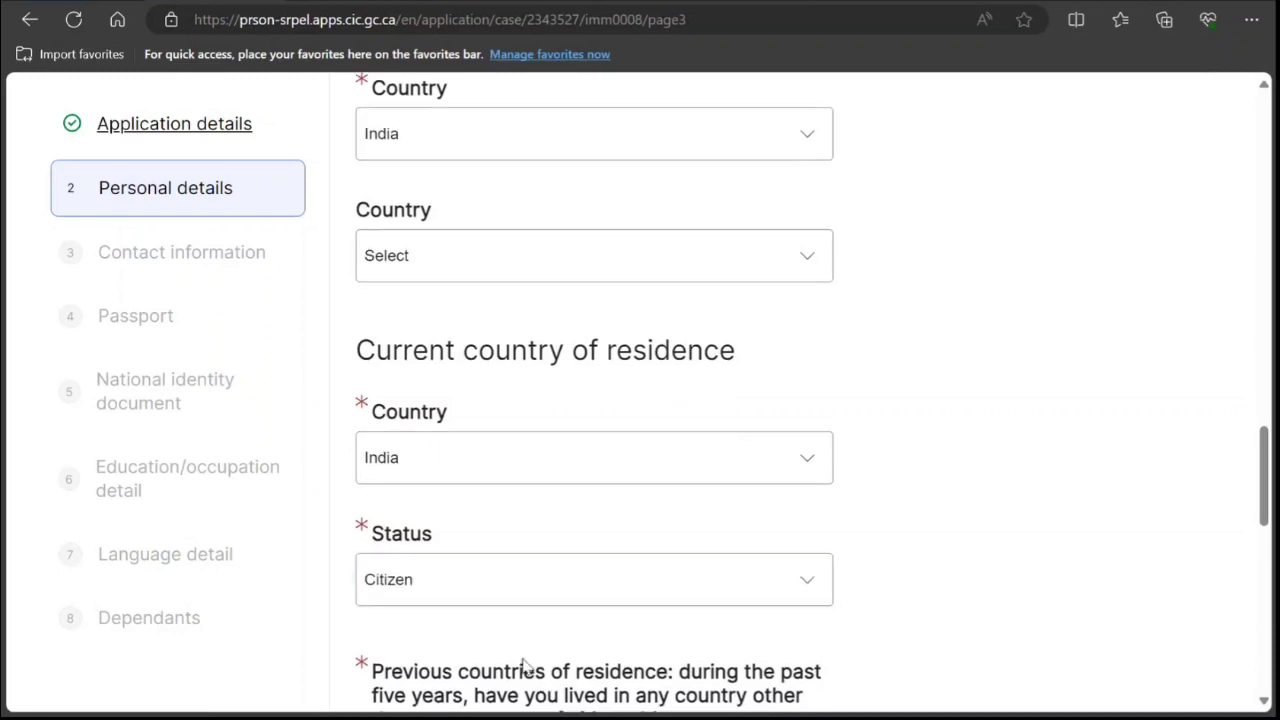
# Answer No to living in other countries and set marital status to Single.
pyautogui.scroll(-4, 523, 669)
pyautogui.click(367, 450)
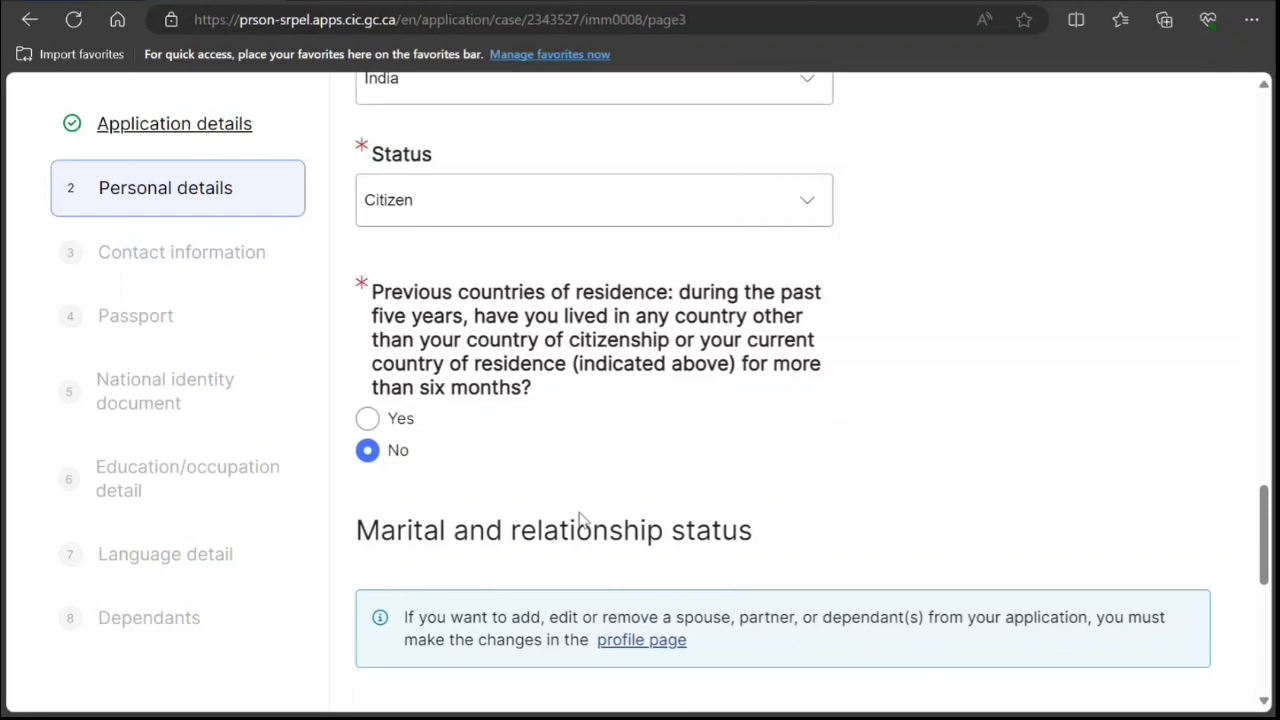
pyautogui.scroll(-5, 580, 523)
pyautogui.click(570, 320)
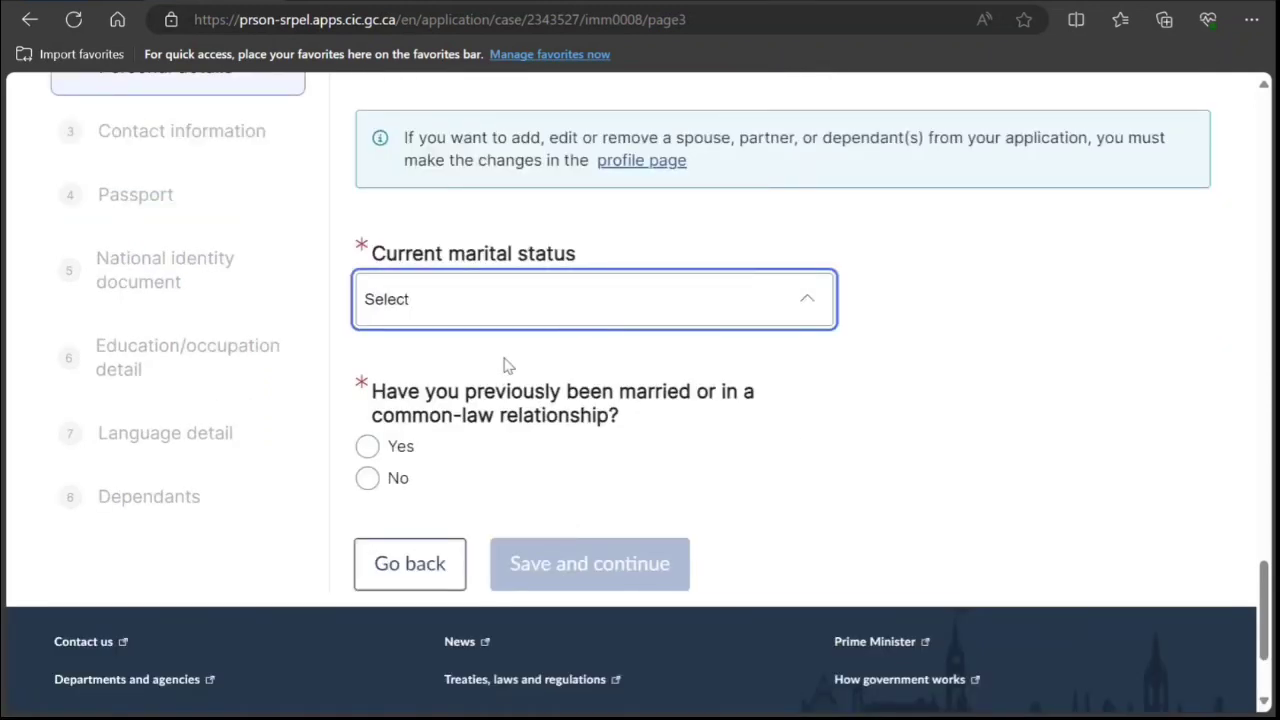
pyautogui.click(458, 463)
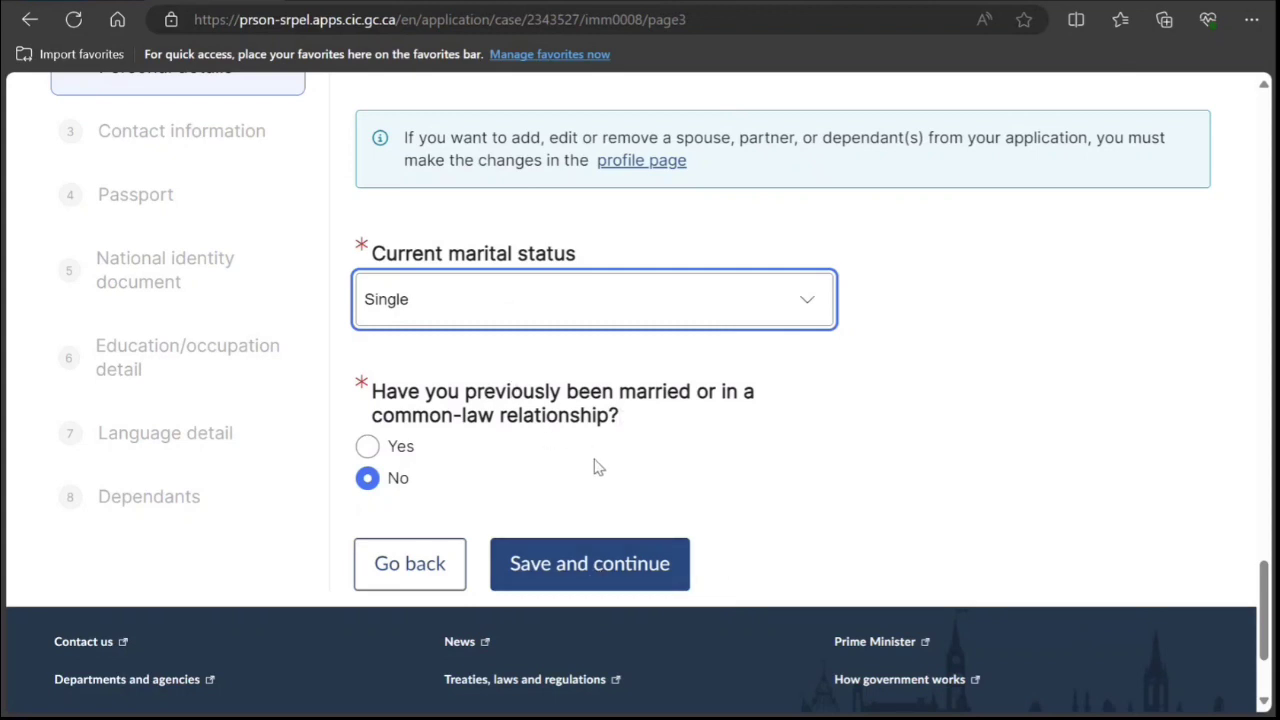
# Save personal details, then enter a Cellular primary phone outside Canada/US with country code 91 and the number.
pyautogui.click(577, 572)
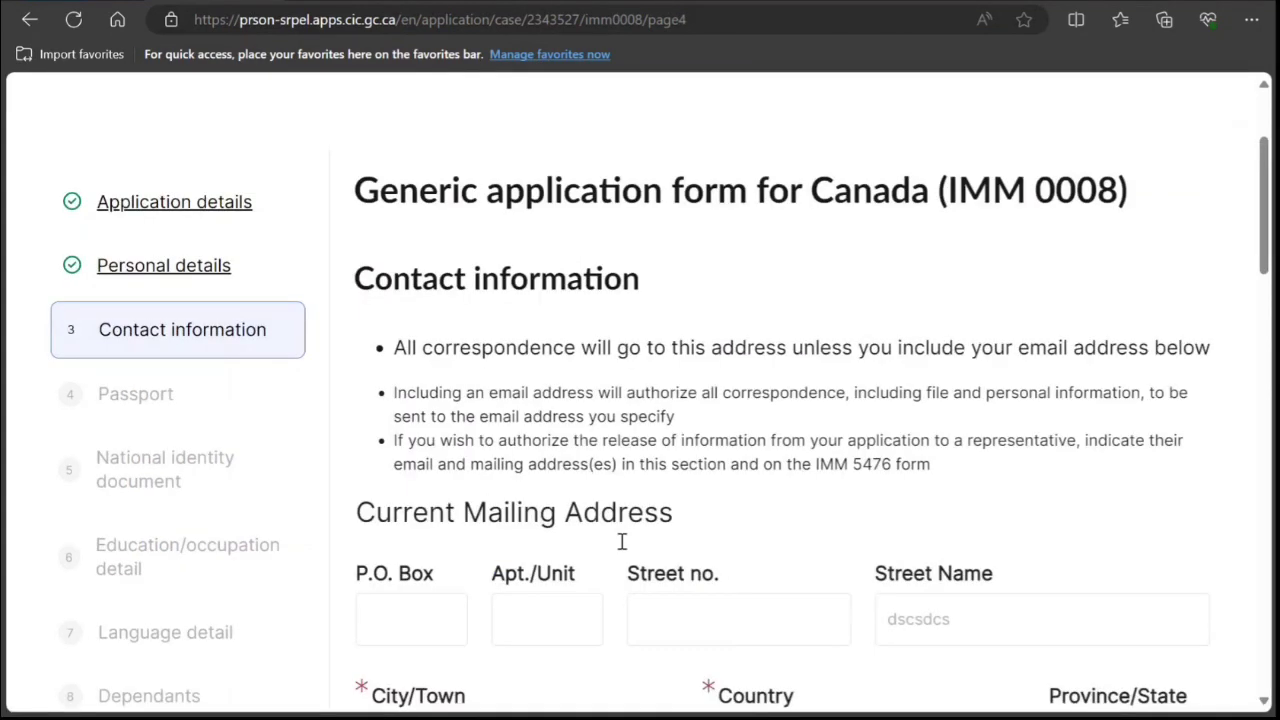
pyautogui.scroll(-5, 620, 547)
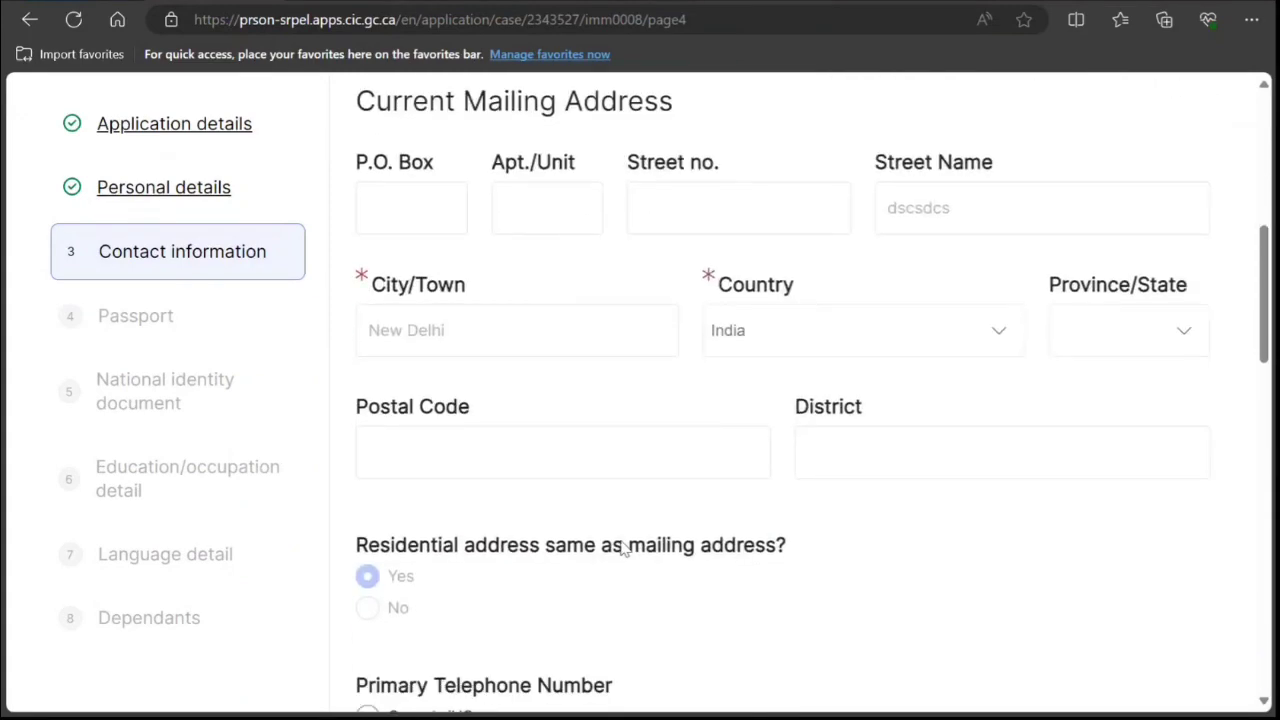
pyautogui.scroll(-1, 620, 547)
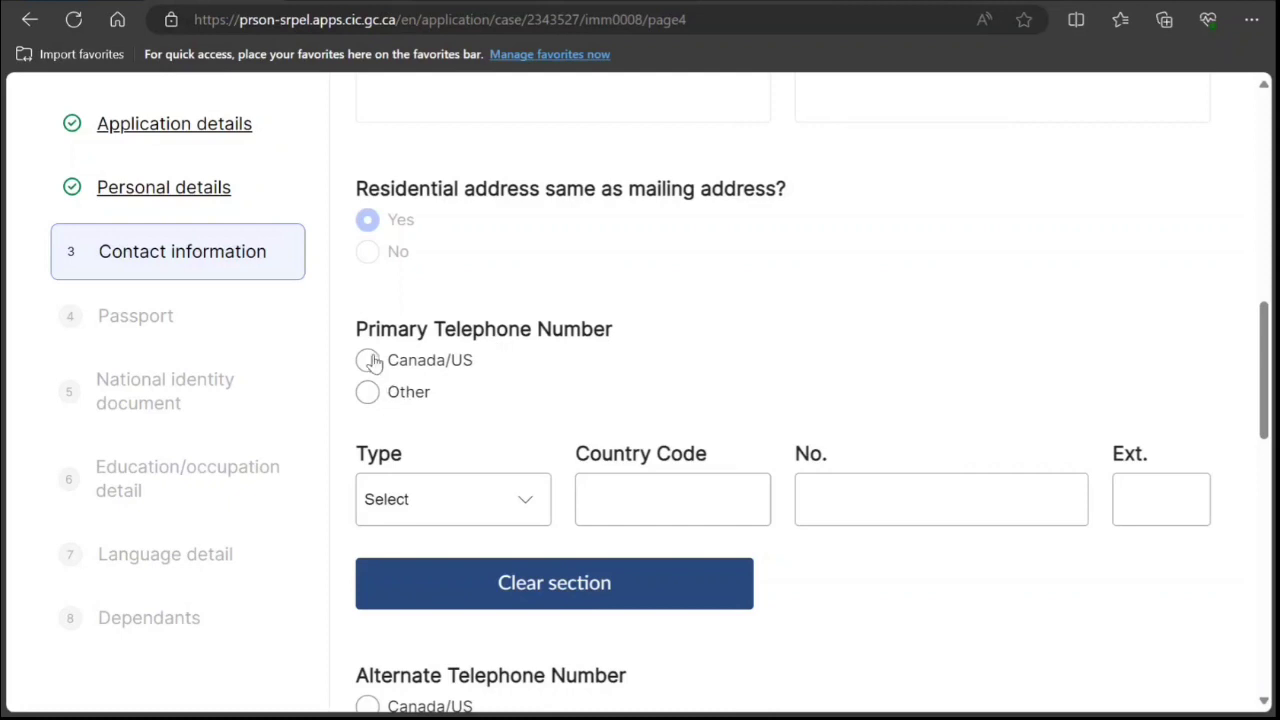
pyautogui.click(367, 394)
pyautogui.click(523, 500)
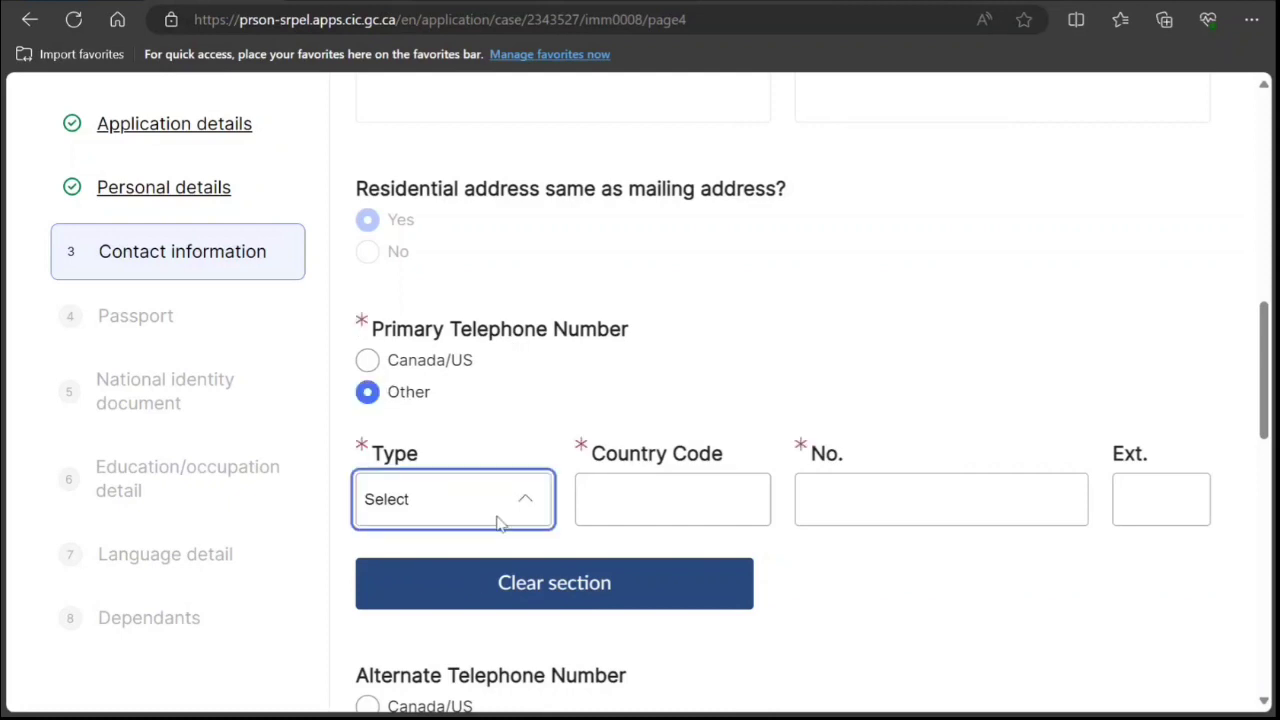
pyautogui.click(475, 577)
pyautogui.click(656, 508)
pyautogui.write('91')
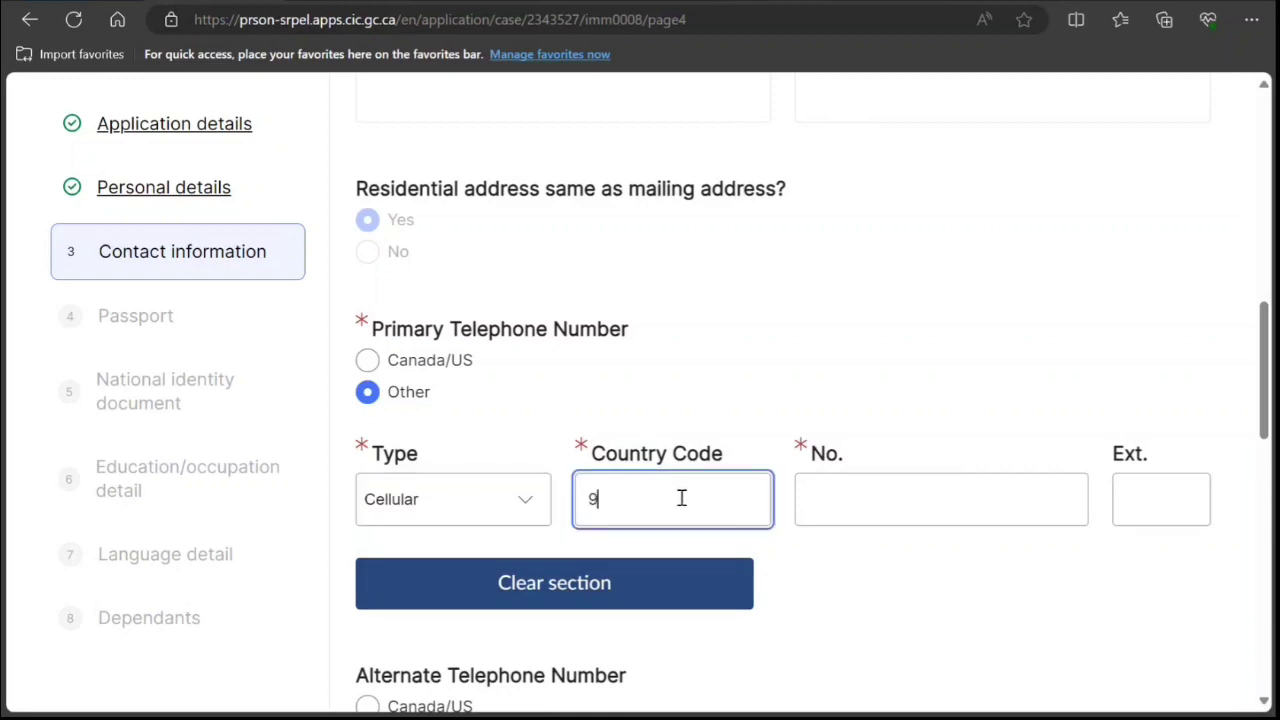
pyautogui.press('Tab')
pyautogui.write('9999')
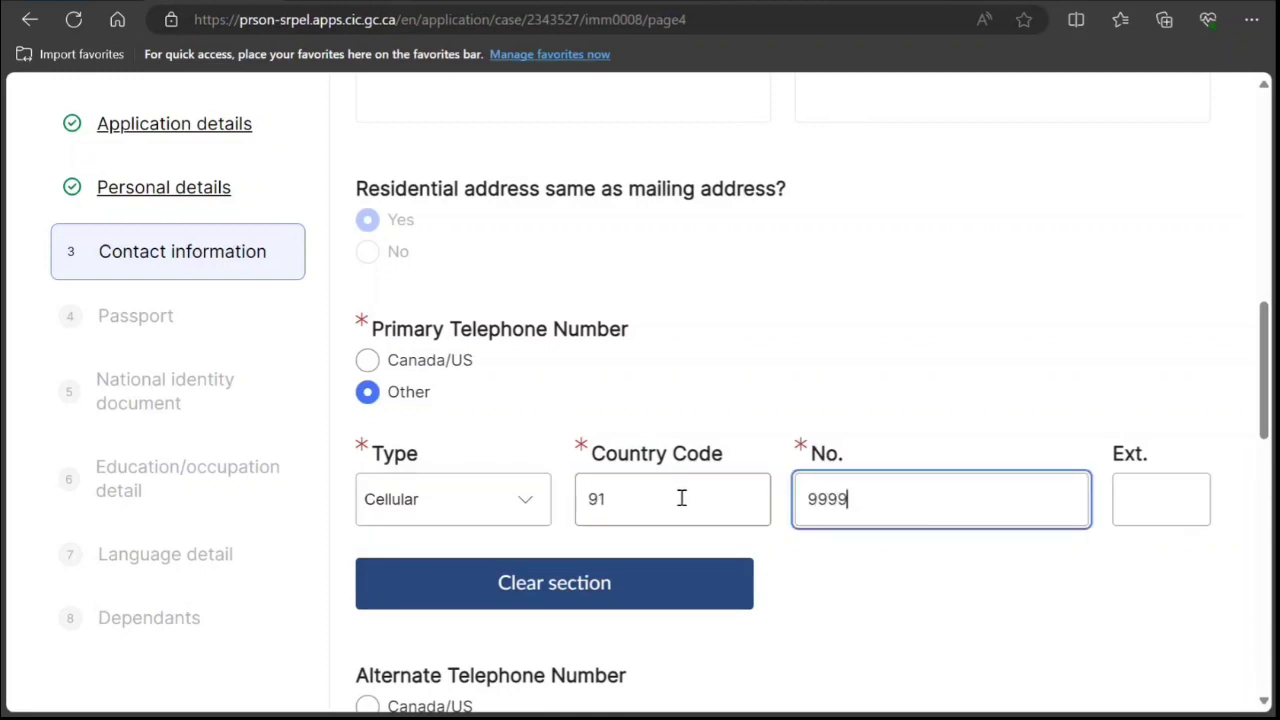
pyautogui.write('99999999999999')
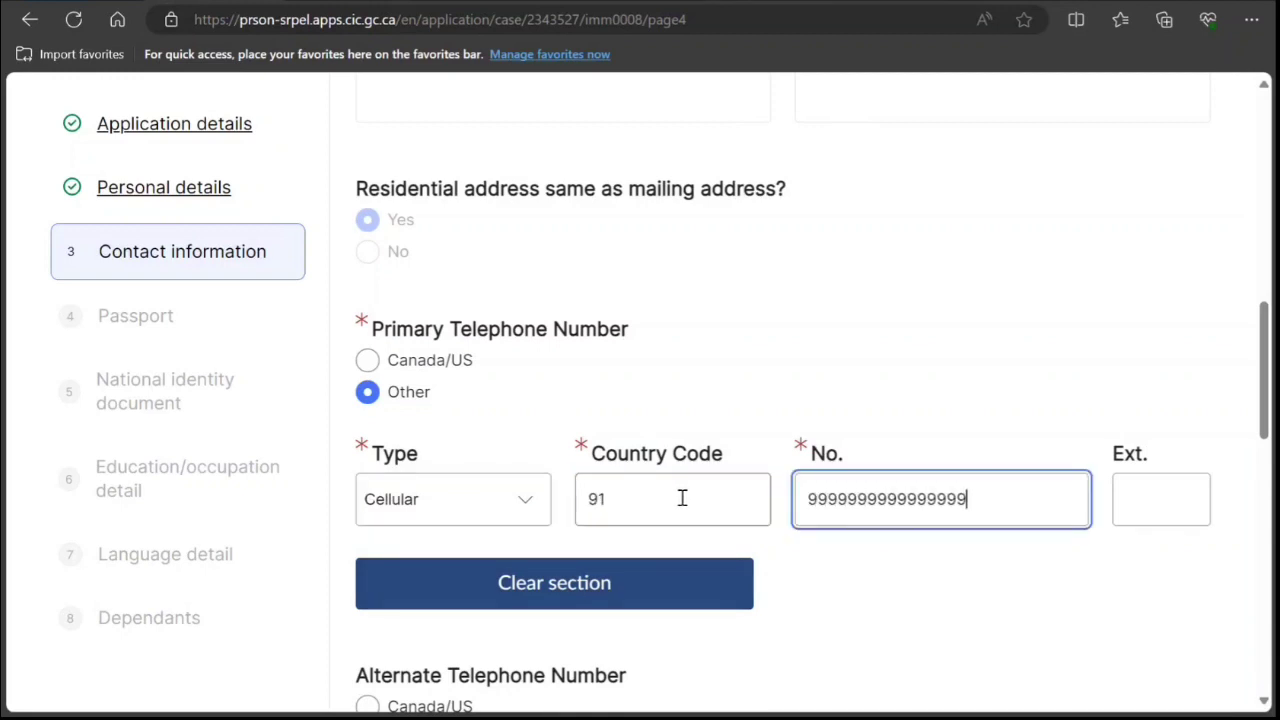
# Agree to contact via the account email and save the contact information.
pyautogui.scroll(-1, 688, 496)
pyautogui.scroll(-8, 690, 493)
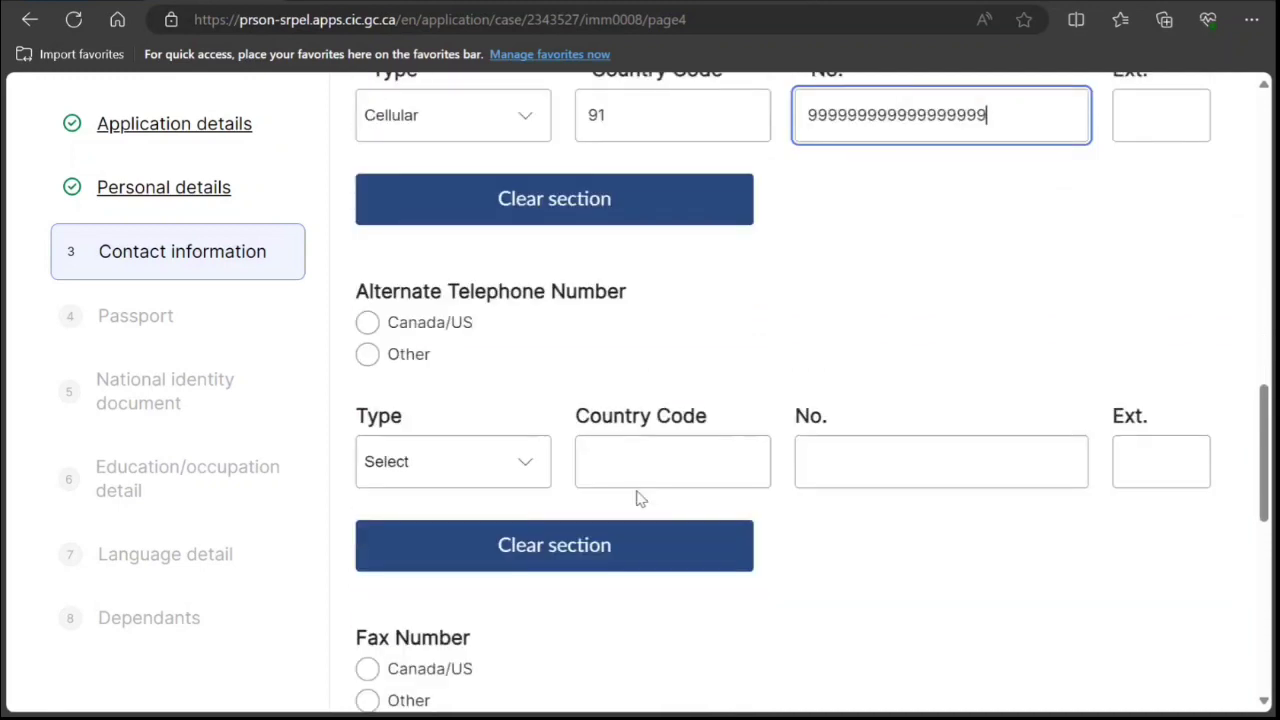
pyautogui.scroll(-1, 436, 452)
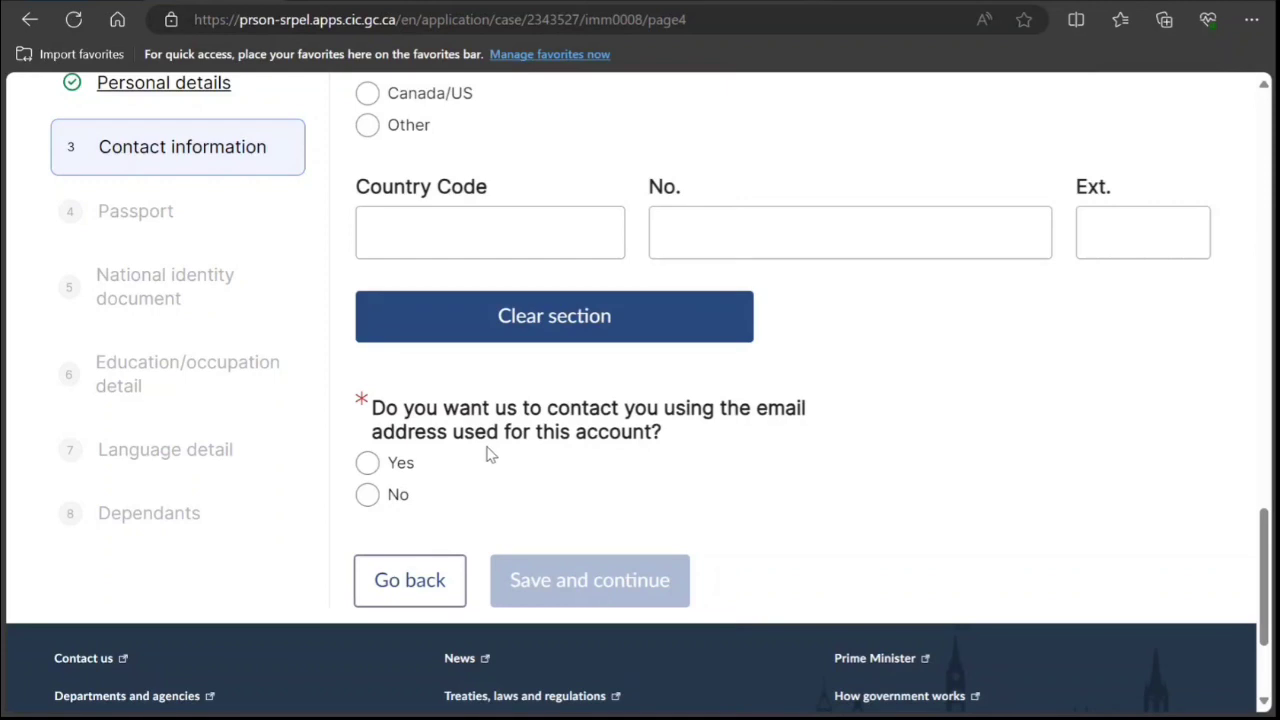
pyautogui.click(369, 463)
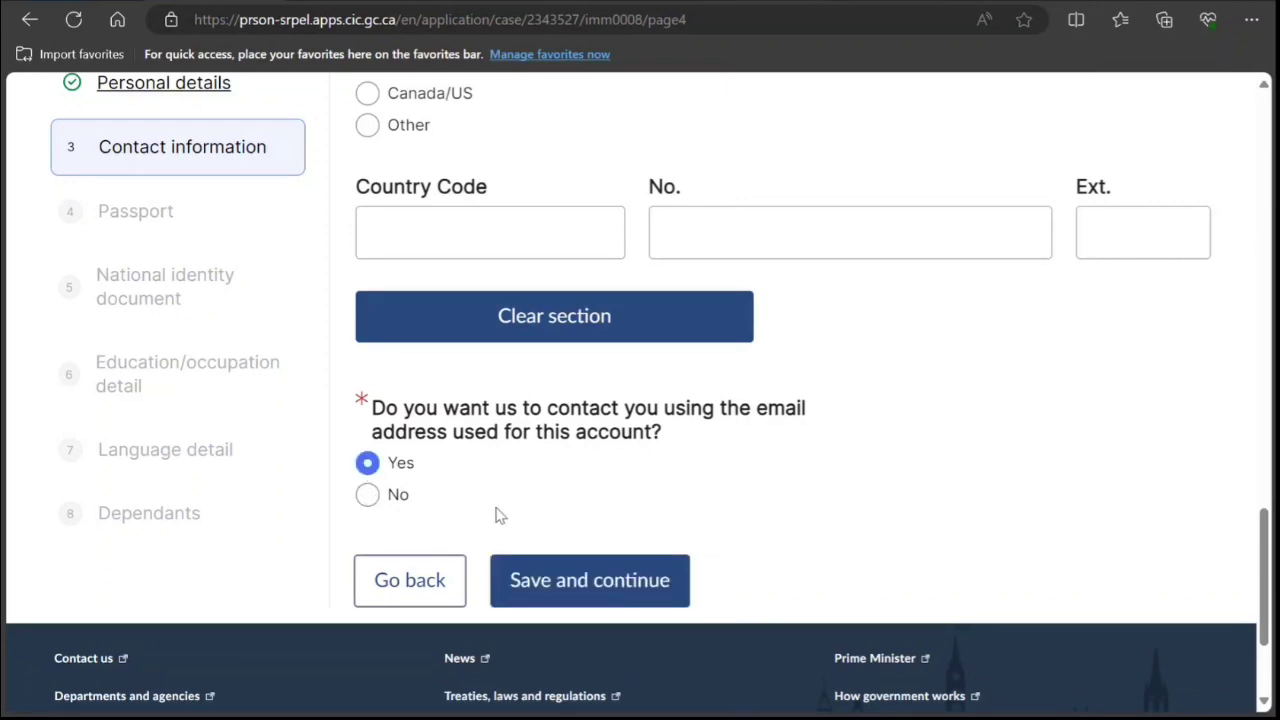
pyautogui.click(624, 578)
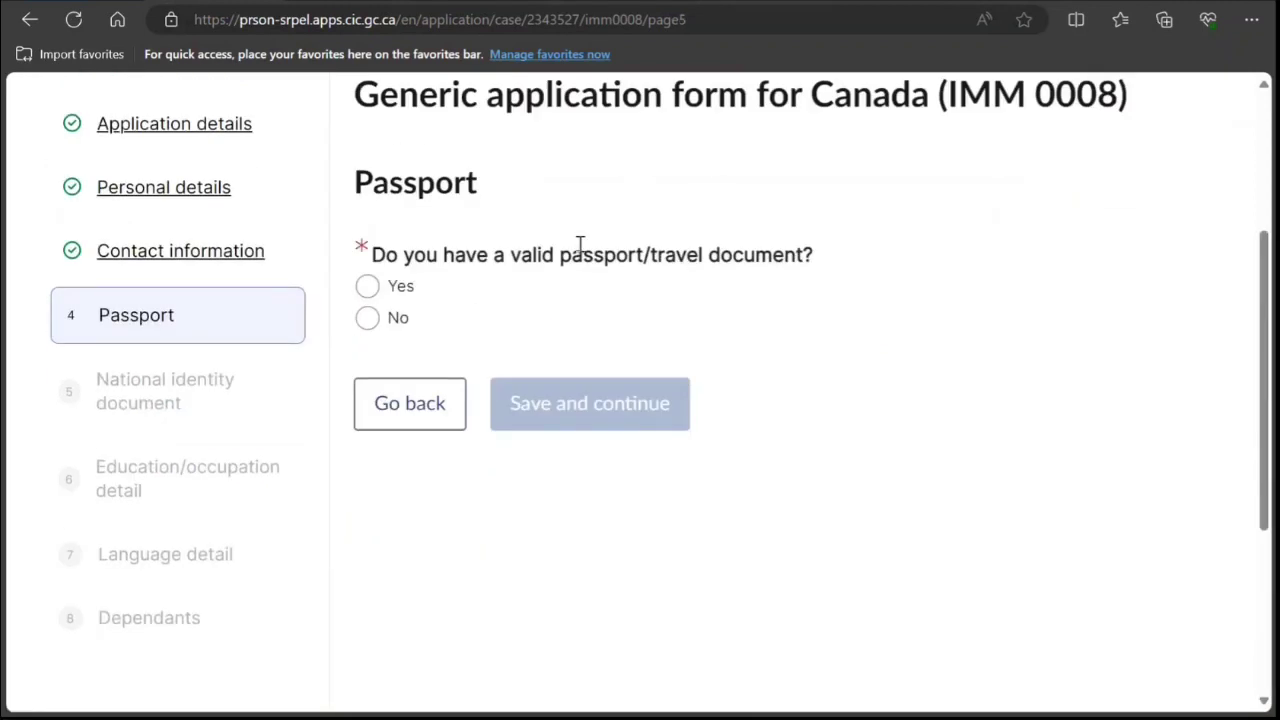
# Confirm a valid passport, enter the passport number, and set India as country of issue.
pyautogui.click(367, 286)
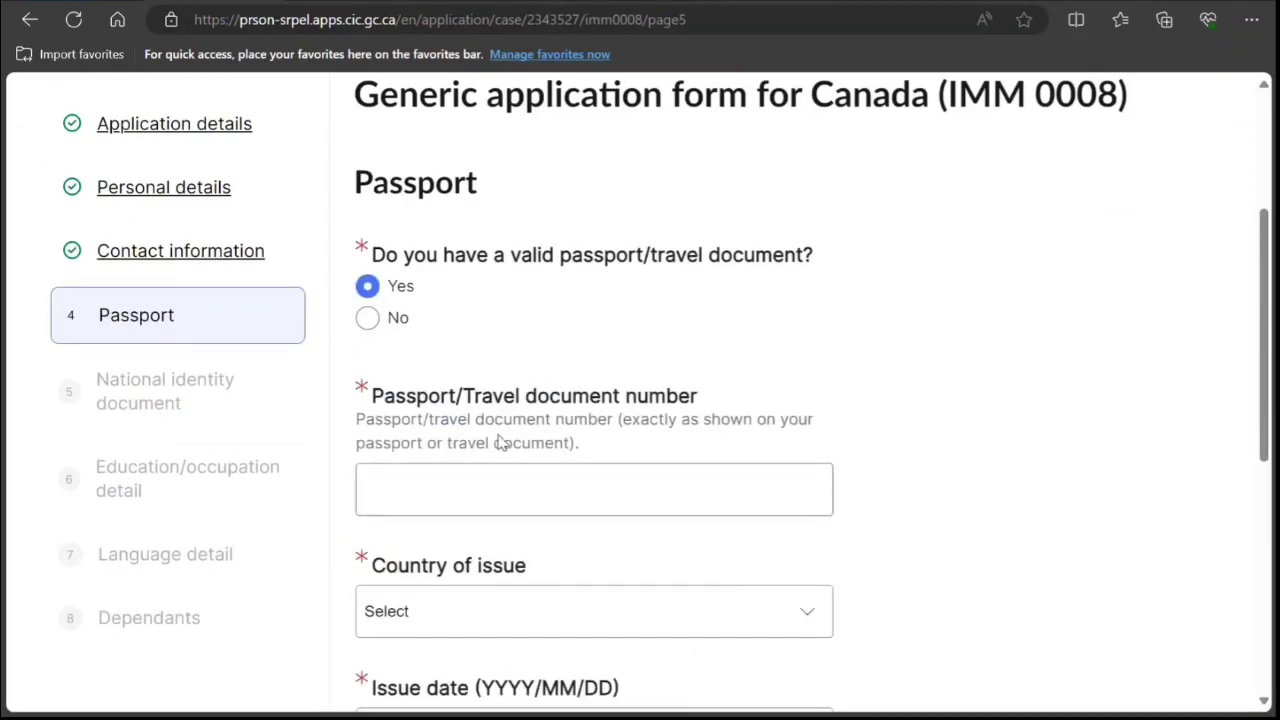
pyautogui.scroll(-2, 500, 440)
pyautogui.click(493, 300)
pyautogui.write('K8989898989898')
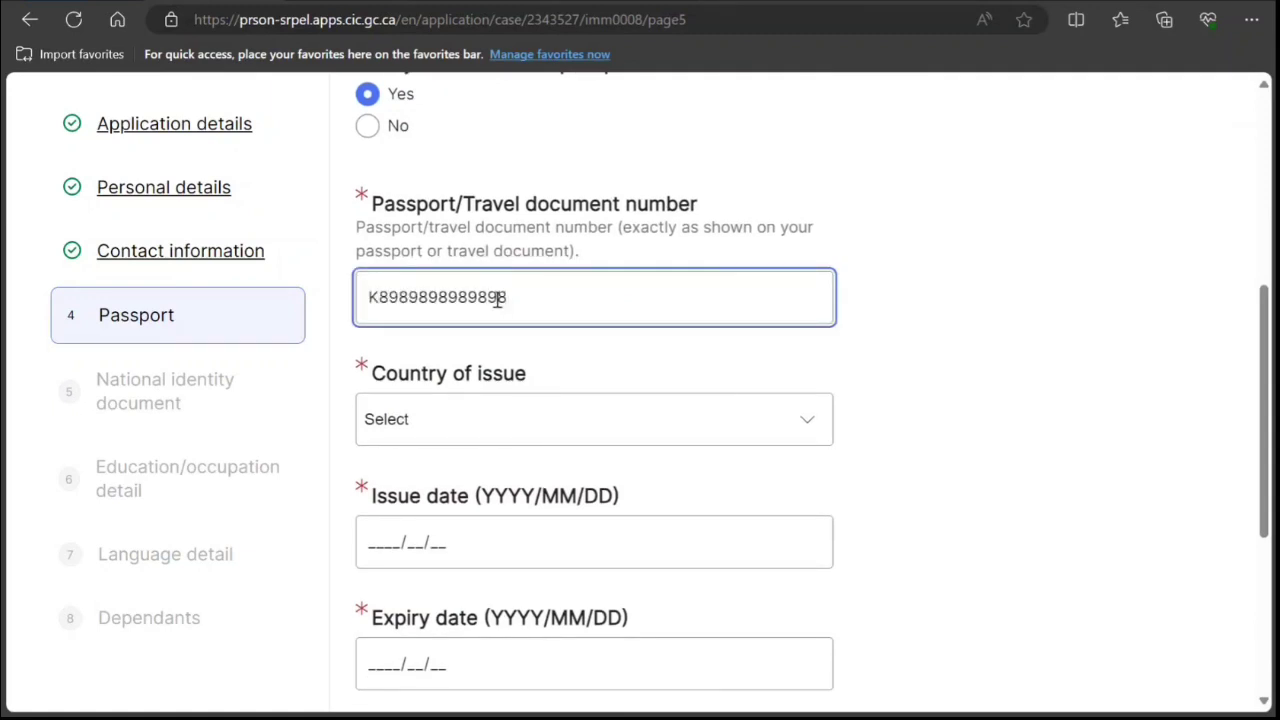
pyautogui.click(481, 438)
pyautogui.write('in')
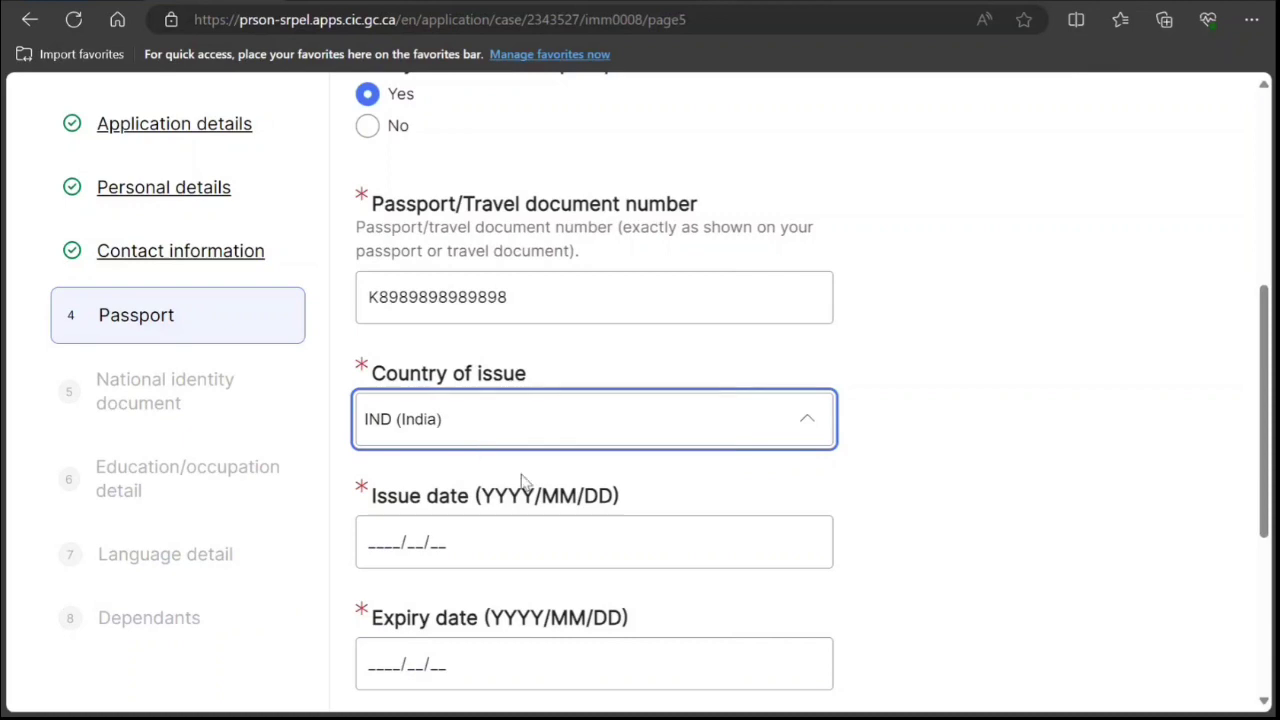
# Enter issue date 2019/10/10 and expiry date 2029/10/09, then save the passport details.
pyautogui.click(392, 538)
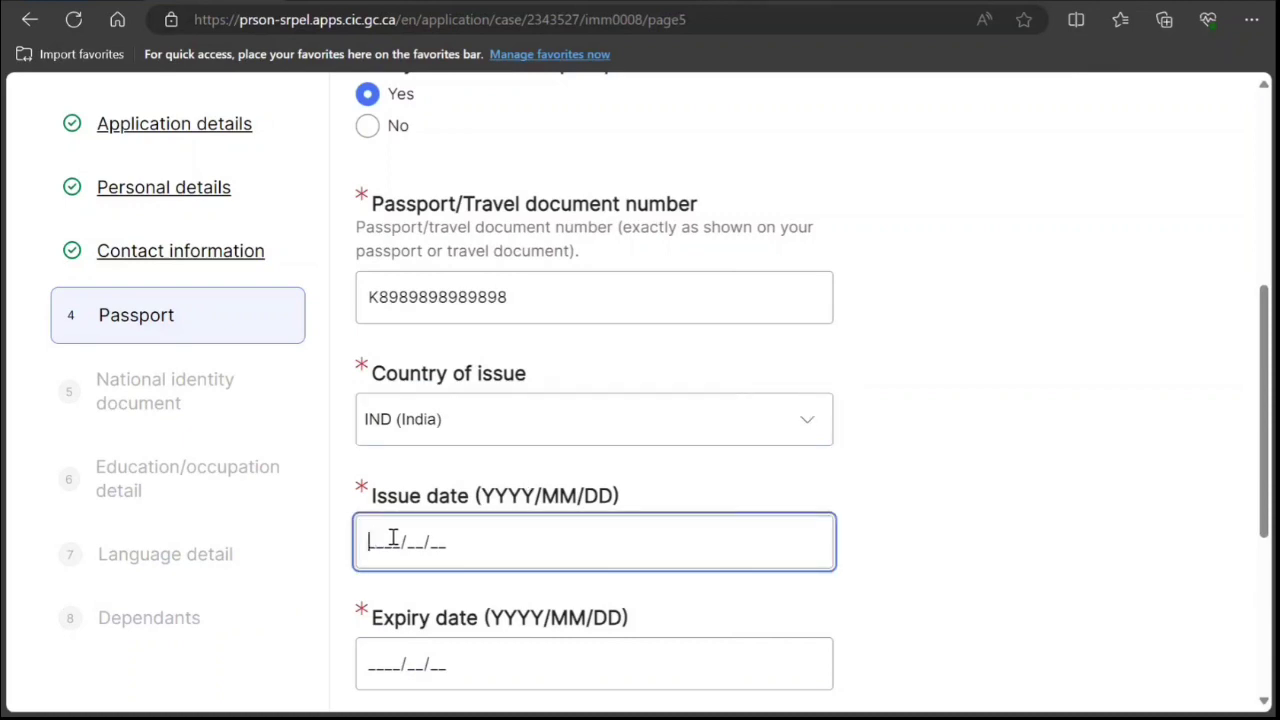
pyautogui.write('2919/10/1')
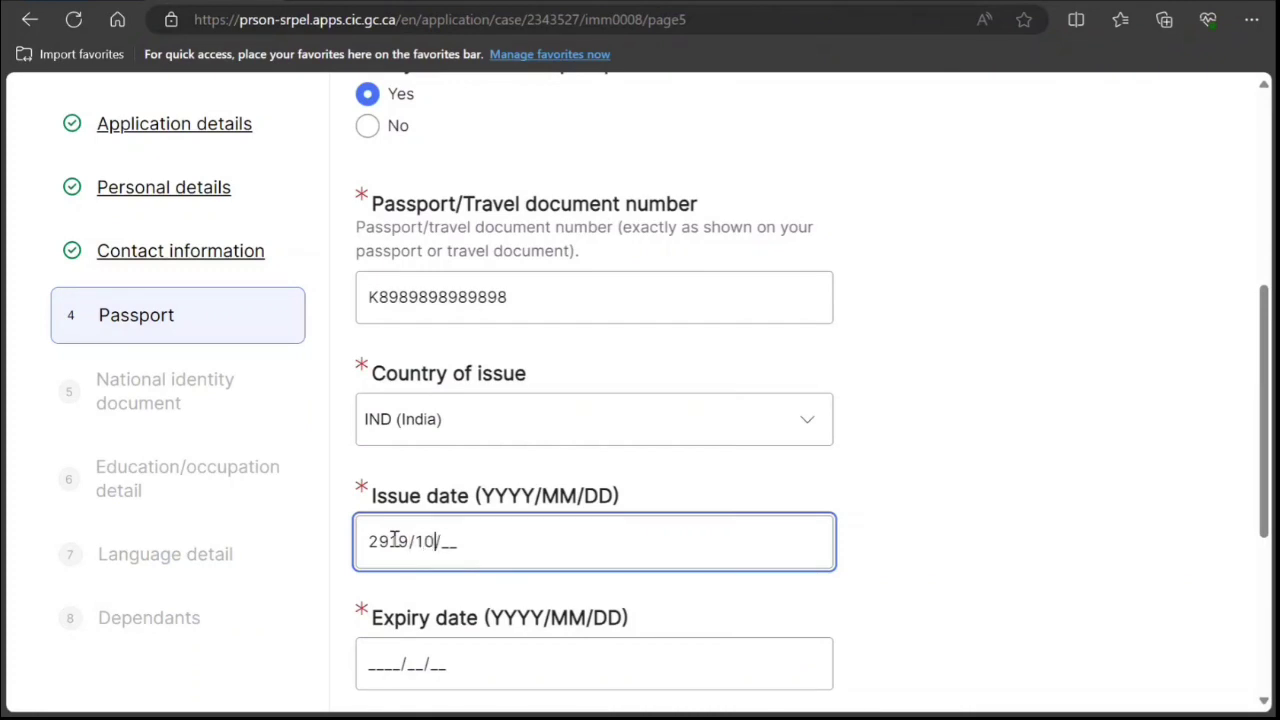
pyautogui.write('0')
pyautogui.scroll(-1, 380, 588)
pyautogui.click(392, 445)
pyautogui.press('BackSpace')
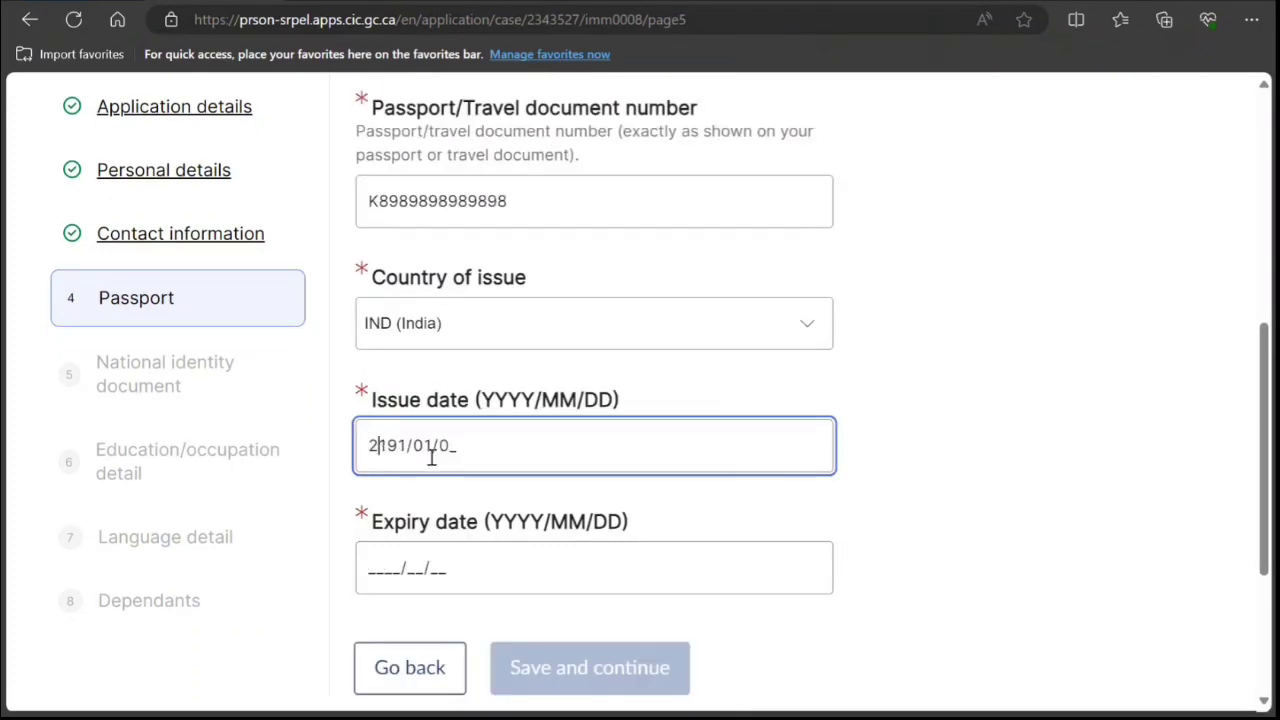
pyautogui.write('019/10')
pyautogui.click(370, 568)
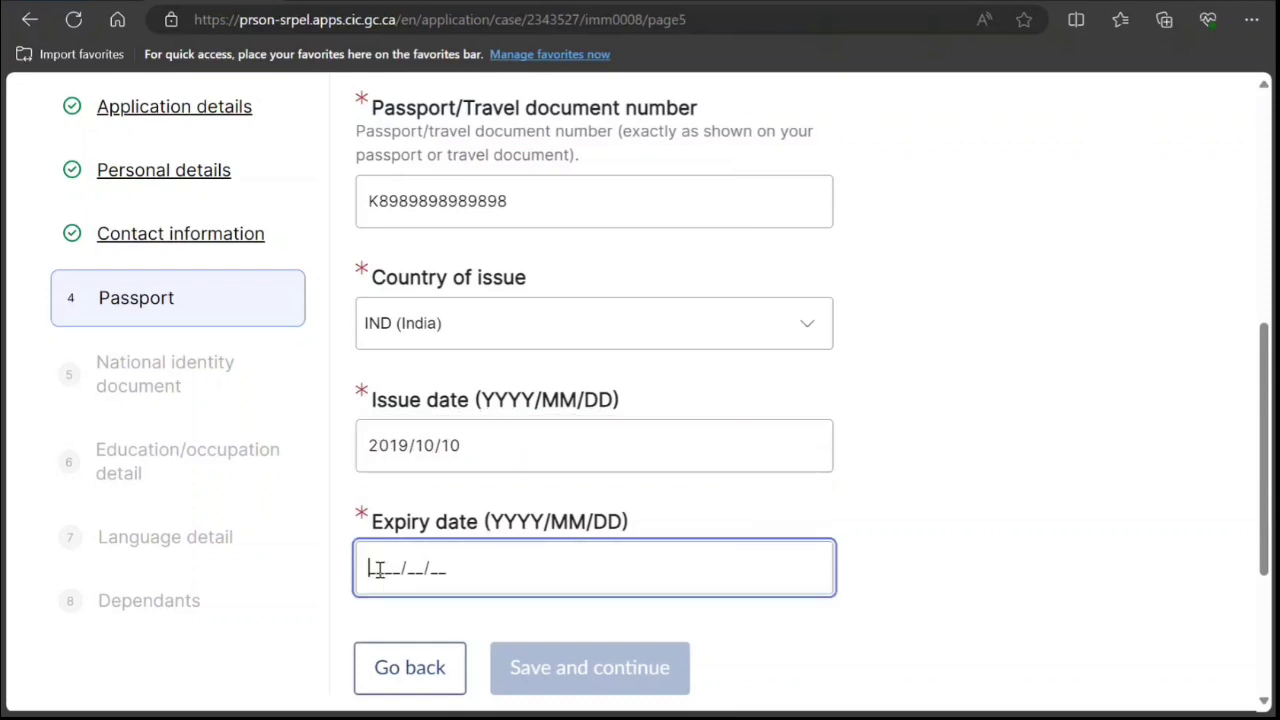
pyautogui.write('2029/10/09')
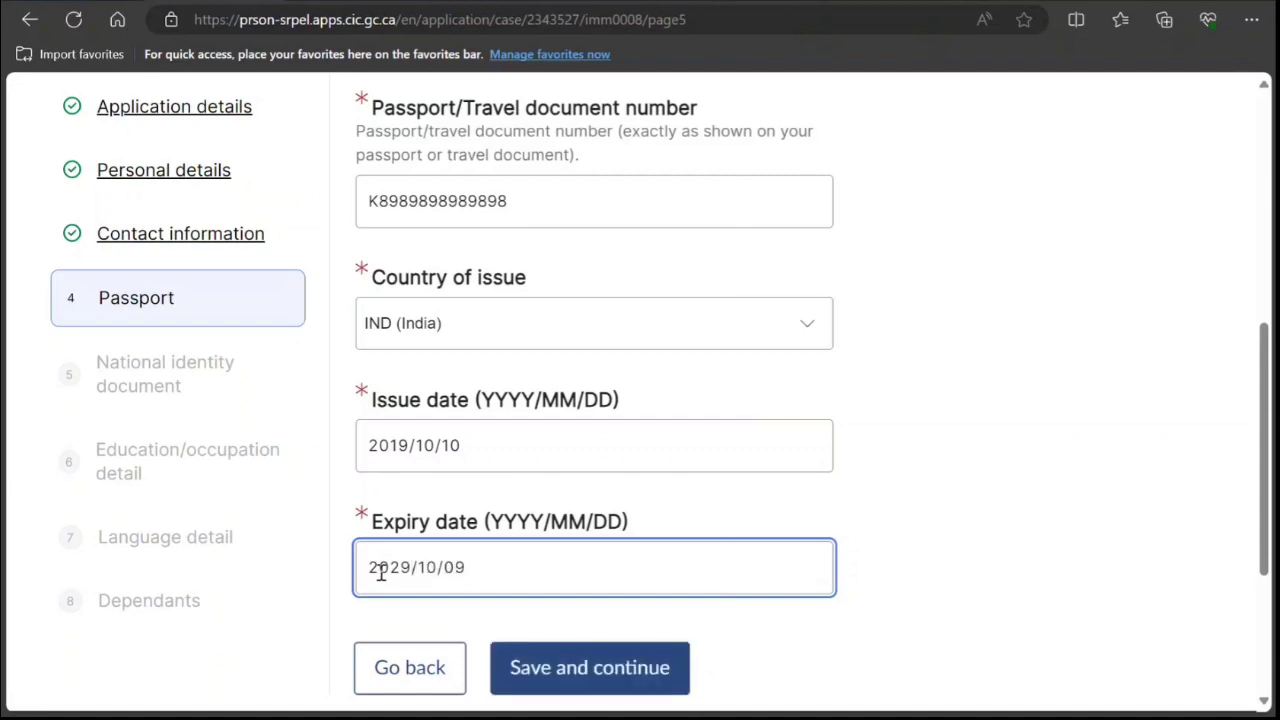
pyautogui.click(560, 621)
pyautogui.click(575, 665)
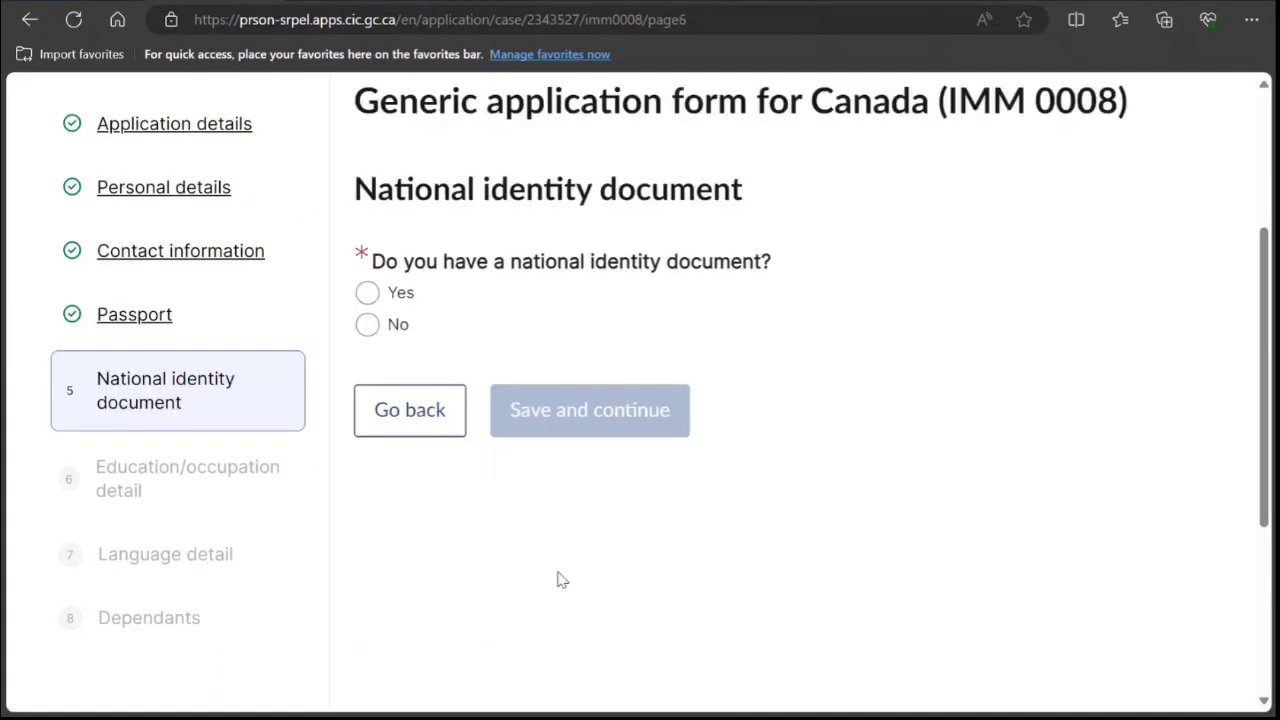
# Answer No to holding a national identity document and save the step.
pyautogui.click(368, 318)
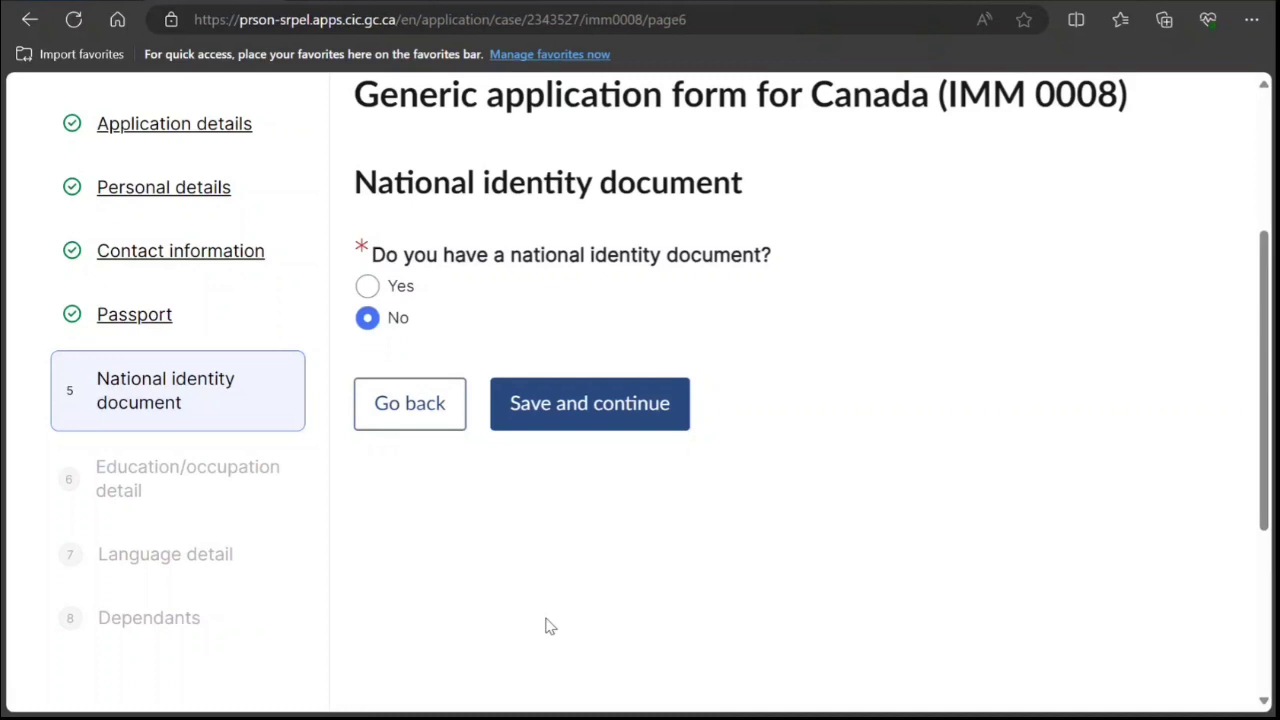
pyautogui.click(597, 422)
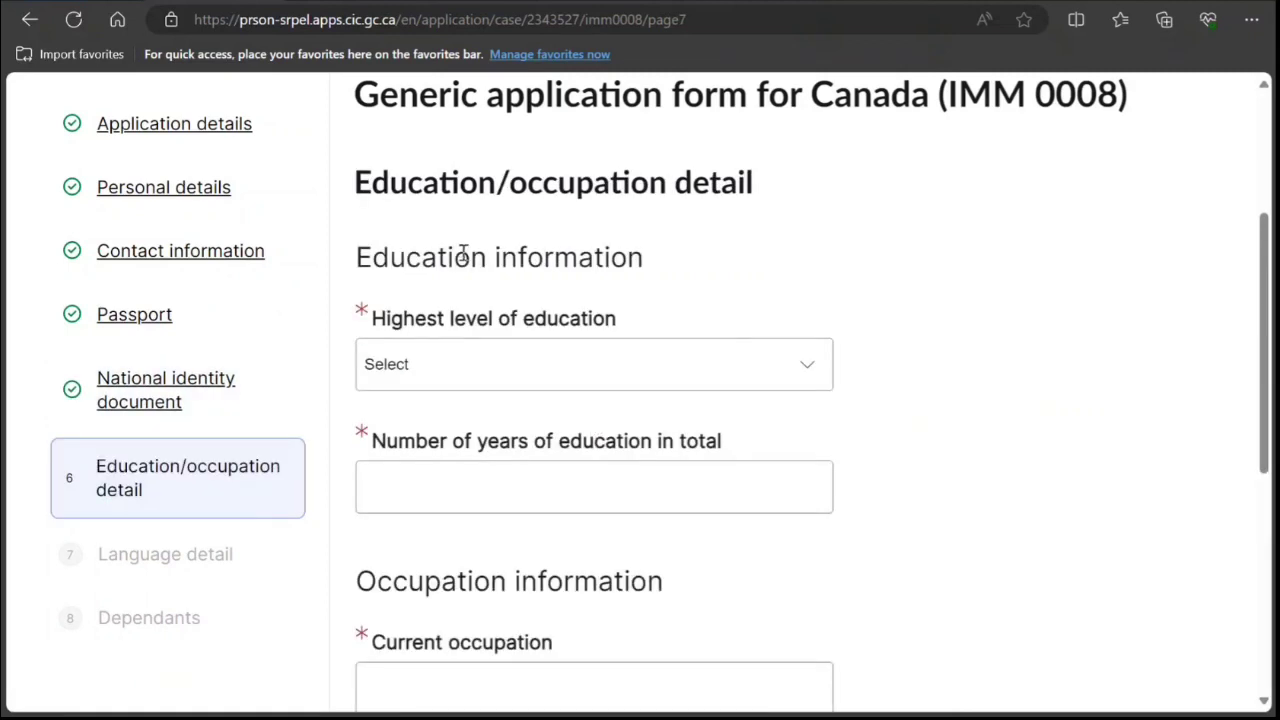
# Set highest education to Bachelor's Degree with 15 total years of education.
pyautogui.click(463, 377)
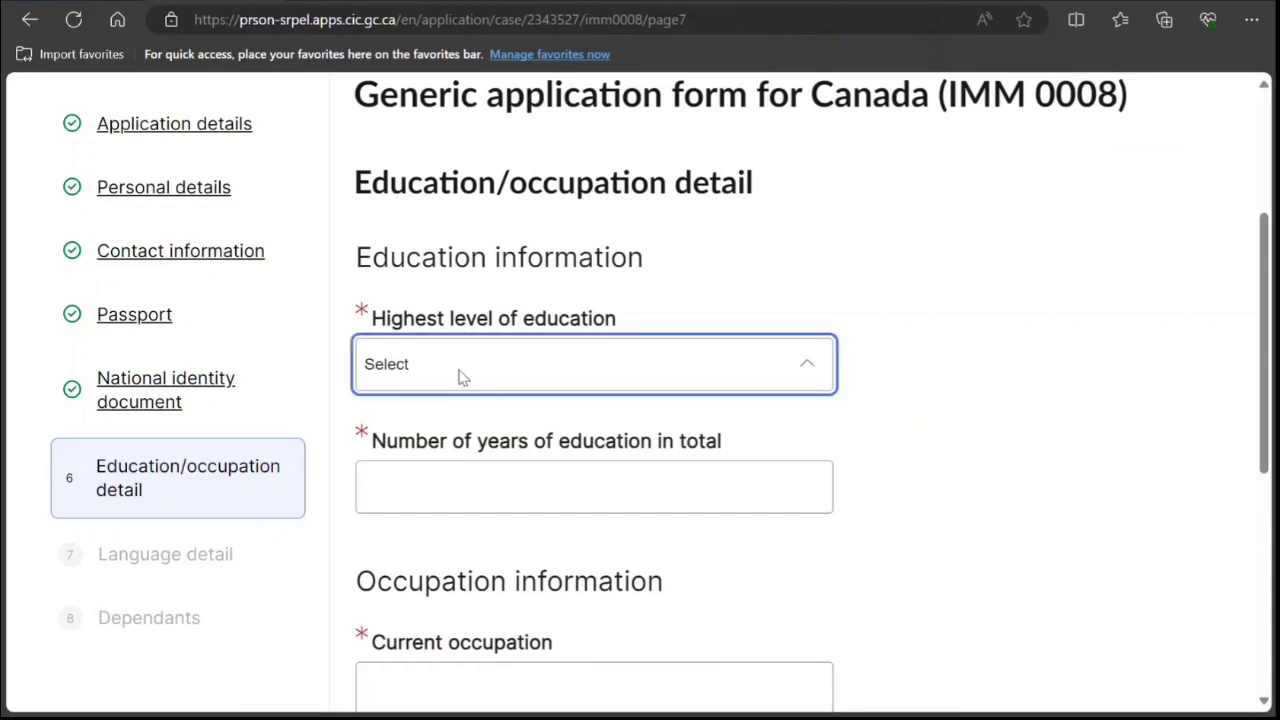
pyautogui.click(470, 526)
pyautogui.scroll(-2, 470, 526)
pyautogui.click(646, 304)
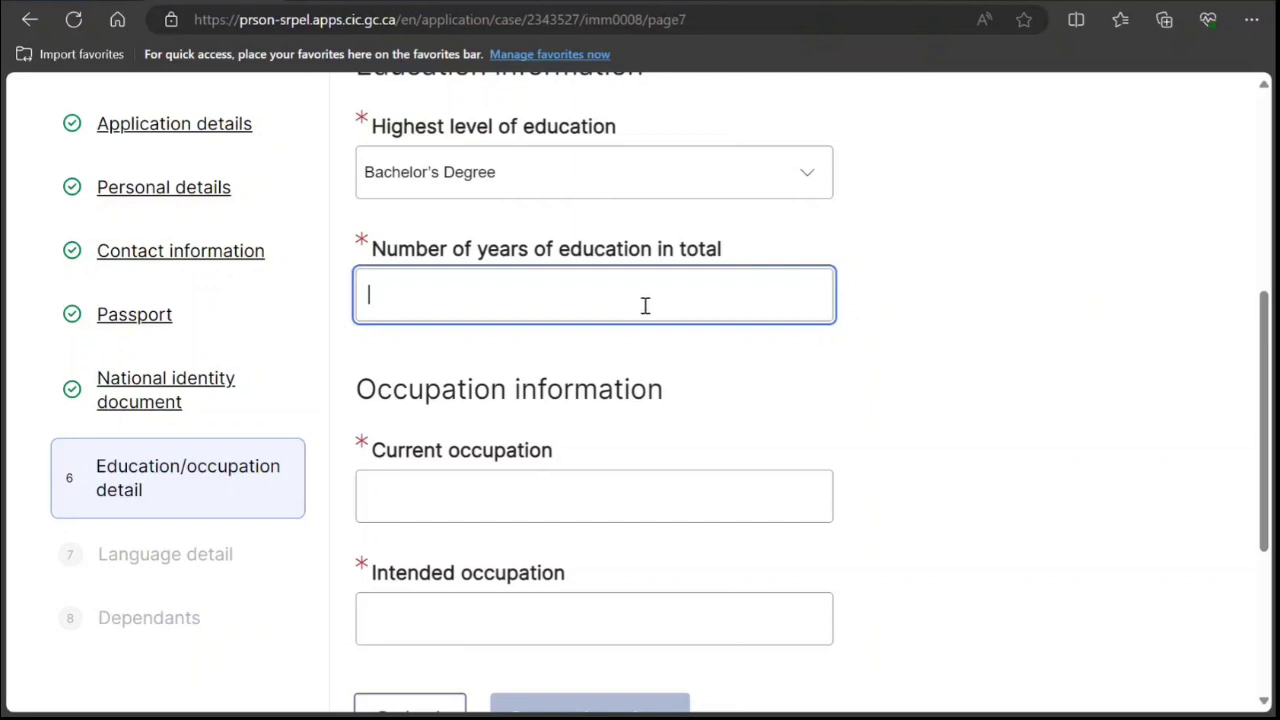
pyautogui.write('15')
# Enter Athlete Coach as both current and intended occupation and save the details.
pyautogui.scroll(-1, 690, 330)
pyautogui.scroll(-2, 703, 348)
pyautogui.click(550, 317)
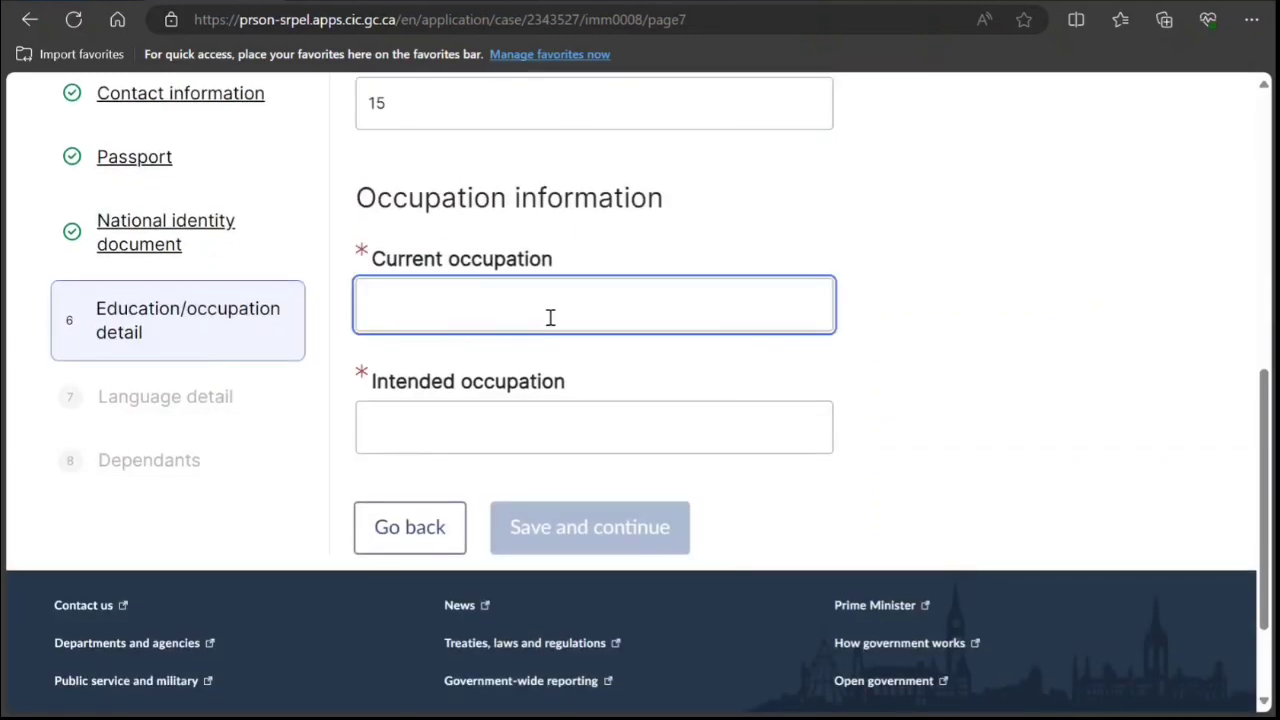
pyautogui.write('Athelete')
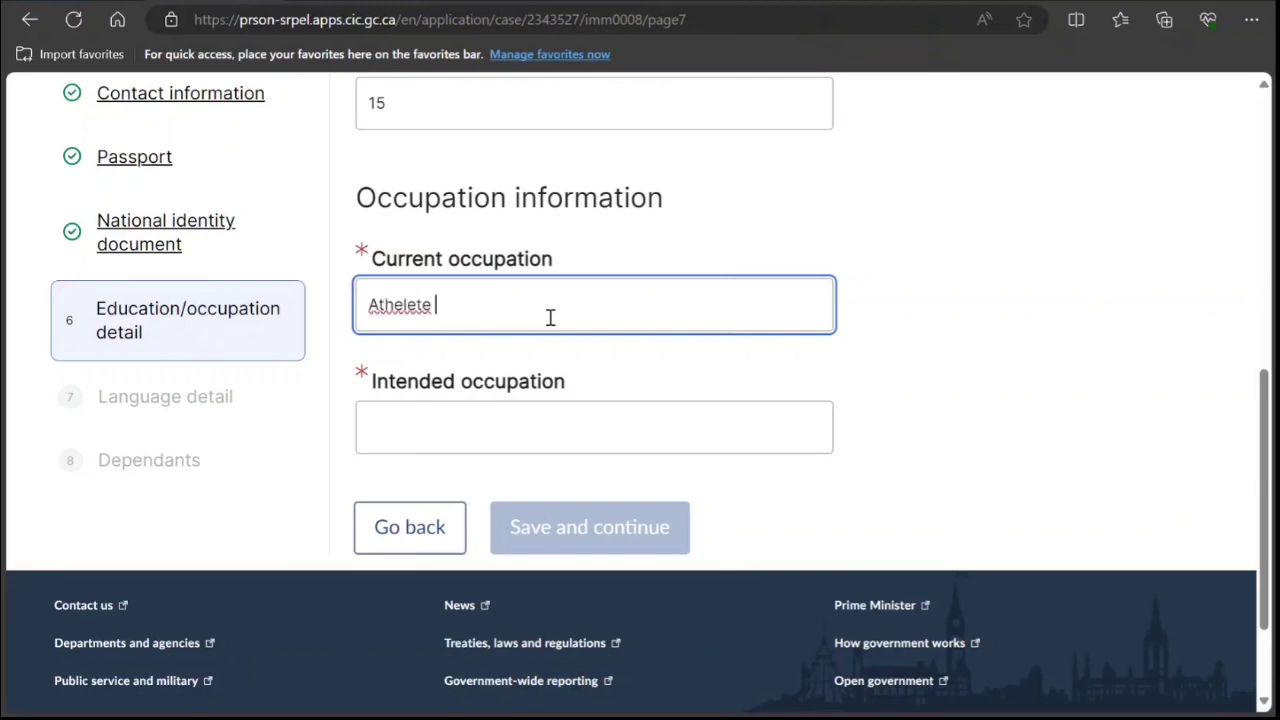
pyautogui.rightClick(404, 312)
pyautogui.click(469, 333)
pyautogui.write('Coach')
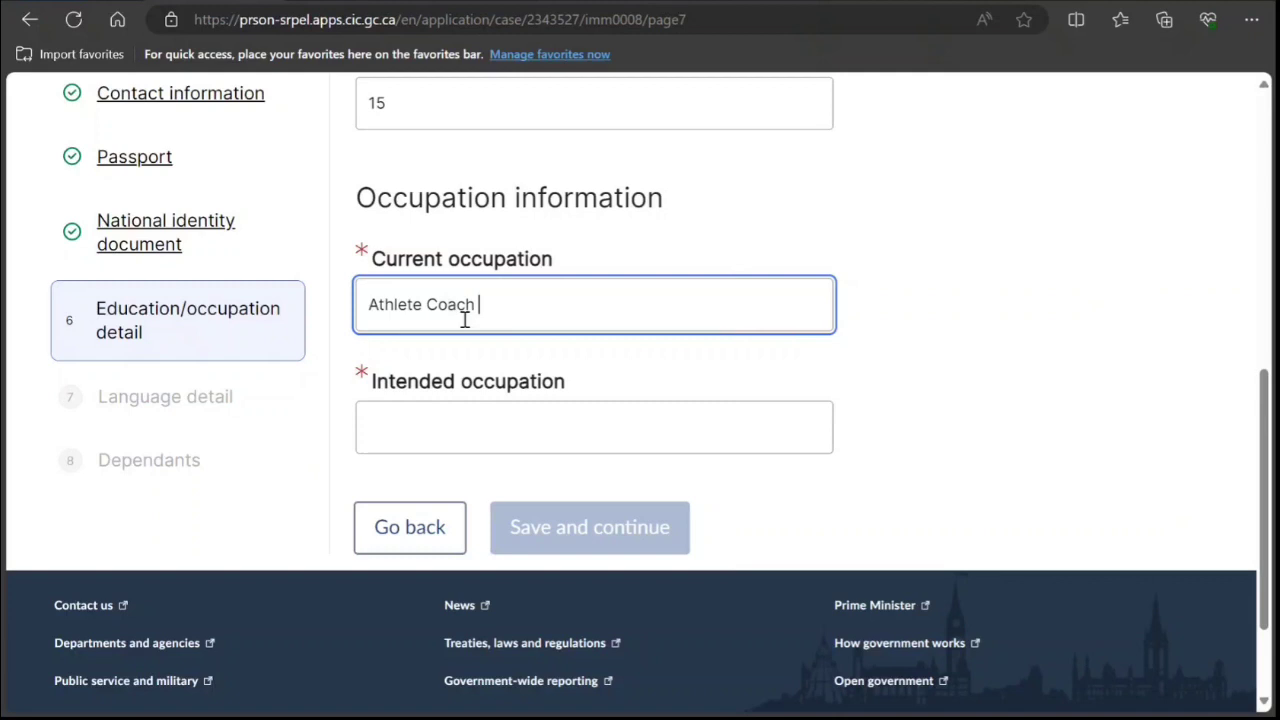
pyautogui.hotkey('ctrl', 'a')
pyautogui.hotkey('ctrl', 'c')
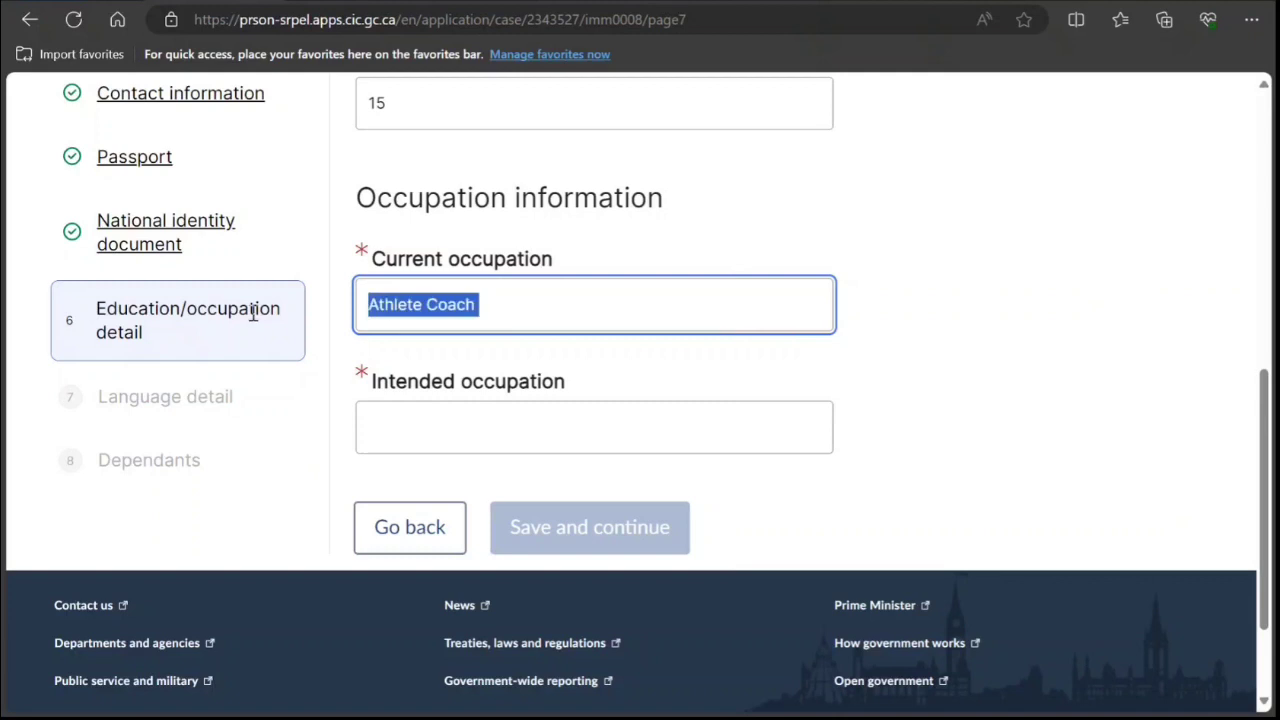
pyautogui.click(450, 434)
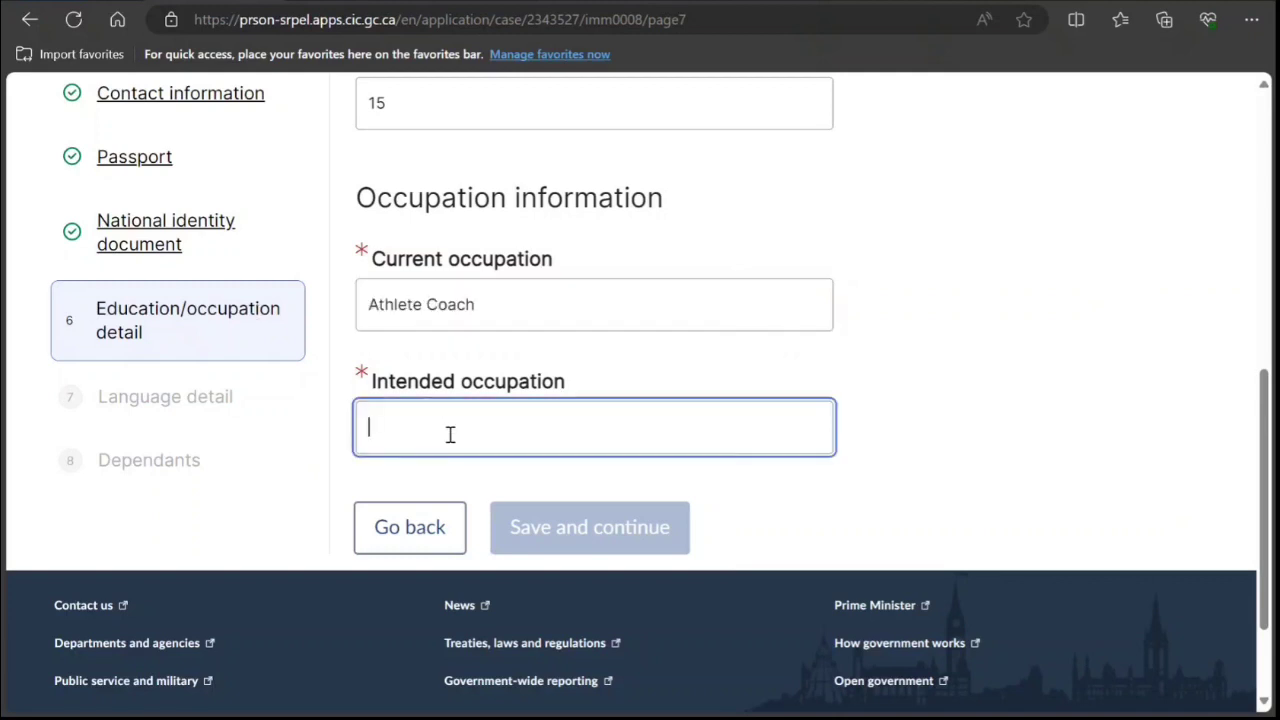
pyautogui.hotkey('ctrl', 'v')
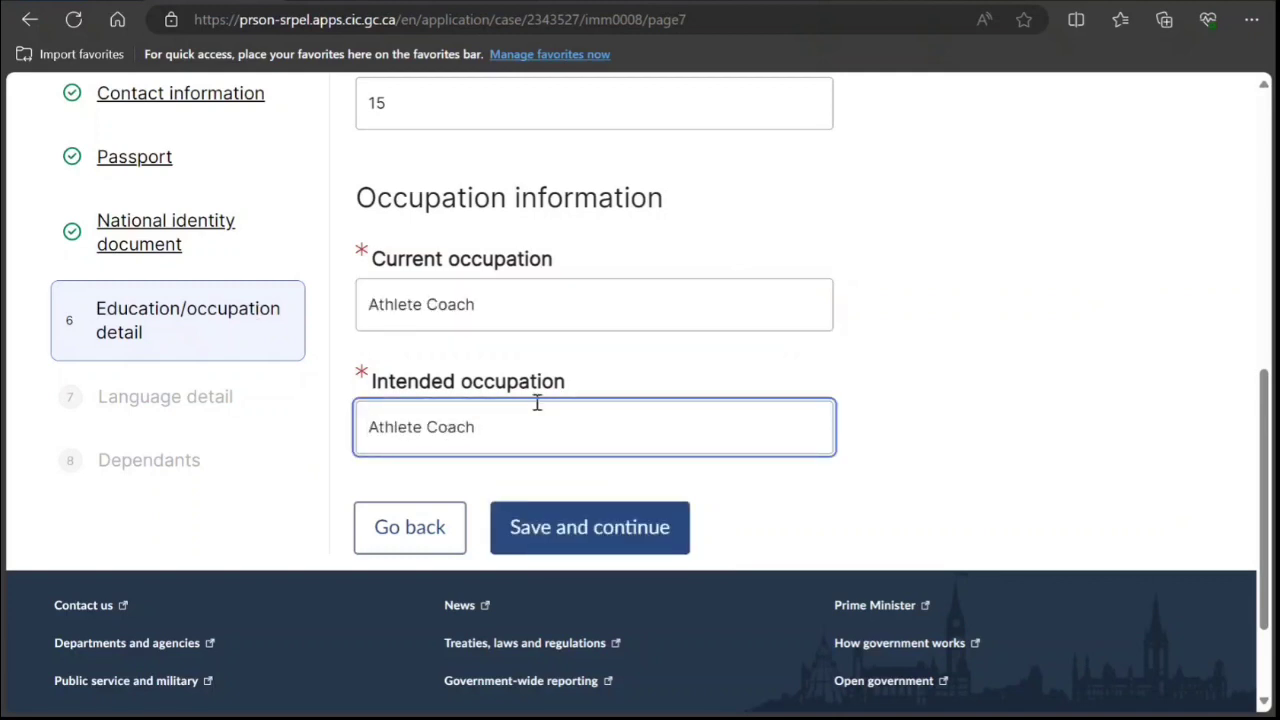
pyautogui.click(600, 537)
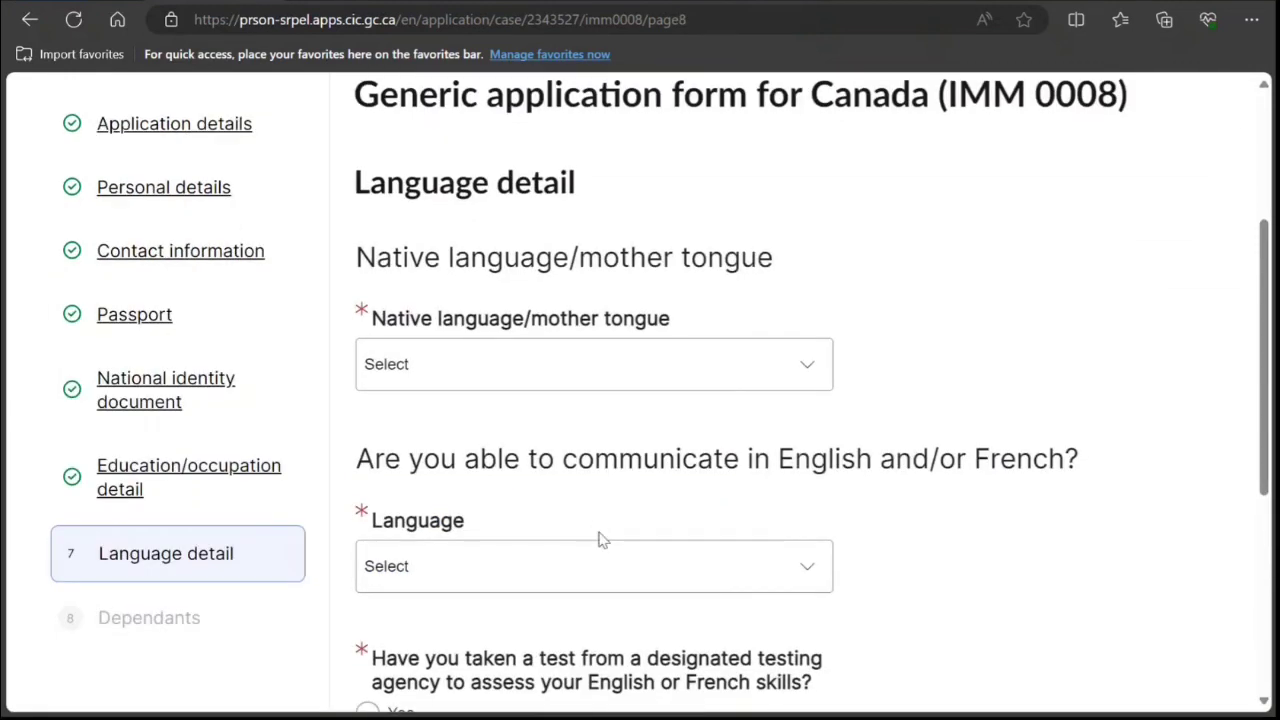
# Set Hindi native language, English communication language, Yes to a language test, then complete IMM 0008.
pyautogui.click(607, 387)
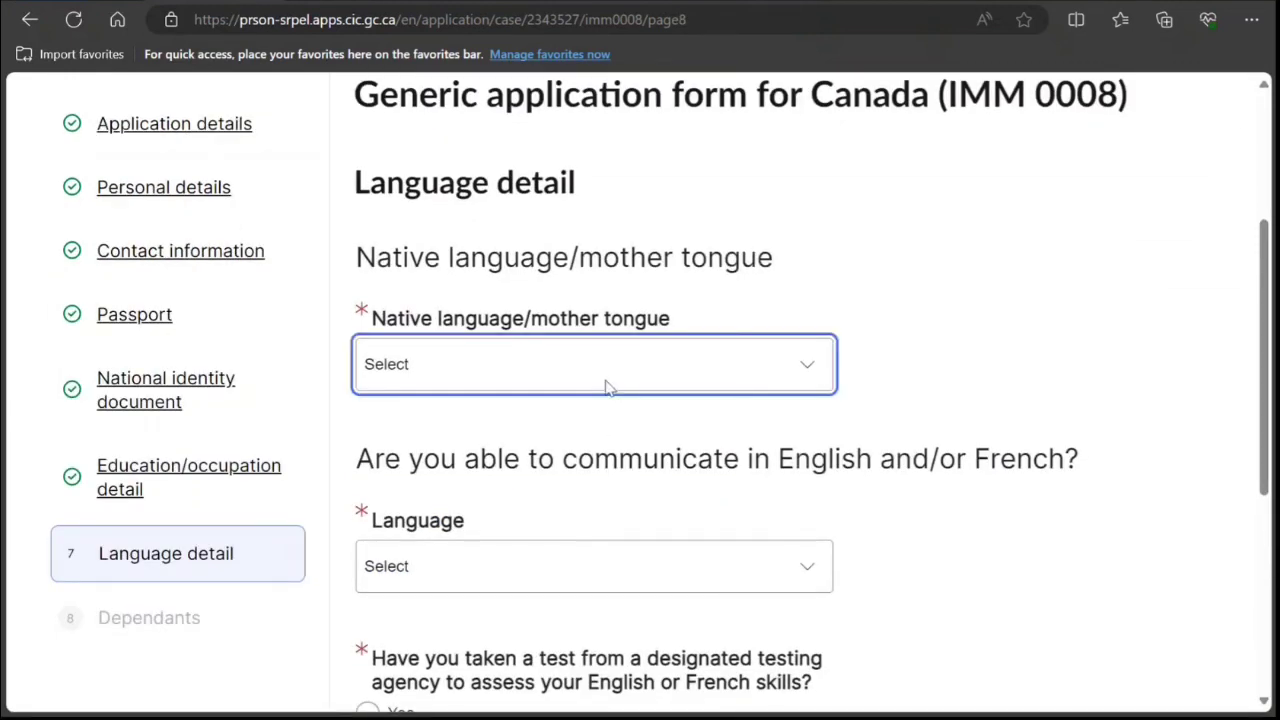
pyautogui.press('h')
pyautogui.press('h')
pyautogui.press('h')
pyautogui.press('h')
pyautogui.press('h')
pyautogui.press('h')
pyautogui.press('h')
pyautogui.press('h')
pyautogui.scroll(-2, 570, 400)
pyautogui.click(577, 390)
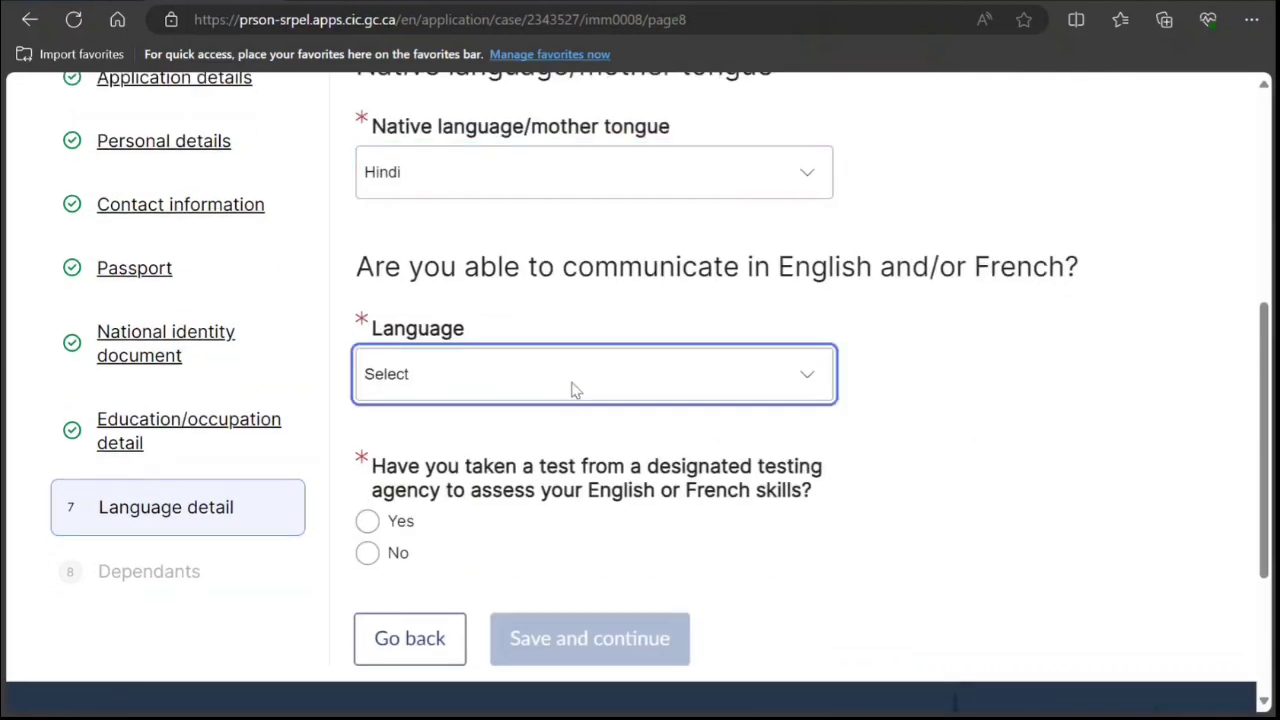
pyautogui.click(442, 463)
pyautogui.scroll(-2, 442, 460)
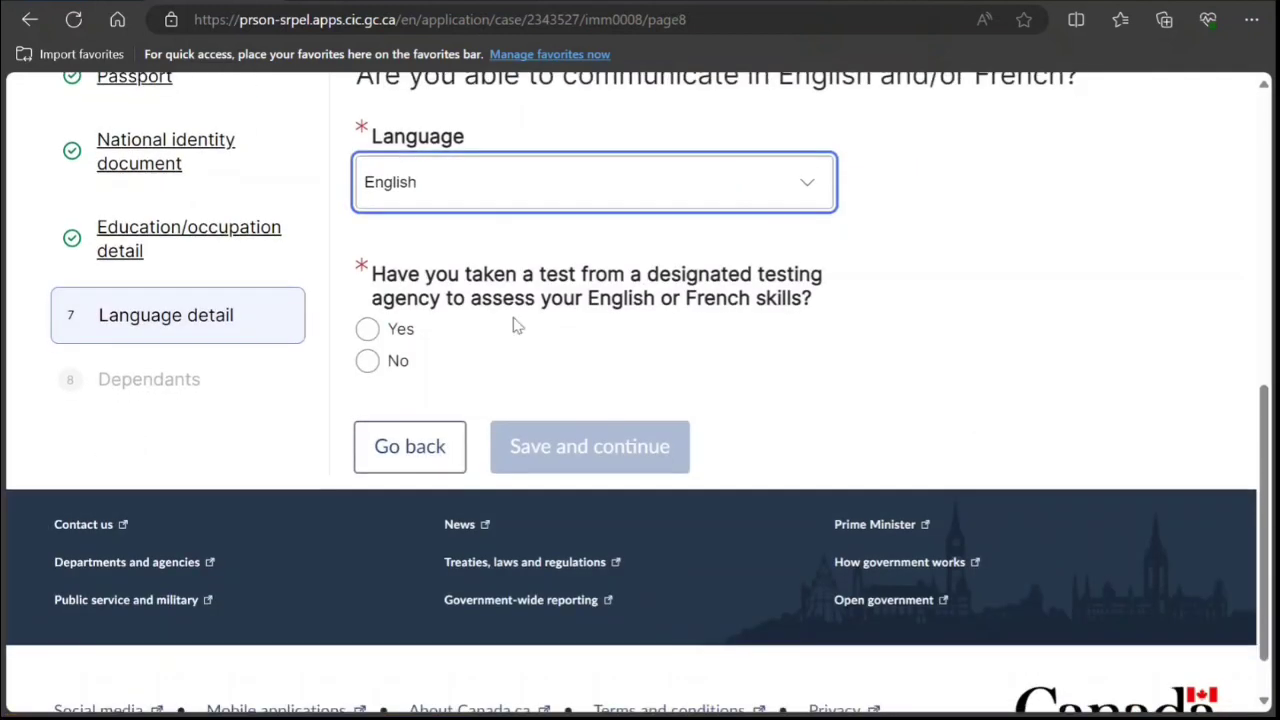
pyautogui.click(370, 333)
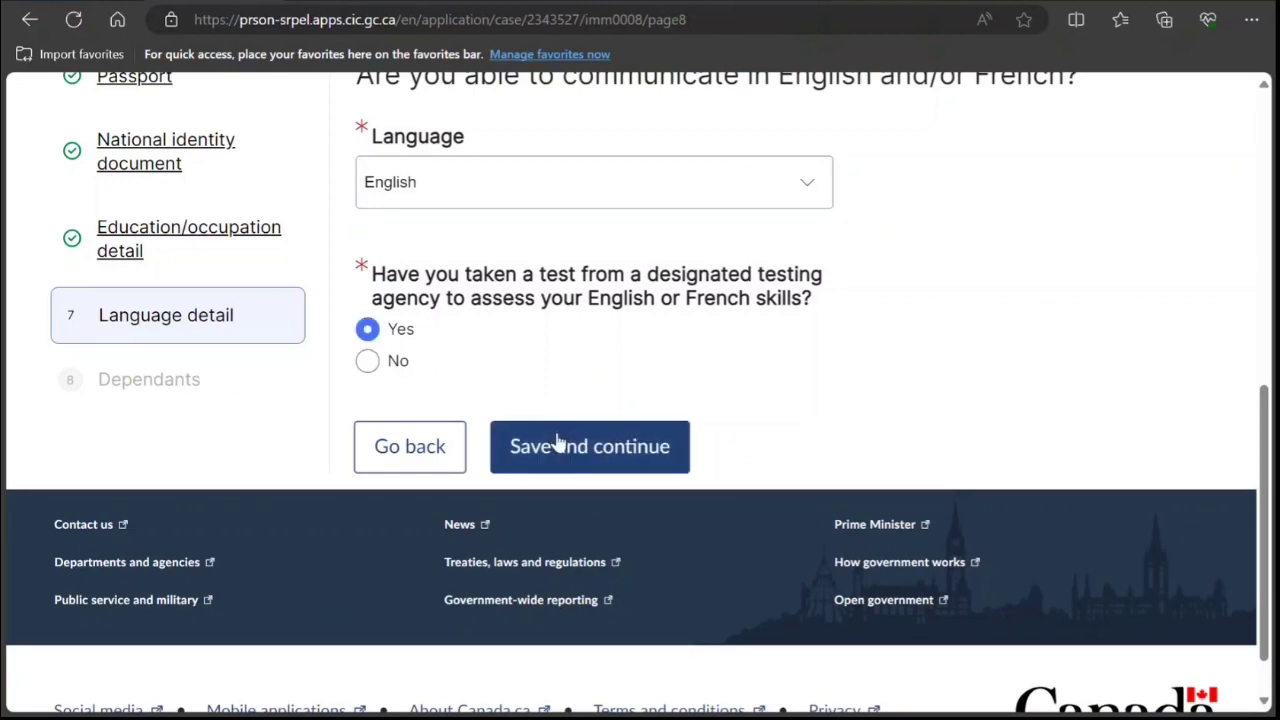
pyautogui.click(557, 442)
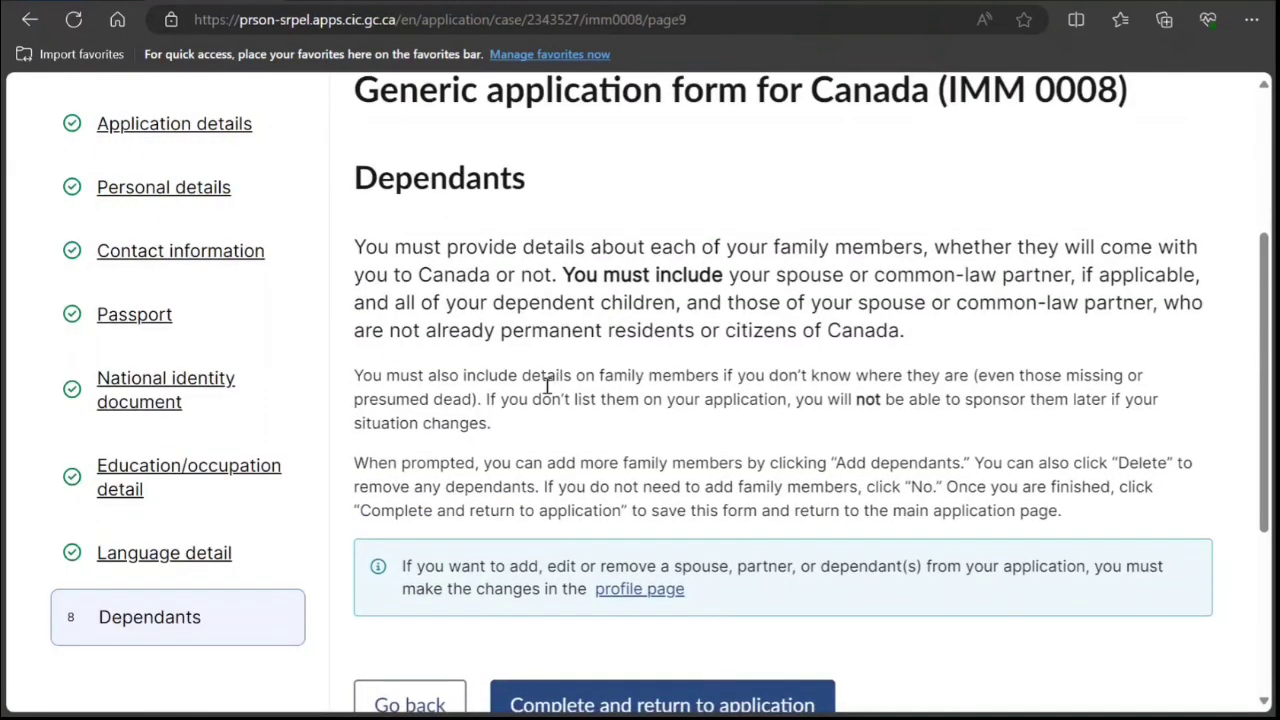
pyautogui.scroll(-2, 543, 383)
pyautogui.click(643, 517)
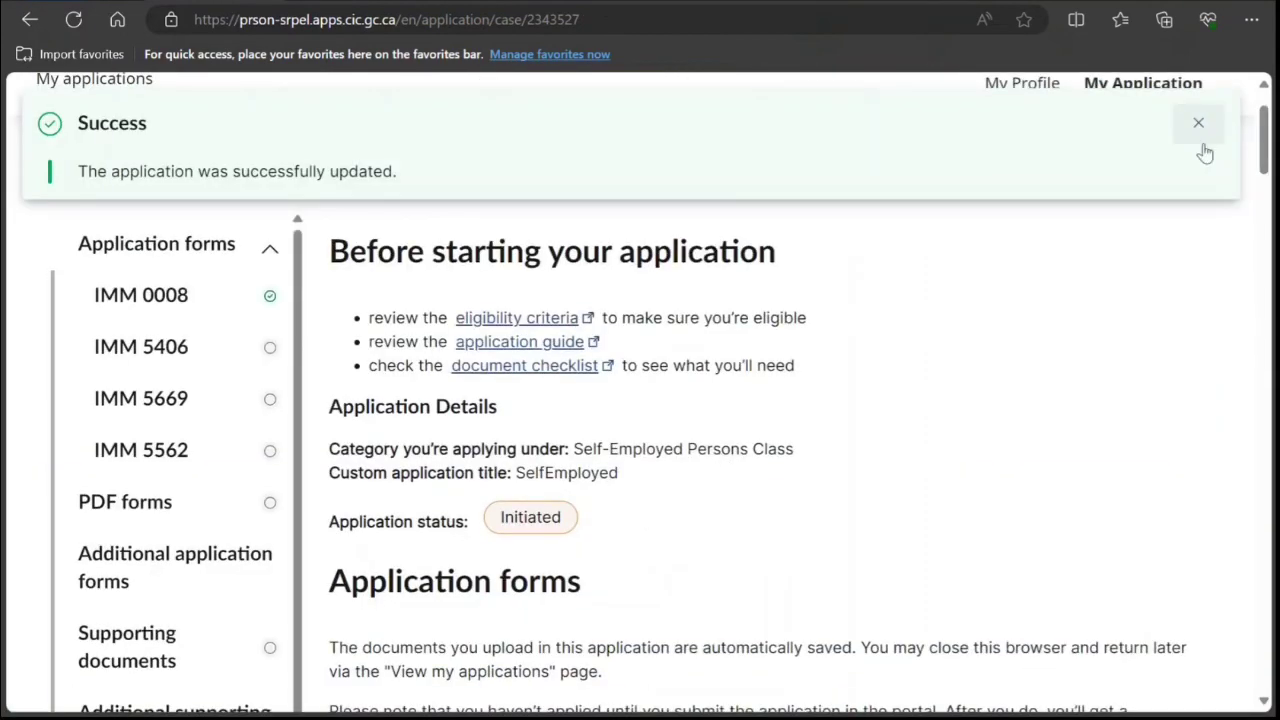
# Dismiss the success banner and open IMM 5406 Section A for the principal applicant.
pyautogui.click(1198, 122)
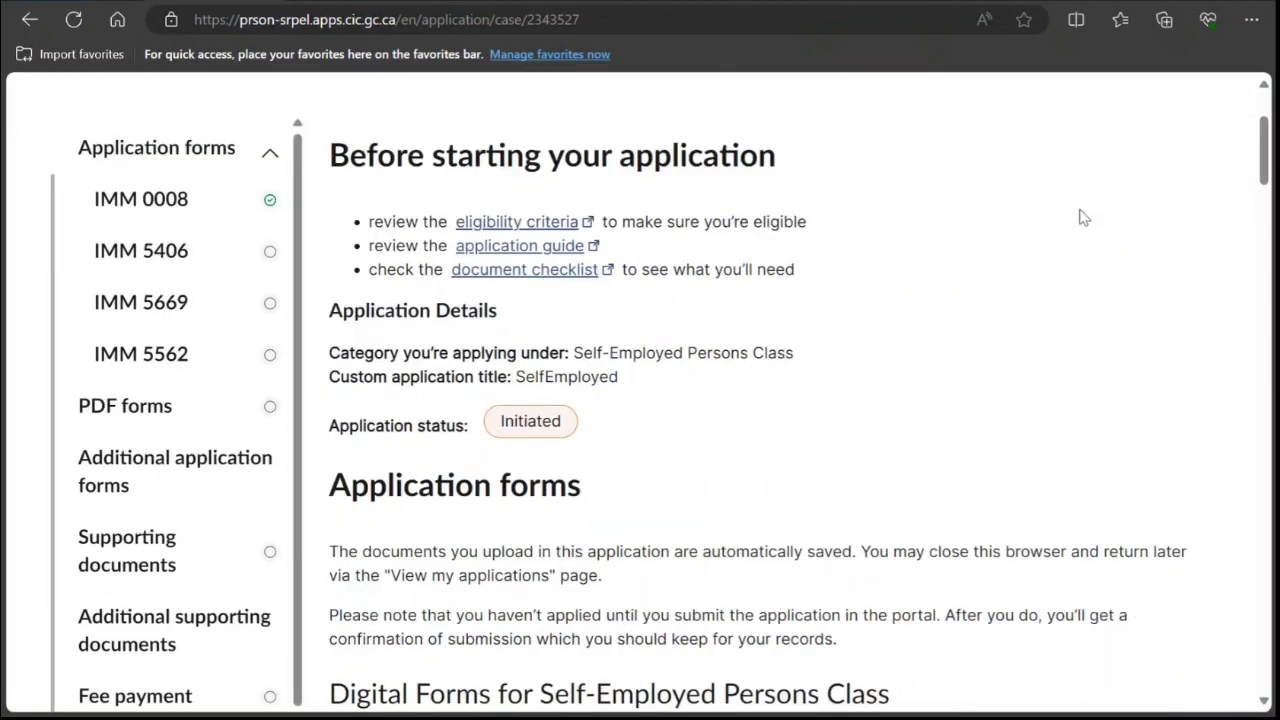
pyautogui.scroll(-6, 1075, 225)
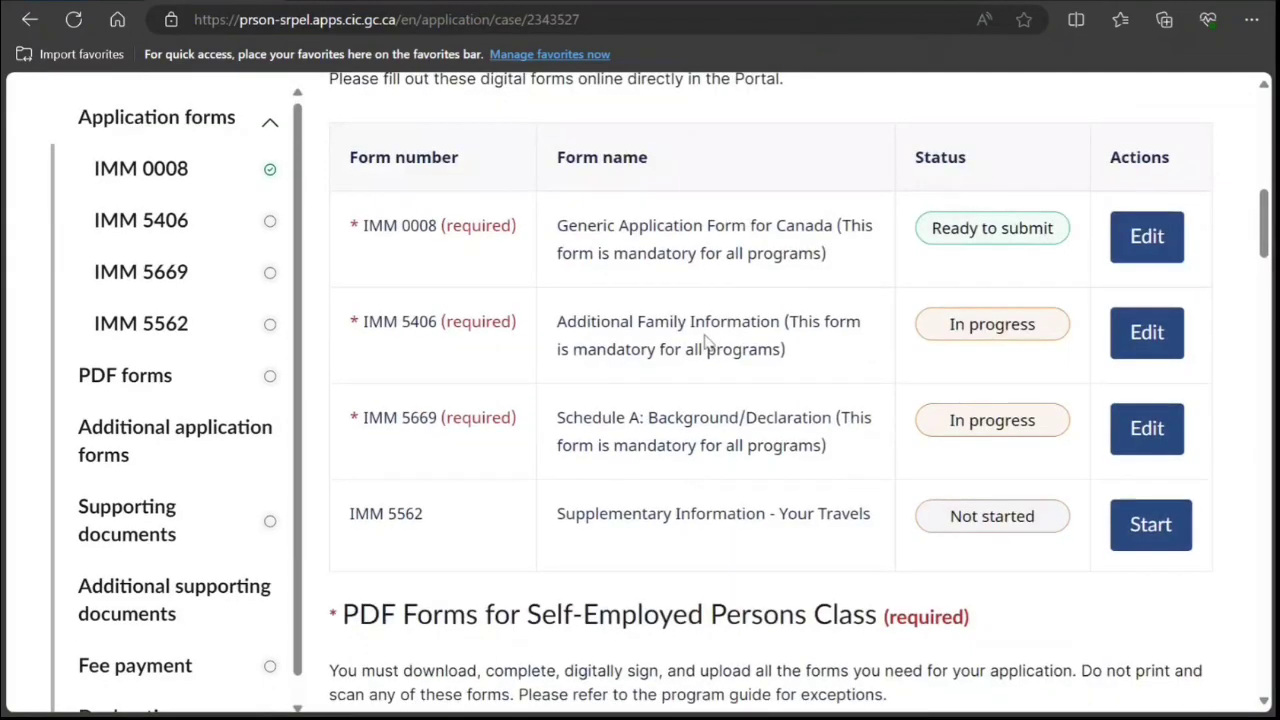
pyautogui.click(1146, 338)
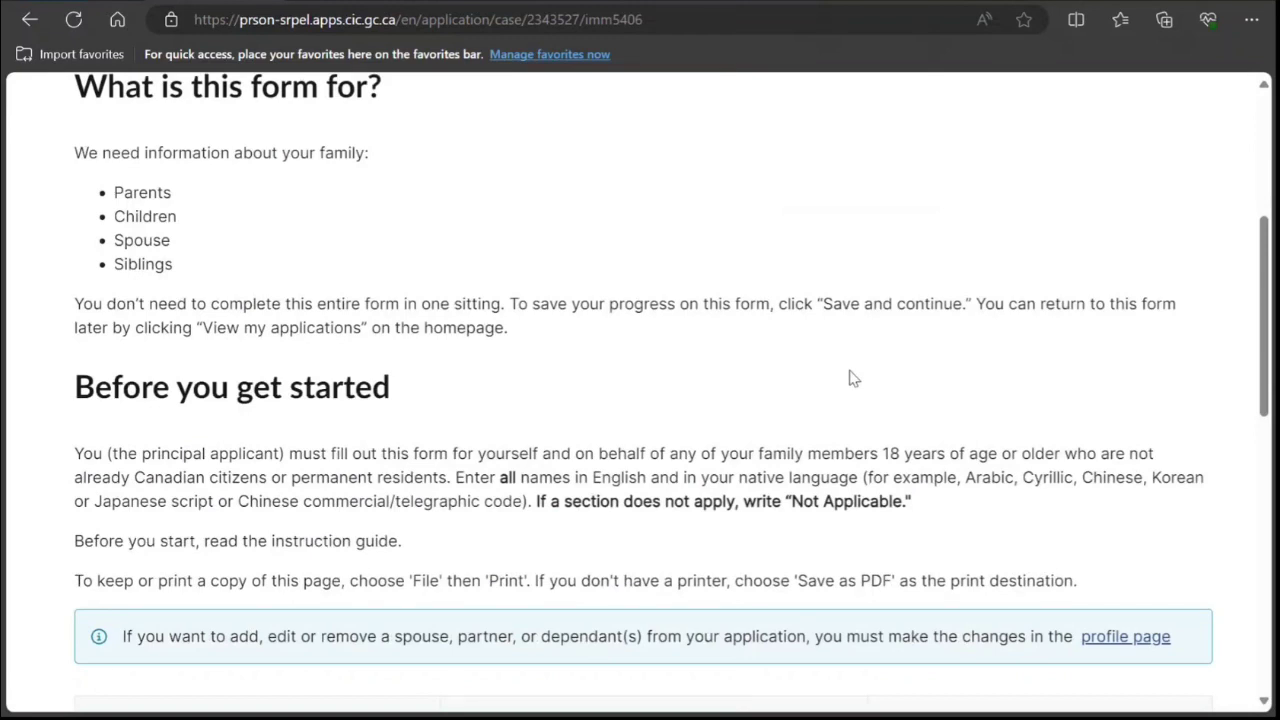
pyautogui.scroll(-1, 851, 377)
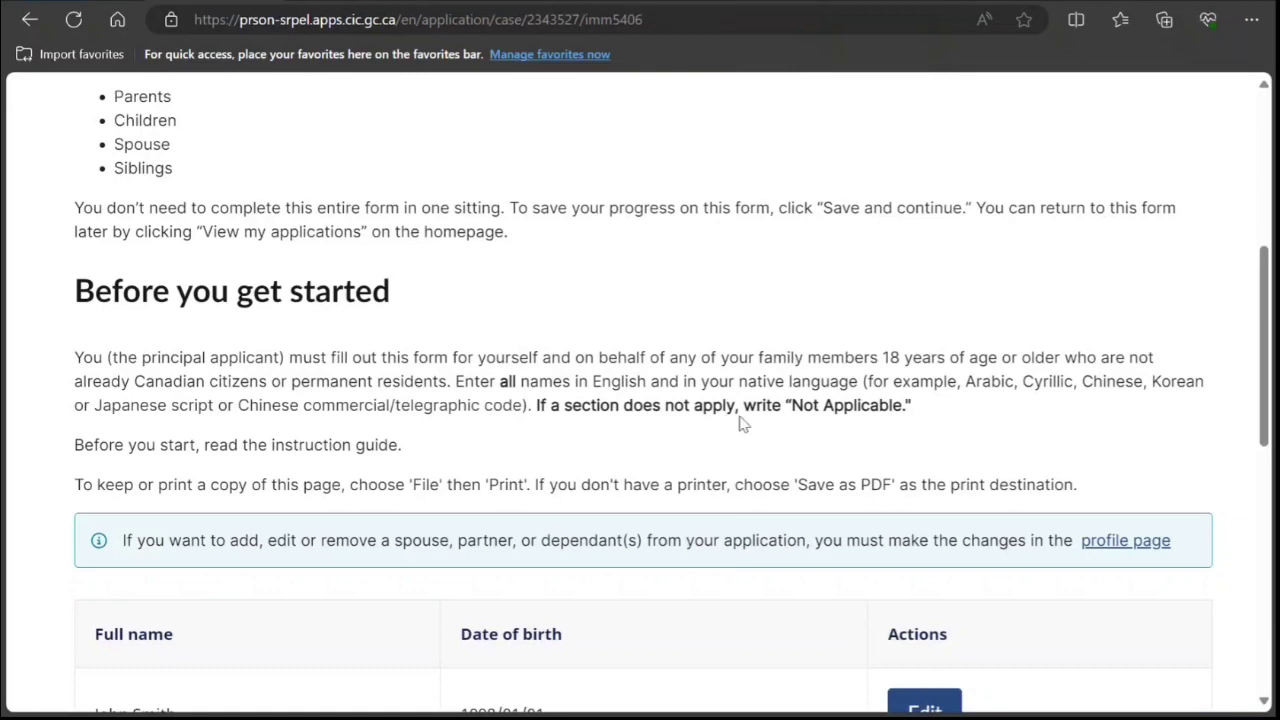
pyautogui.scroll(-4, 714, 449)
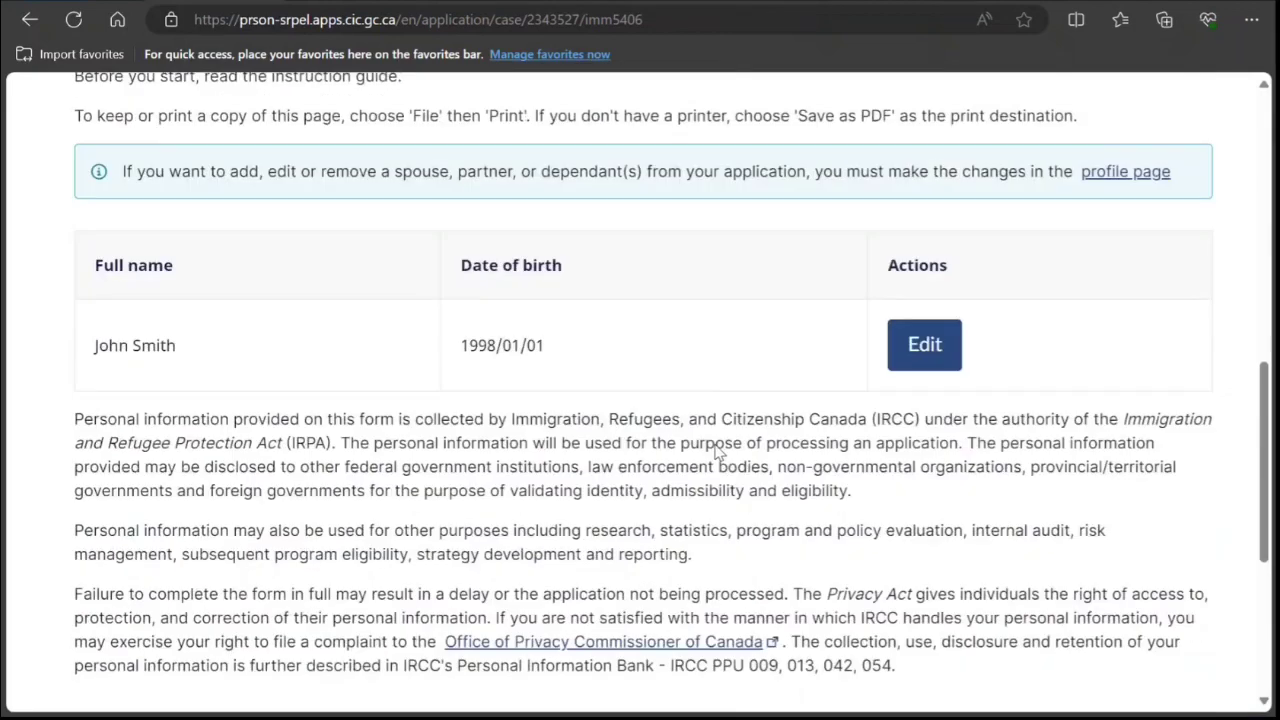
pyautogui.click(918, 340)
pyautogui.scroll(-2, 803, 409)
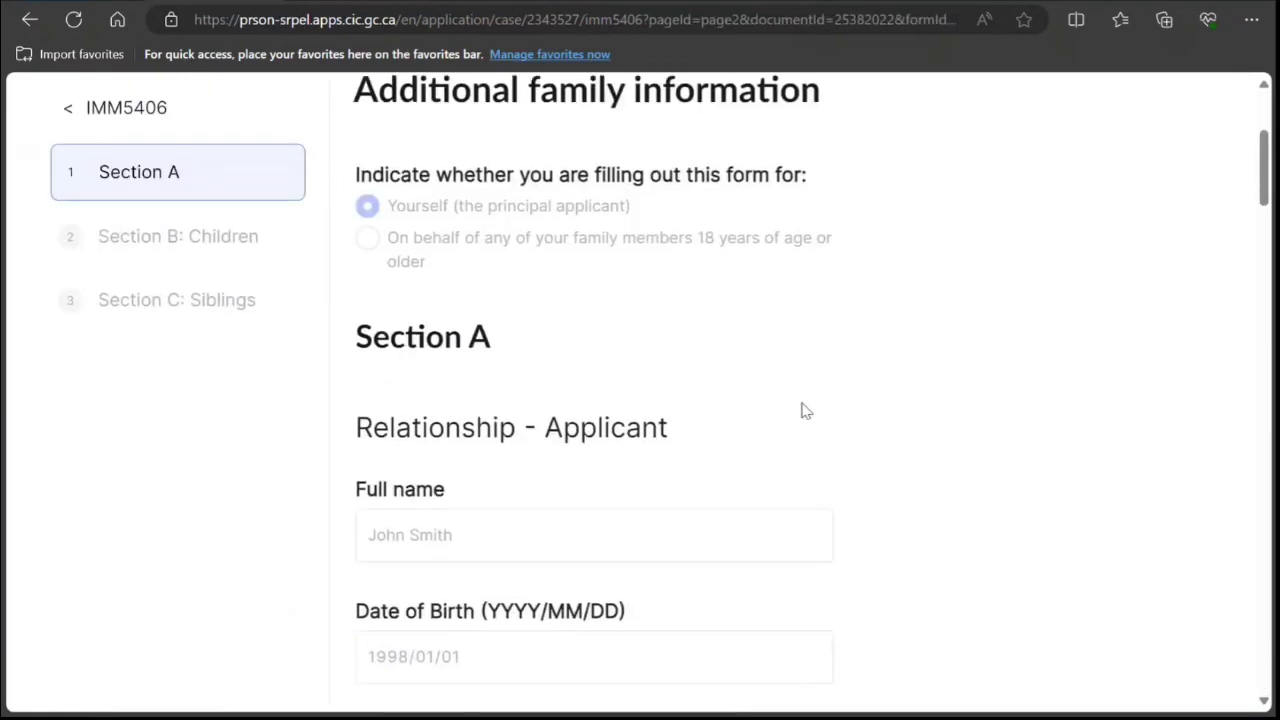
# Set the applicant's marital status to Single in Section A.
pyautogui.scroll(-3, 803, 409)
pyautogui.click(723, 403)
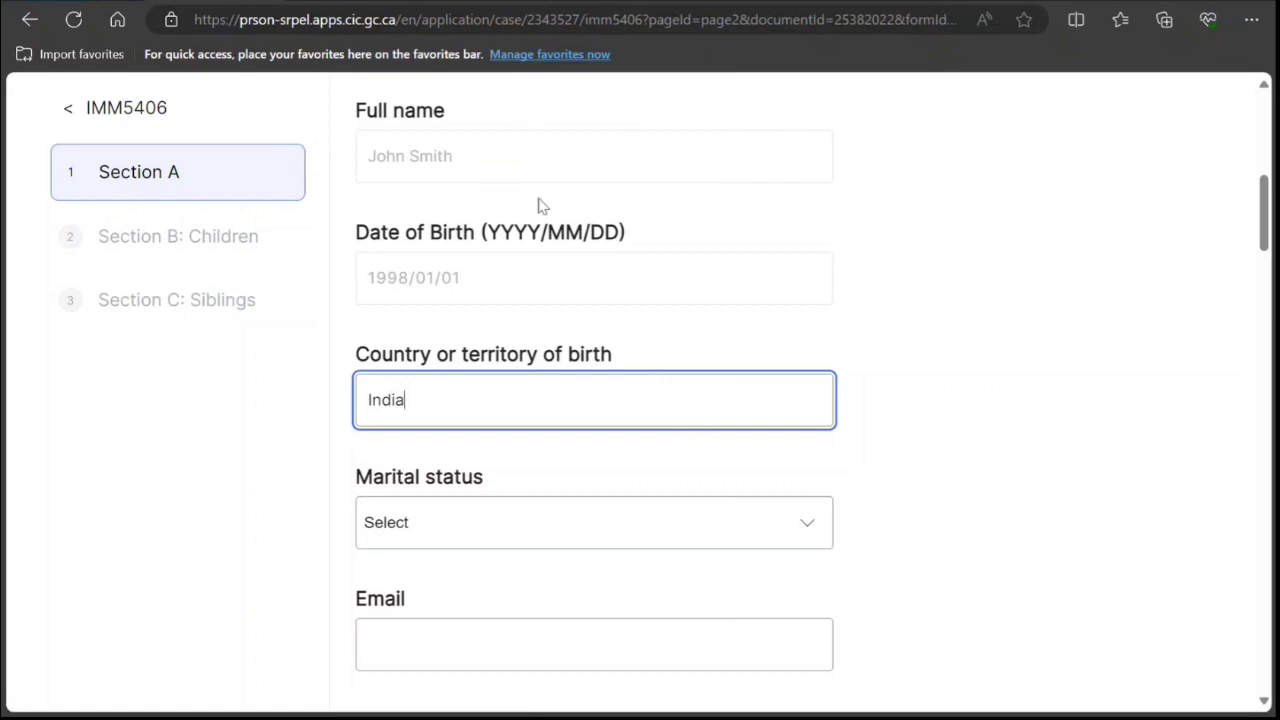
pyautogui.scroll(-2, 469, 209)
pyautogui.click(463, 340)
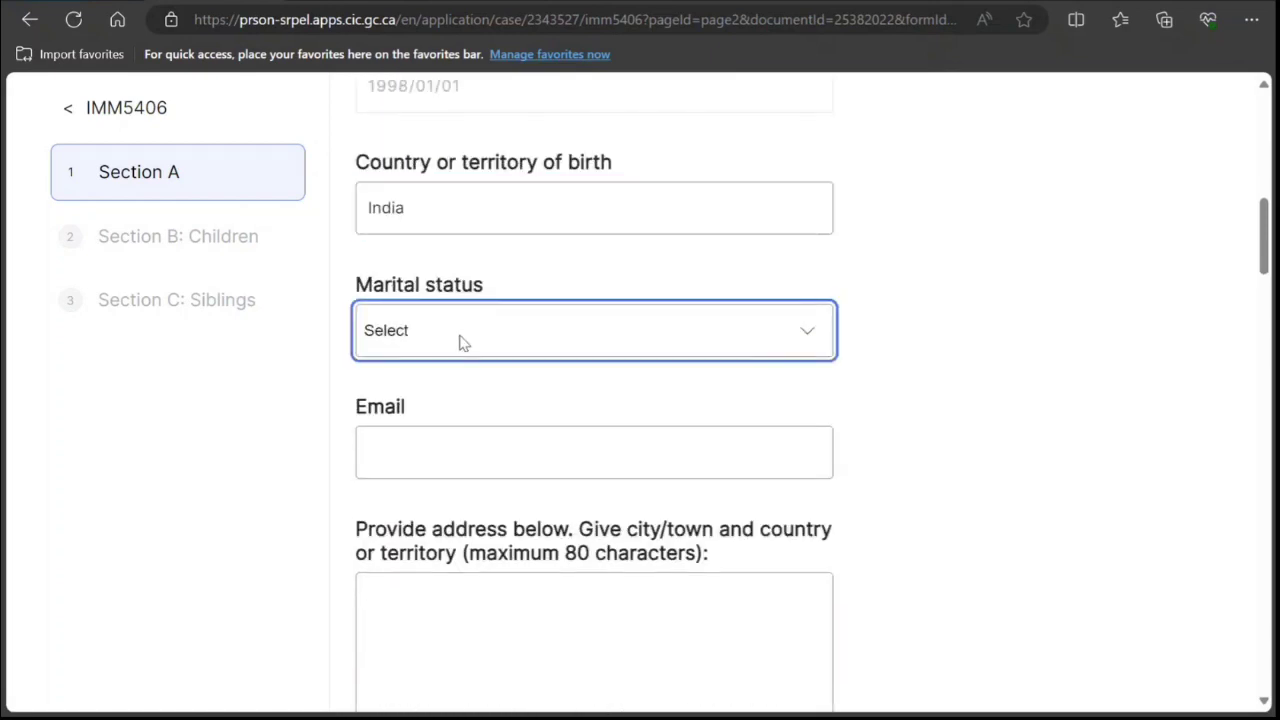
pyautogui.click(432, 510)
# Fill in the applicant's e-mail address and home address.
pyautogui.click(455, 448)
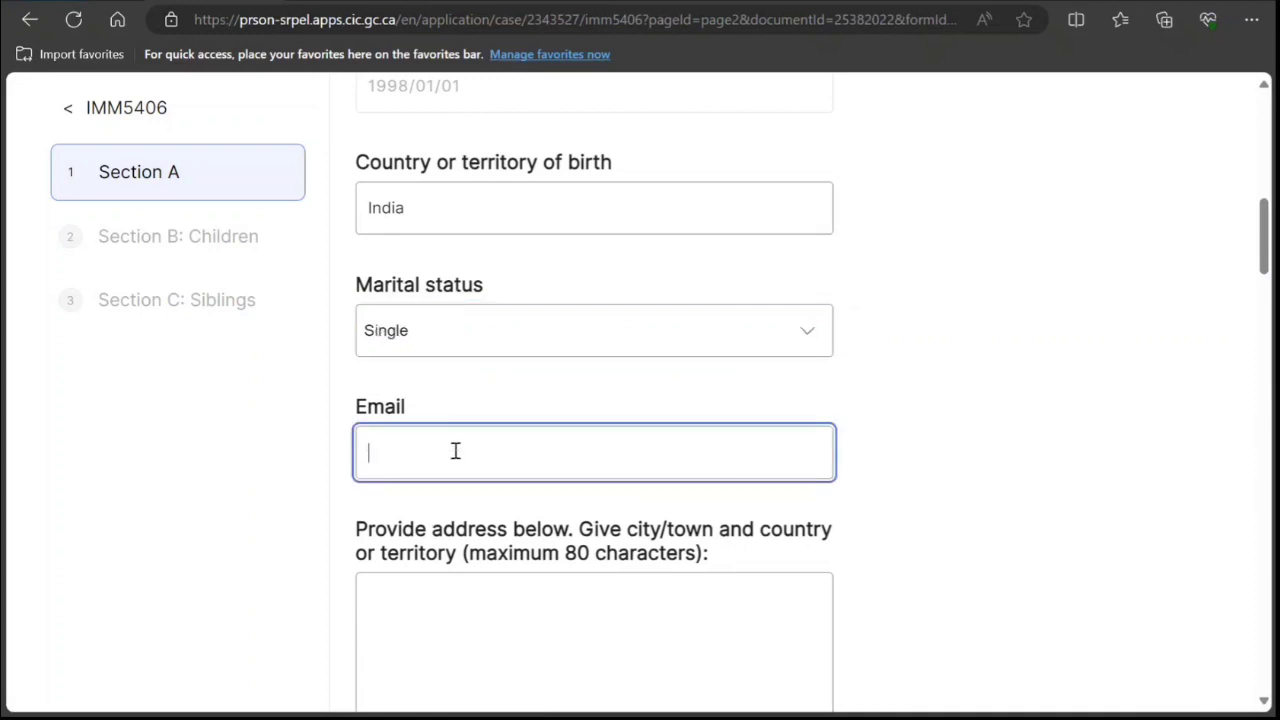
pyautogui.write('jnjnn@sxfxf.com')
pyautogui.scroll(-2, 456, 445)
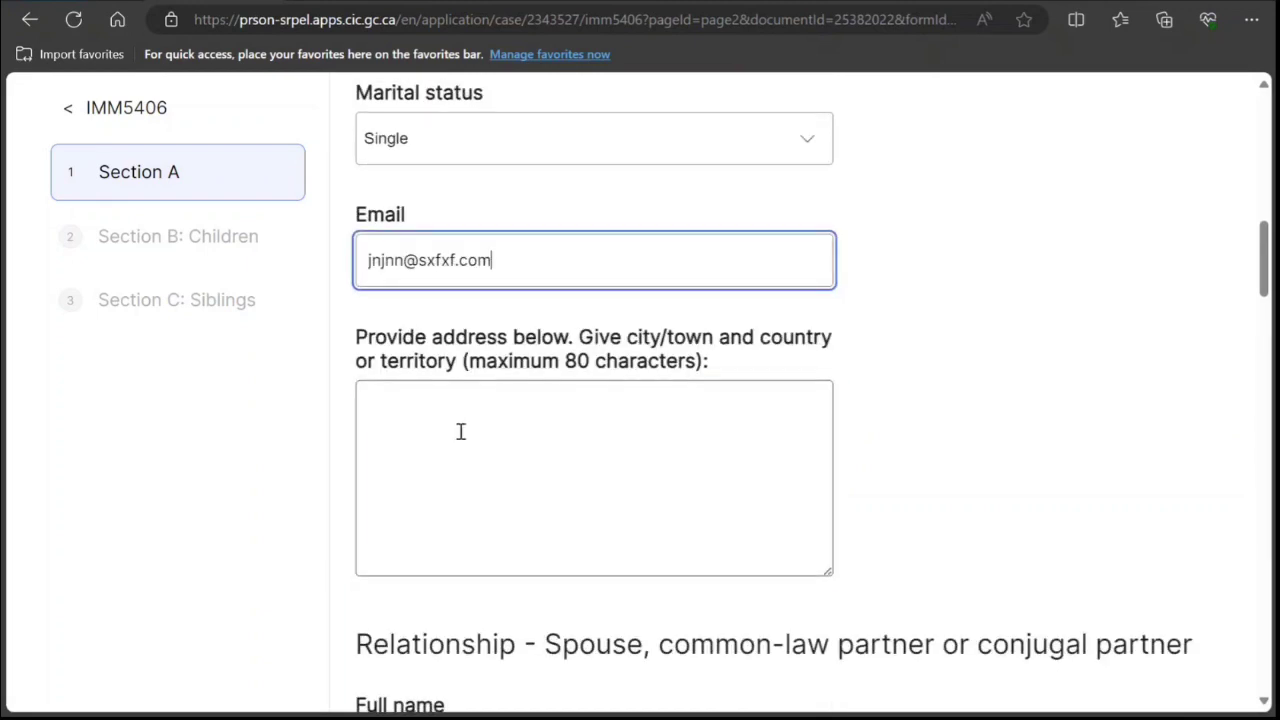
pyautogui.click(461, 433)
pyautogui.write('nkkn k n mn mn')
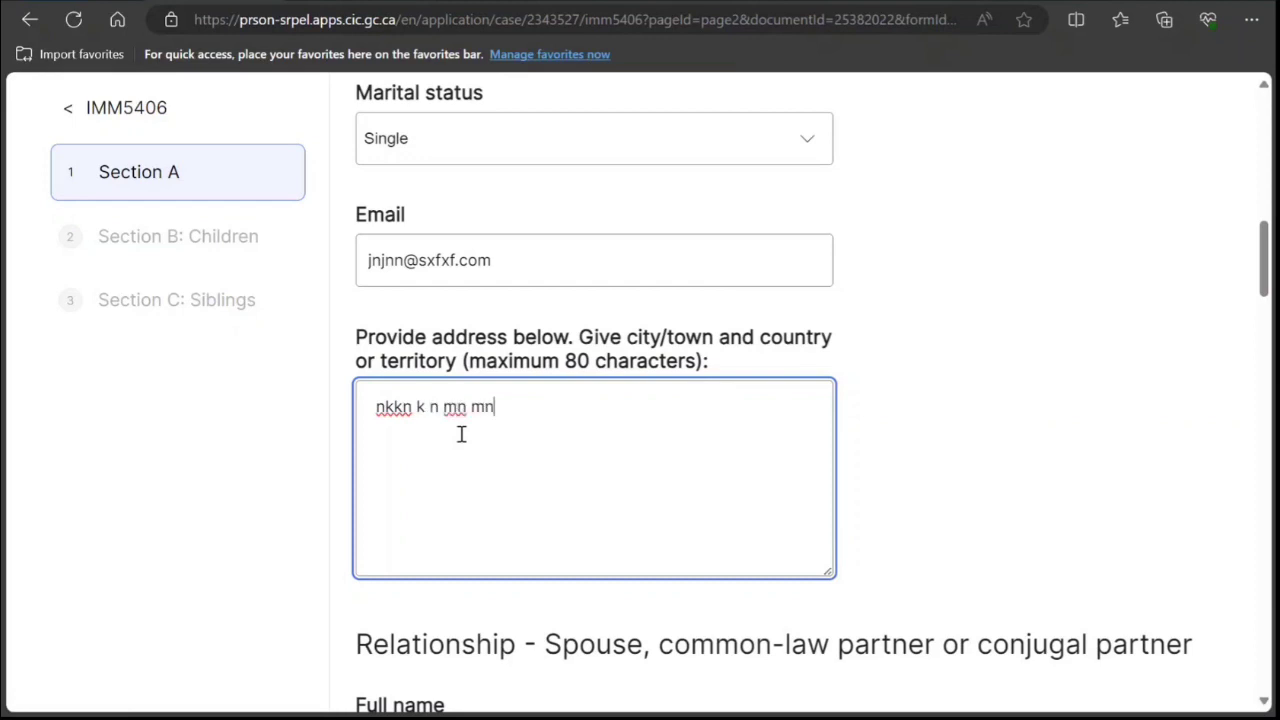
pyautogui.write('m mn nn')
# Fill the spouse's Full name field with 'Not Applicable'.
pyautogui.scroll(-4, 517, 460)
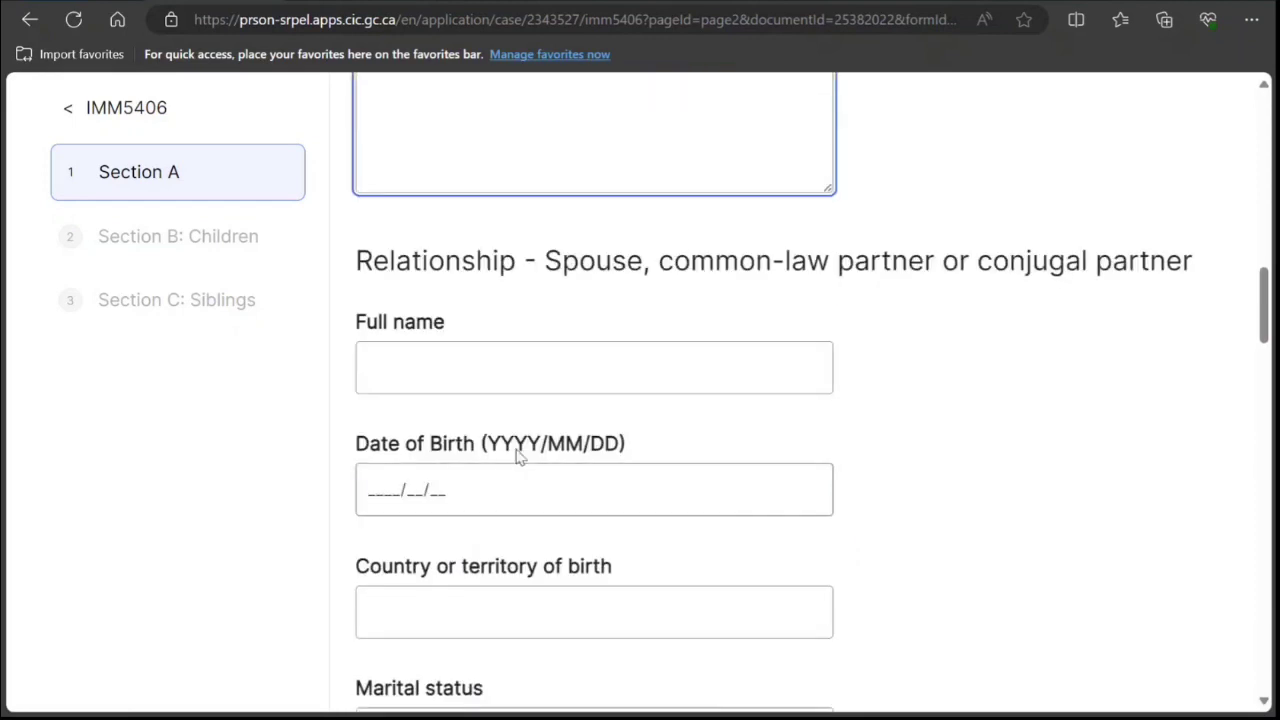
pyautogui.click(694, 360)
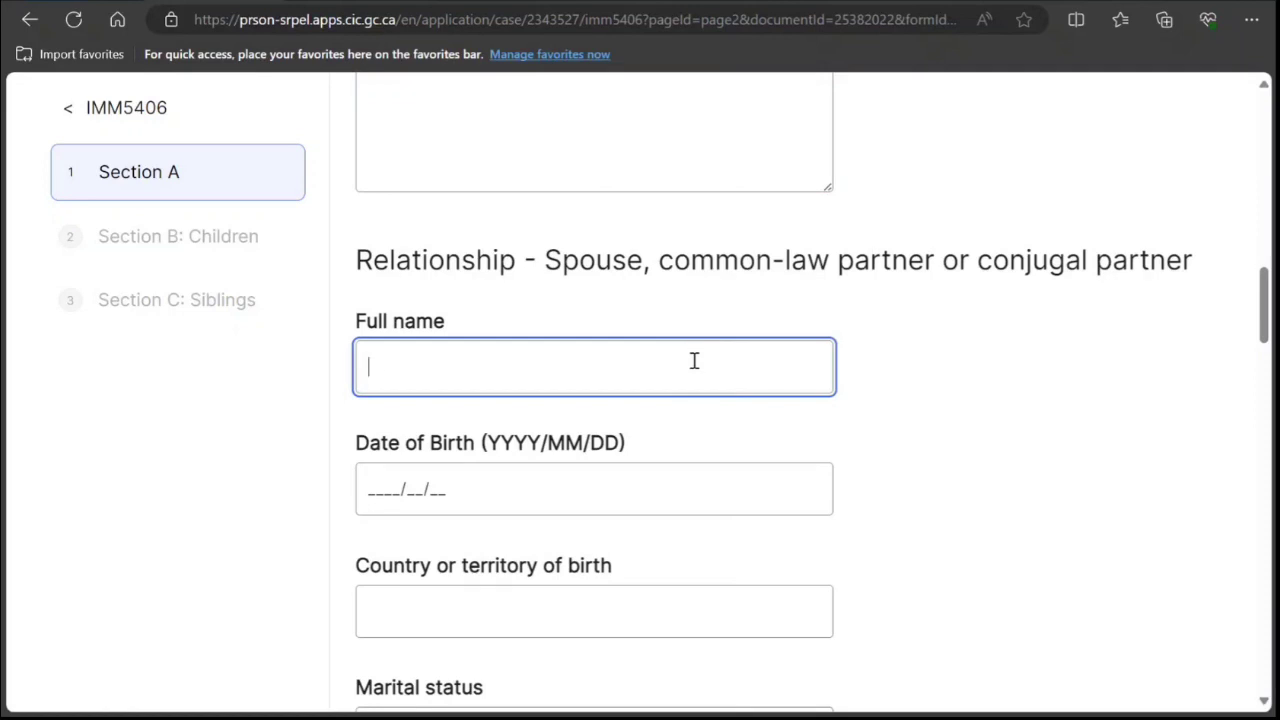
pyautogui.write('Not Applicable')
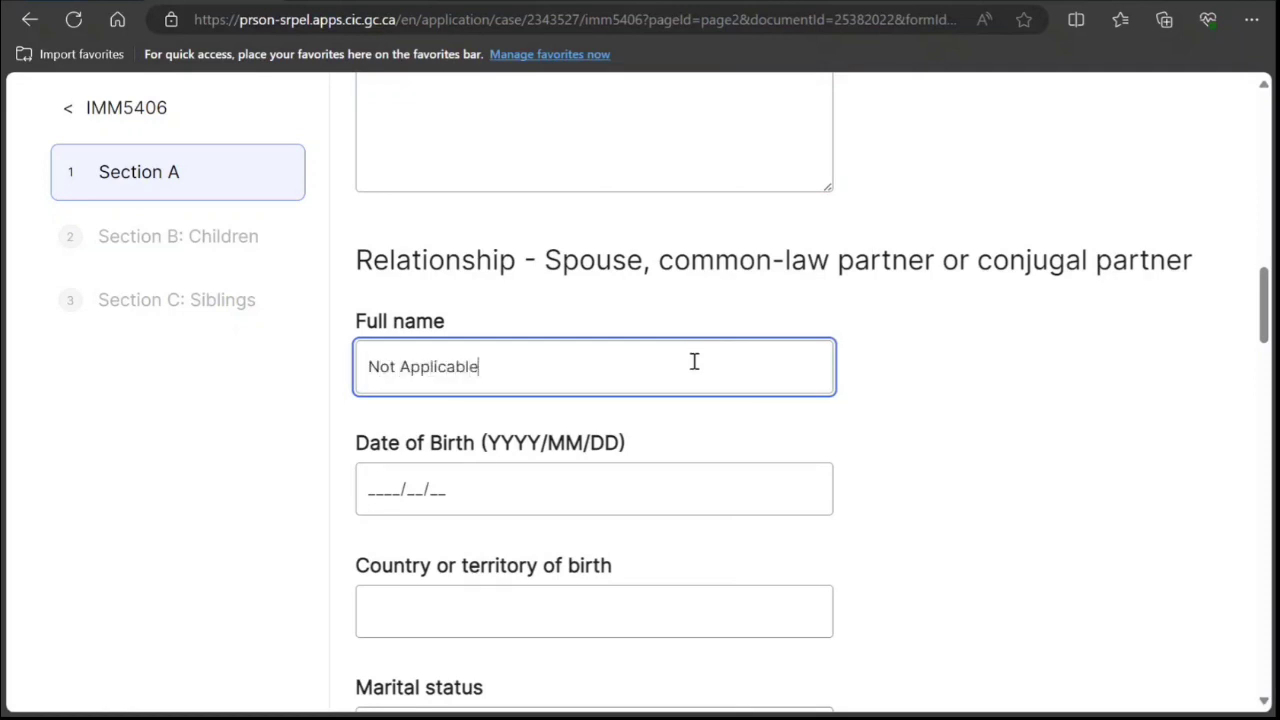
pyautogui.scroll(-10, 694, 360)
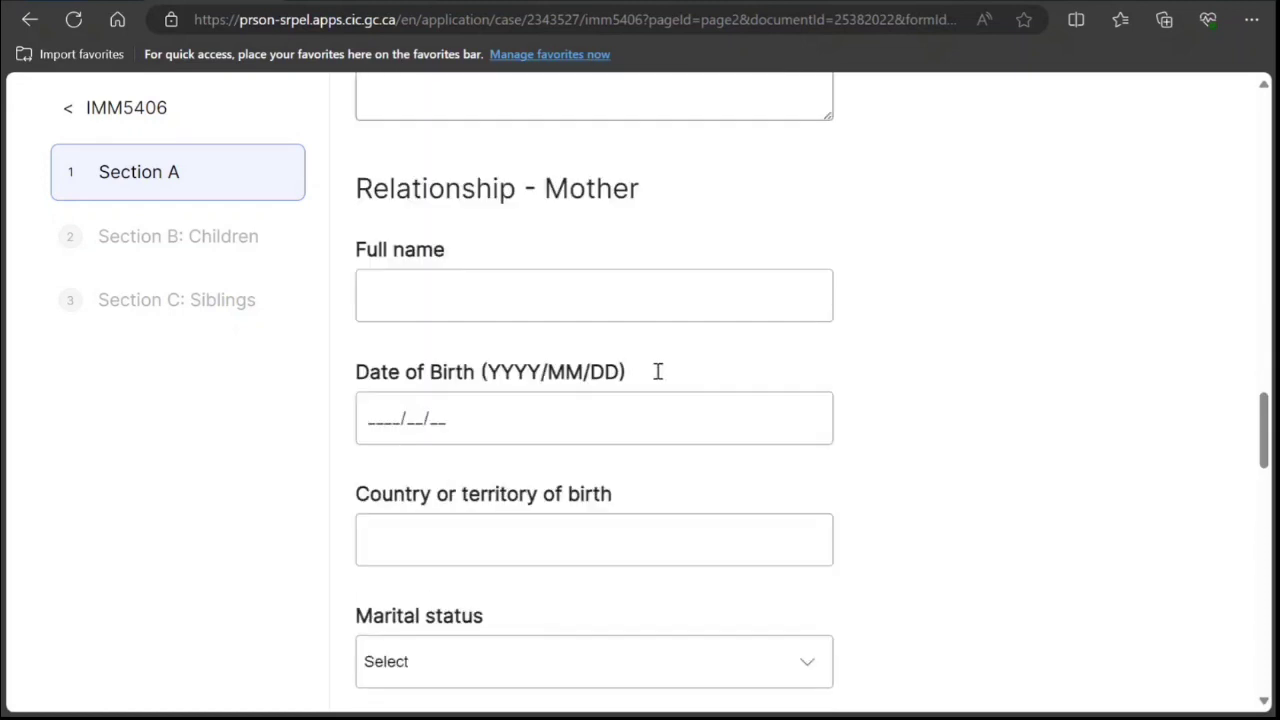
pyautogui.click(605, 292)
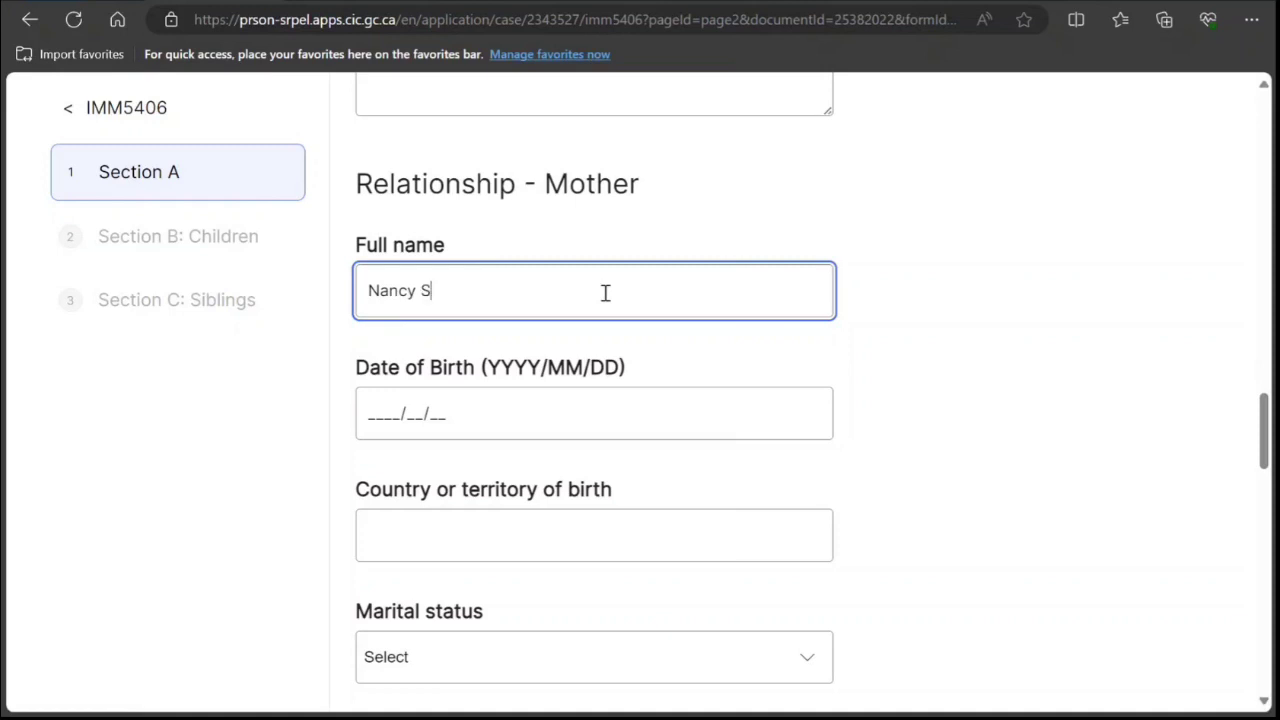
pyautogui.write('Nancy Smith')
pyautogui.click(370, 412)
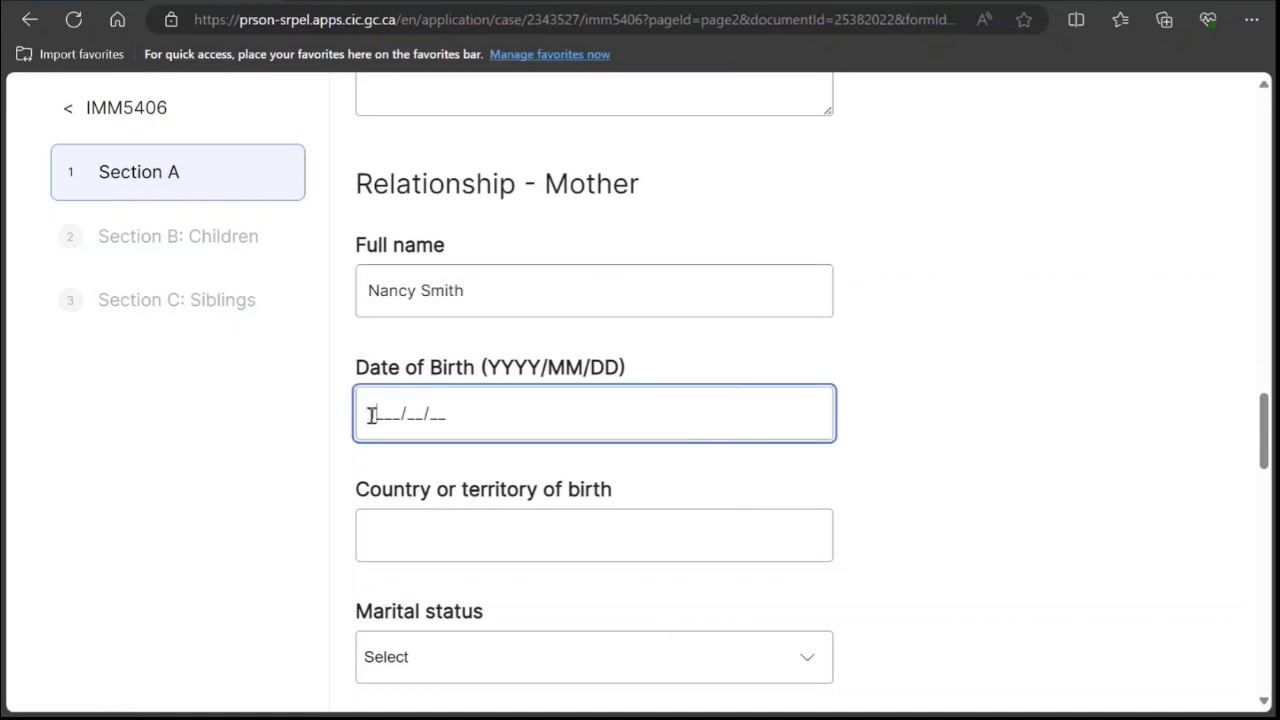
pyautogui.write('1975/10/19')
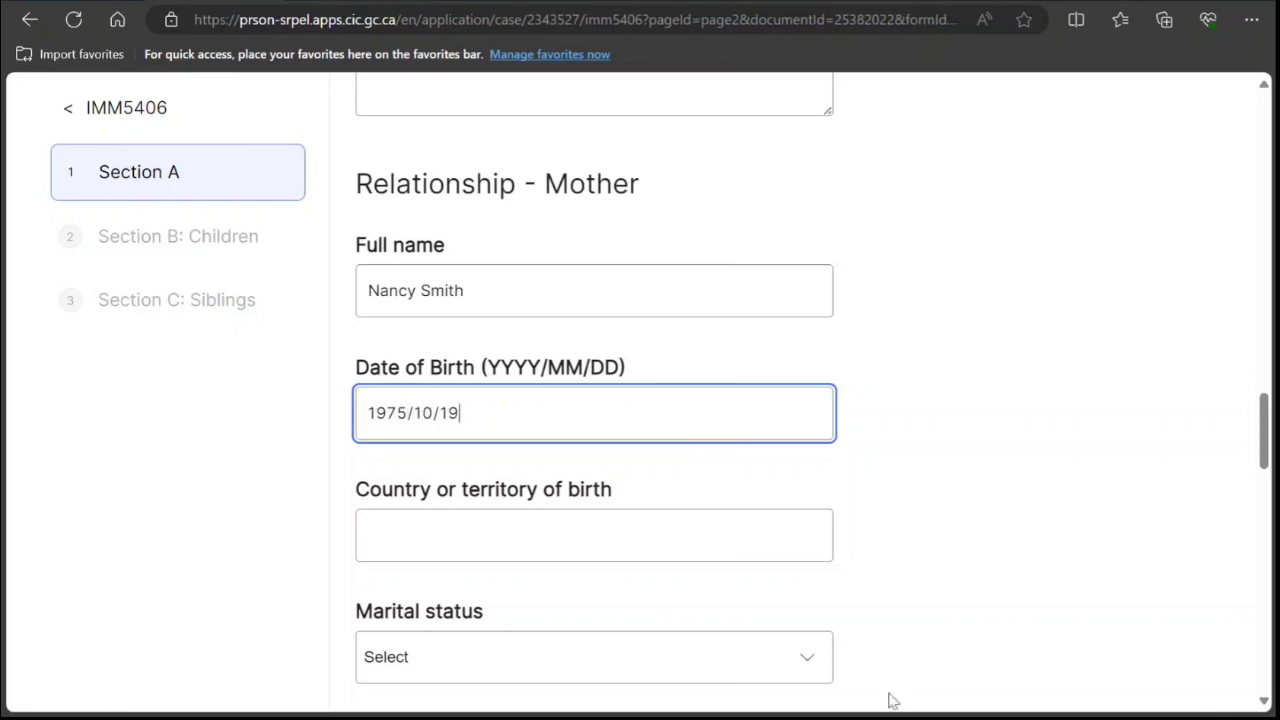
pyautogui.click(680, 520)
pyautogui.write('India')
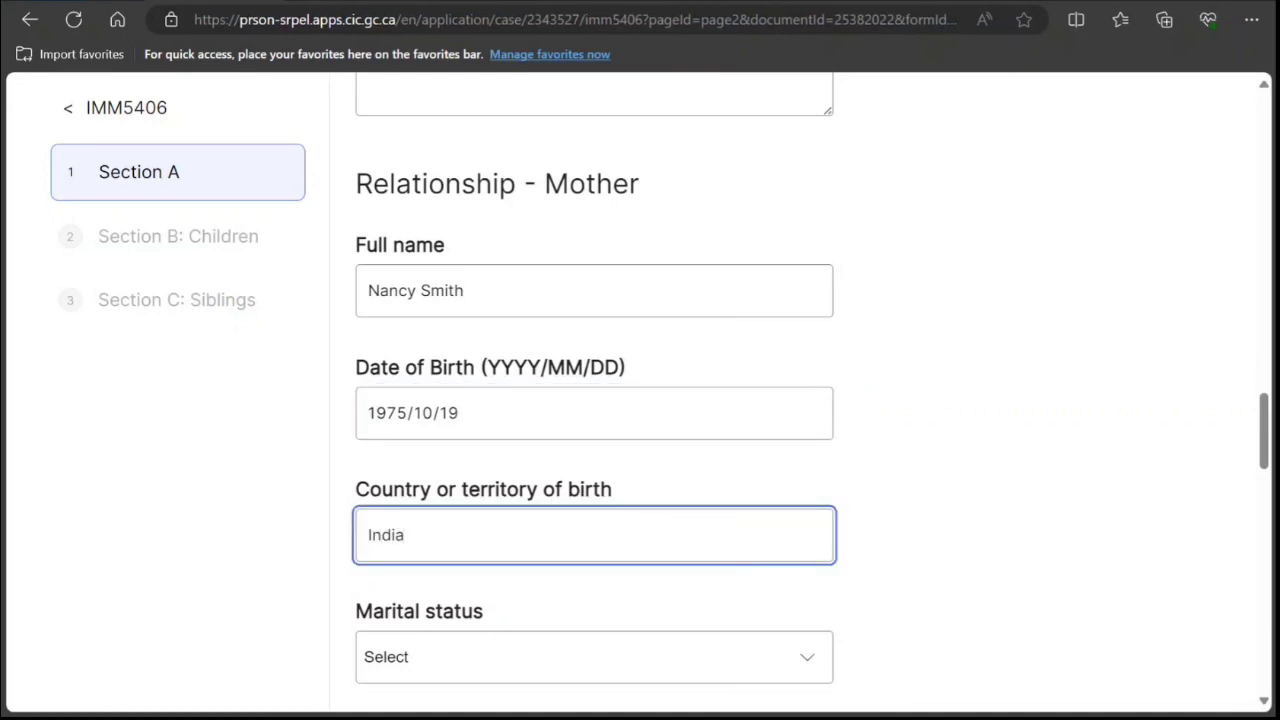
# Set the mother's marital status to Married, add her e-mail, and select her name for copying.
pyautogui.scroll(-2, 566, 457)
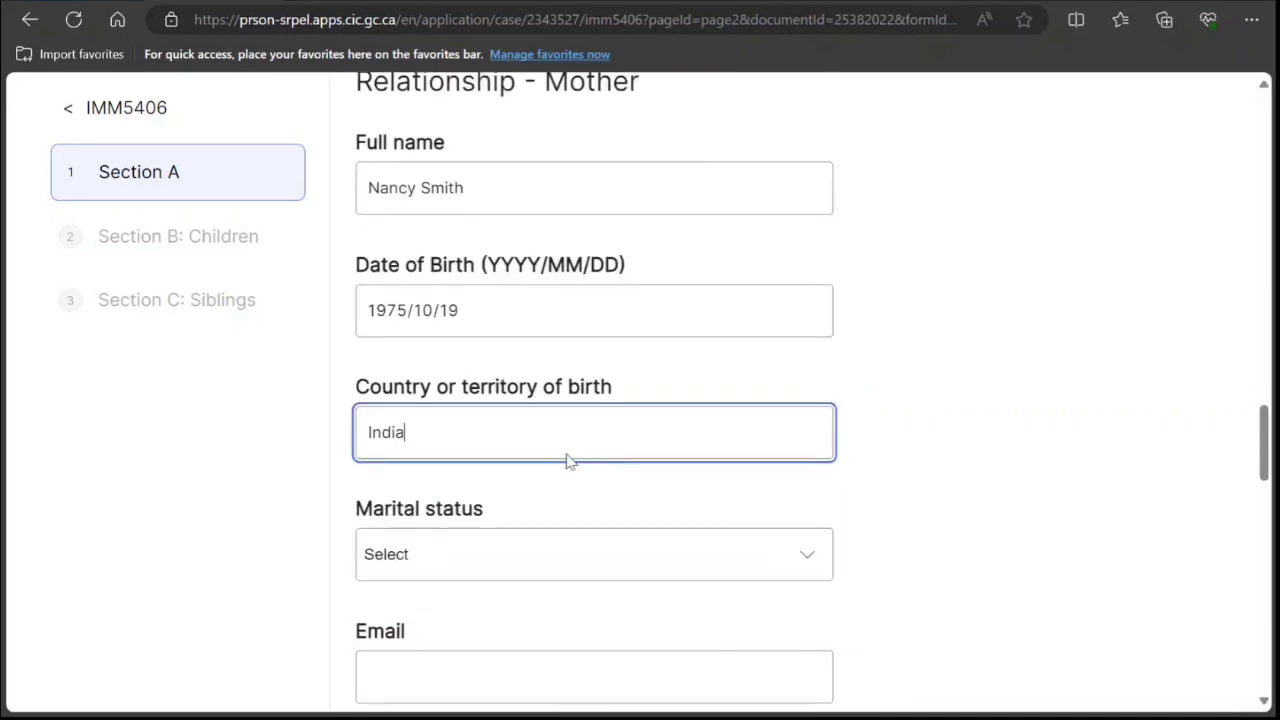
pyautogui.click(500, 478)
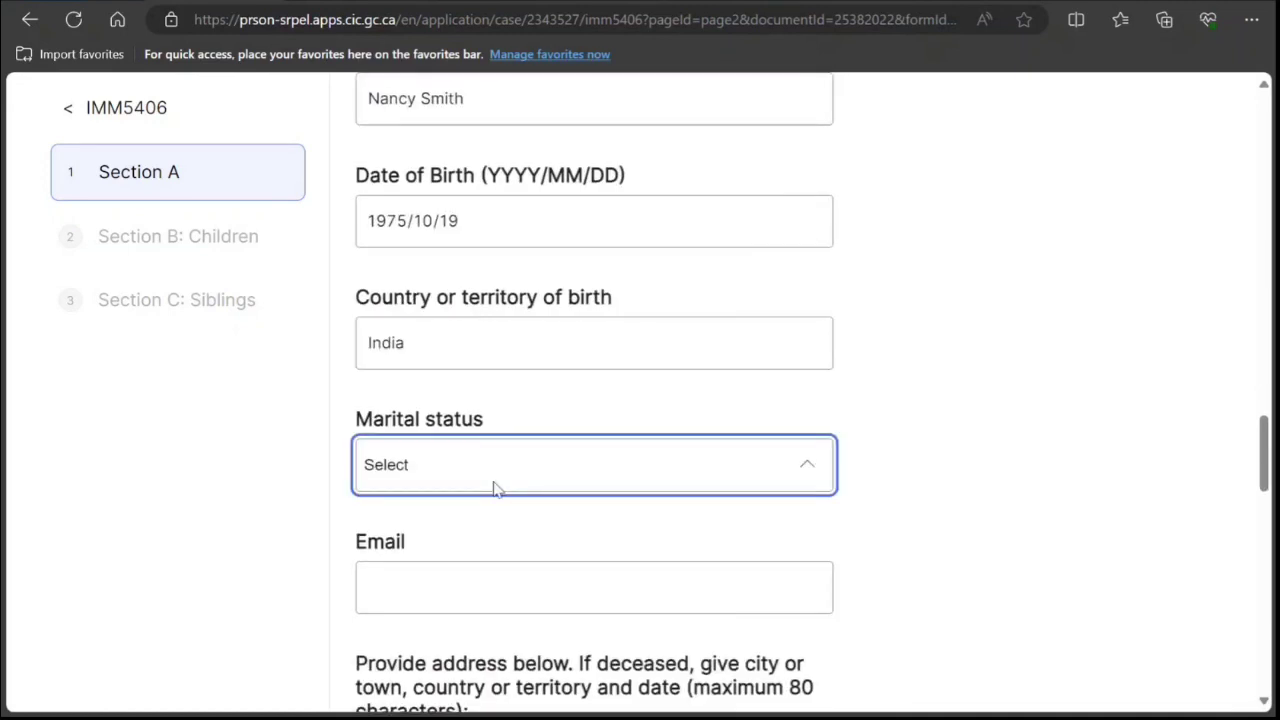
pyautogui.click(455, 612)
pyautogui.click(477, 576)
pyautogui.write('nmnmn@gfcfcf.com')
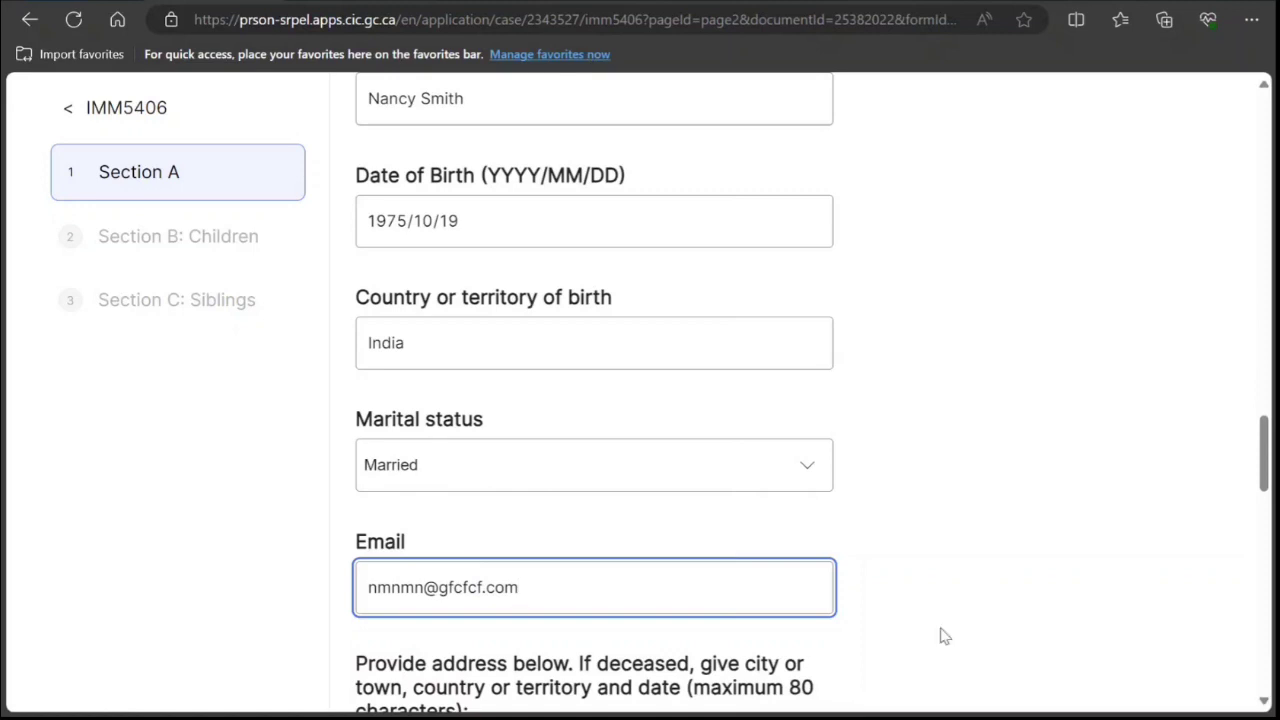
pyautogui.scroll(1, 703, 360)
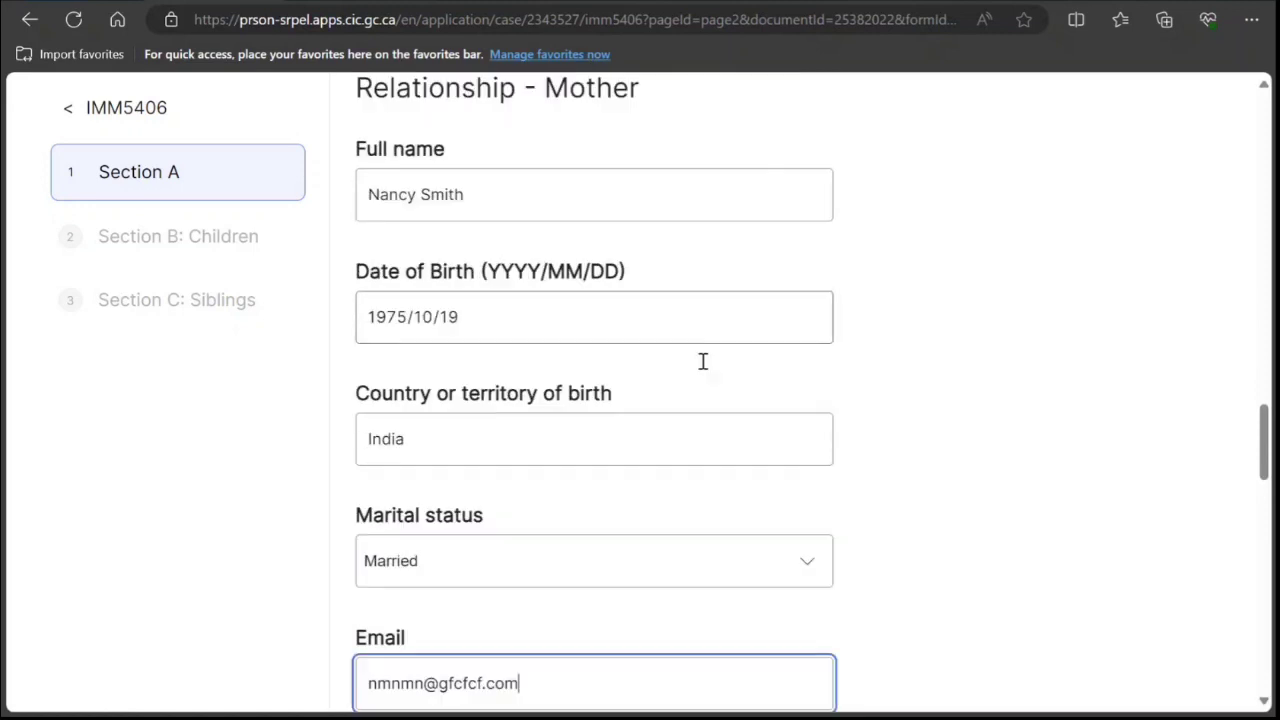
pyautogui.moveTo(494, 196); pyautogui.dragTo(347, 207)
pyautogui.hotkey('ctrl', 'c')
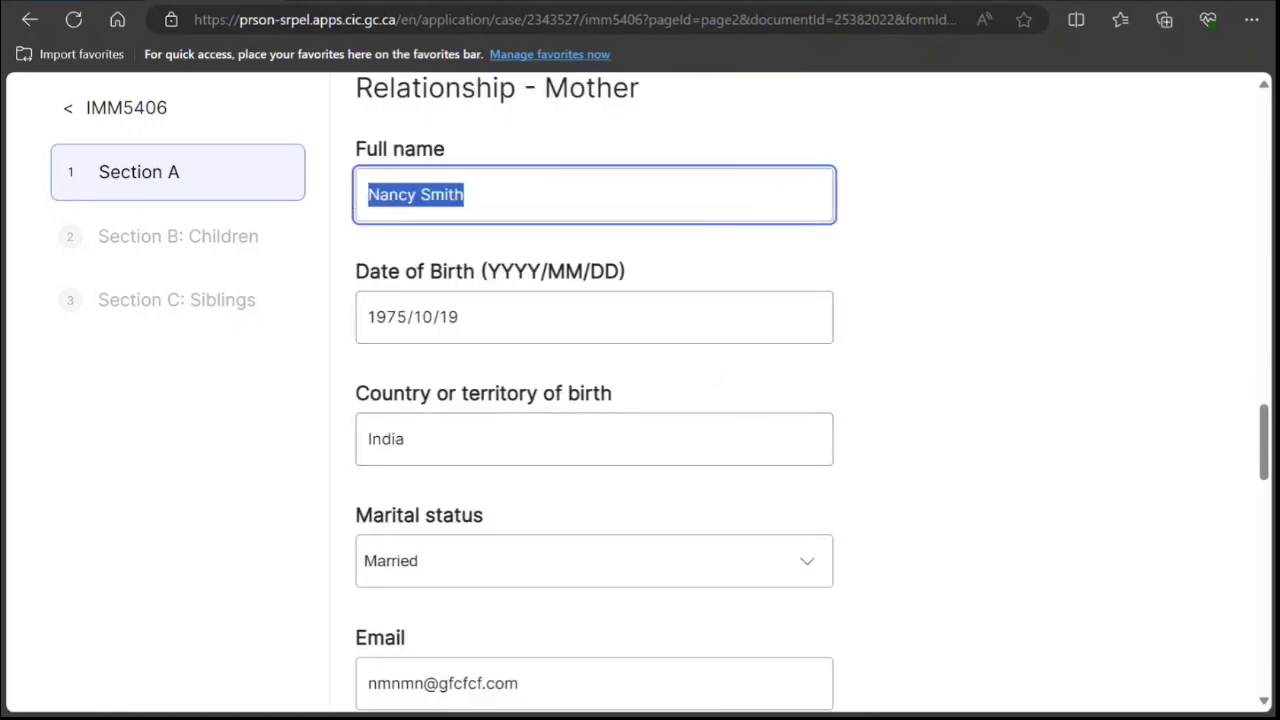
pyautogui.click(1070, 2)
# Translate the mother's name into Hindi in the translator and copy the Hindi result.
pyautogui.click(401, 386)
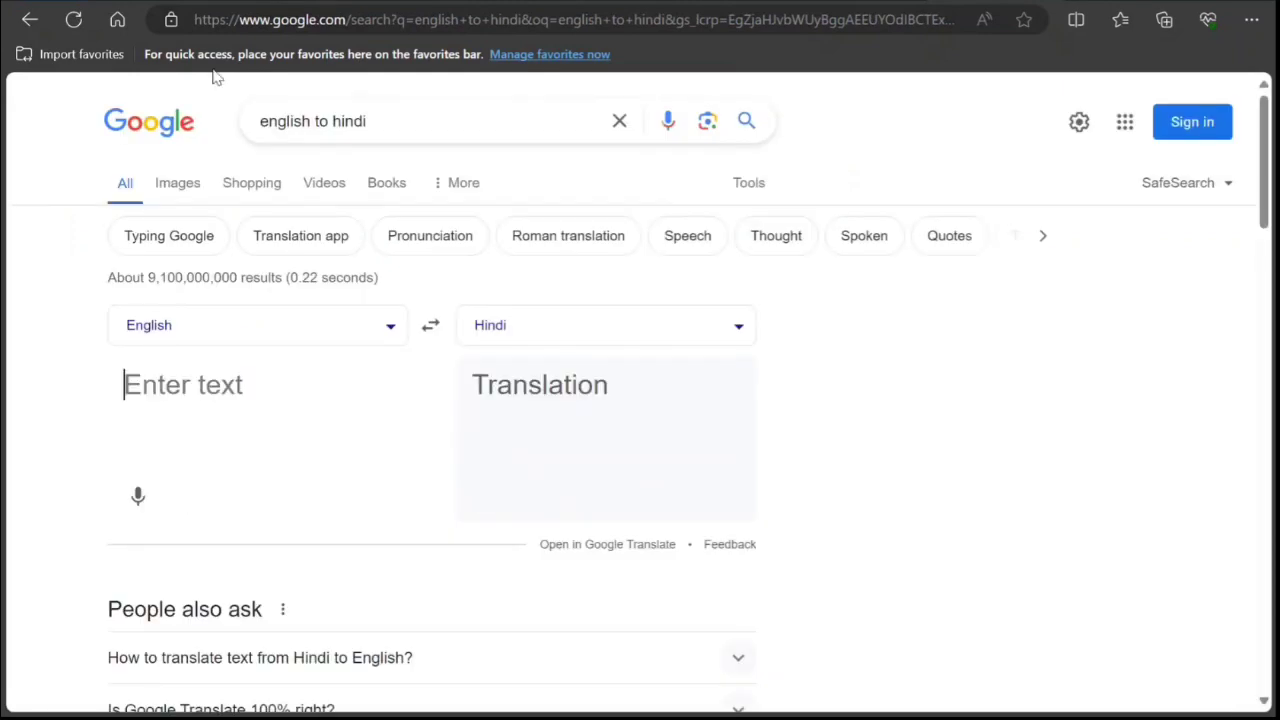
pyautogui.hotkey('ctrl', 'v')
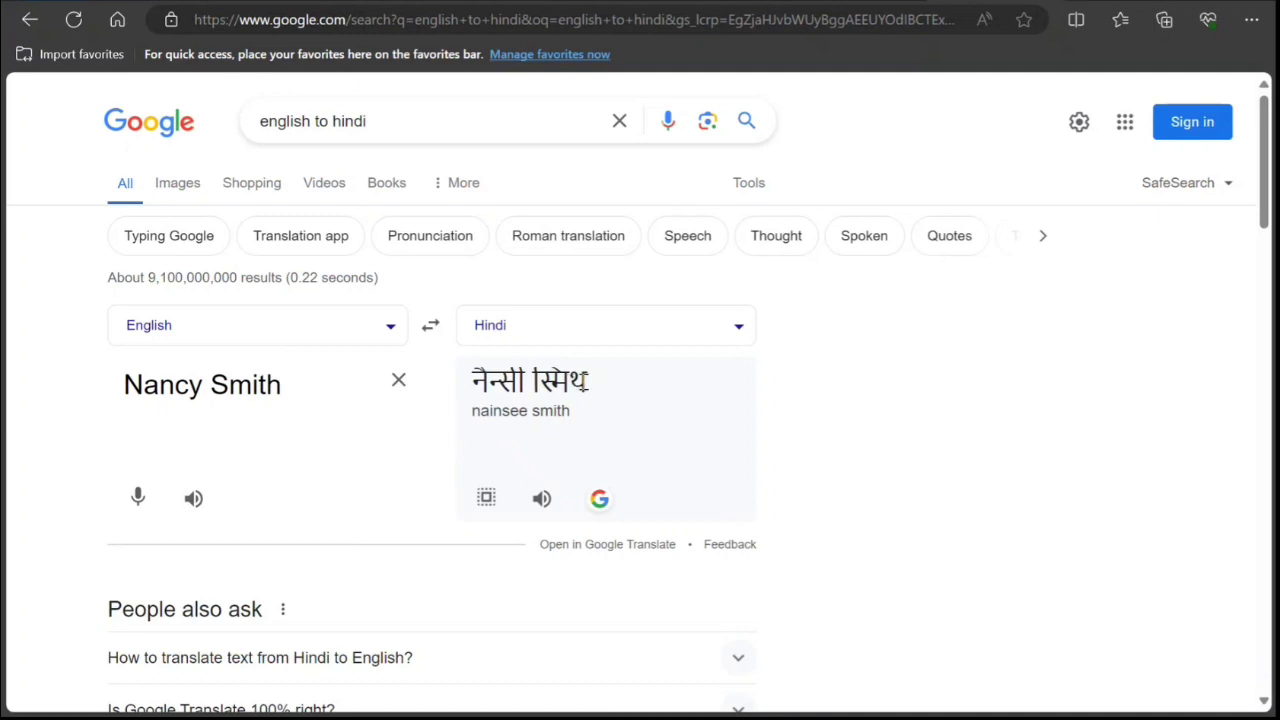
pyautogui.moveTo(588, 381); pyautogui.dragTo(470, 383)
pyautogui.hotkey('ctrl', 'c')
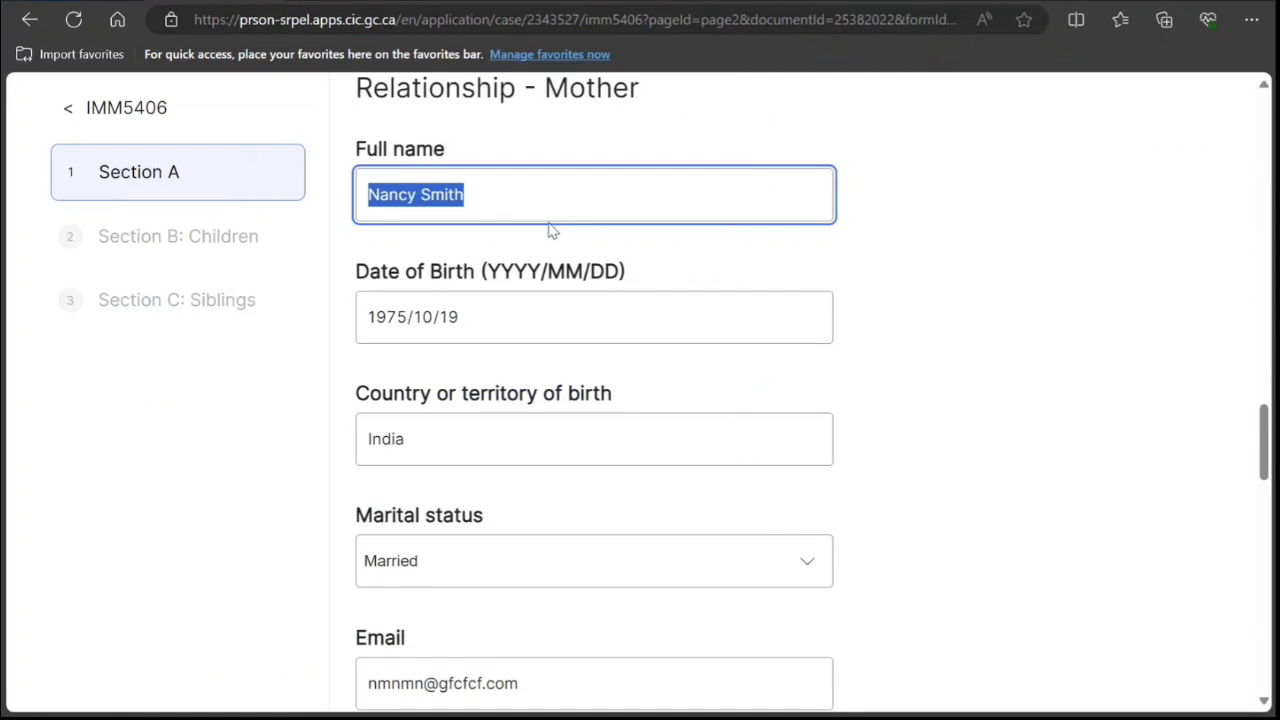
pyautogui.click(525, 183)
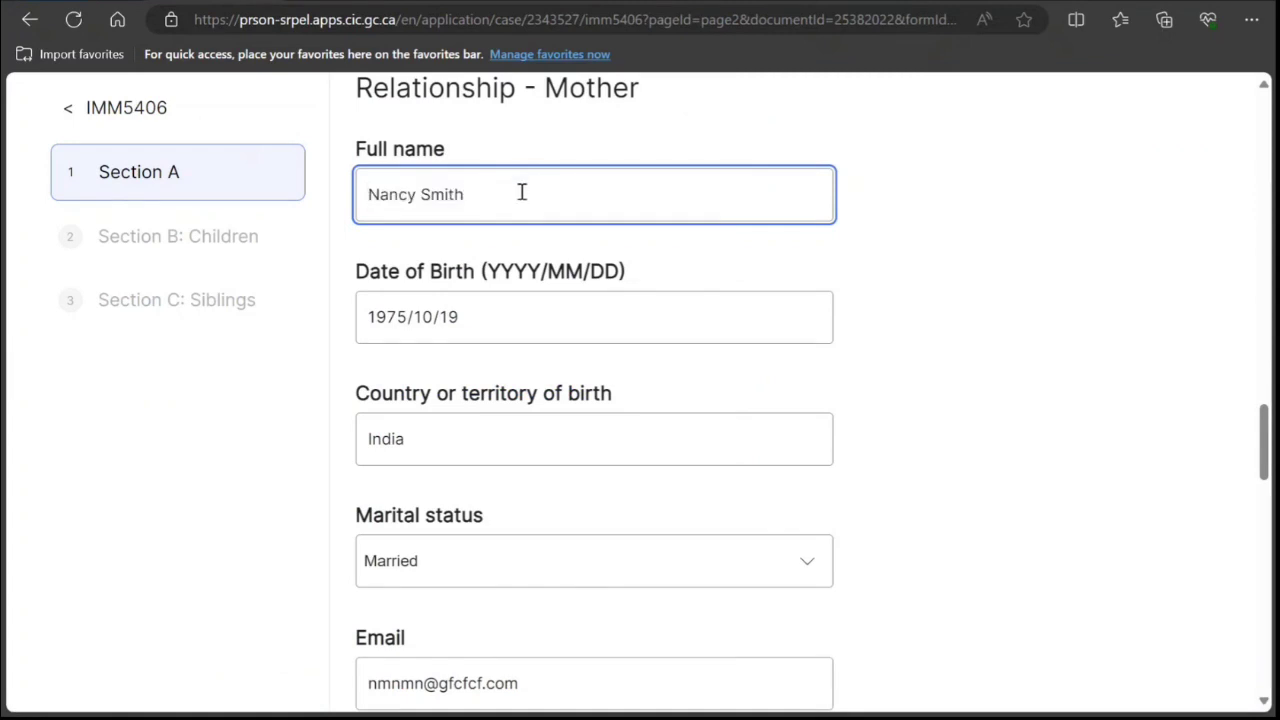
# Append the Hindi spelling after the mother's English name and fill in her address.
pyautogui.hotkey('ctrl', 'v')
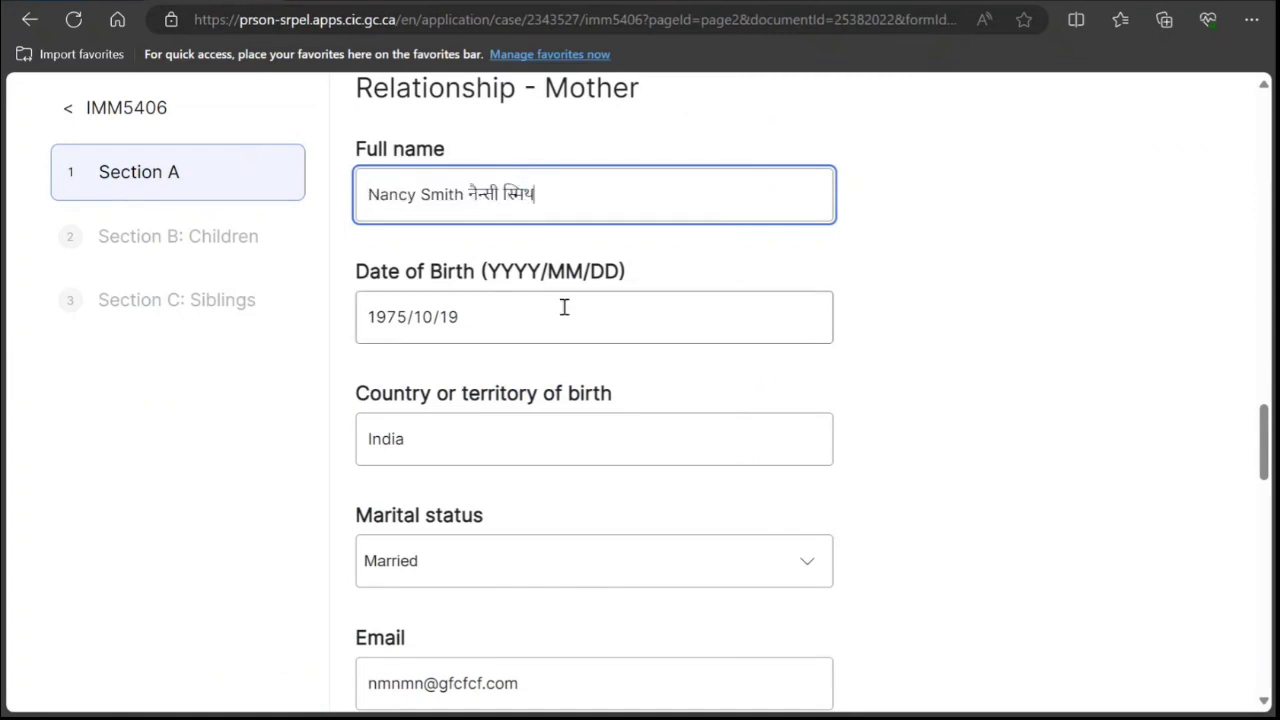
pyautogui.scroll(-5, 563, 308)
pyautogui.click(528, 445)
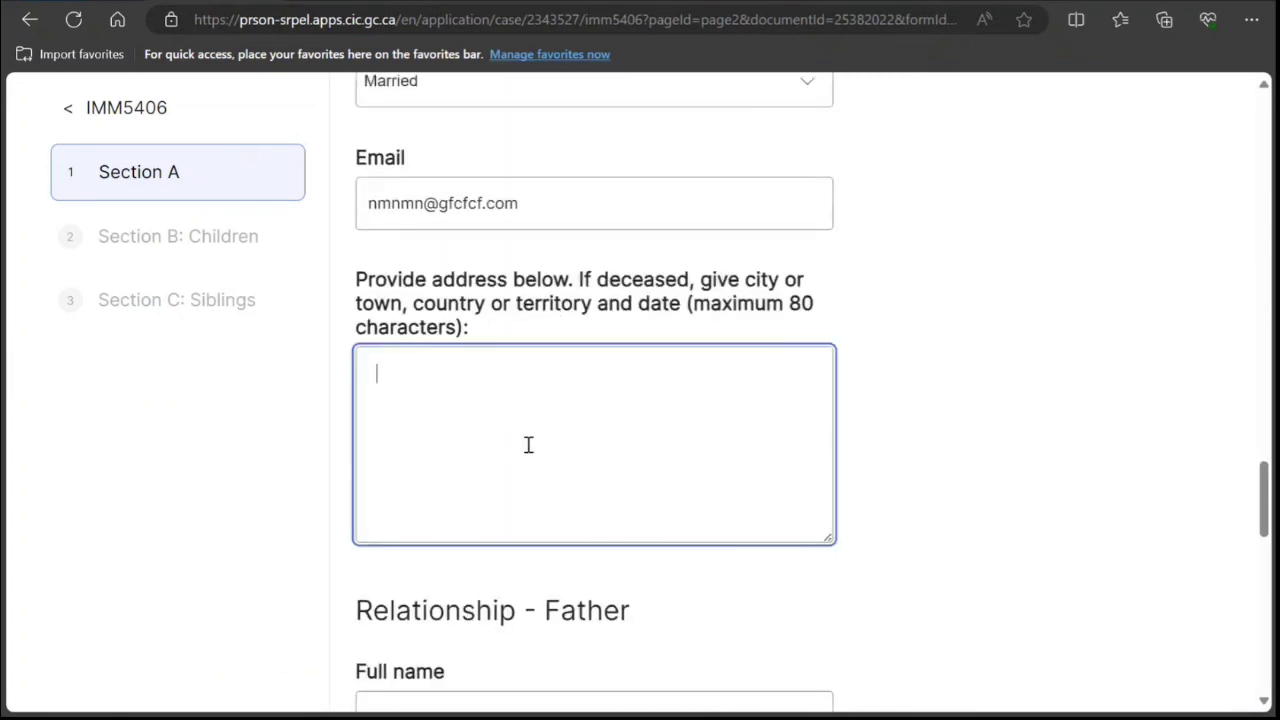
pyautogui.write('nknknk kn mn')
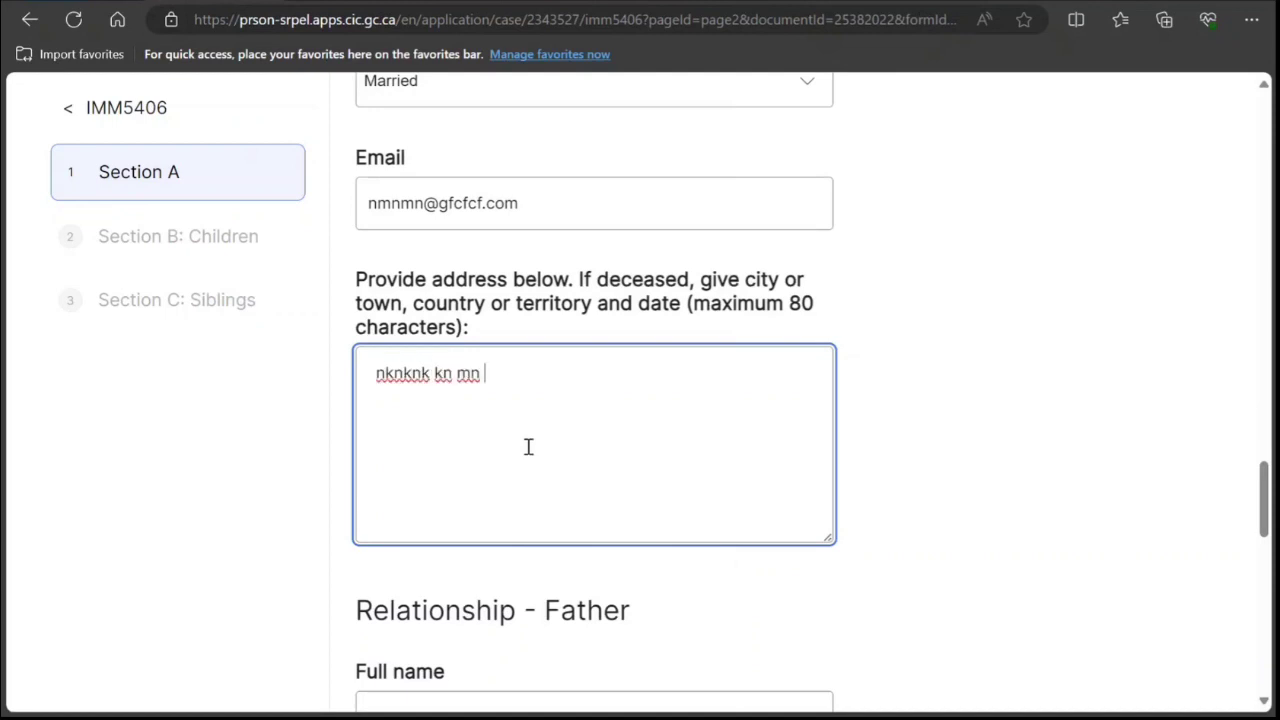
# Enter the father's full name in English.
pyautogui.scroll(-3, 429, 423)
pyautogui.click(434, 435)
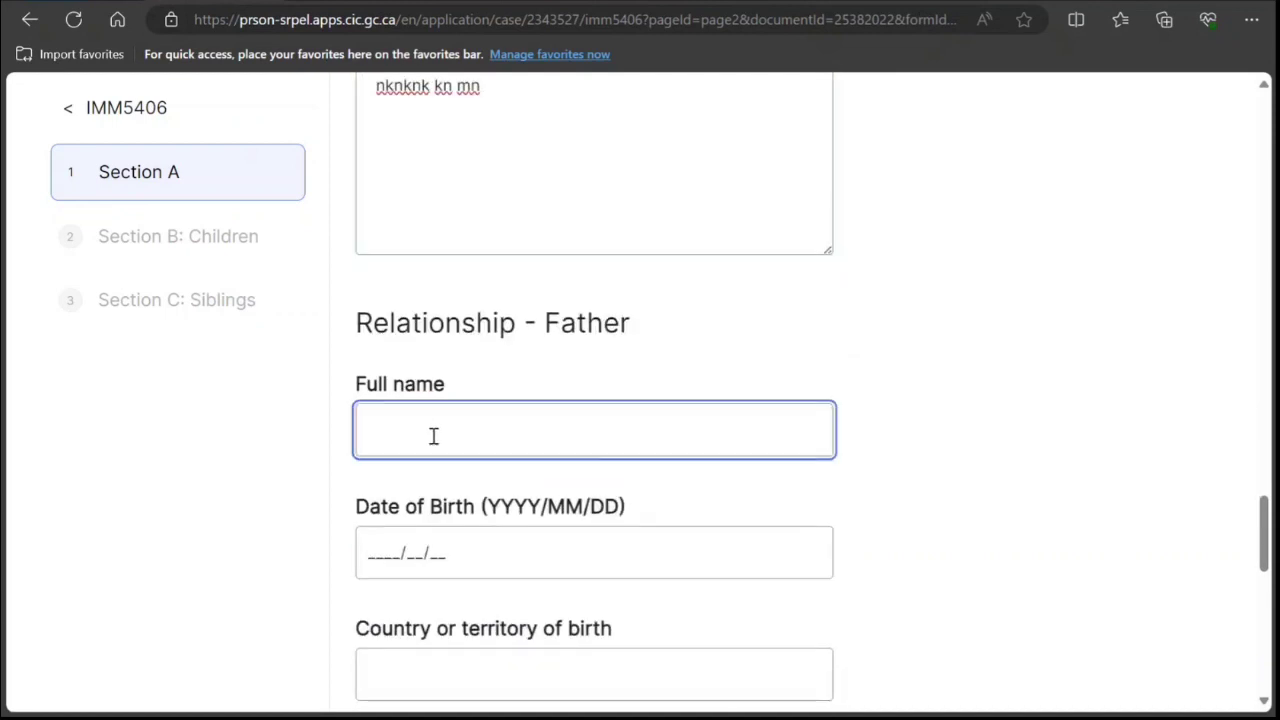
pyautogui.write('Peter Smith')
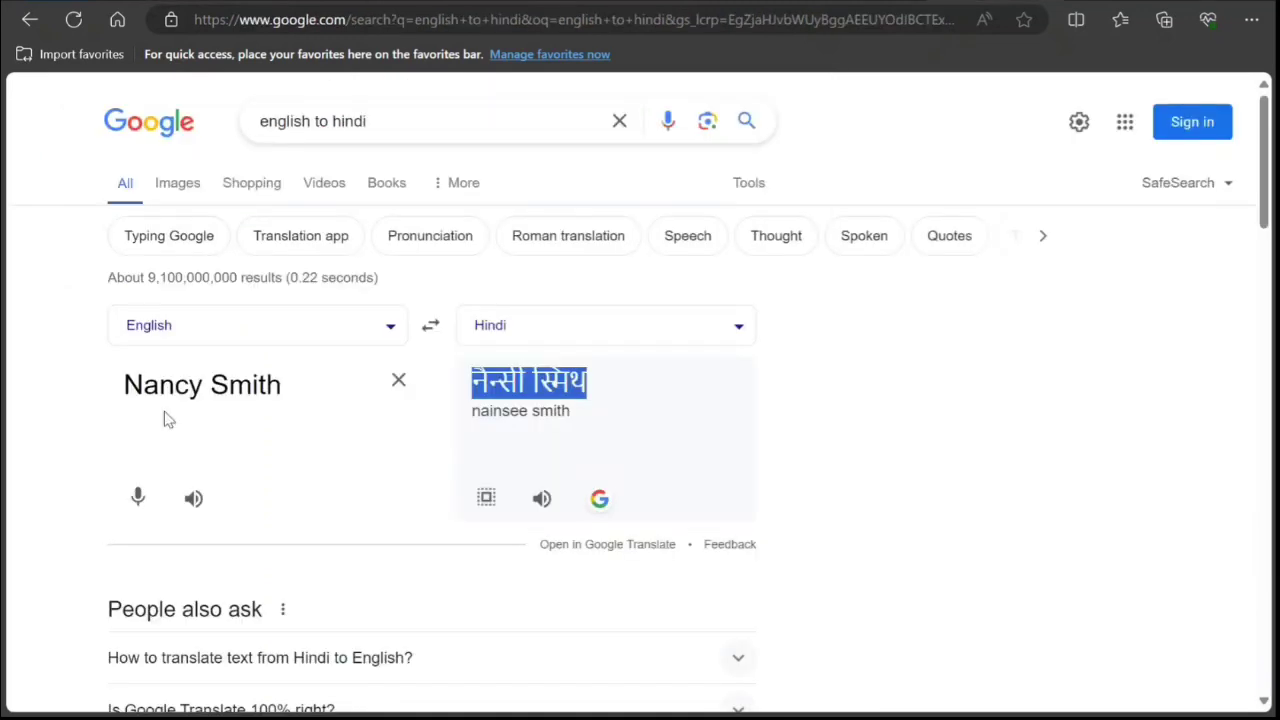
# Replace the translator's first name with the father's and select his Hindi-script name.
pyautogui.tripleClick(195, 388)
pyautogui.click(199, 388)
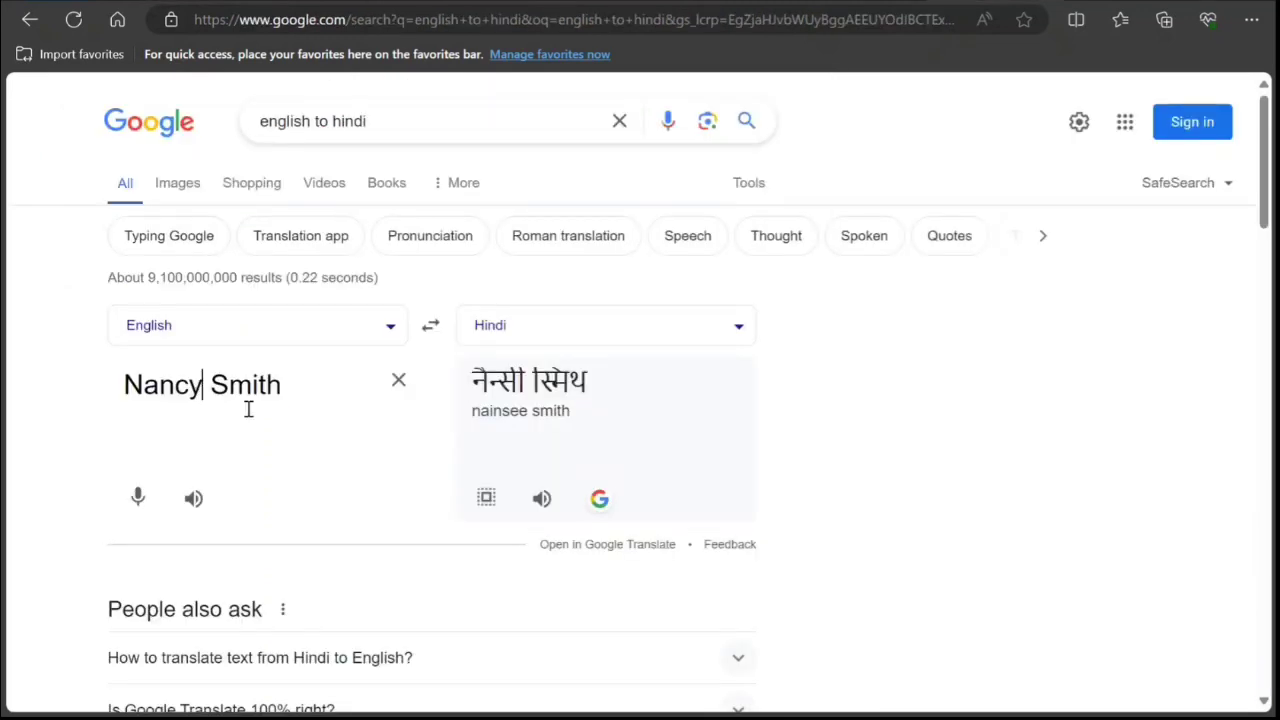
pyautogui.press('BackSpace')
pyautogui.press('BackSpace')
pyautogui.press('BackSpace')
pyautogui.press('BackSpace')
pyautogui.press('BackSpace')
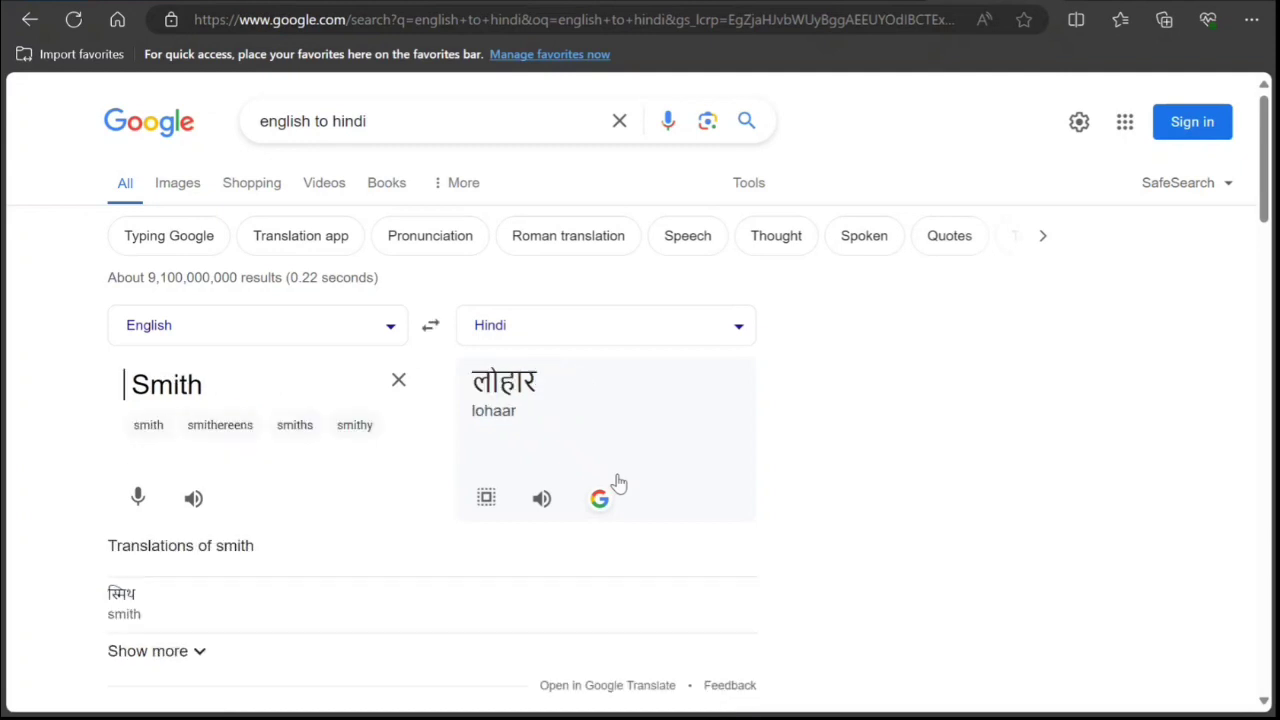
pyautogui.write('Peter')
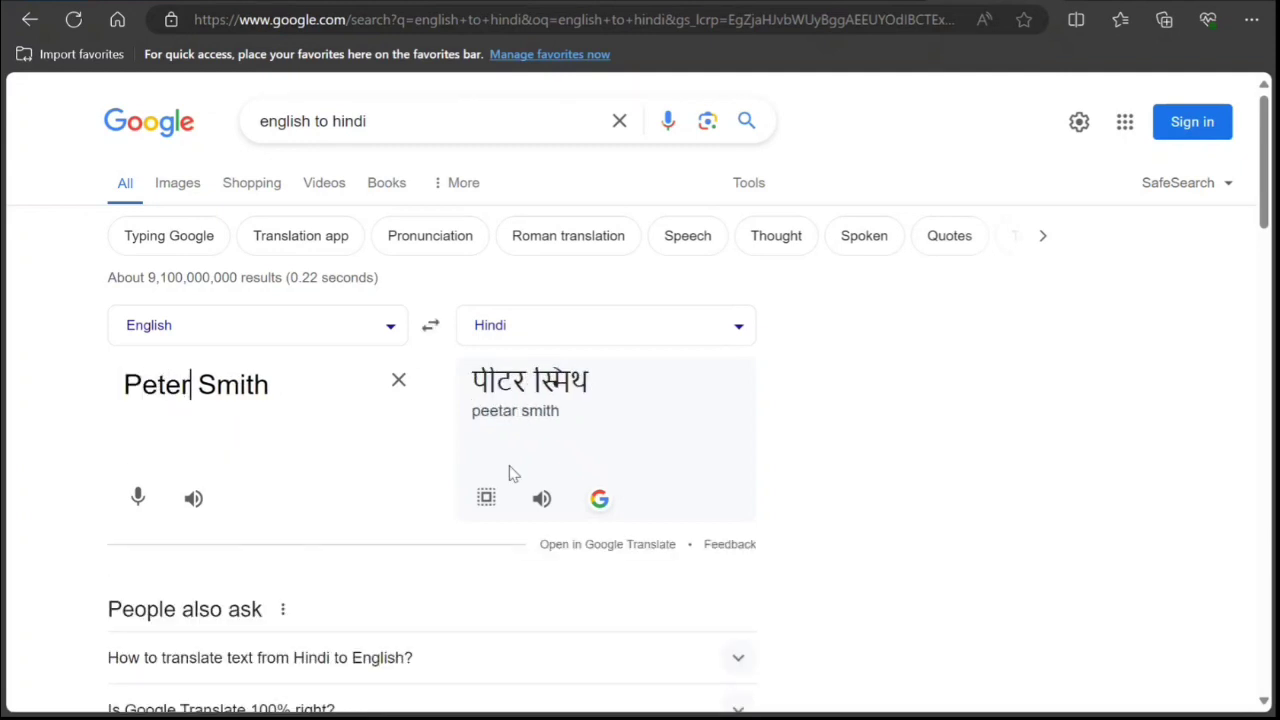
pyautogui.tripleClick(515, 382)
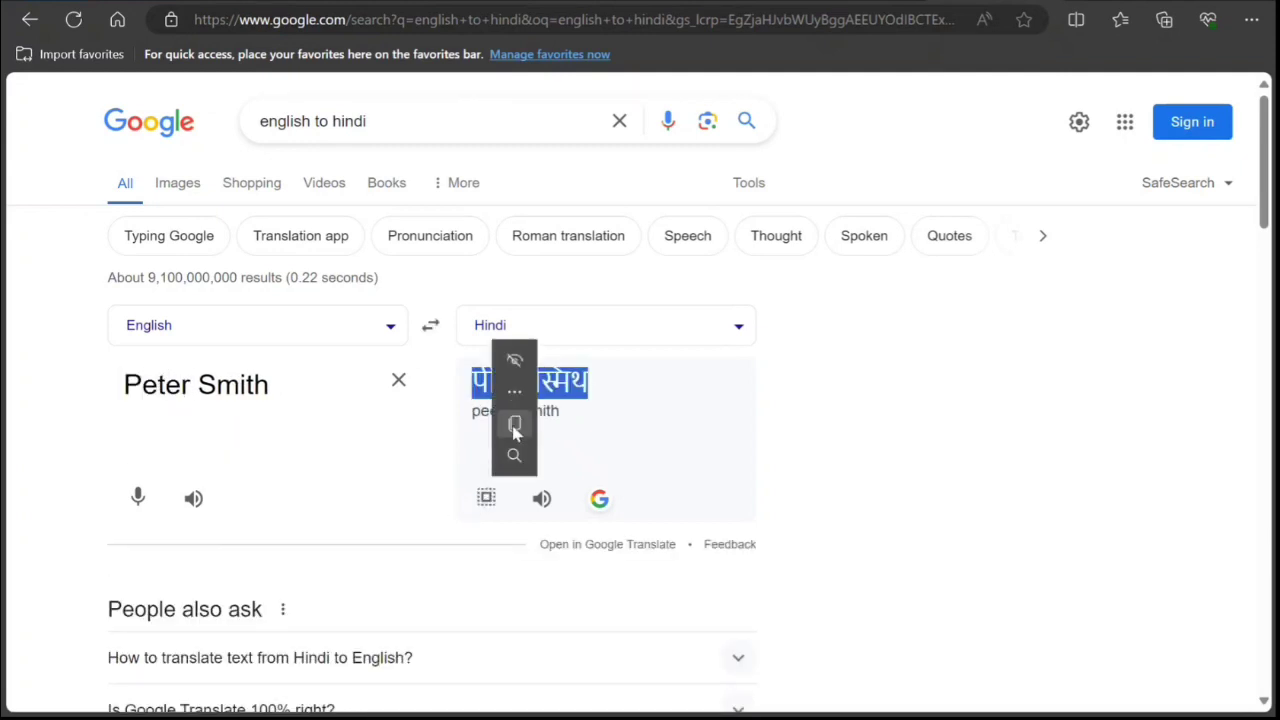
pyautogui.hotkey('ctrl', 'Tab')
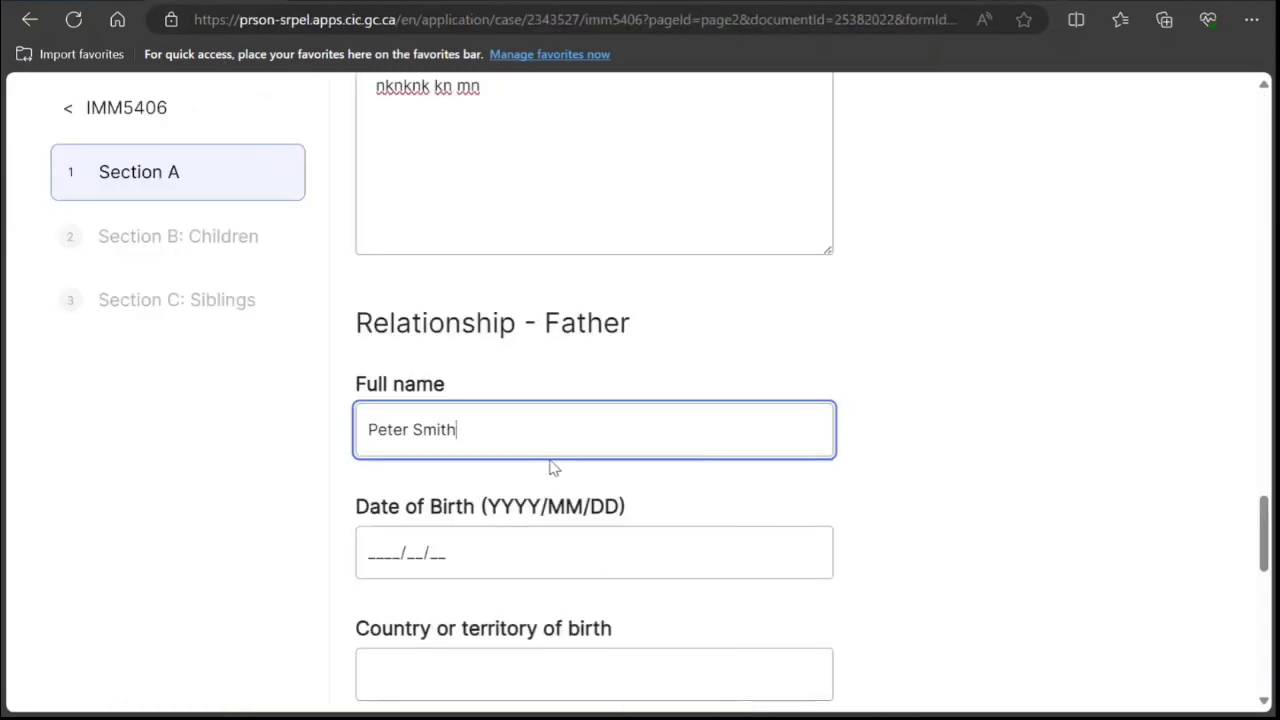
pyautogui.hotkey('ctrl', 'v')
pyautogui.scroll(-1, 555, 468)
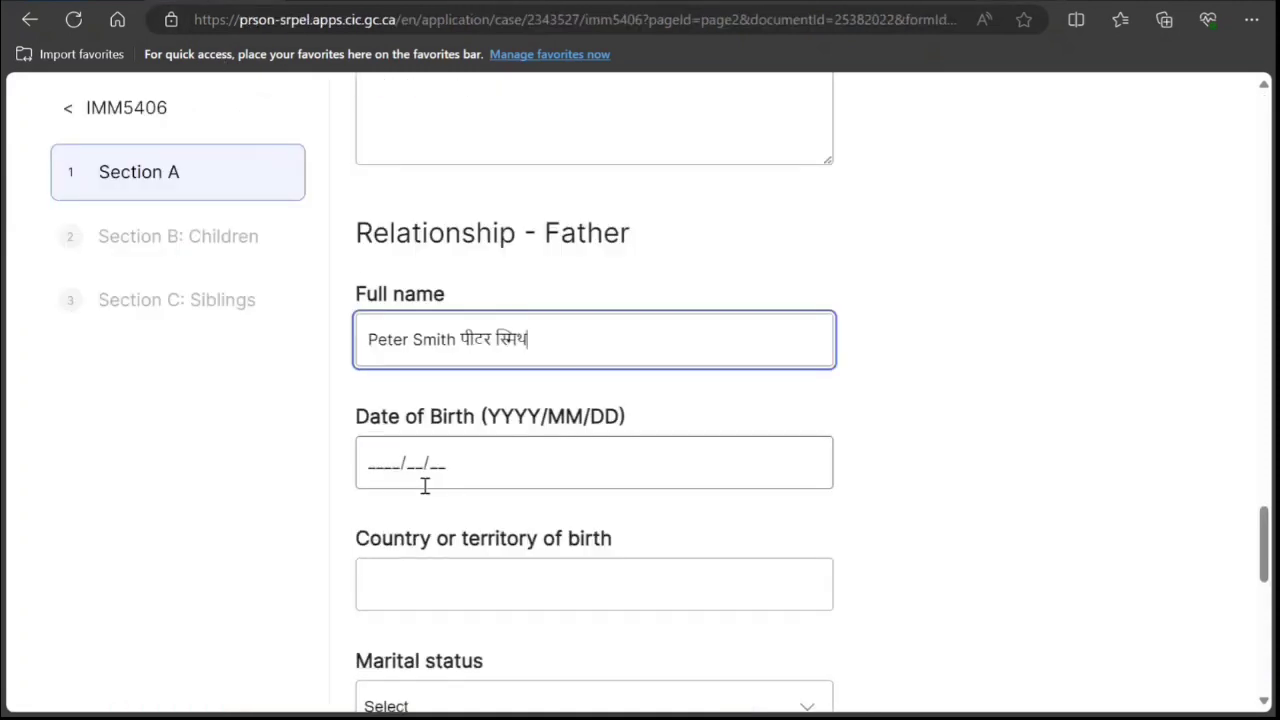
pyautogui.click(377, 454)
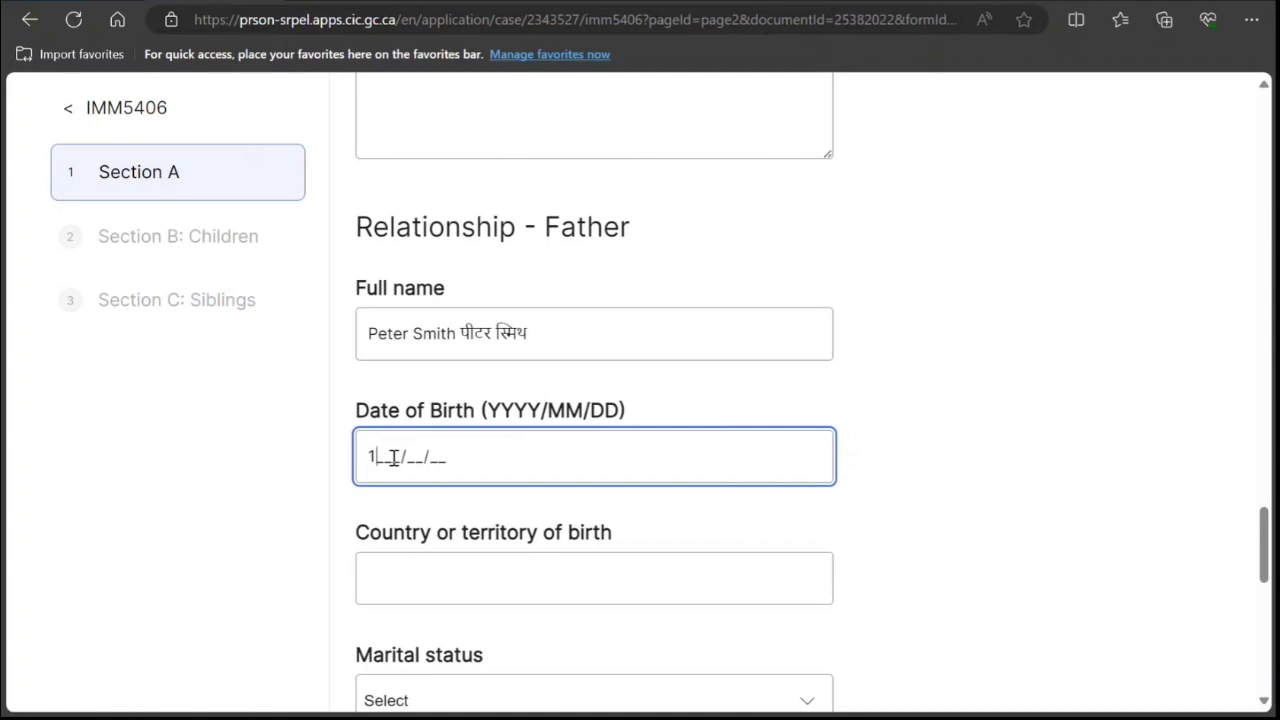
pyautogui.write('1972/10/19')
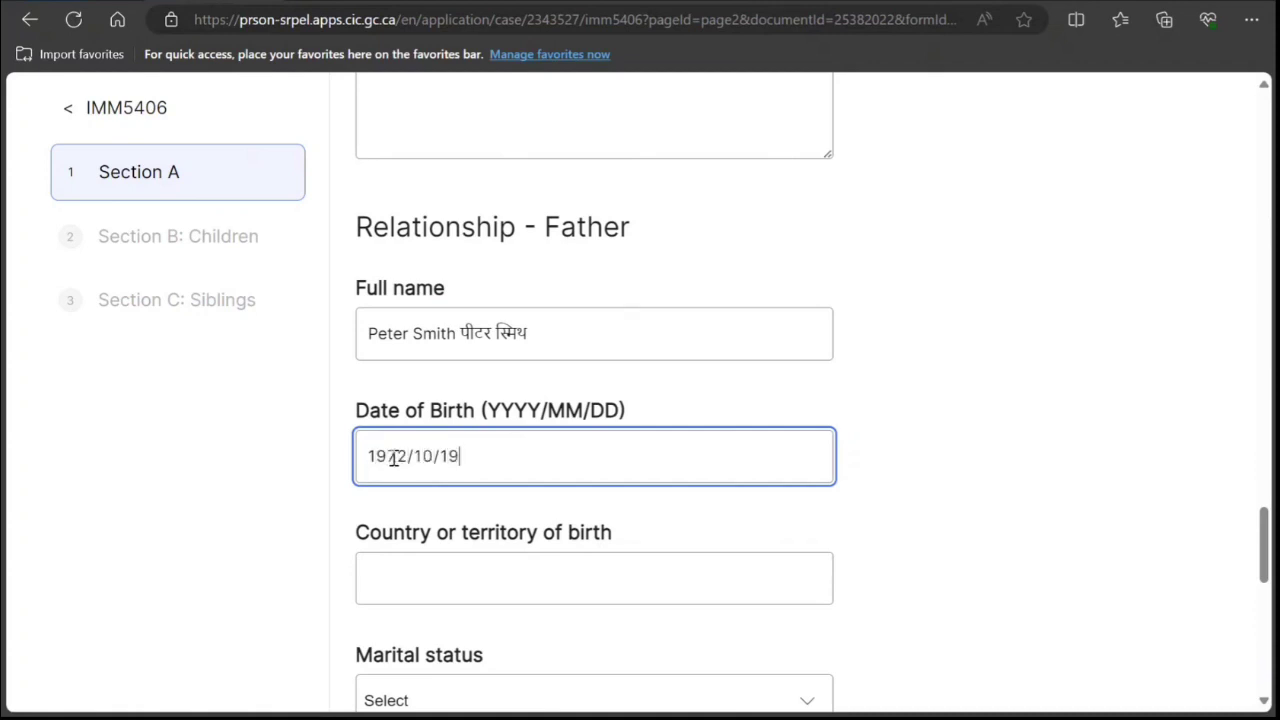
pyautogui.scroll(-2, 420, 440)
pyautogui.click(476, 404)
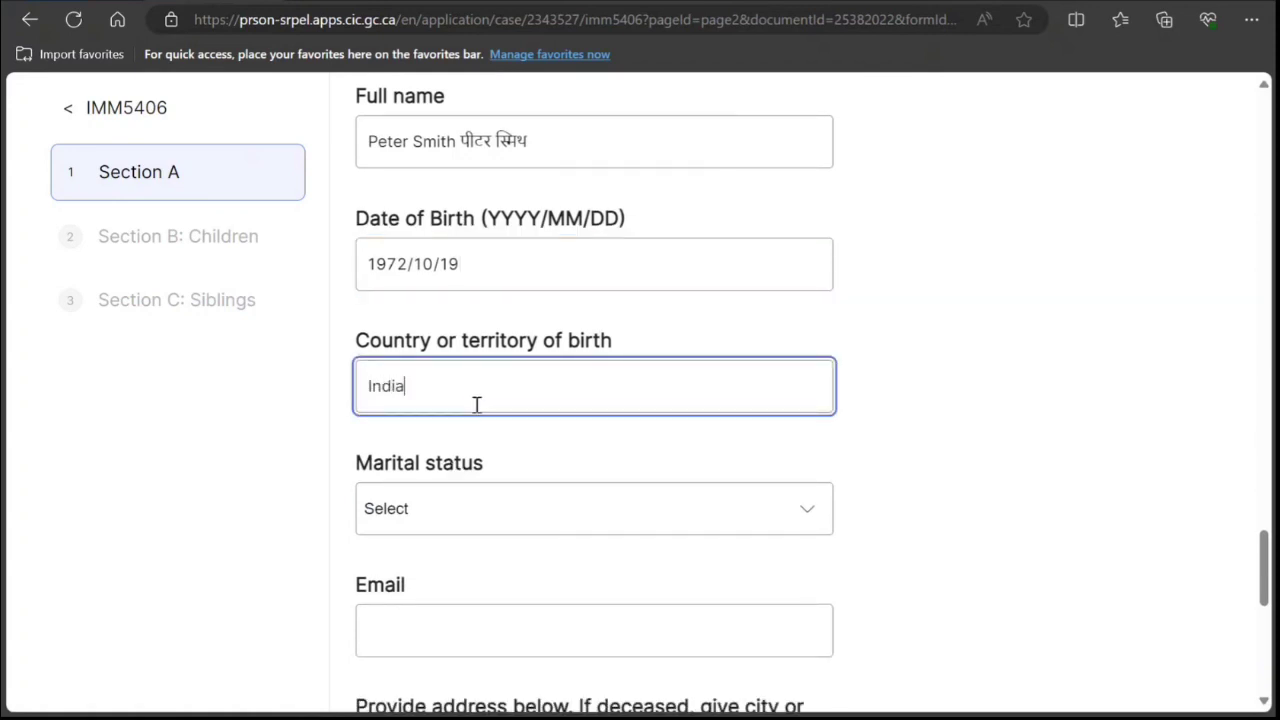
# Set the family member's country of birth to India and marital status to Married.
pyautogui.write('India')
pyautogui.click(471, 515)
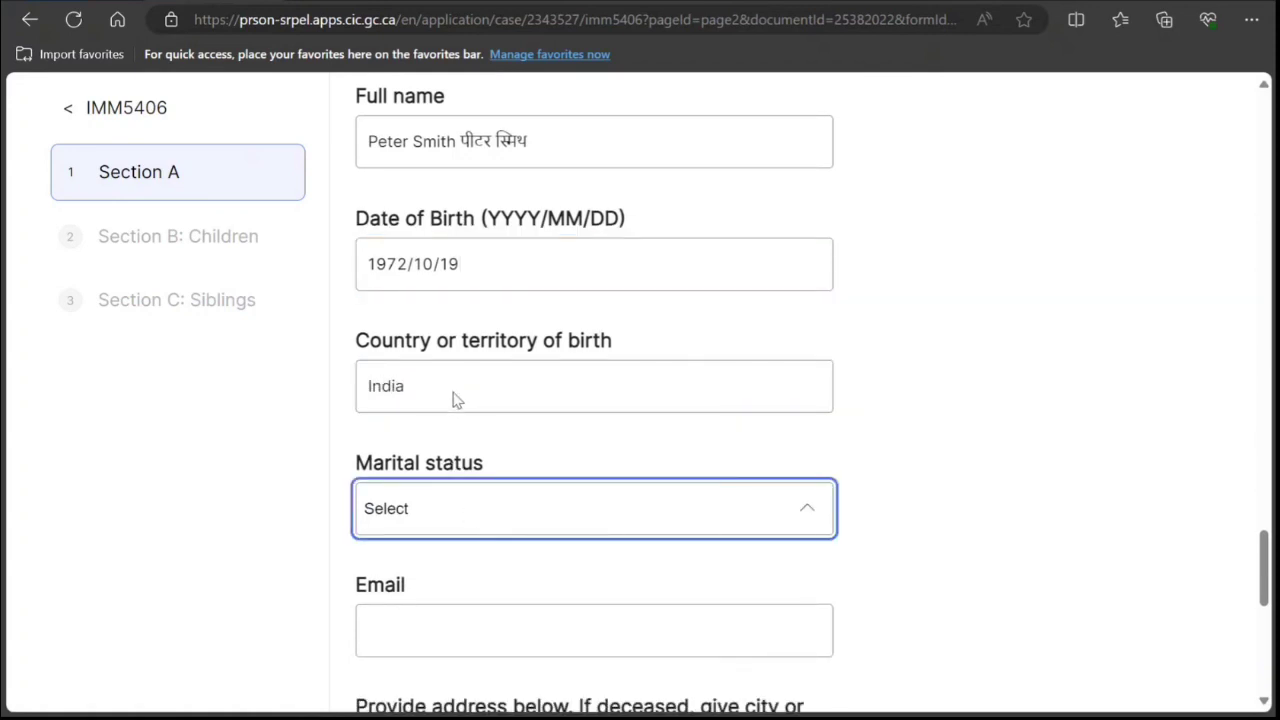
pyautogui.click(469, 564)
# Fill in the email address and home address, then save Section A.
pyautogui.click(482, 634)
pyautogui.write('nnjjn')
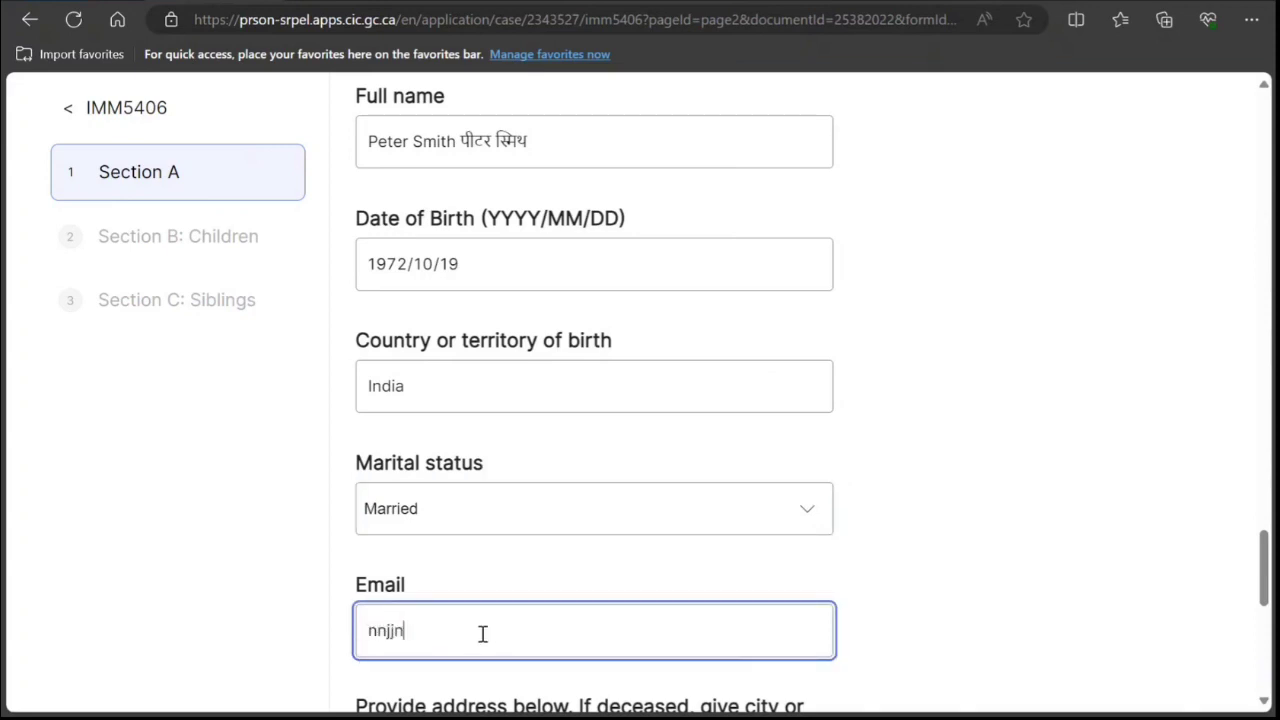
pyautogui.write('jn@xdxxd.com')
pyautogui.press('Tab')
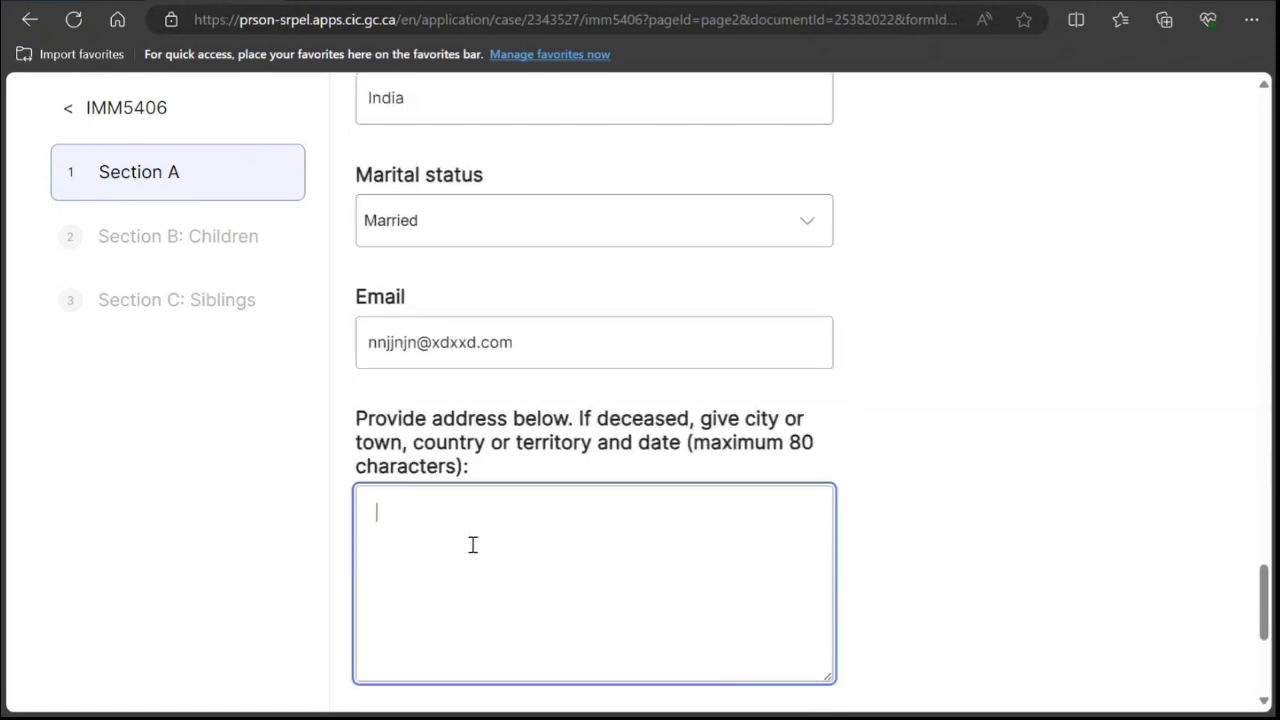
pyautogui.write('njjn jn jnjnnm.mn nnjnm')
pyautogui.scroll(-2, 415, 487)
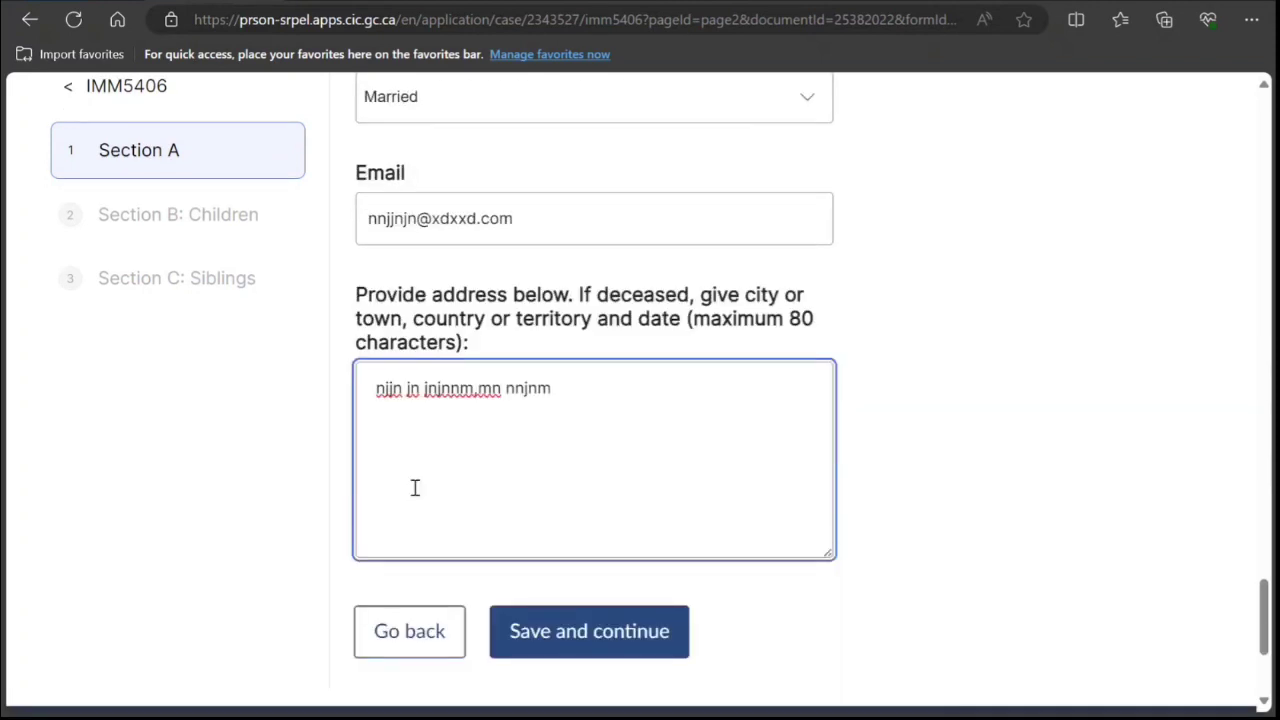
pyautogui.scroll(-3, 415, 487)
pyautogui.click(573, 466)
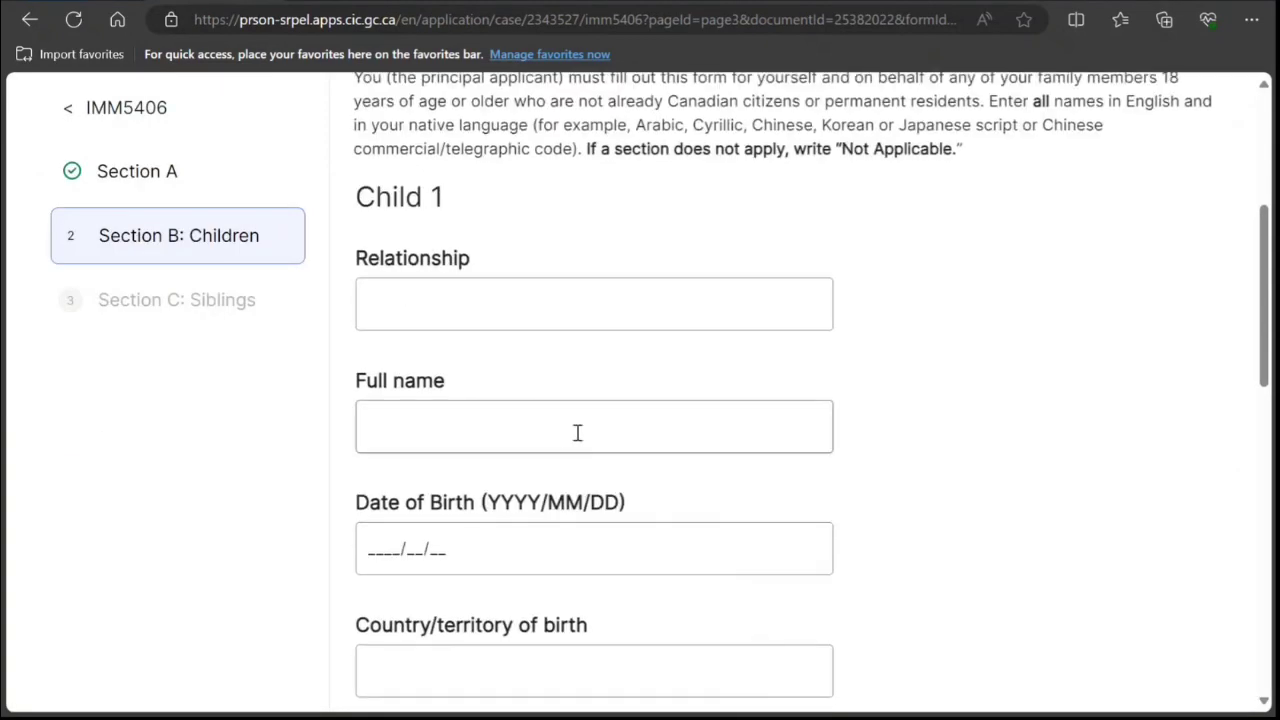
# Enter 'Not Applicable' as Child 1's relationship, fixing the typo.
pyautogui.click(643, 299)
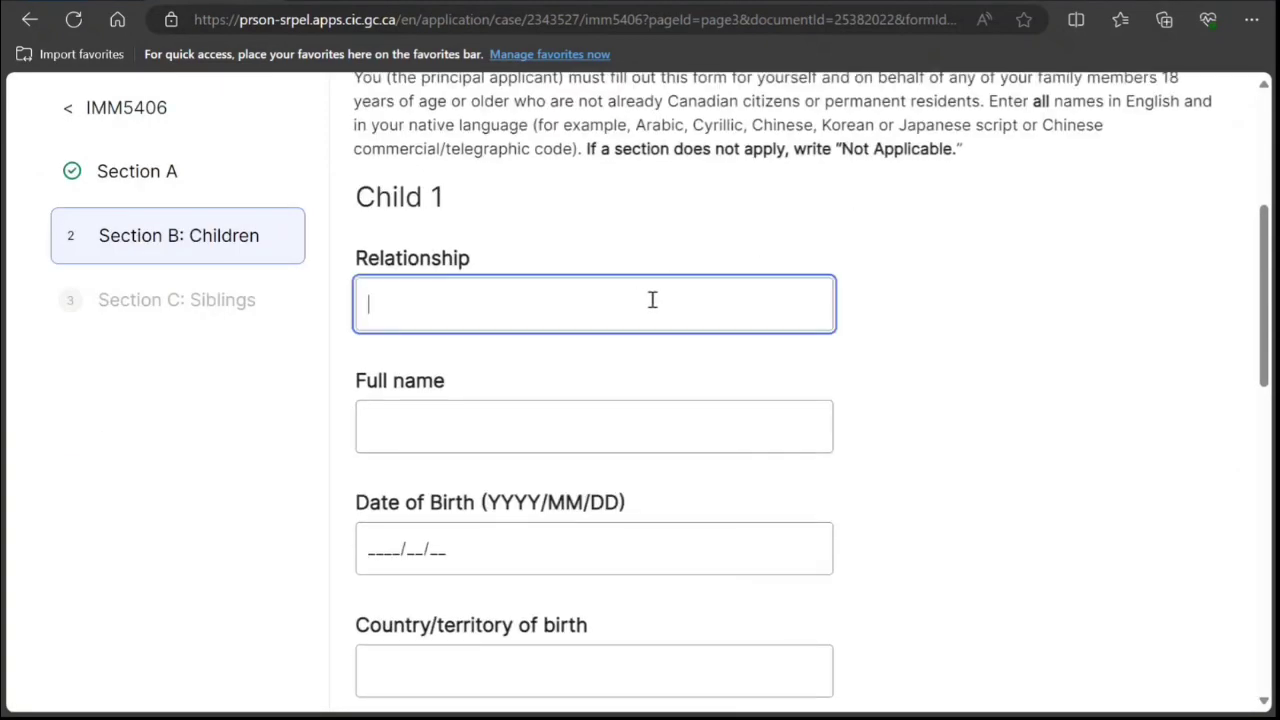
pyautogui.write('Not Spp')
pyautogui.press('BackSpace')
pyautogui.press('BackSpace')
pyautogui.press('BackSpace')
pyautogui.write('Applicable')
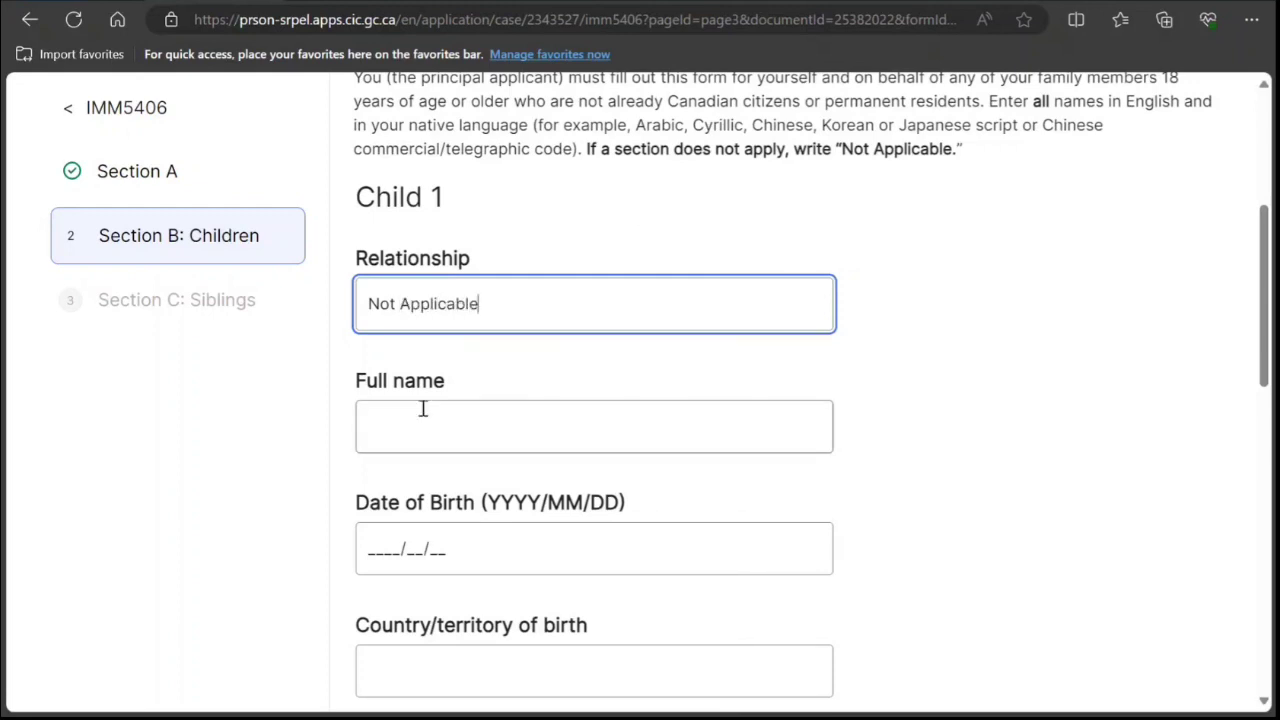
pyautogui.scroll(-2, 423, 406)
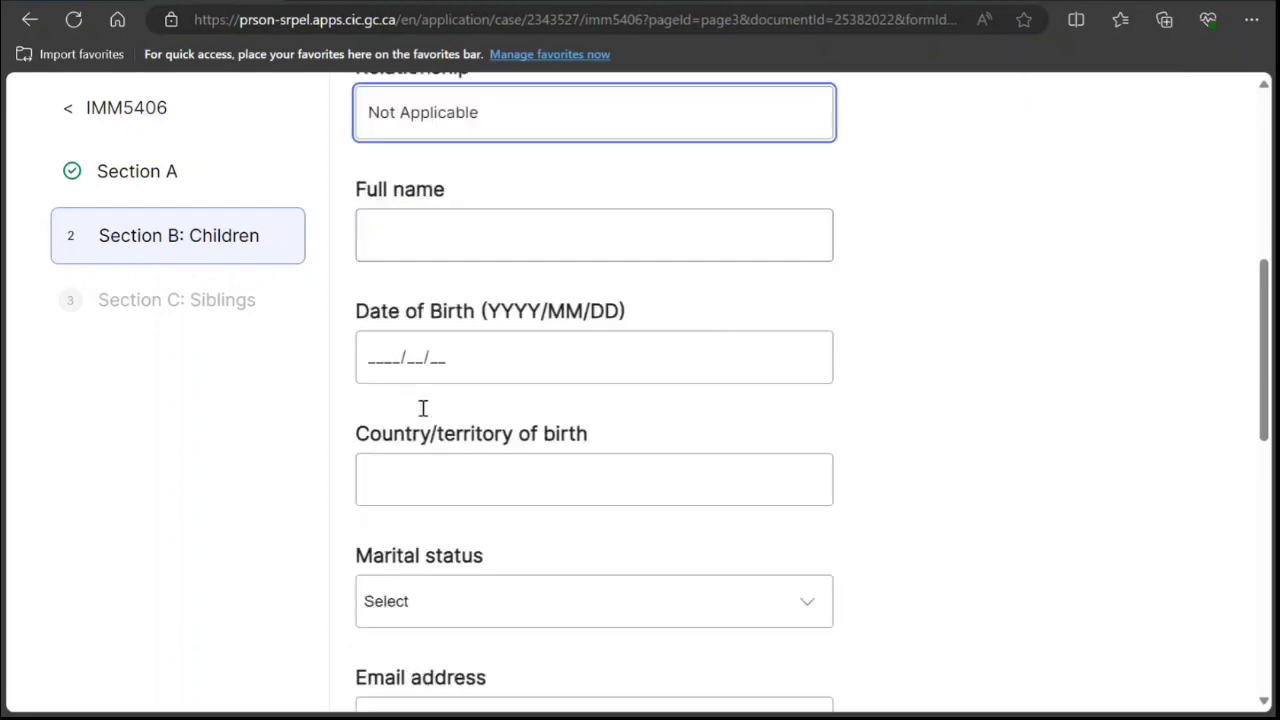
pyautogui.scroll(-3, 423, 417)
pyautogui.scroll(-3, 423, 417)
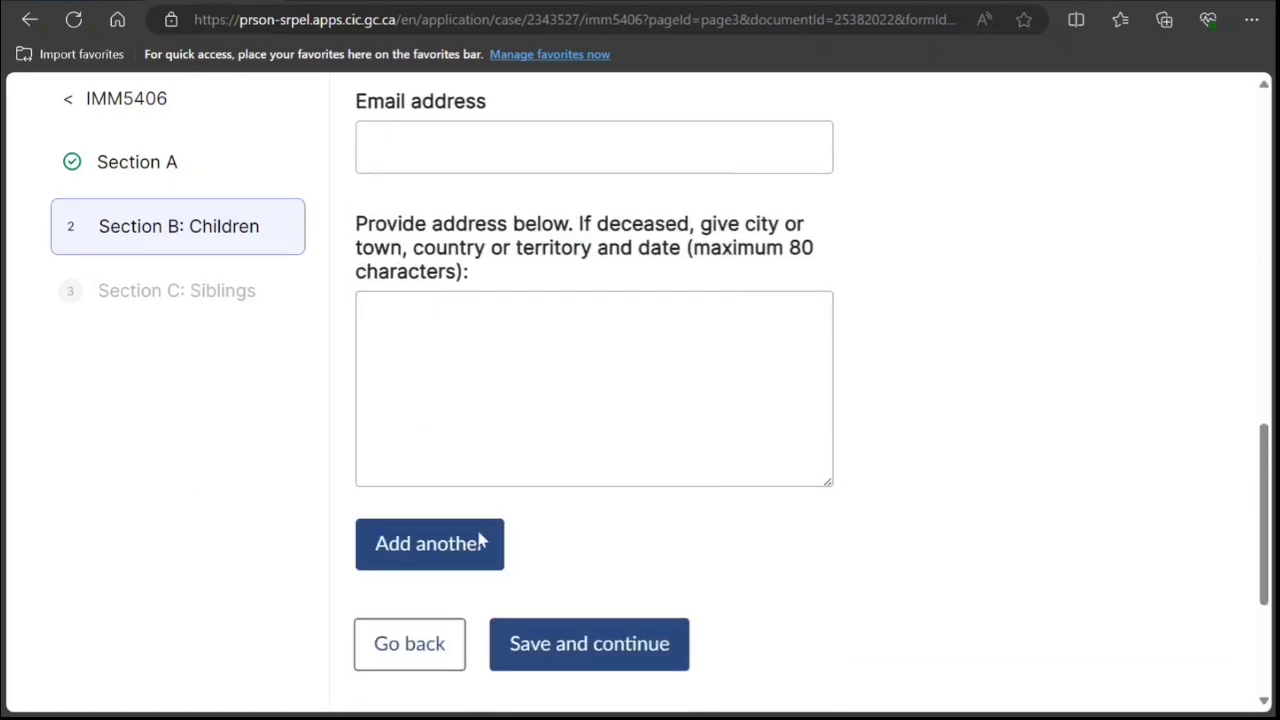
pyautogui.scroll(1, 495, 475)
pyautogui.scroll(-2, 455, 480)
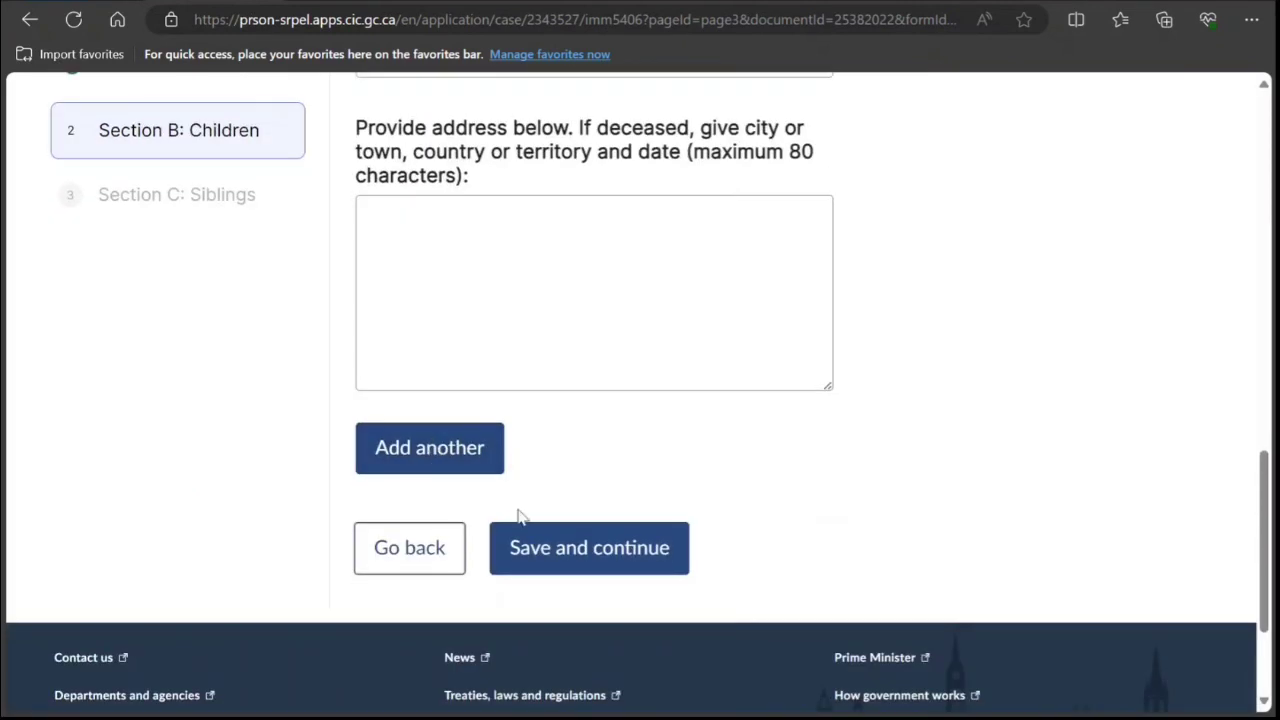
# Save the Children section and move on to the Siblings section.
pyautogui.click(592, 551)
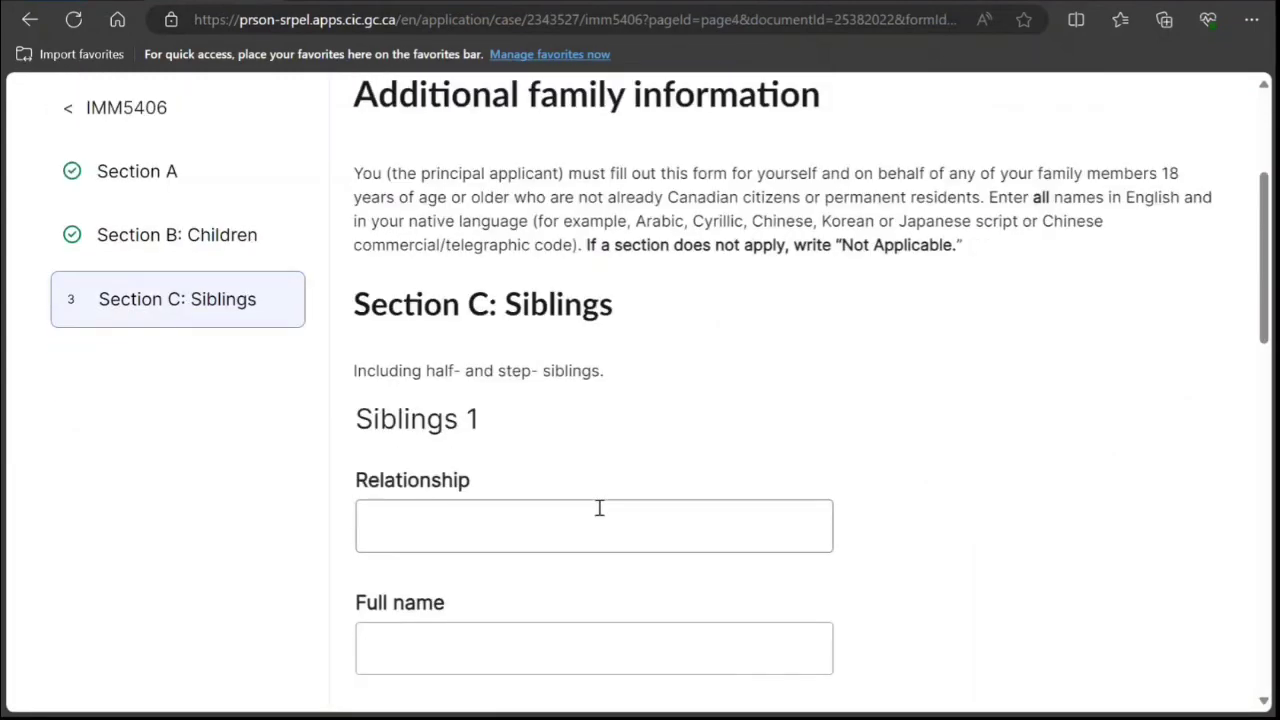
pyautogui.scroll(-5, 596, 528)
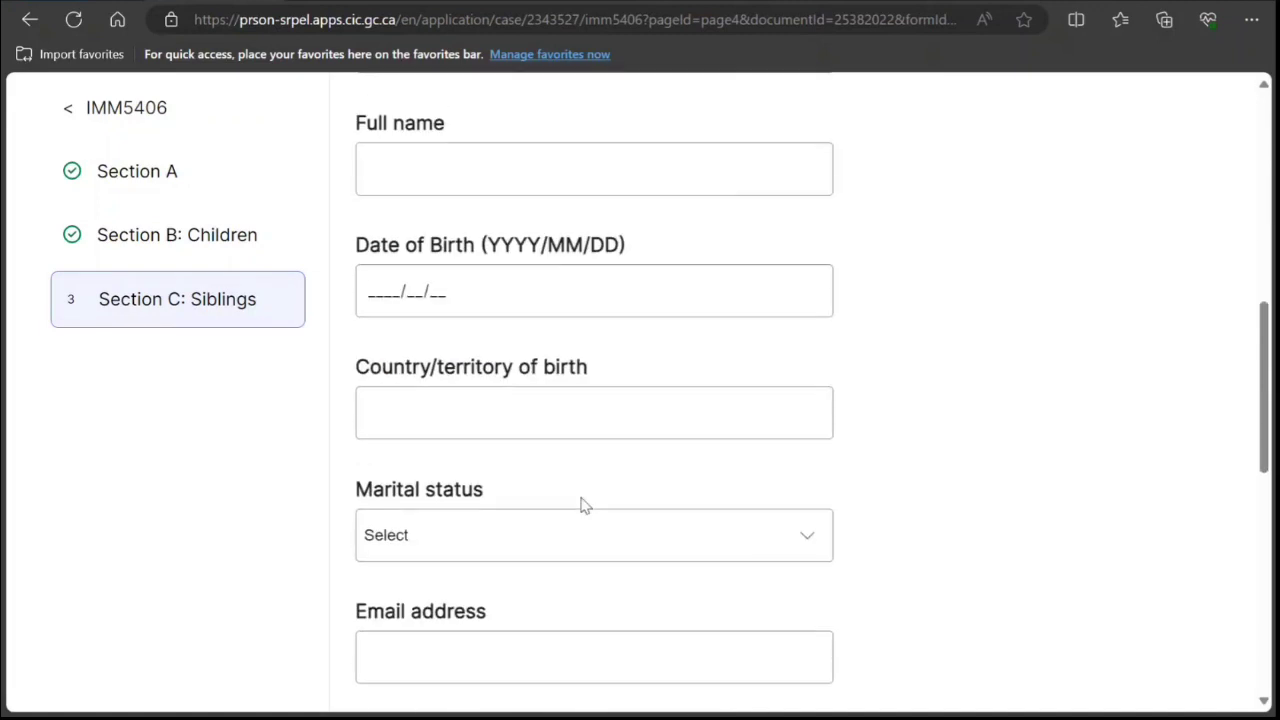
pyautogui.scroll(5, 583, 506)
pyautogui.moveTo(482, 463); pyautogui.dragTo(546, 486)
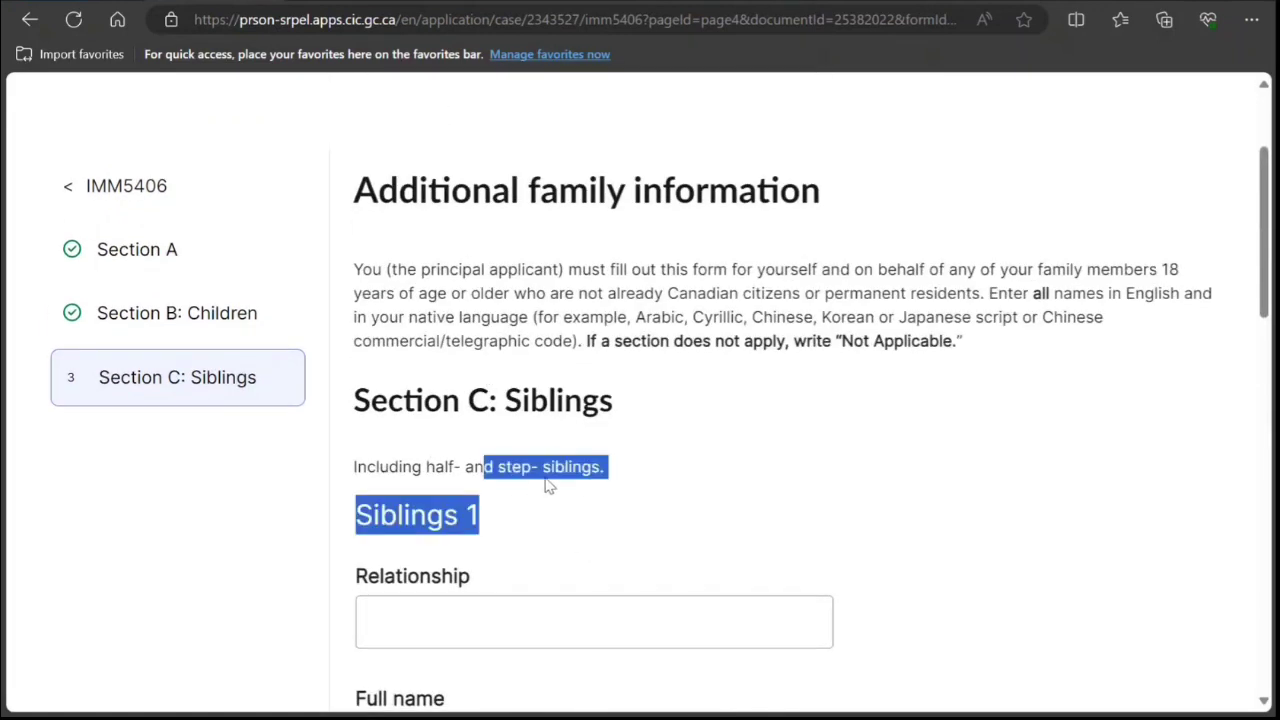
pyautogui.scroll(-5, 547, 482)
pyautogui.scroll(-5, 547, 482)
pyautogui.scroll(5, 543, 466)
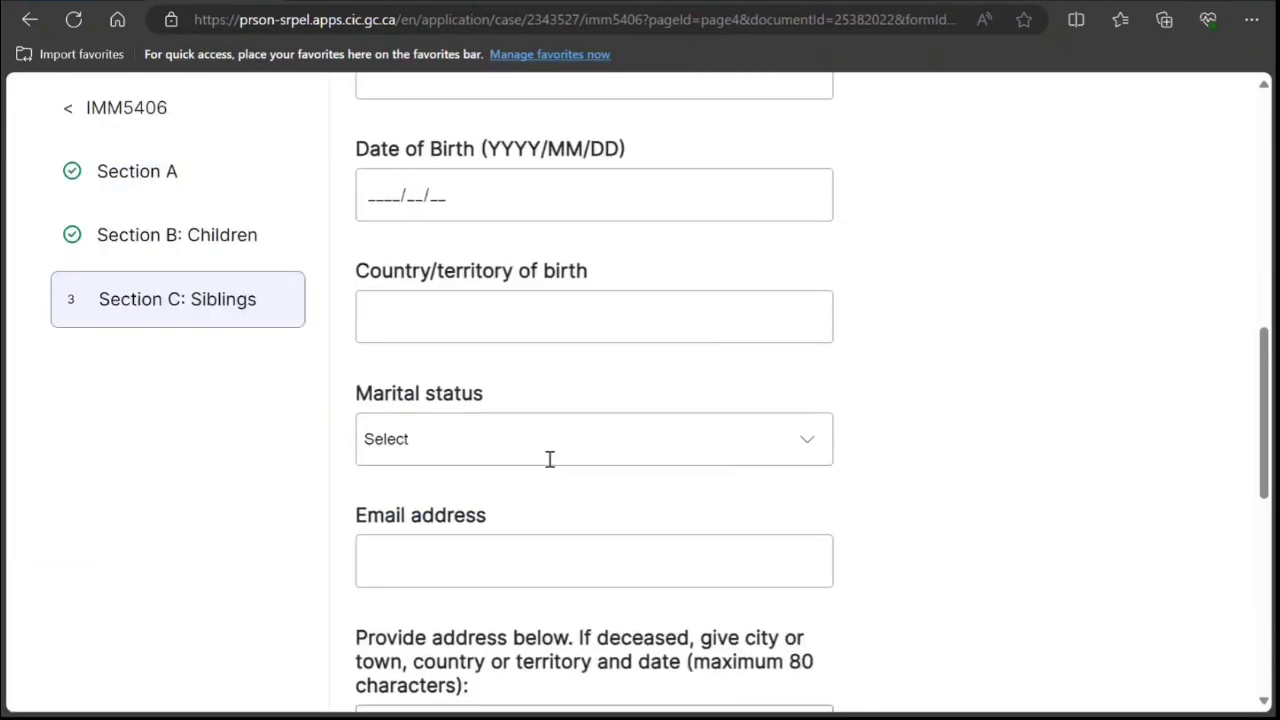
pyautogui.scroll(-3, 549, 457)
pyautogui.scroll(-5, 548, 456)
pyautogui.scroll(5, 551, 449)
pyautogui.scroll(-5, 551, 449)
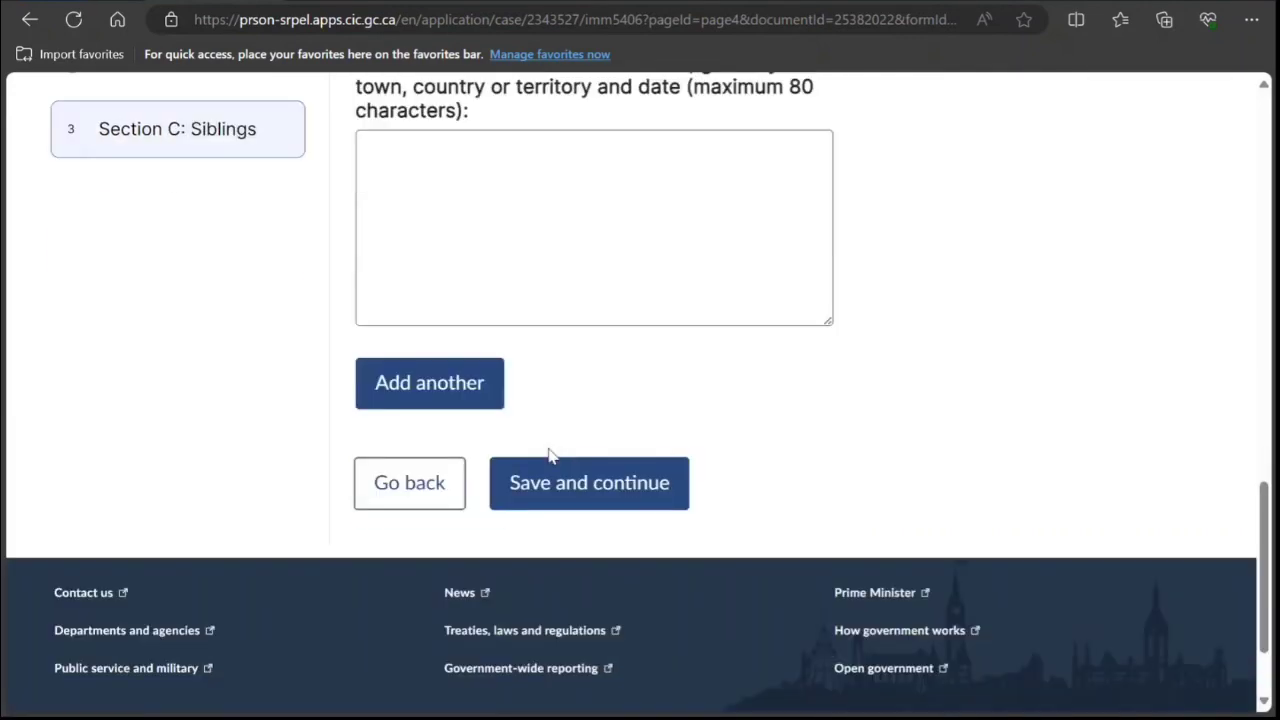
pyautogui.scroll(5, 551, 449)
pyautogui.scroll(-2, 550, 452)
pyautogui.scroll(6, 549, 449)
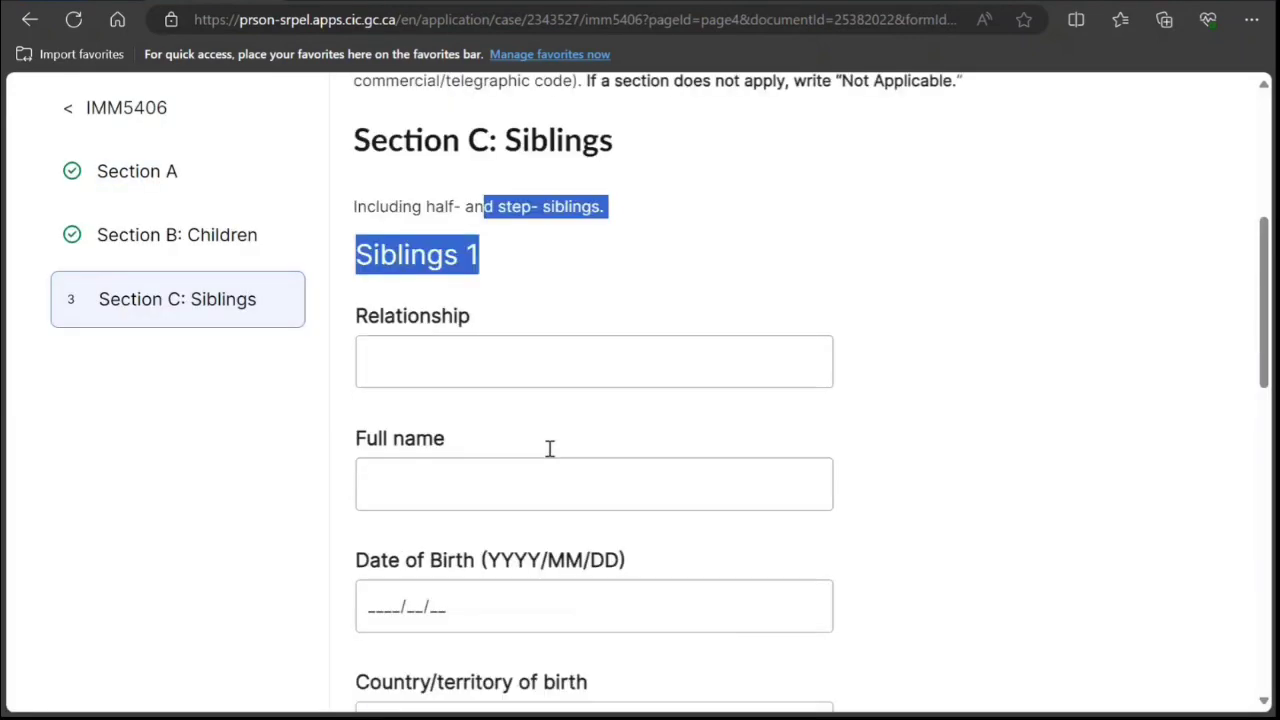
# Enter 'Not Applicable' as Siblings 1's relationship.
pyautogui.click(545, 447)
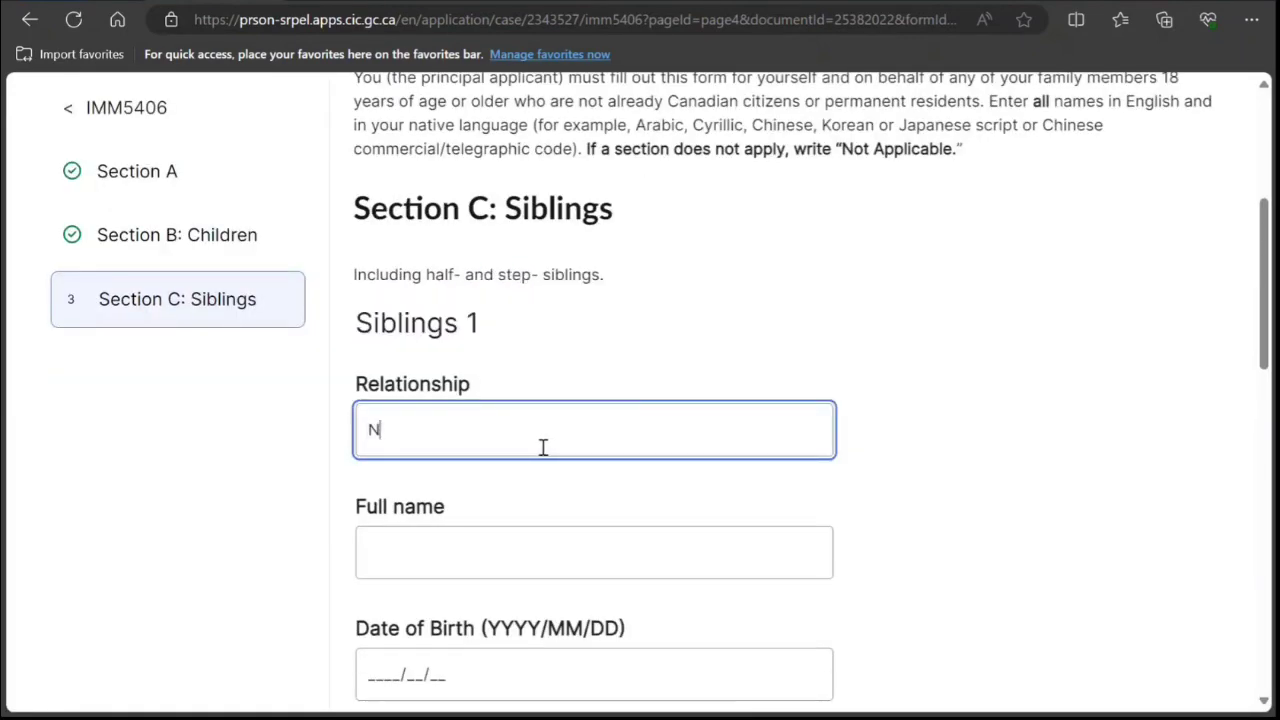
pyautogui.write('Not Applicable')
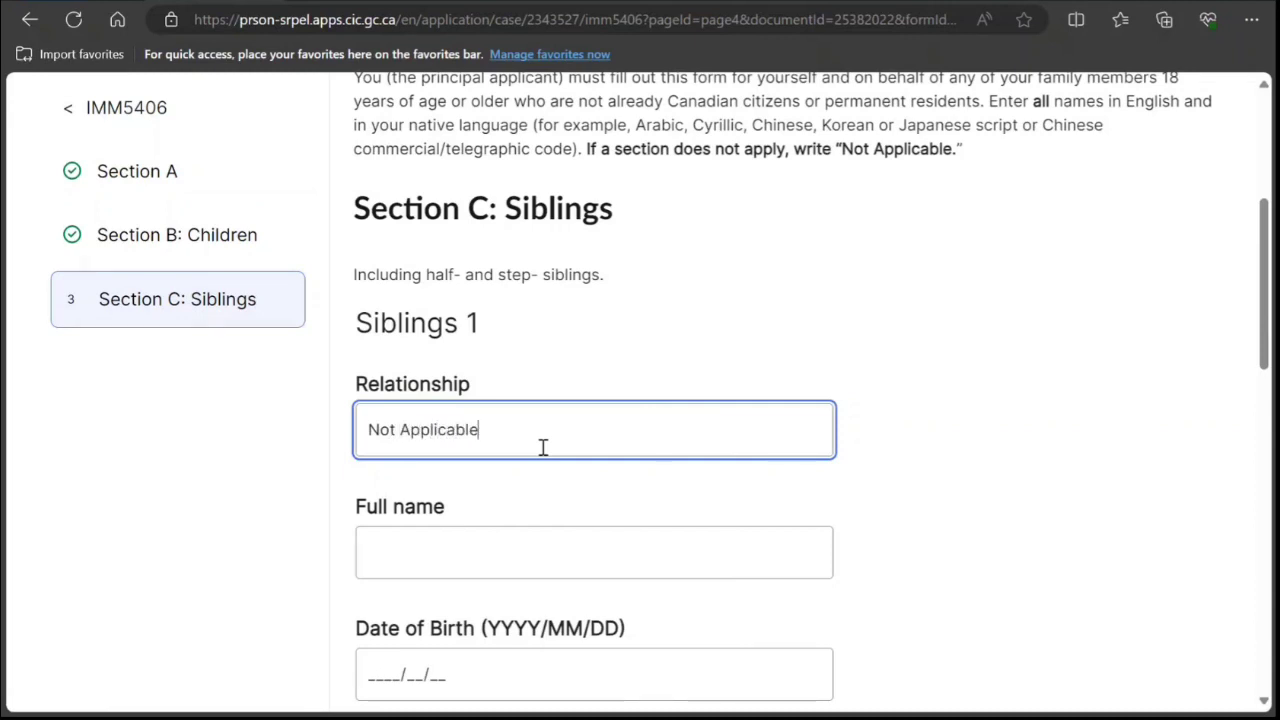
pyautogui.scroll(-3, 543, 447)
pyautogui.scroll(-4, 551, 471)
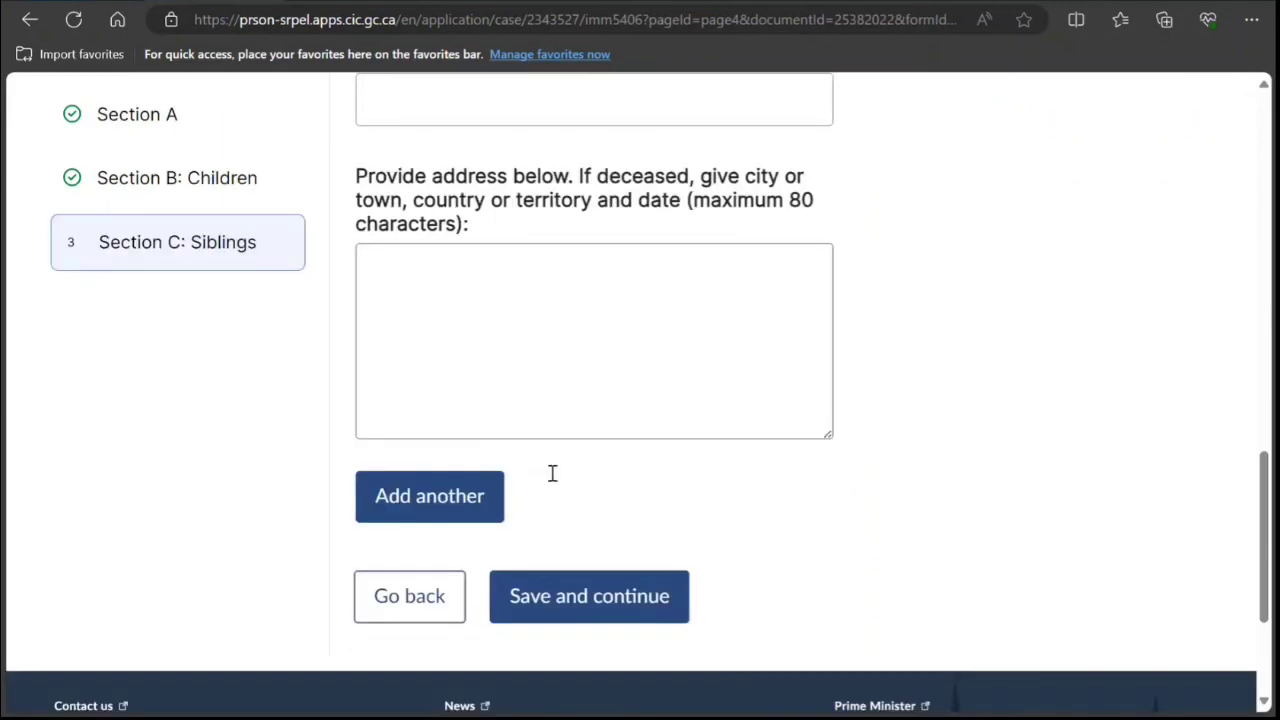
# Save the Siblings section and complete the IMM 5406 family form.
pyautogui.click(609, 491)
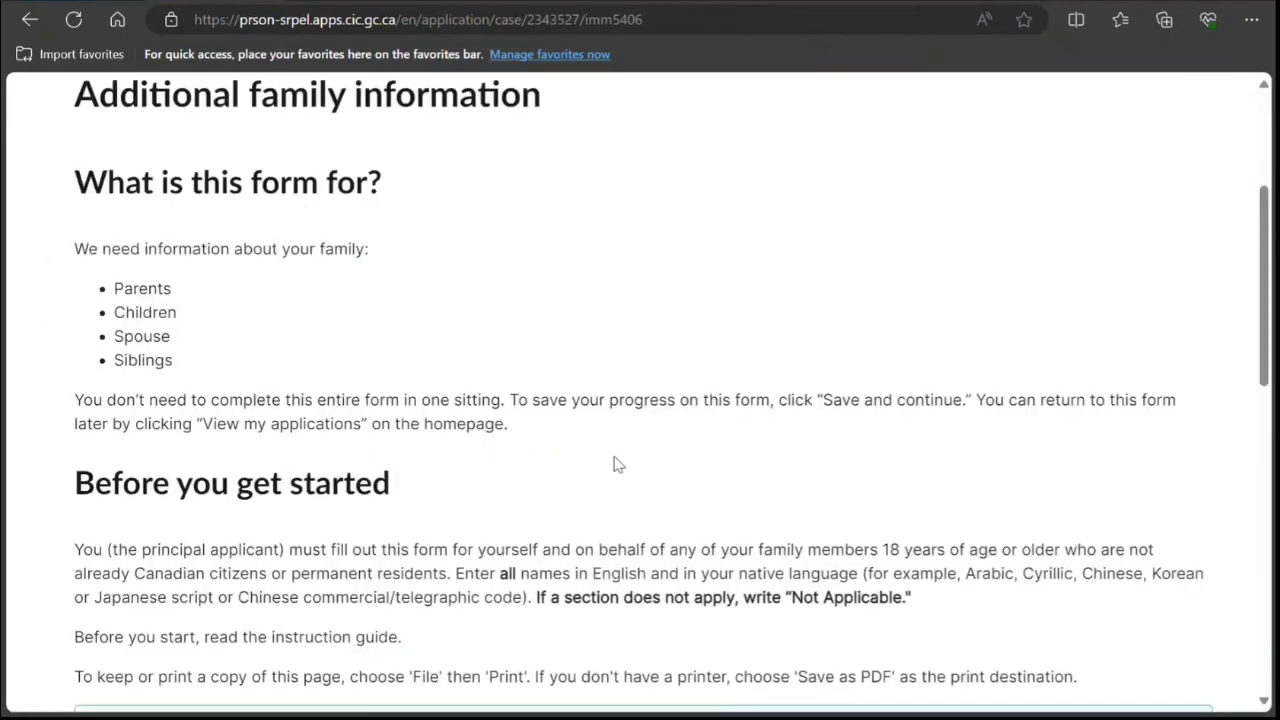
pyautogui.scroll(-5, 614, 463)
pyautogui.scroll(-3, 615, 463)
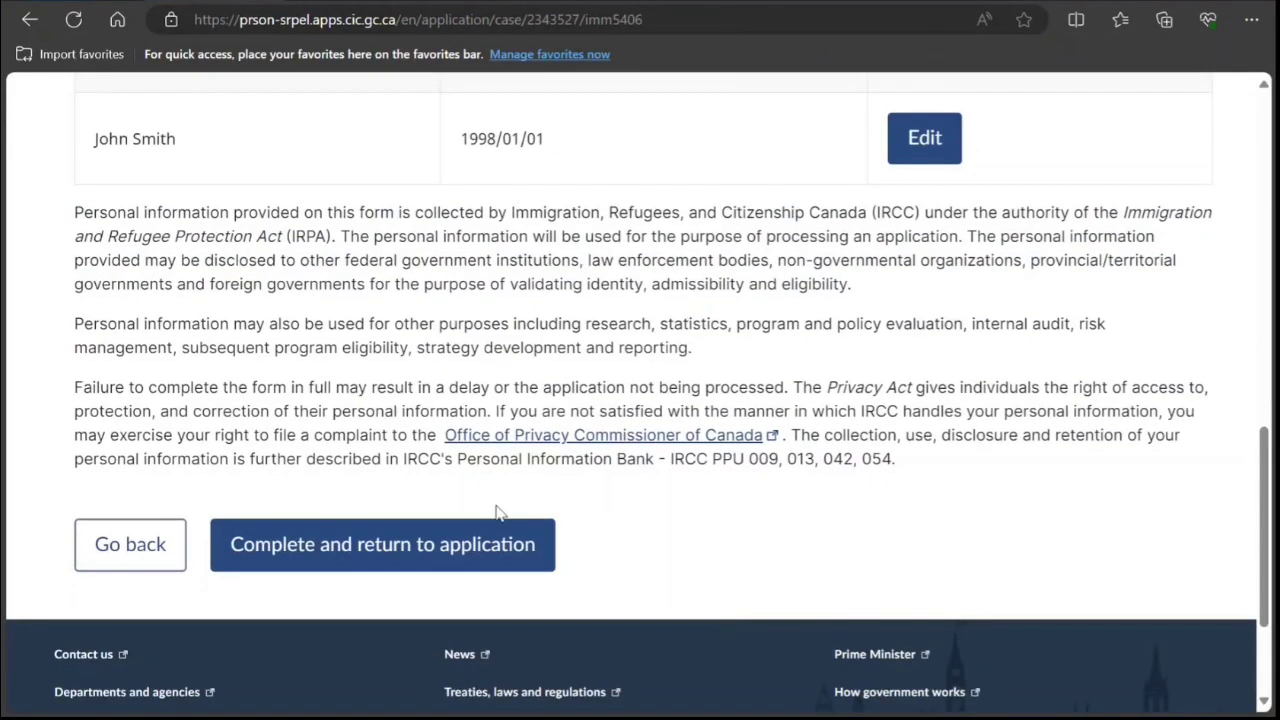
pyautogui.click(434, 545)
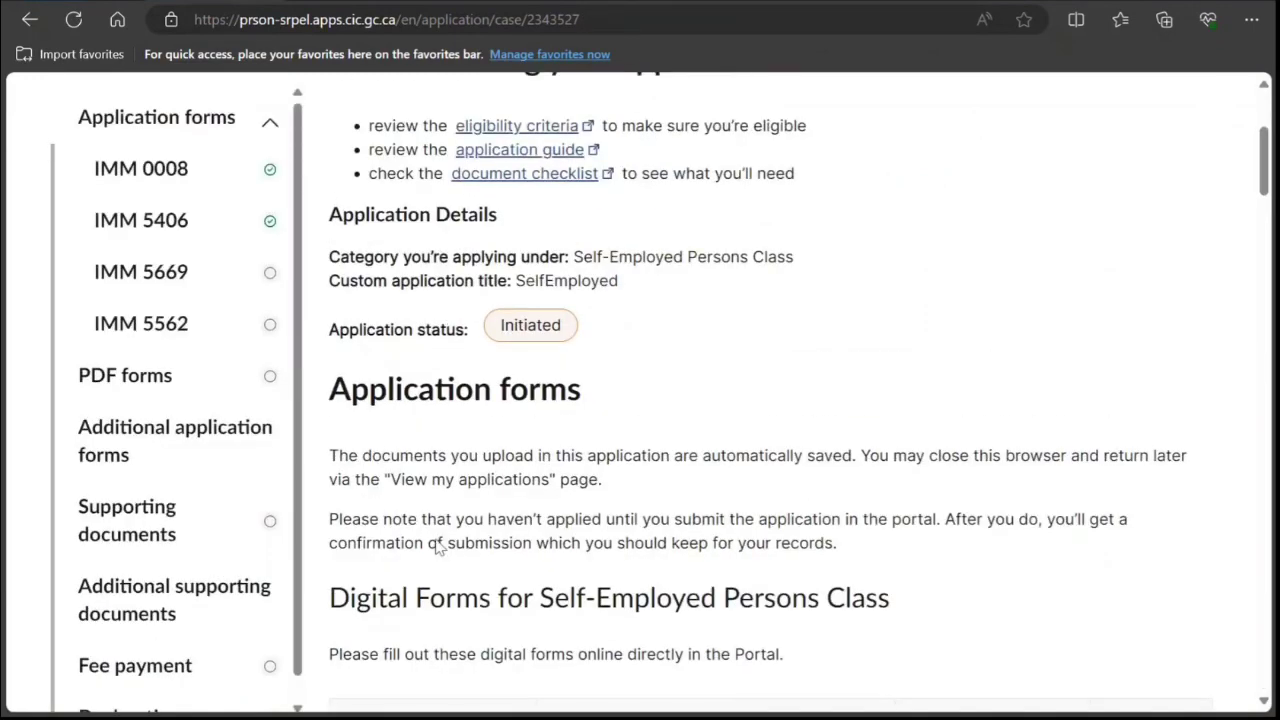
# Open the Schedule A (IMM 5669) form for editing from the forms table.
pyautogui.scroll(-3, 436, 540)
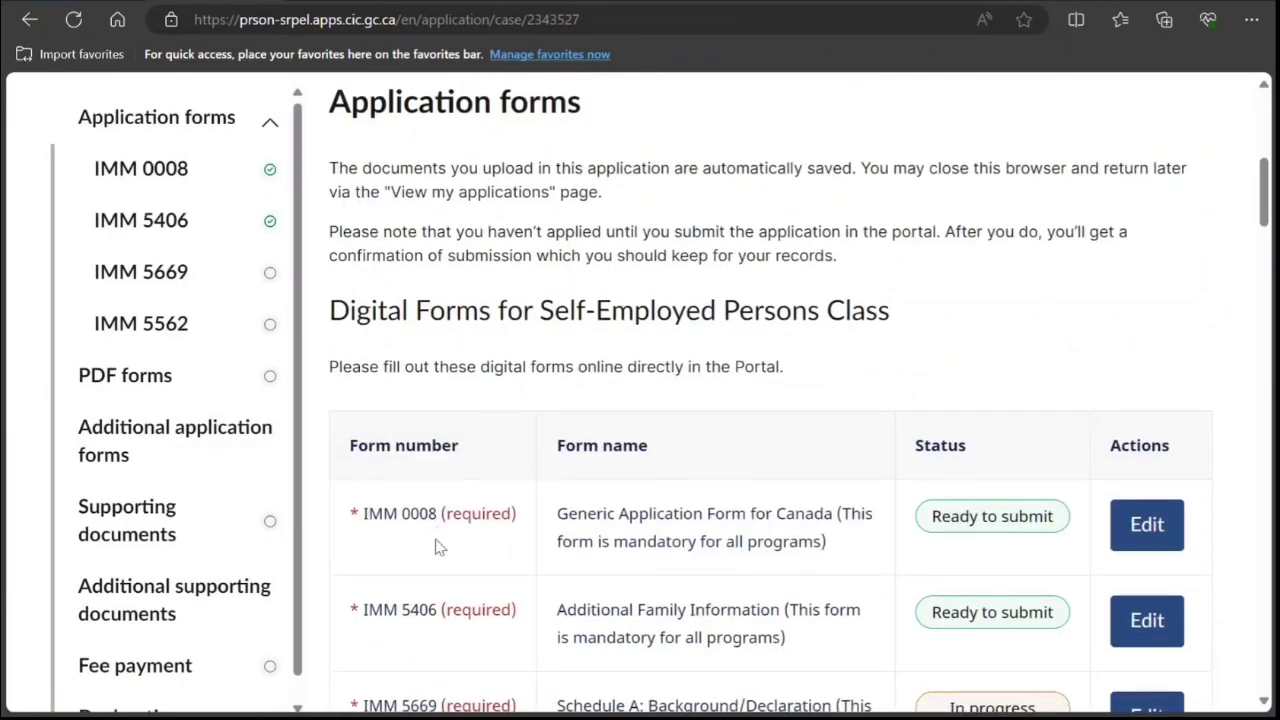
pyautogui.scroll(-1, 436, 546)
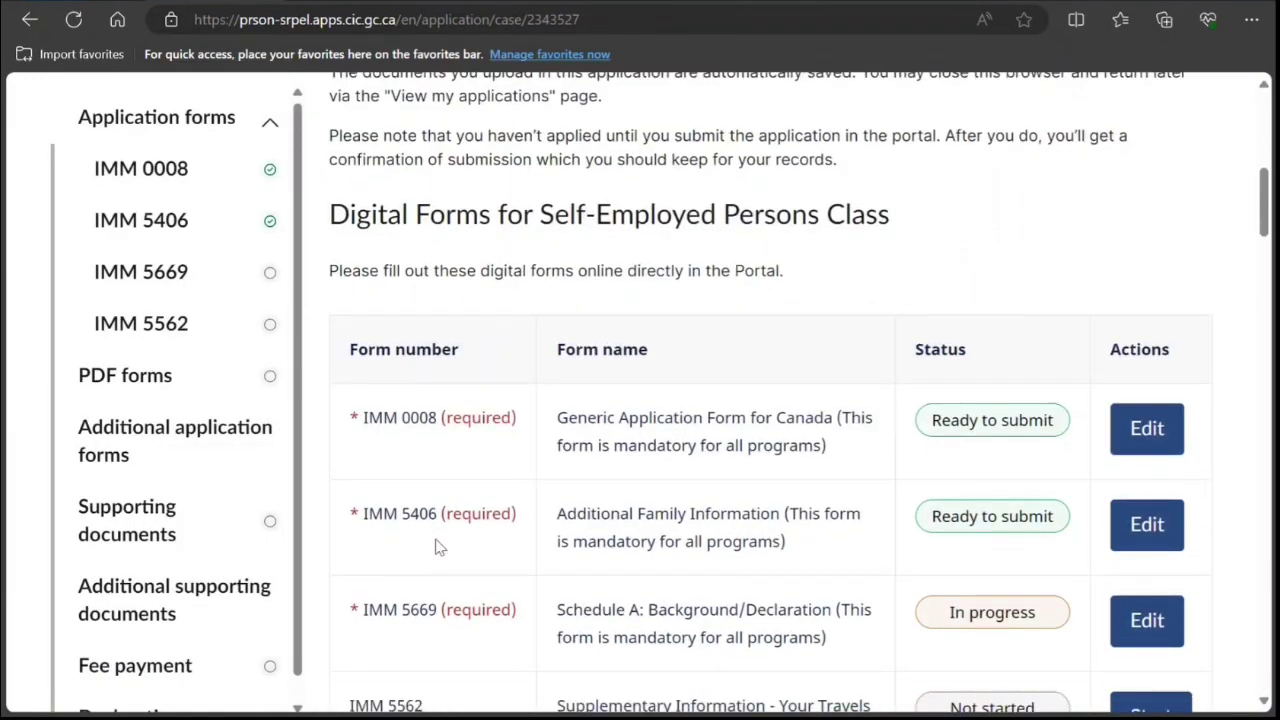
pyautogui.scroll(-3, 436, 546)
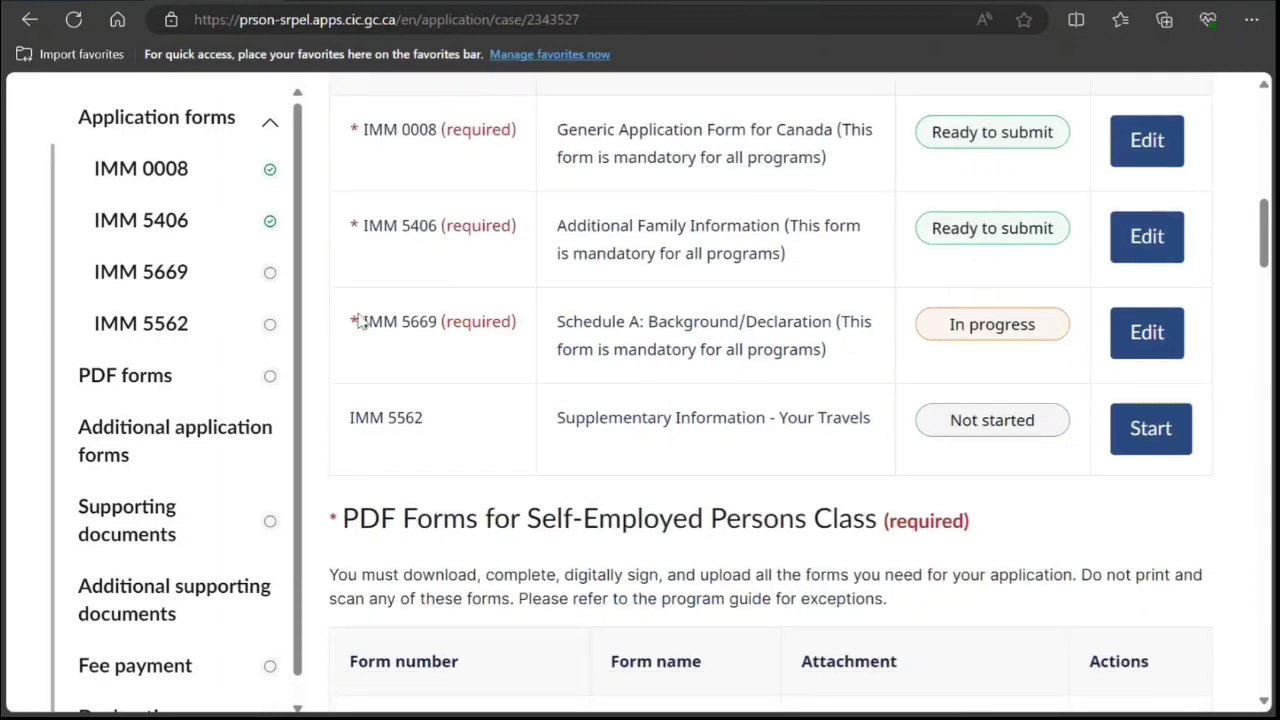
pyautogui.click(1147, 334)
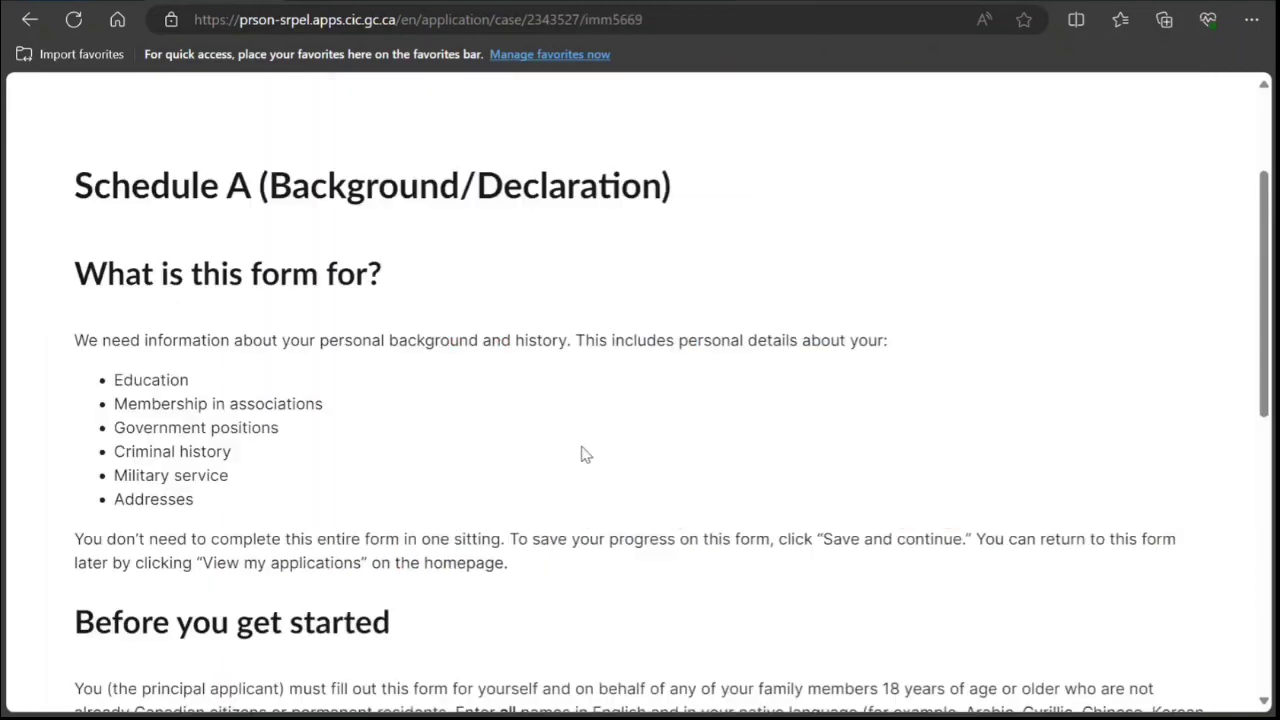
# Edit the principal applicant's Schedule A personal details and select the native-script Full name box.
pyautogui.scroll(-1, 583, 451)
pyautogui.scroll(-5, 176, 418)
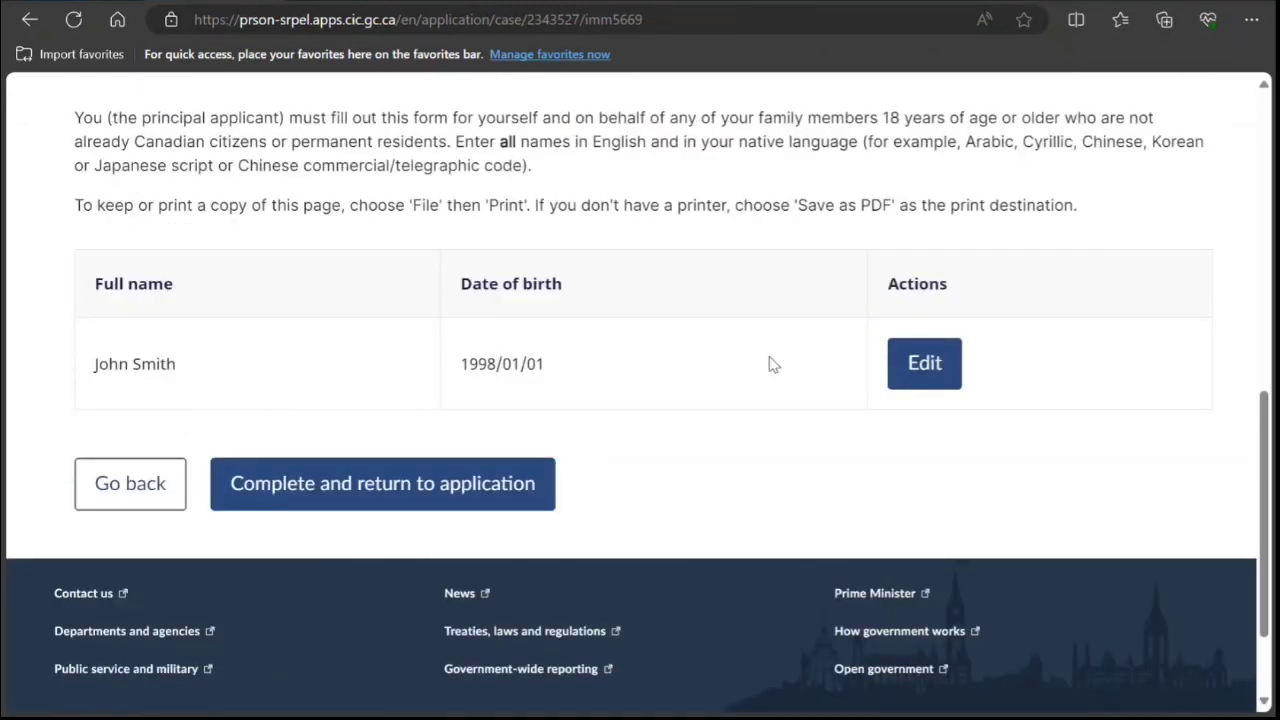
pyautogui.click(934, 378)
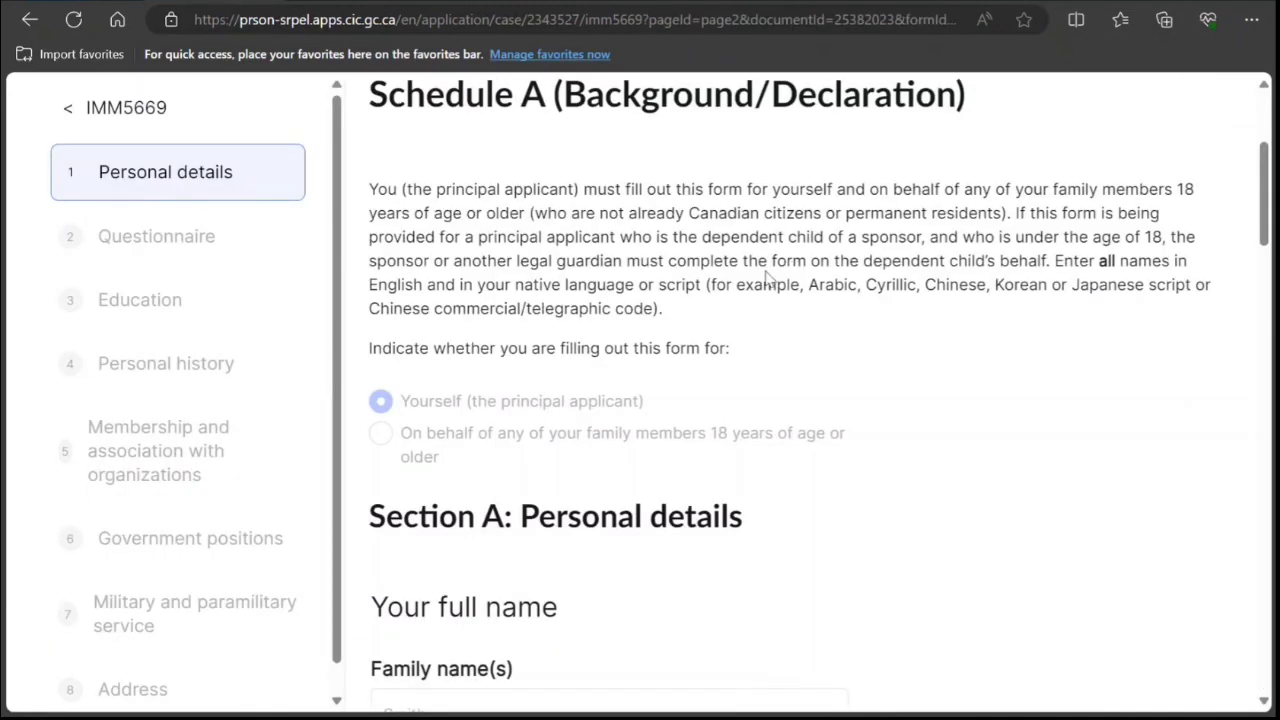
pyautogui.moveTo(770, 263); pyautogui.dragTo(972, 287)
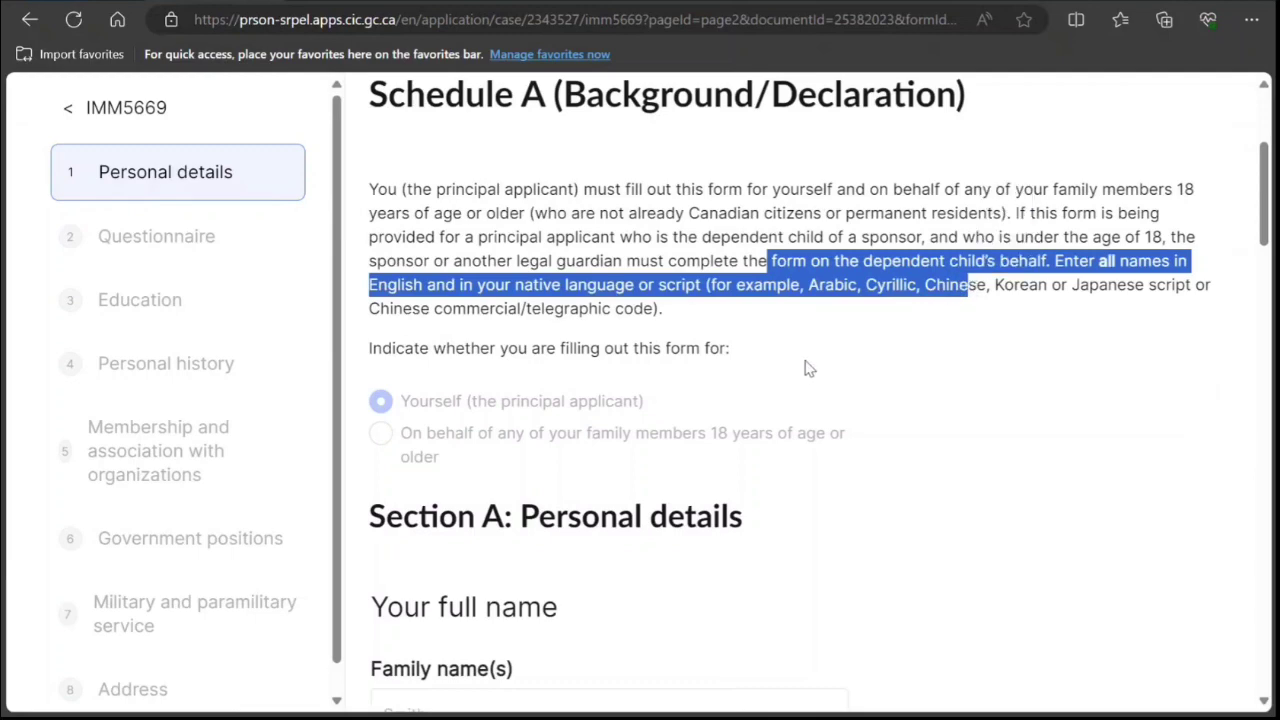
pyautogui.scroll(-1, 789, 374)
pyautogui.scroll(-3, 789, 376)
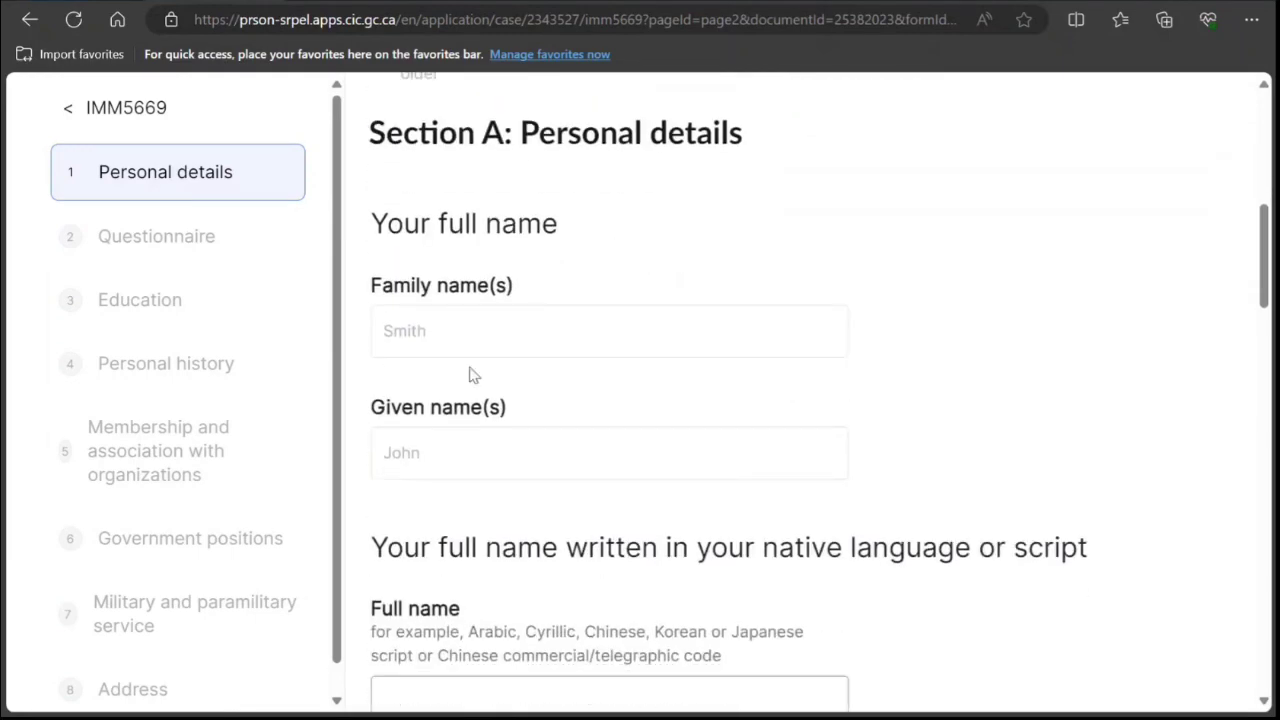
pyautogui.scroll(-3, 471, 390)
pyautogui.click(471, 410)
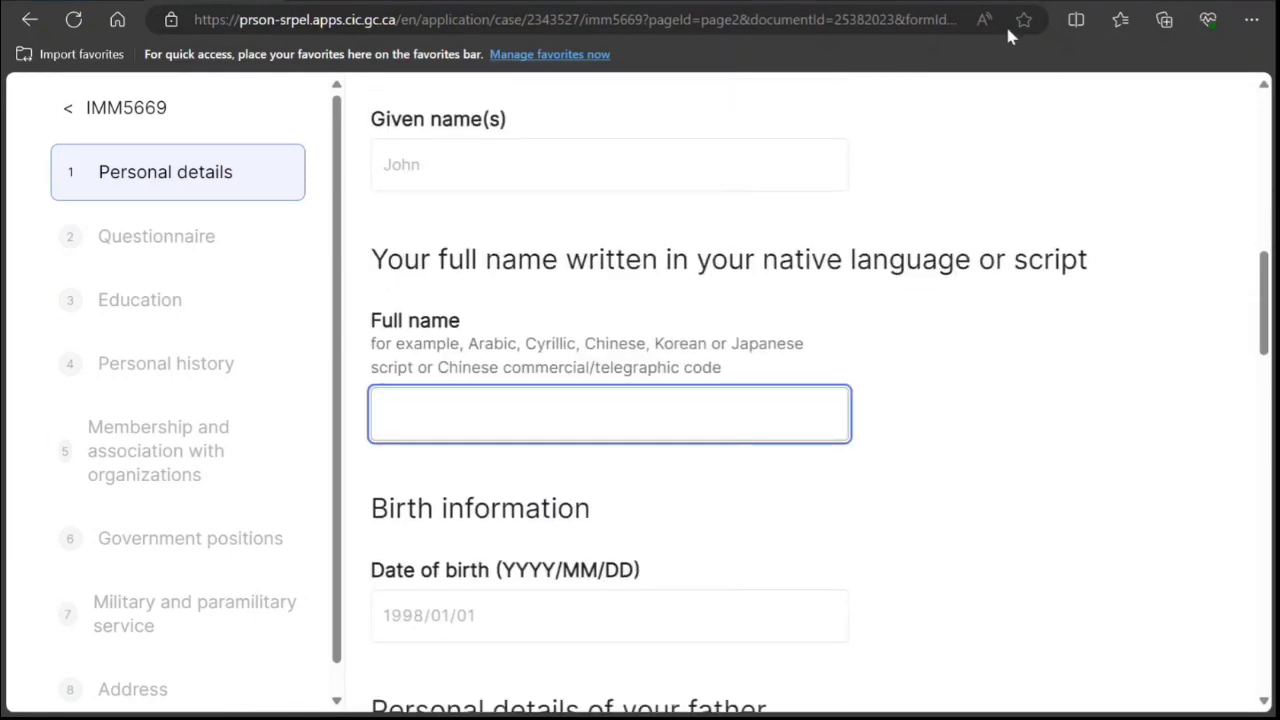
# Translate the applicant's English name into Hindi on Google and copy the Hindi result.
pyautogui.click(1208, 19)
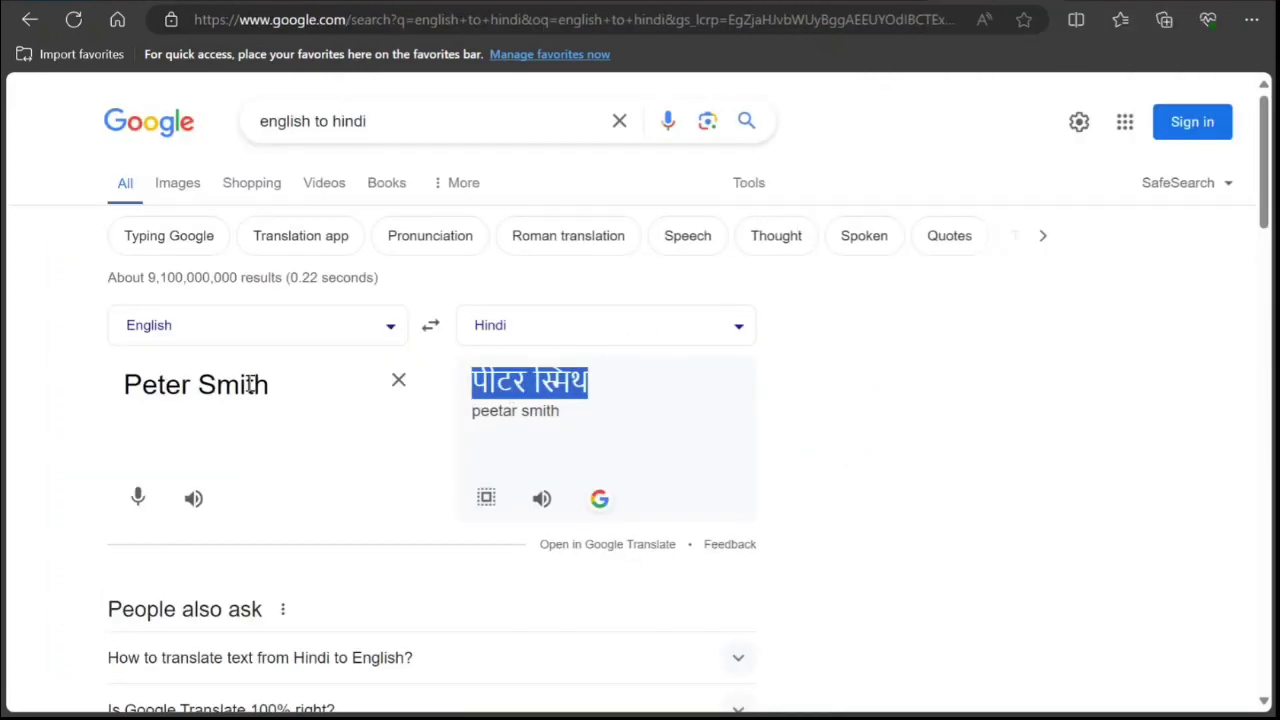
pyautogui.tripleClick(200, 386)
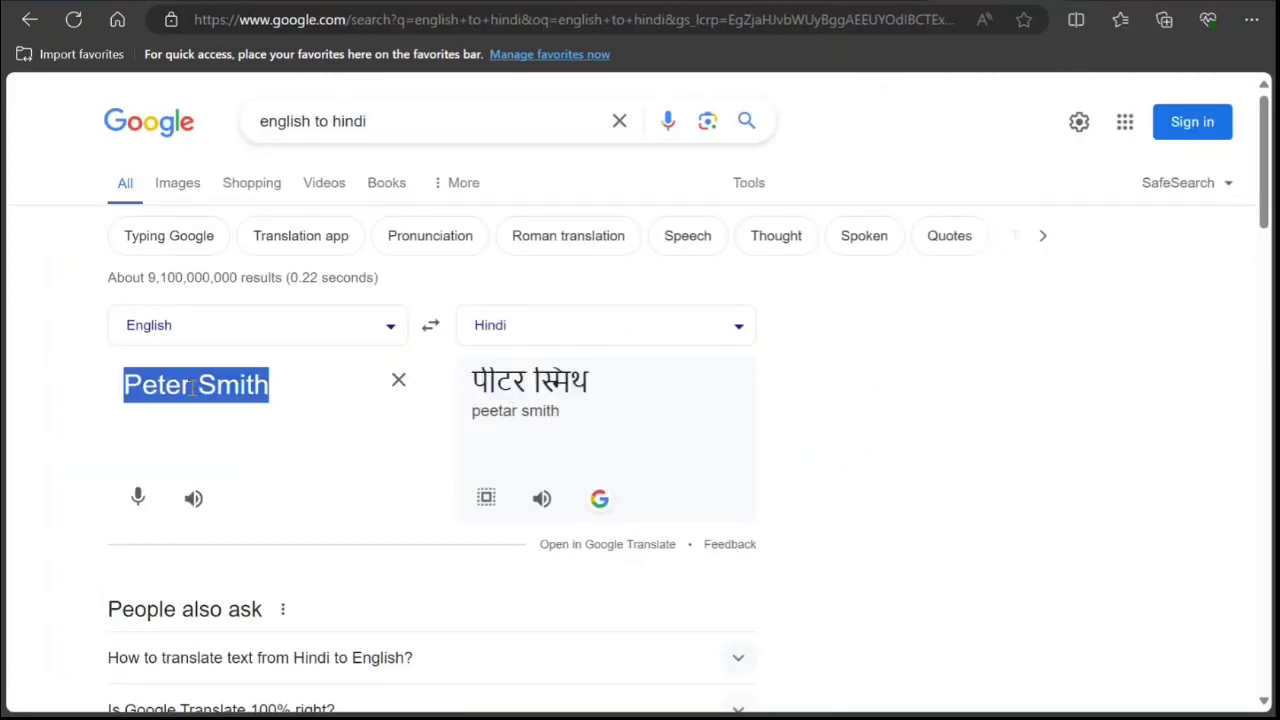
pyautogui.moveTo(190, 388); pyautogui.dragTo(71, 391)
pyautogui.write('Jo')
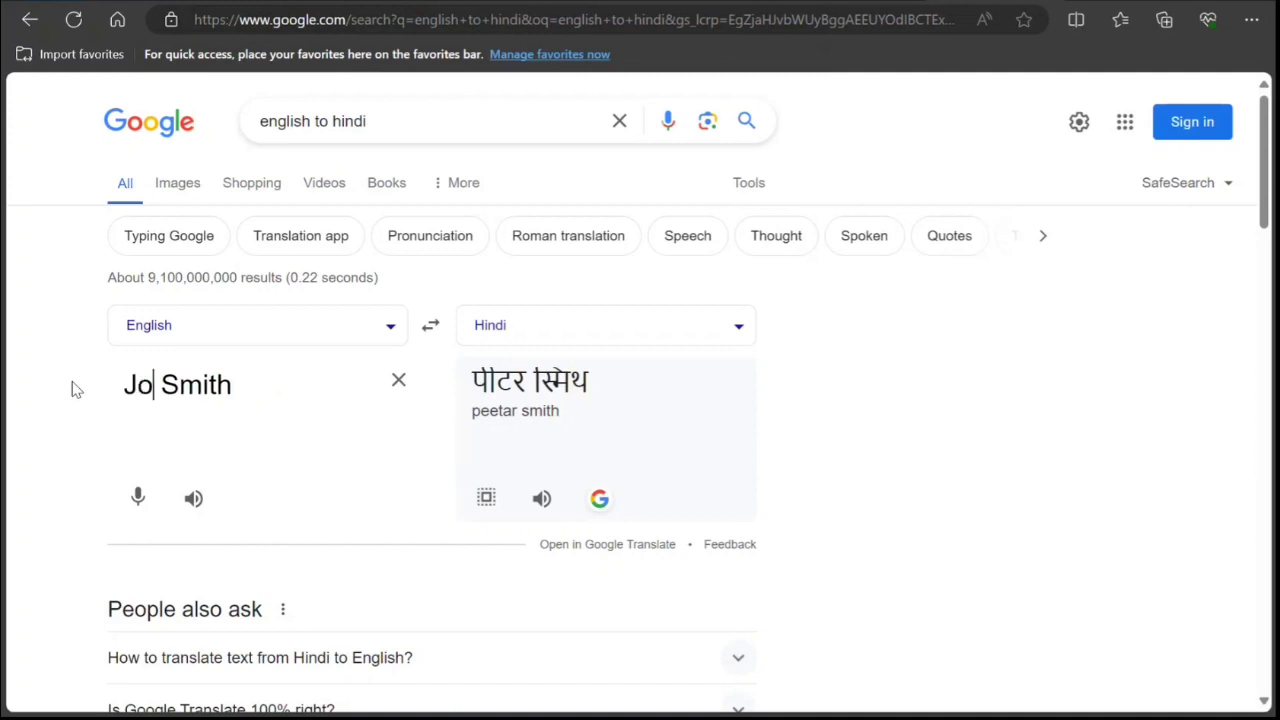
pyautogui.write('hn')
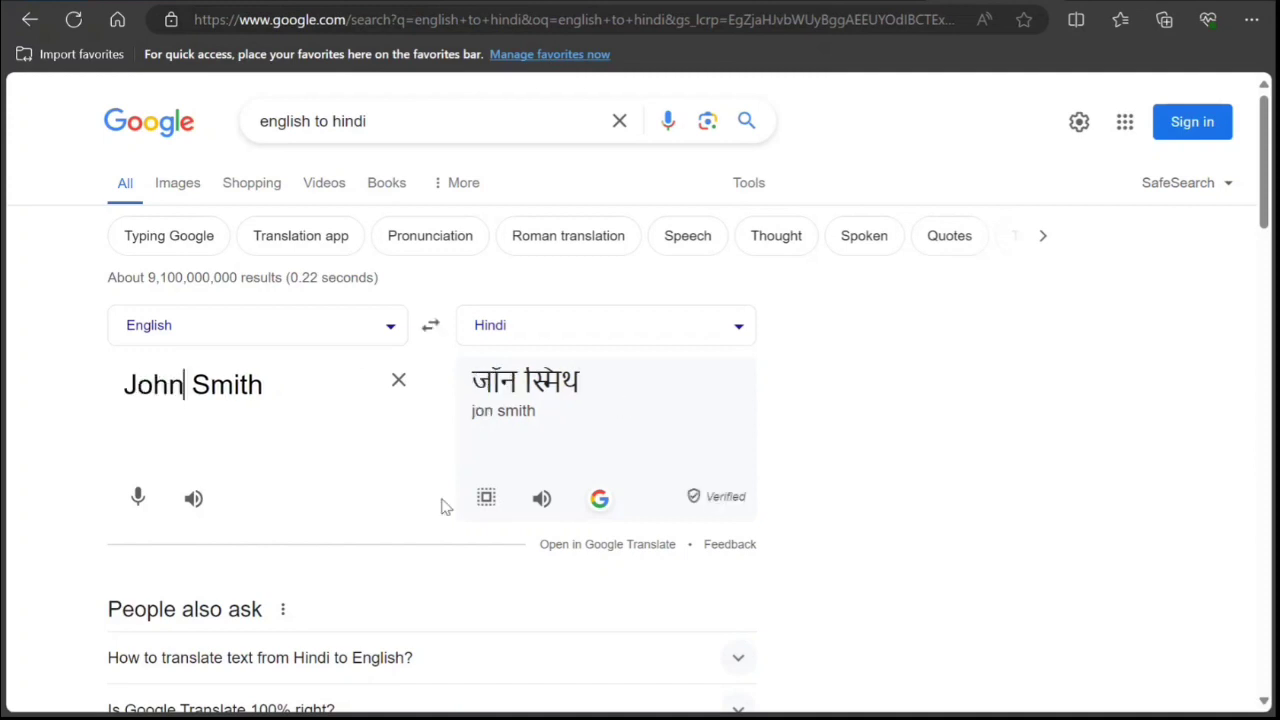
pyautogui.click(486, 498)
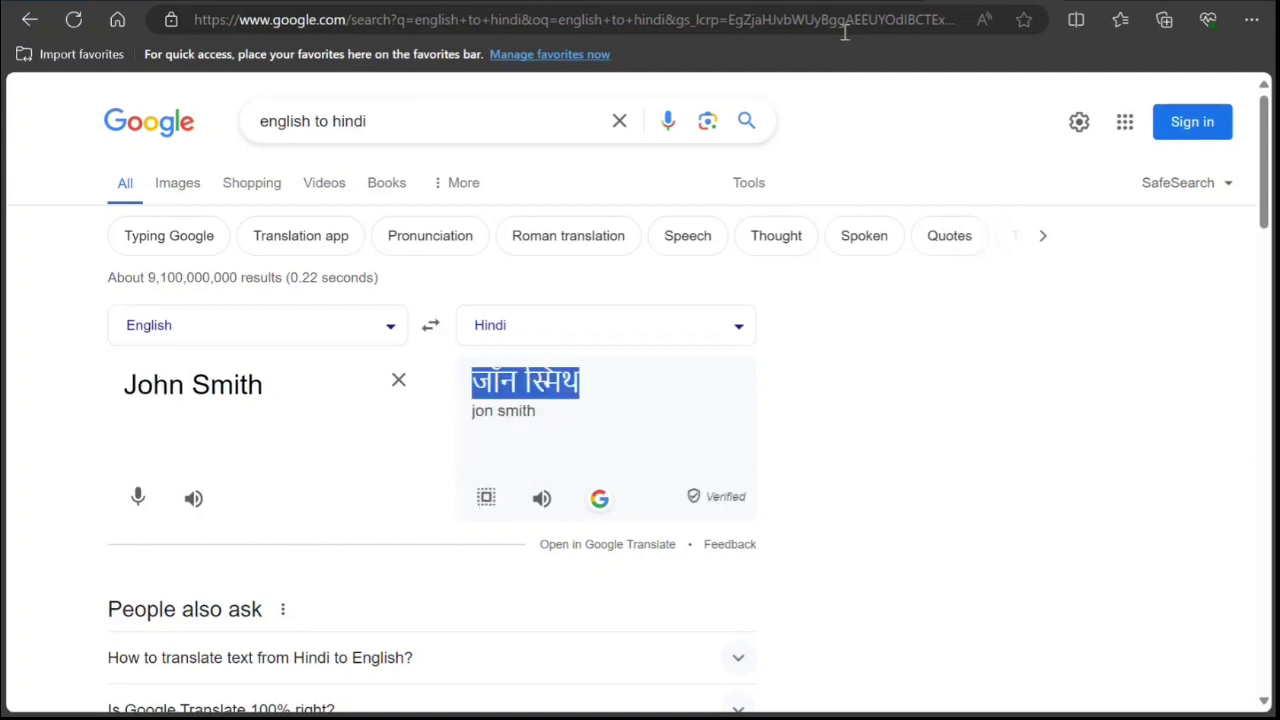
pyautogui.hotkey('alt', 'Tab')
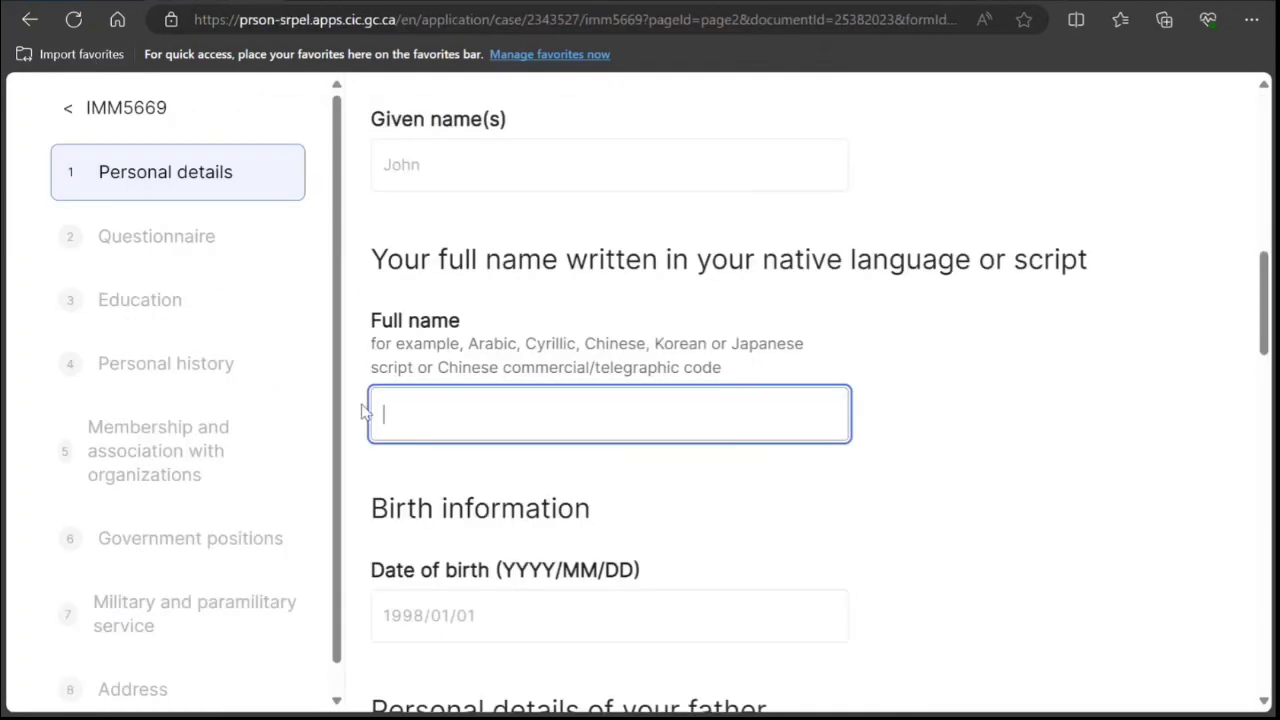
# Paste the Hindi-script full name and enter the father's family and given names.
pyautogui.hotkey('ctrl', 'v')
pyautogui.scroll(-4, 430, 436)
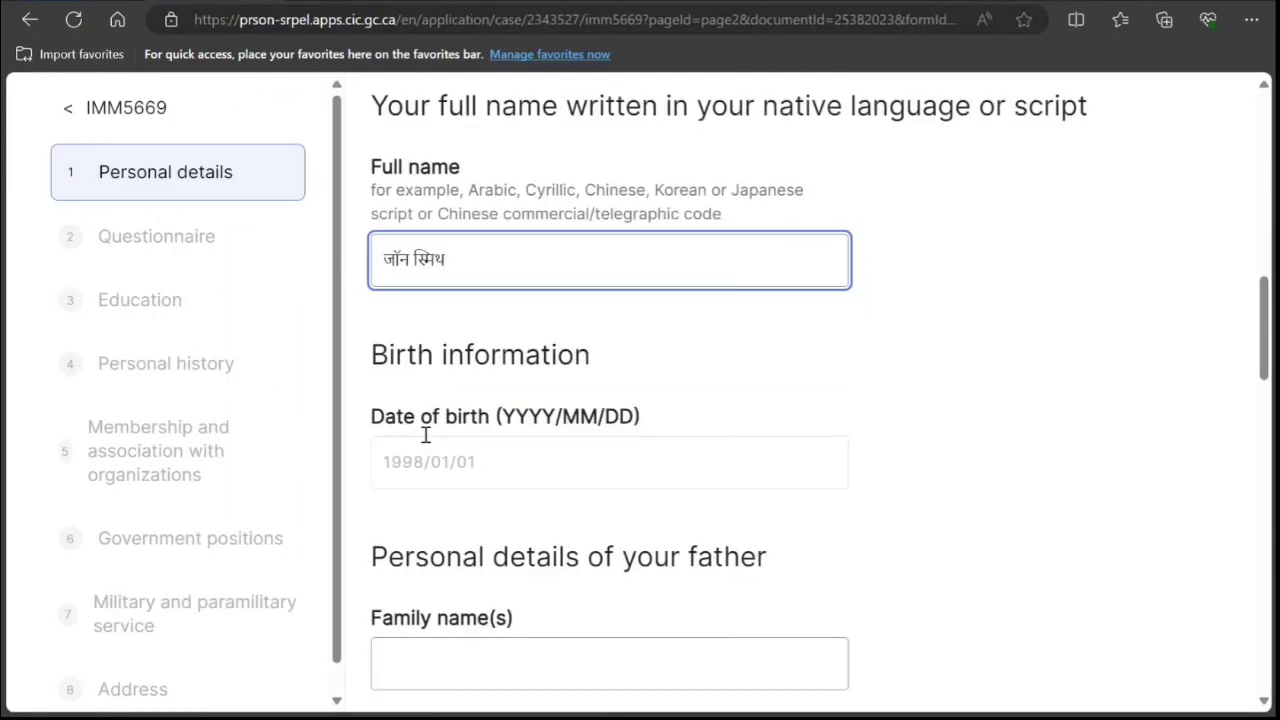
pyautogui.click(425, 434)
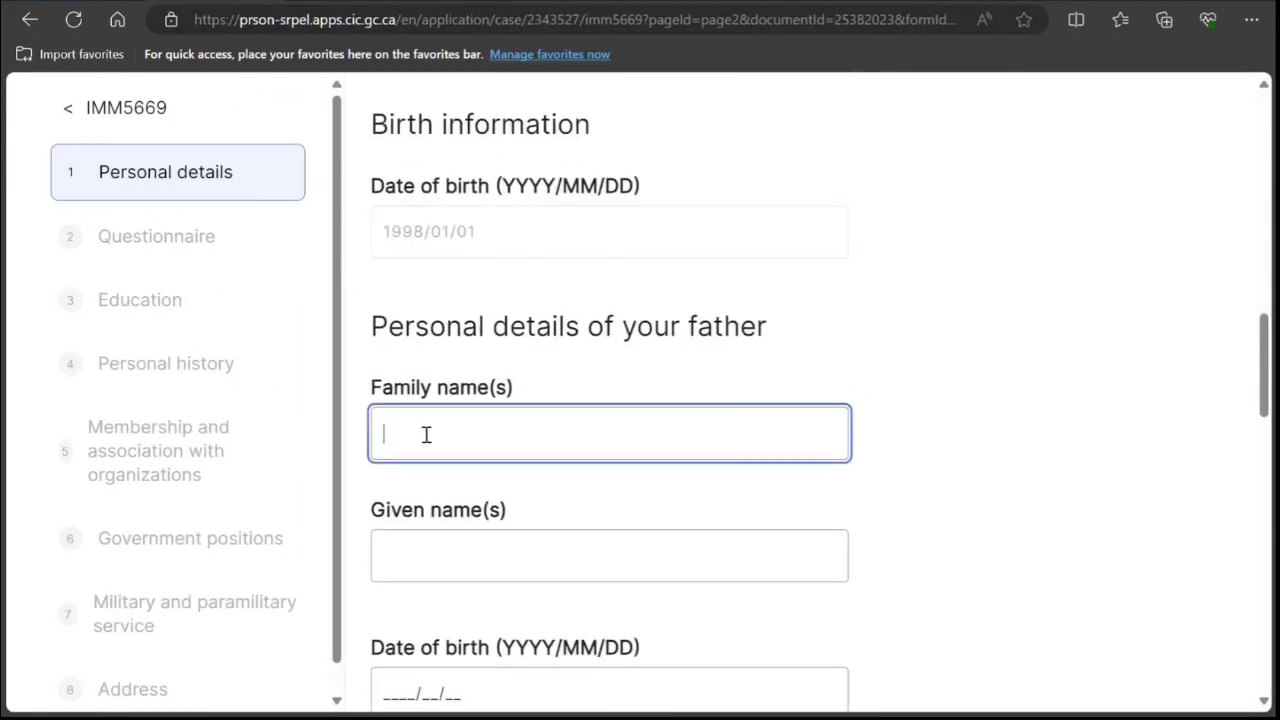
pyautogui.write('Smith')
pyautogui.press('Tab')
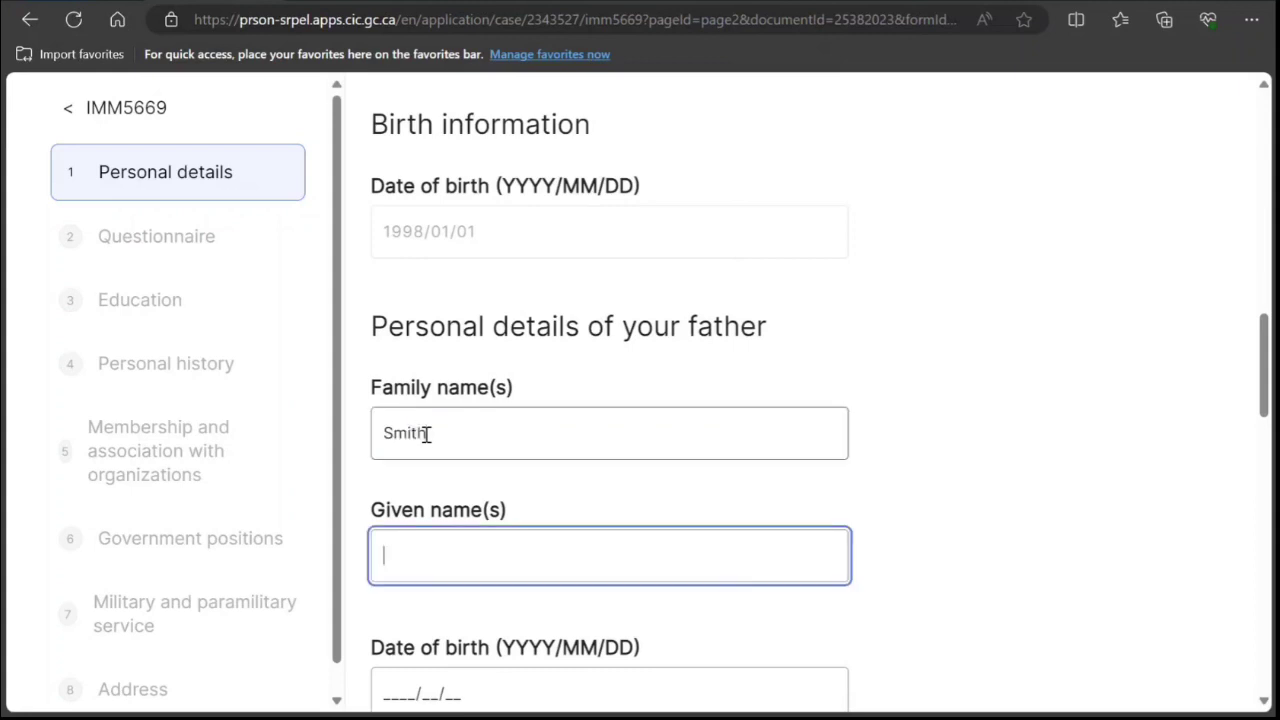
pyautogui.write('Peter')
pyautogui.click(474, 431)
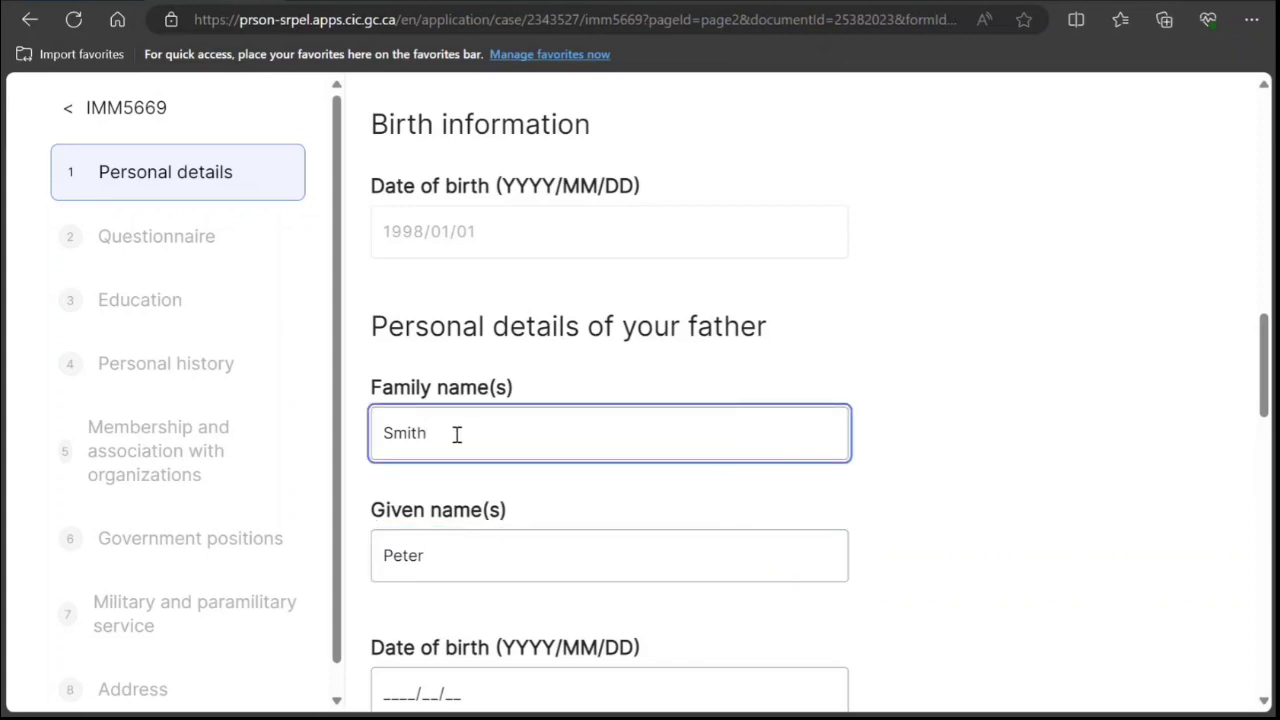
pyautogui.click(477, 543)
pyautogui.scroll(-3, 480, 515)
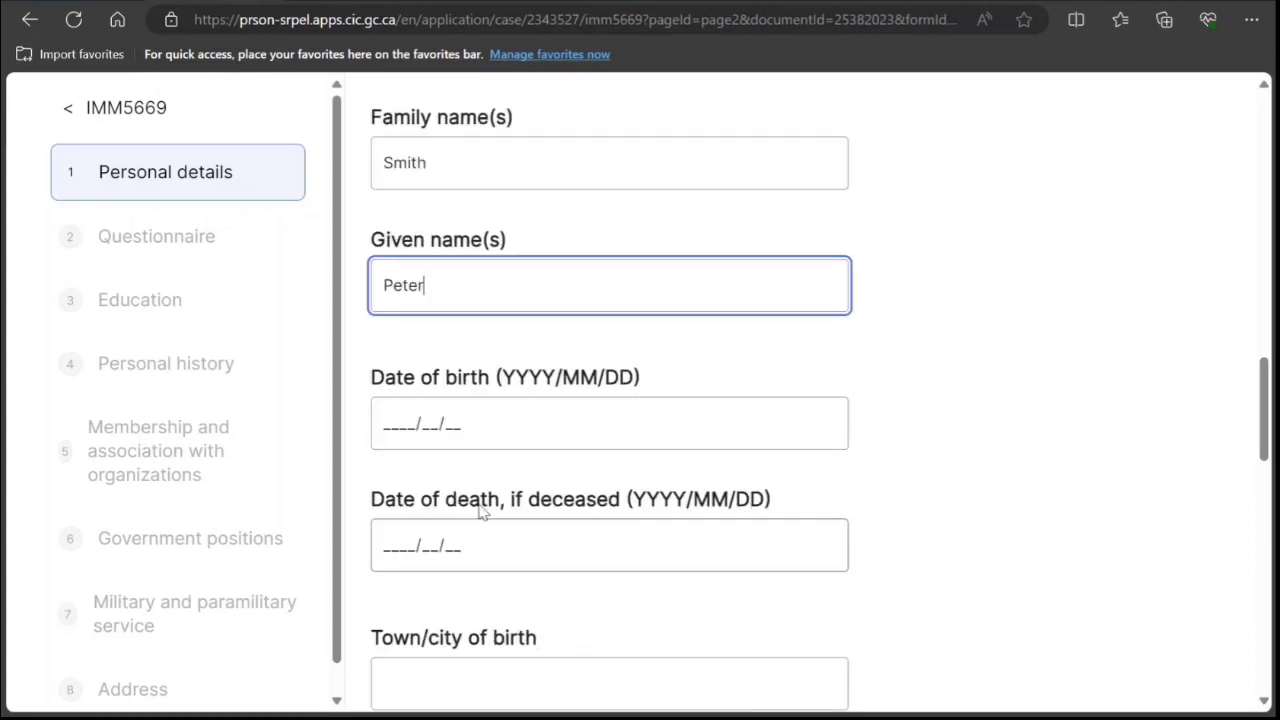
pyautogui.scroll(-1, 477, 491)
pyautogui.scroll(5, 400, 428)
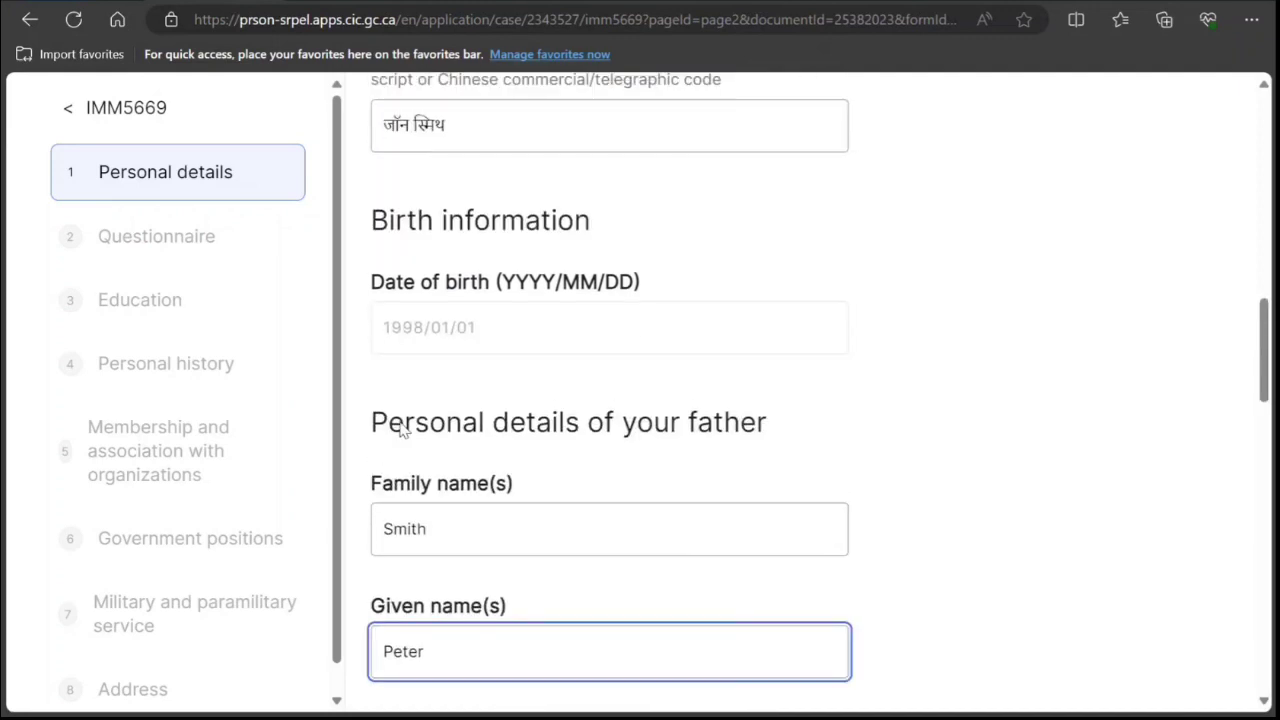
pyautogui.scroll(-5, 400, 428)
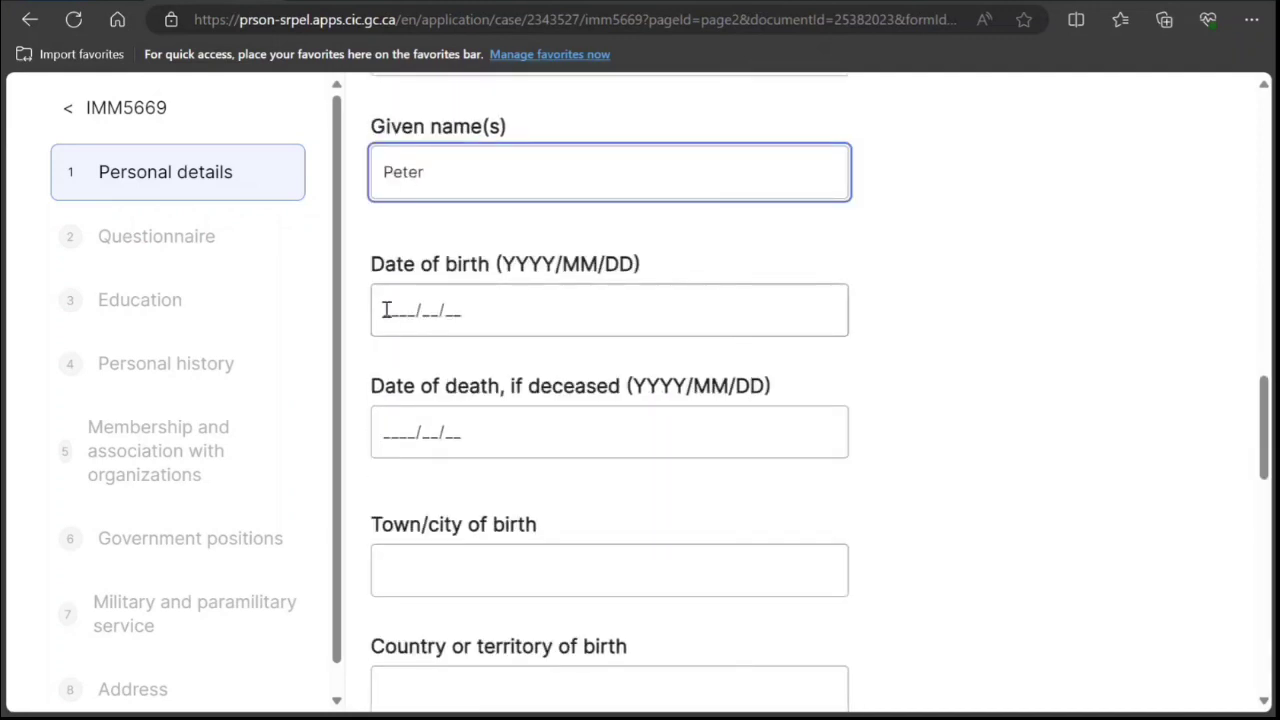
pyautogui.click(386, 310)
pyautogui.write('19')
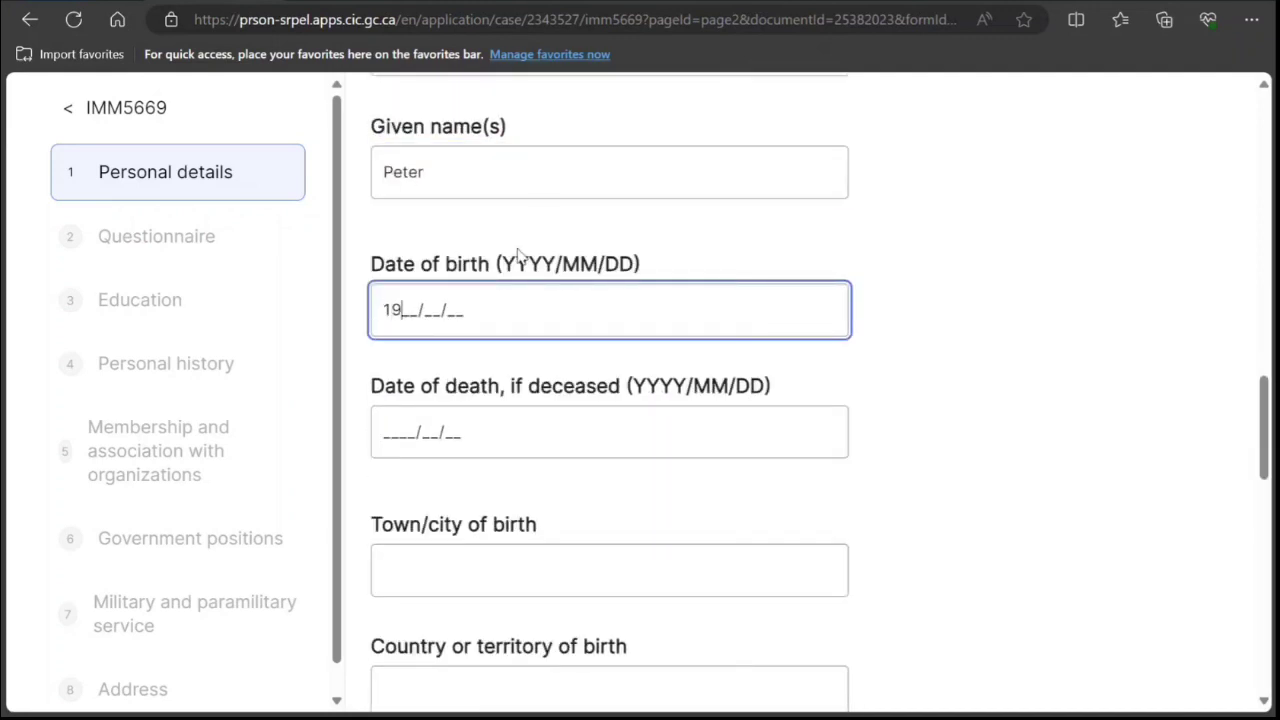
pyautogui.write('72/10/19')
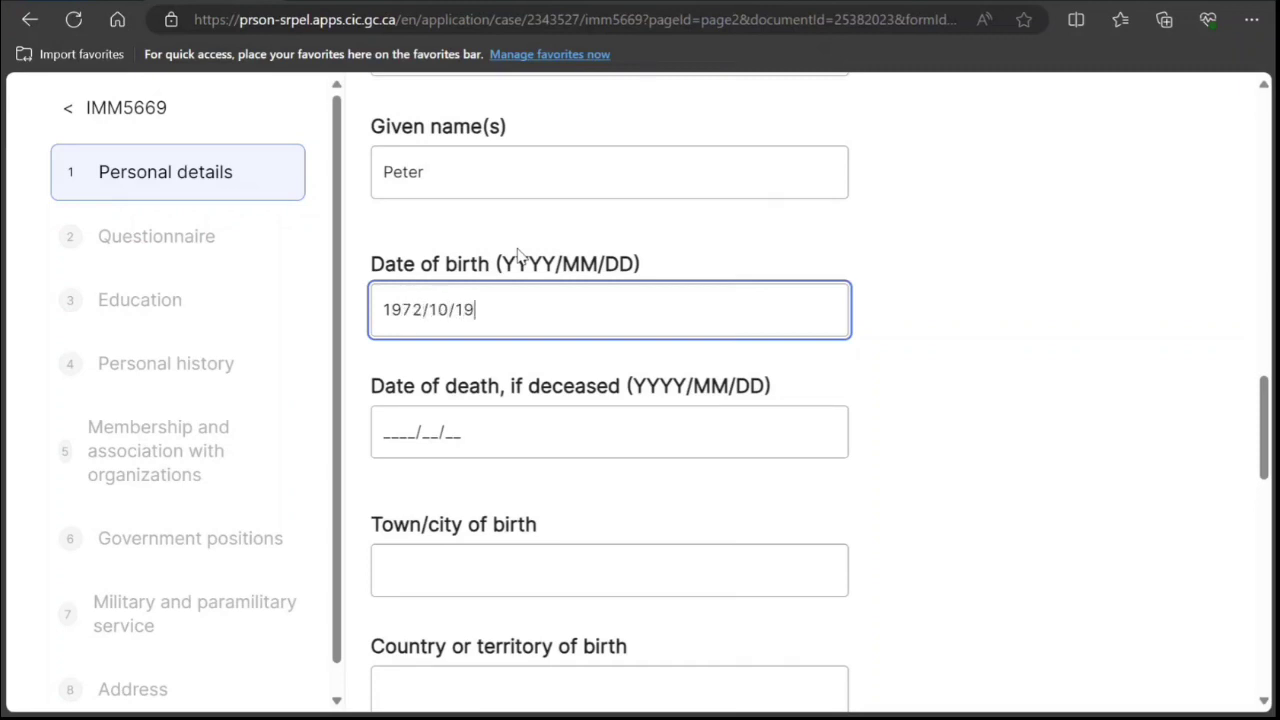
pyautogui.scroll(-3, 537, 320)
pyautogui.click(463, 286)
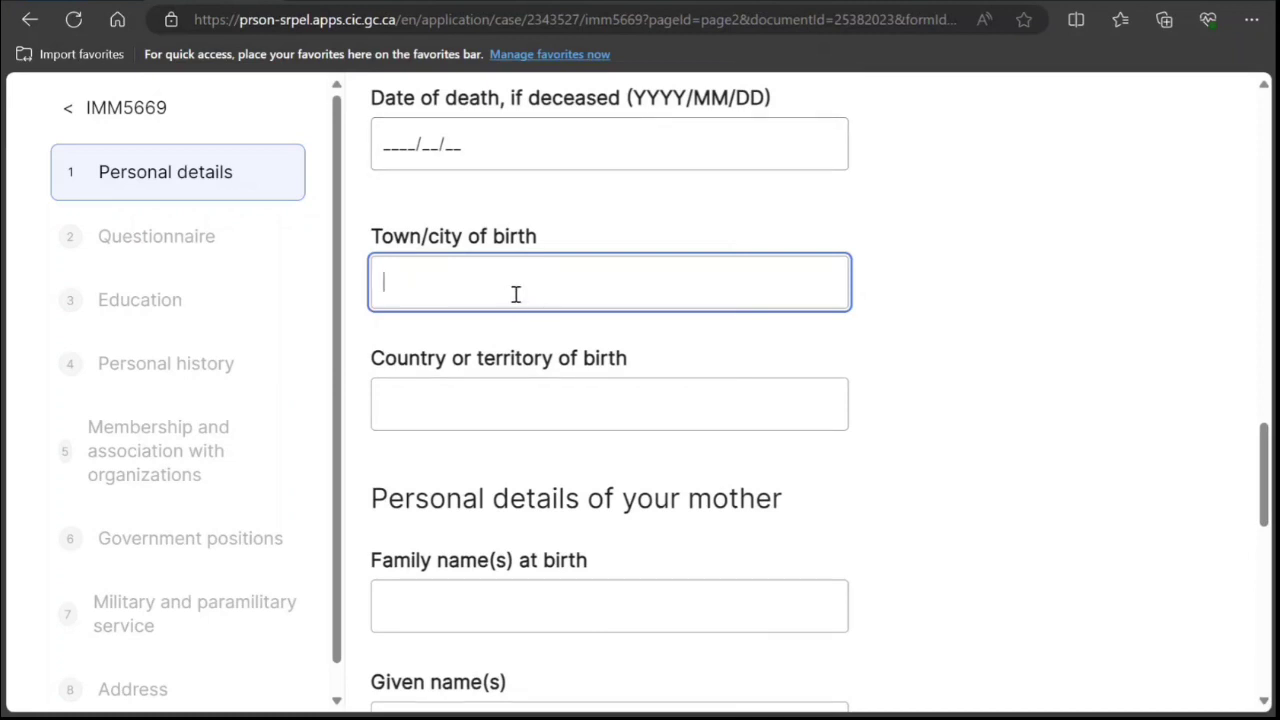
pyautogui.write('New Delhi')
pyautogui.press('Tab')
pyautogui.write('I')
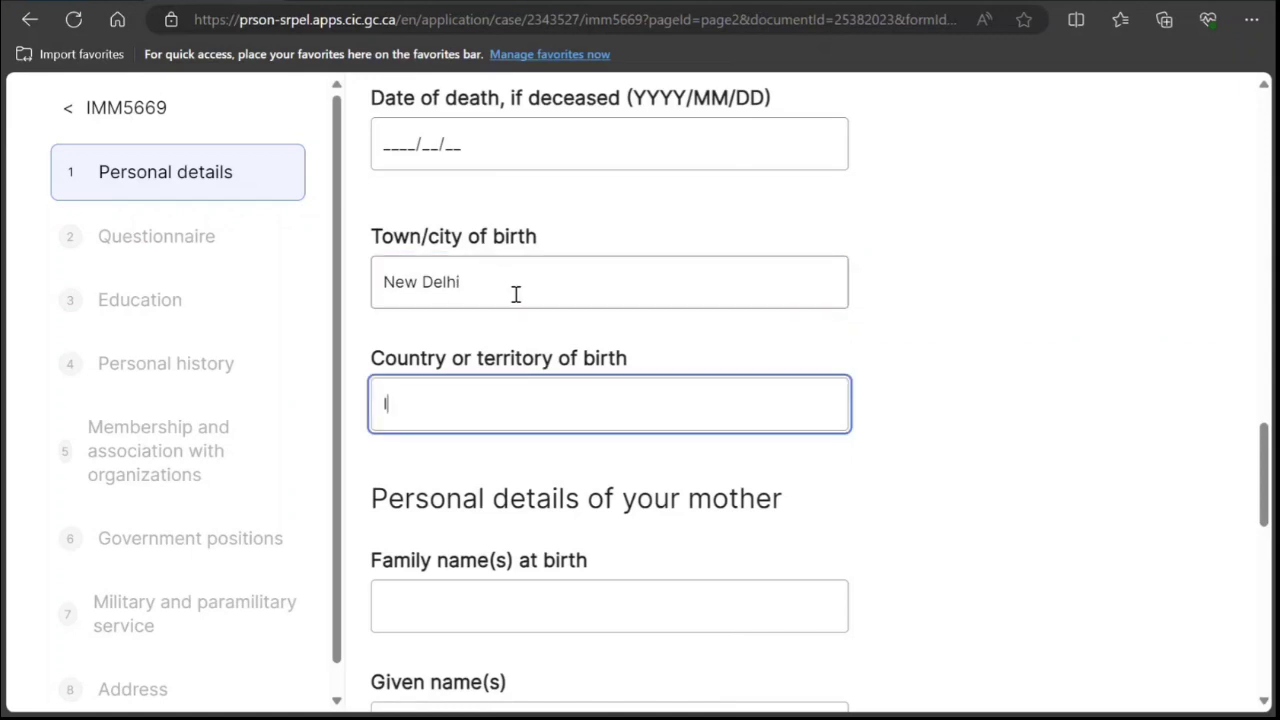
pyautogui.write('ndia')
# Fill in the mother's family name at birth and given name.
pyautogui.scroll(-2, 516, 294)
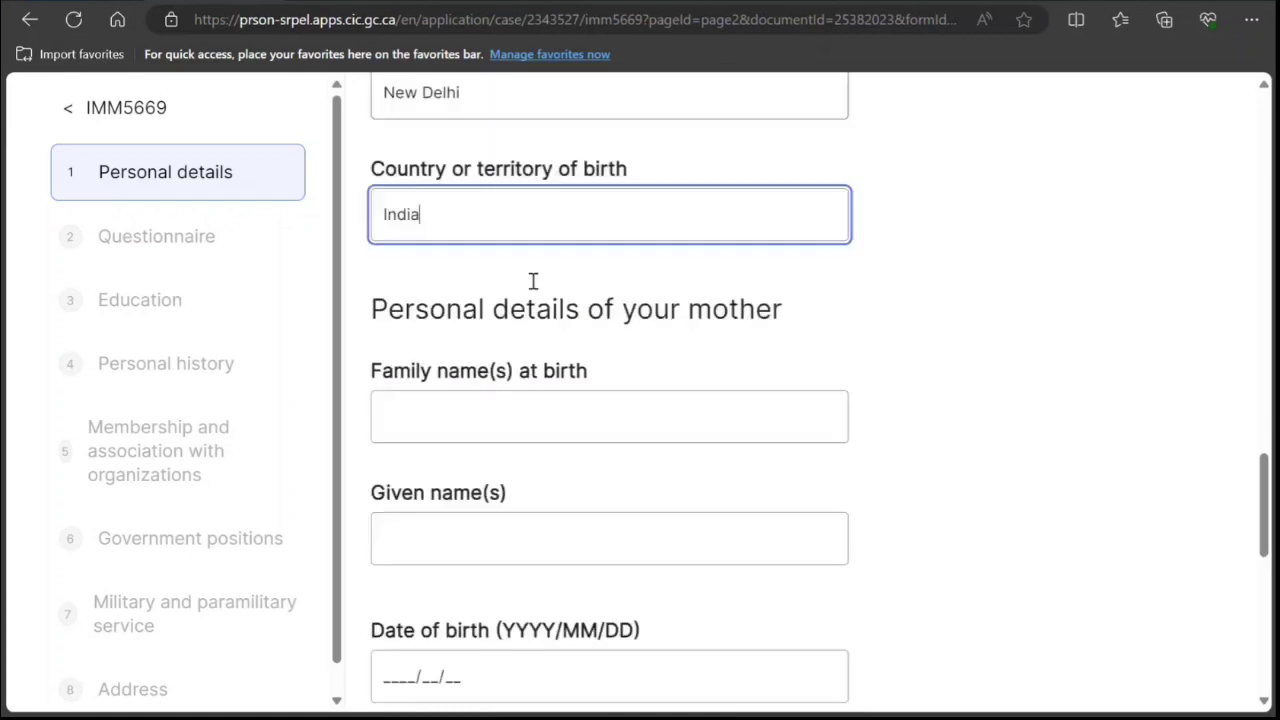
pyautogui.click(514, 417)
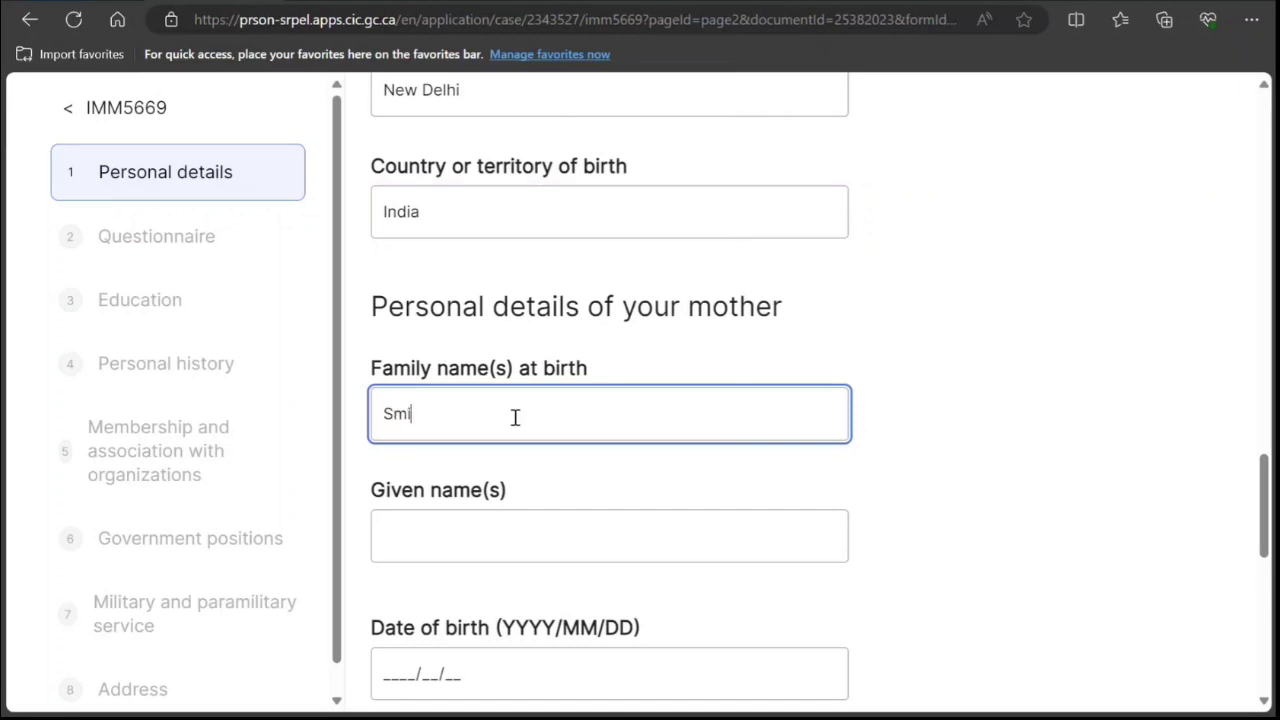
pyautogui.click(549, 551)
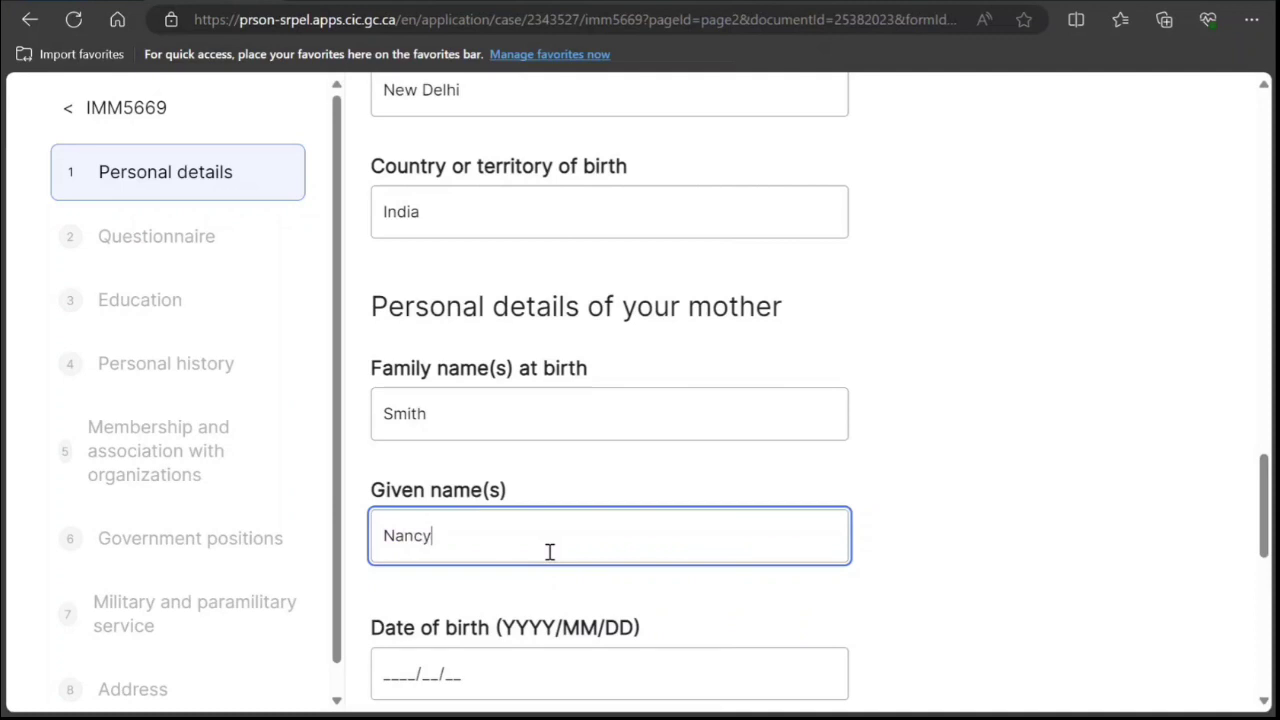
pyautogui.scroll(-2, 391, 489)
pyautogui.click(413, 468)
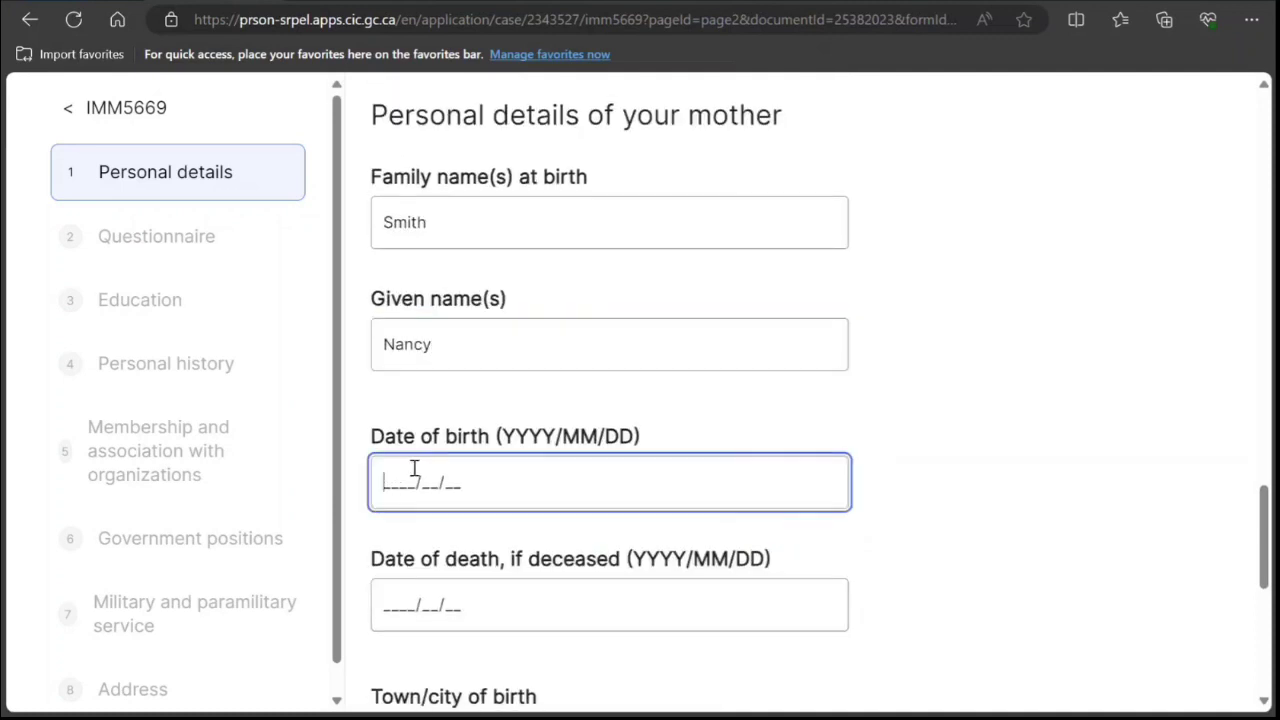
pyautogui.write('1975/10/10')
pyautogui.press('BackSpace')
pyautogui.write('9')
pyautogui.scroll(-4, 560, 430)
pyautogui.click(503, 362)
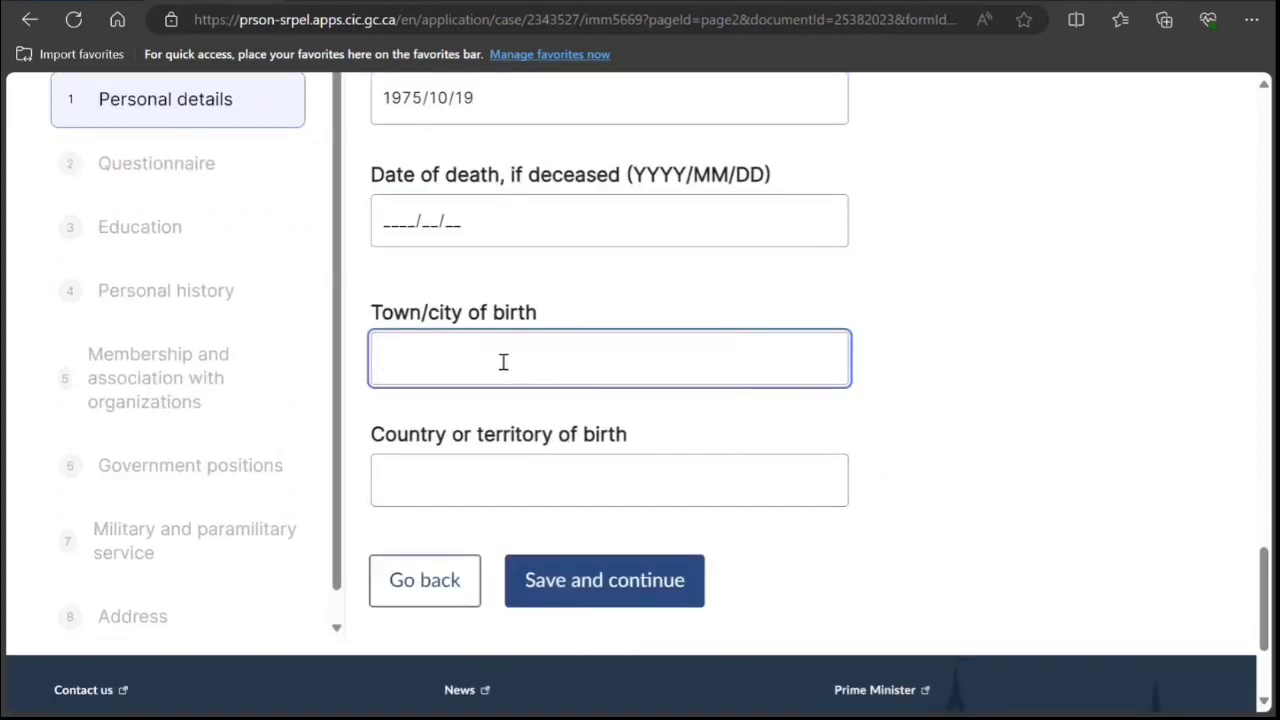
pyautogui.write('New Delhi')
pyautogui.press('Tab')
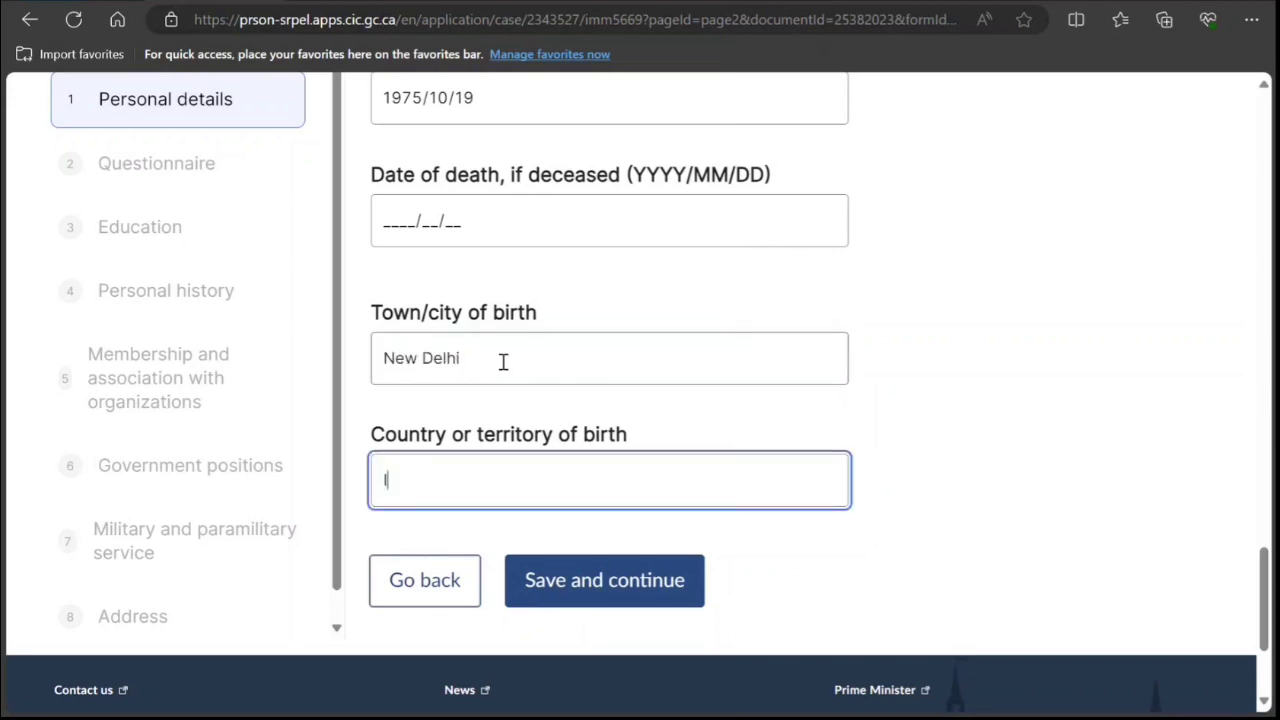
pyautogui.click(617, 594)
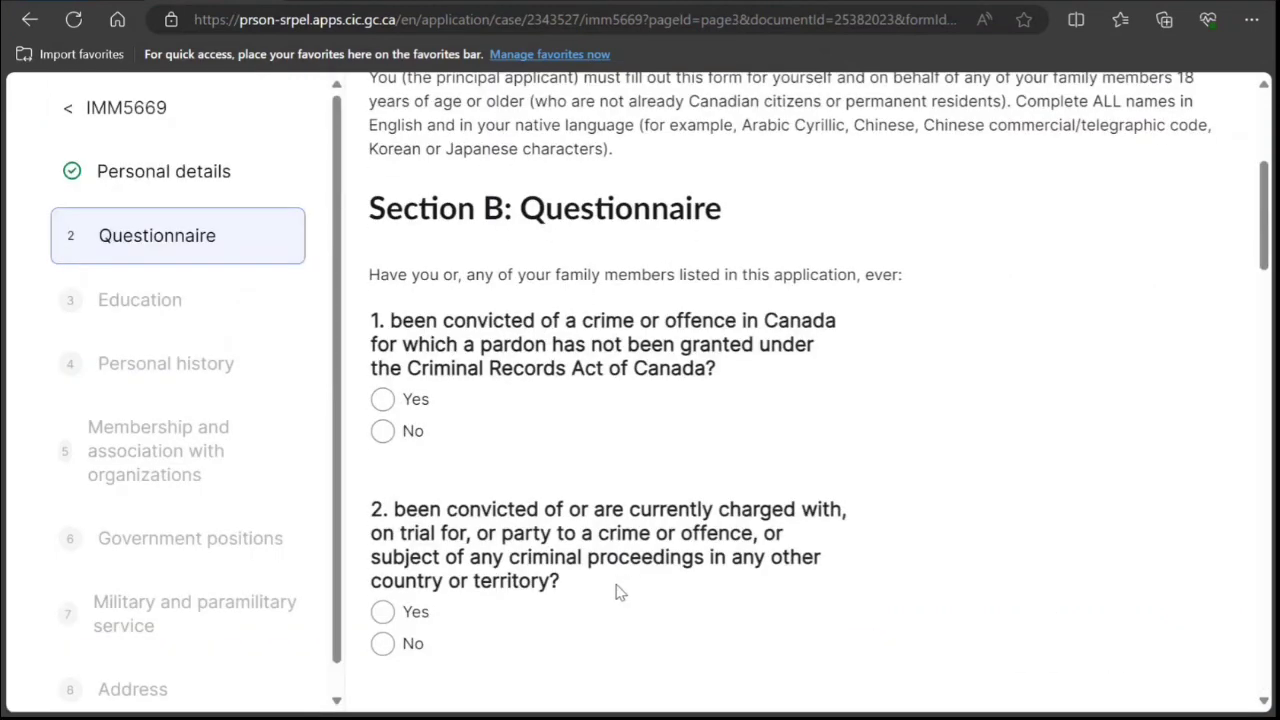
# Answer No to the conviction, foreign criminal proceedings, refusals and refused-admission questions.
pyautogui.click(384, 435)
pyautogui.scroll(-2, 427, 453)
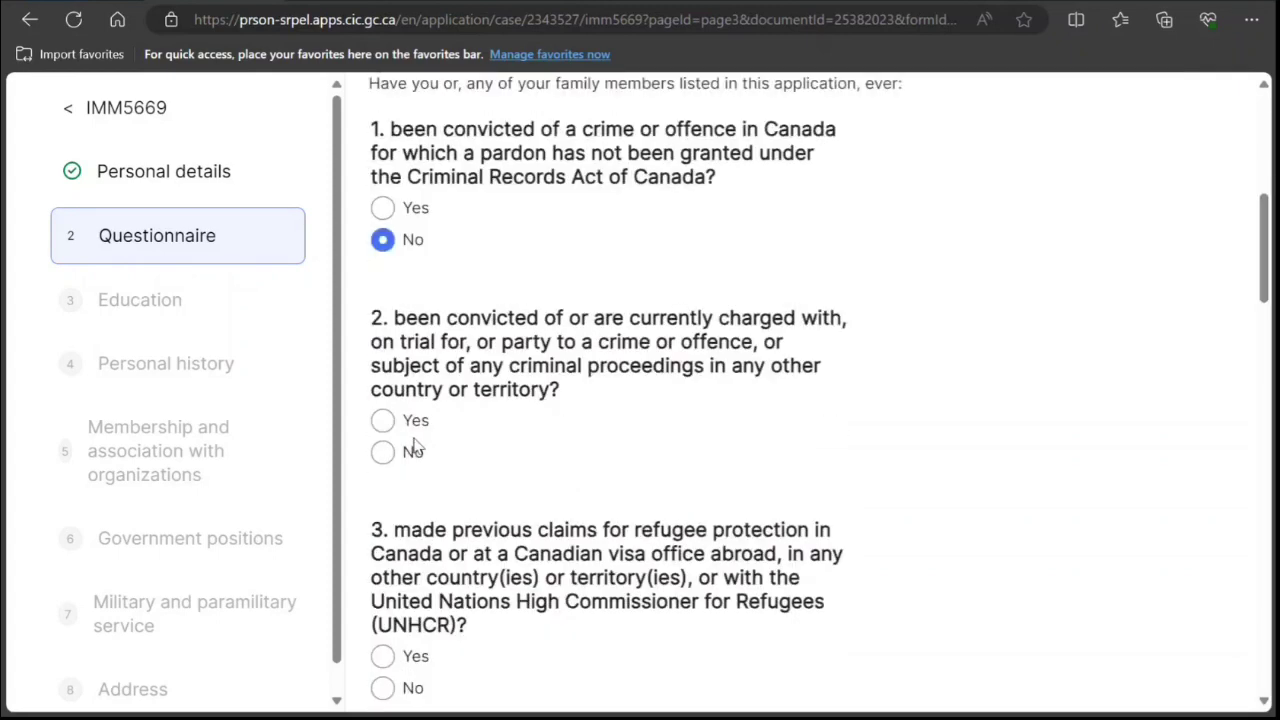
pyautogui.click(385, 452)
pyautogui.scroll(-4, 437, 460)
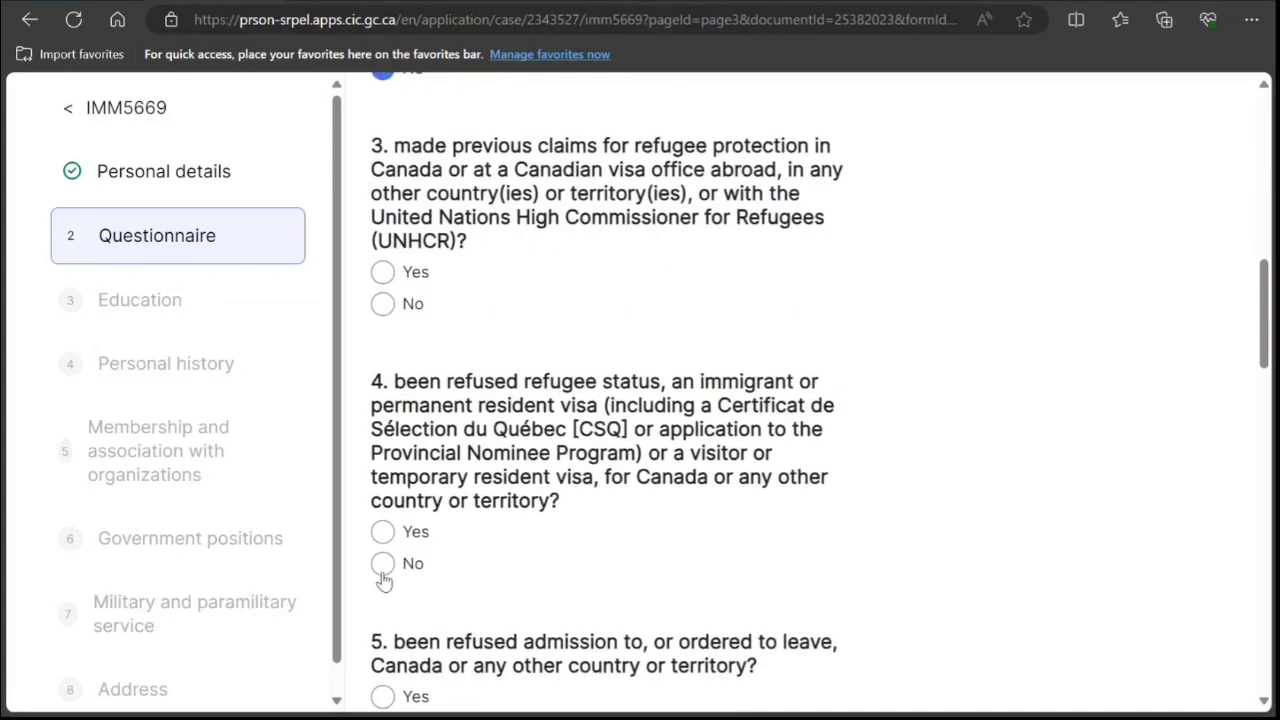
pyautogui.click(384, 565)
pyautogui.scroll(-3, 465, 545)
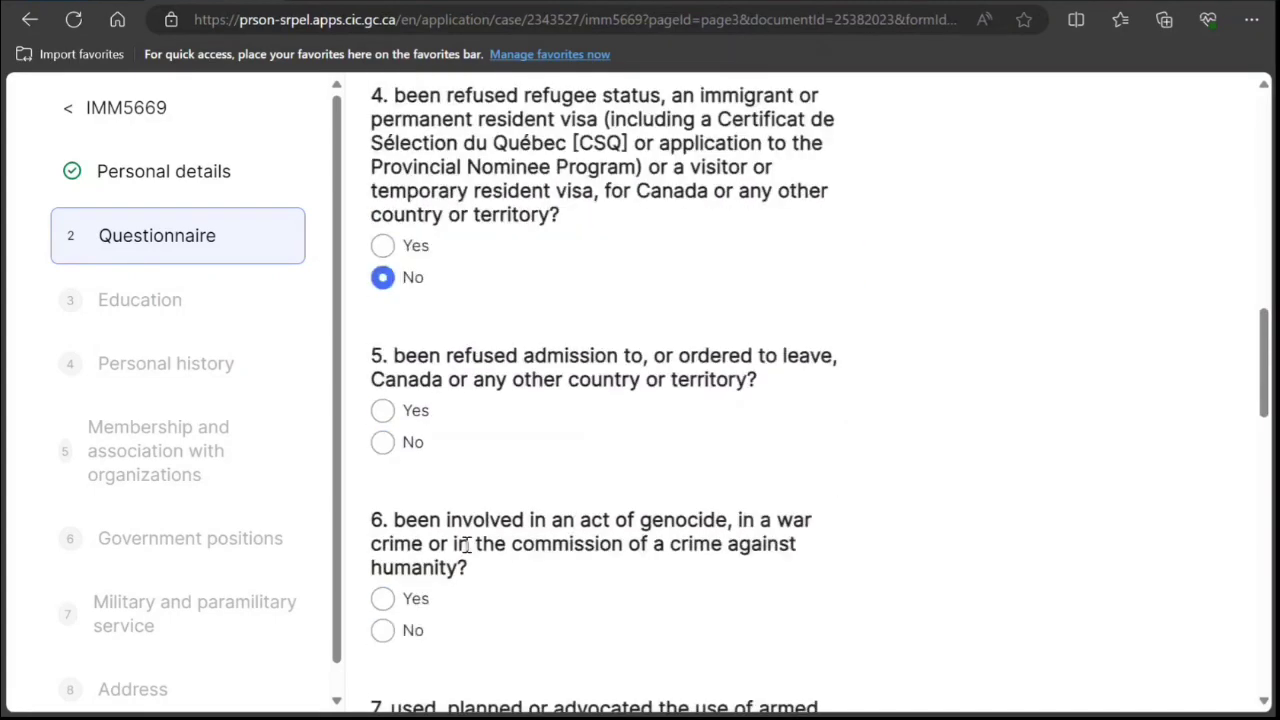
pyautogui.click(383, 442)
pyautogui.scroll(-2, 500, 470)
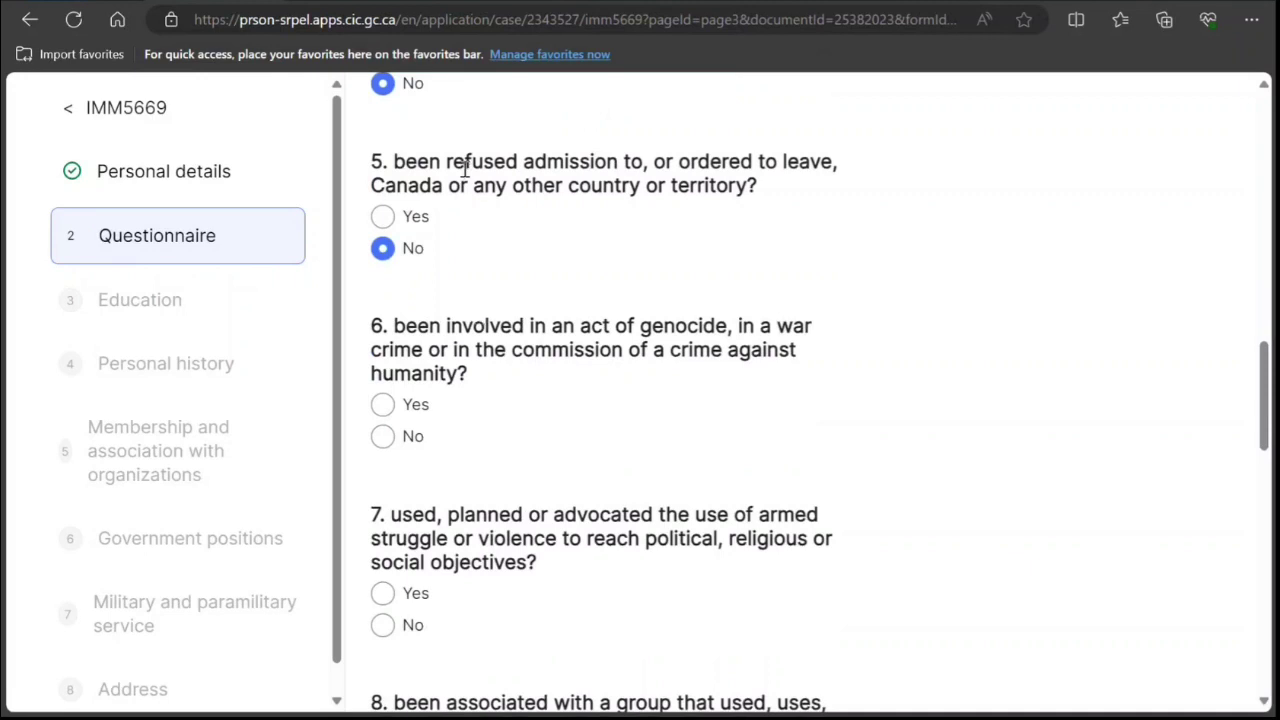
# Answer No to questions 6, 7, 8, 10 and 11, then save the questionnaire.
pyautogui.click(397, 443)
pyautogui.scroll(-2, 430, 450)
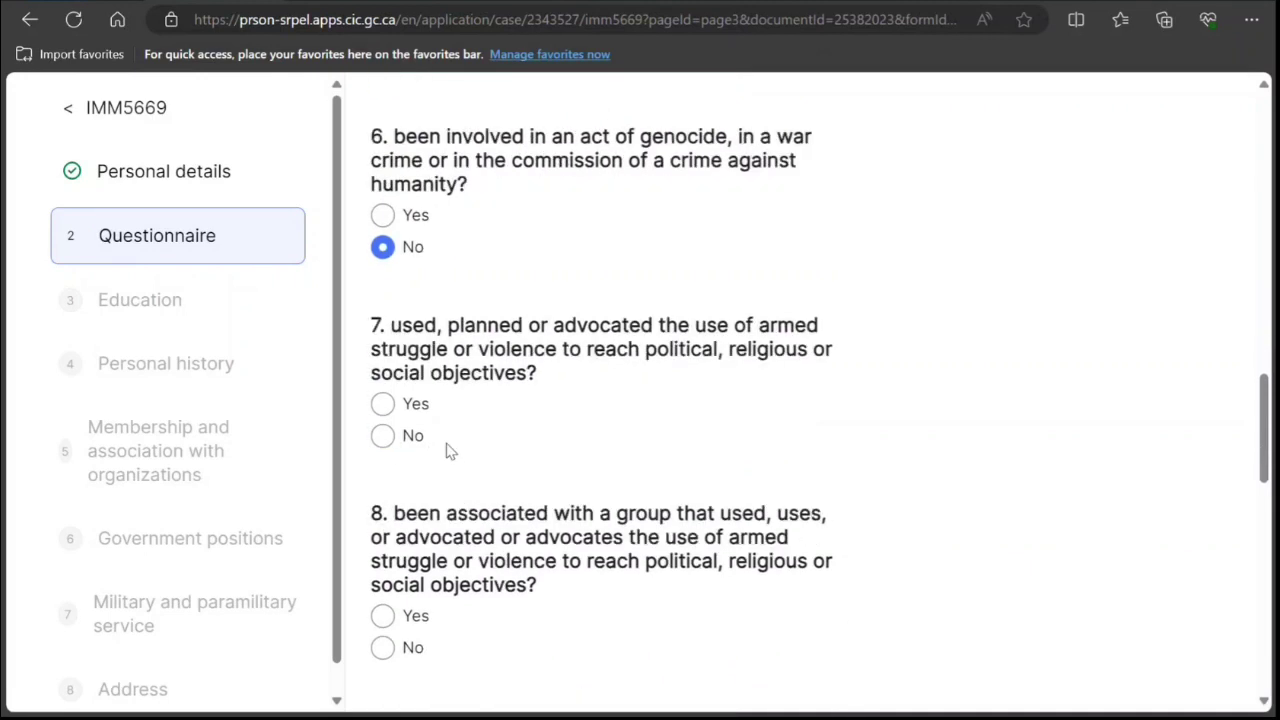
pyautogui.click(381, 434)
pyautogui.scroll(-1, 457, 460)
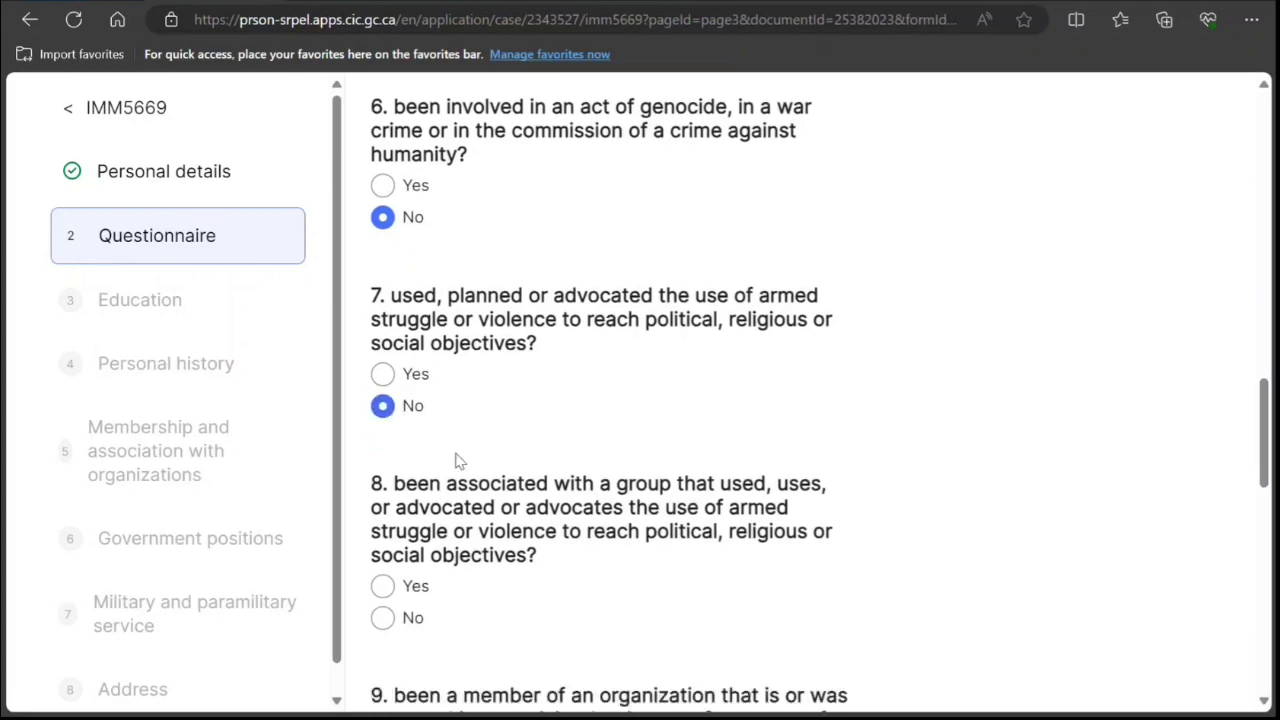
pyautogui.scroll(-3, 455, 460)
pyautogui.click(383, 357)
pyautogui.scroll(-2, 396, 556)
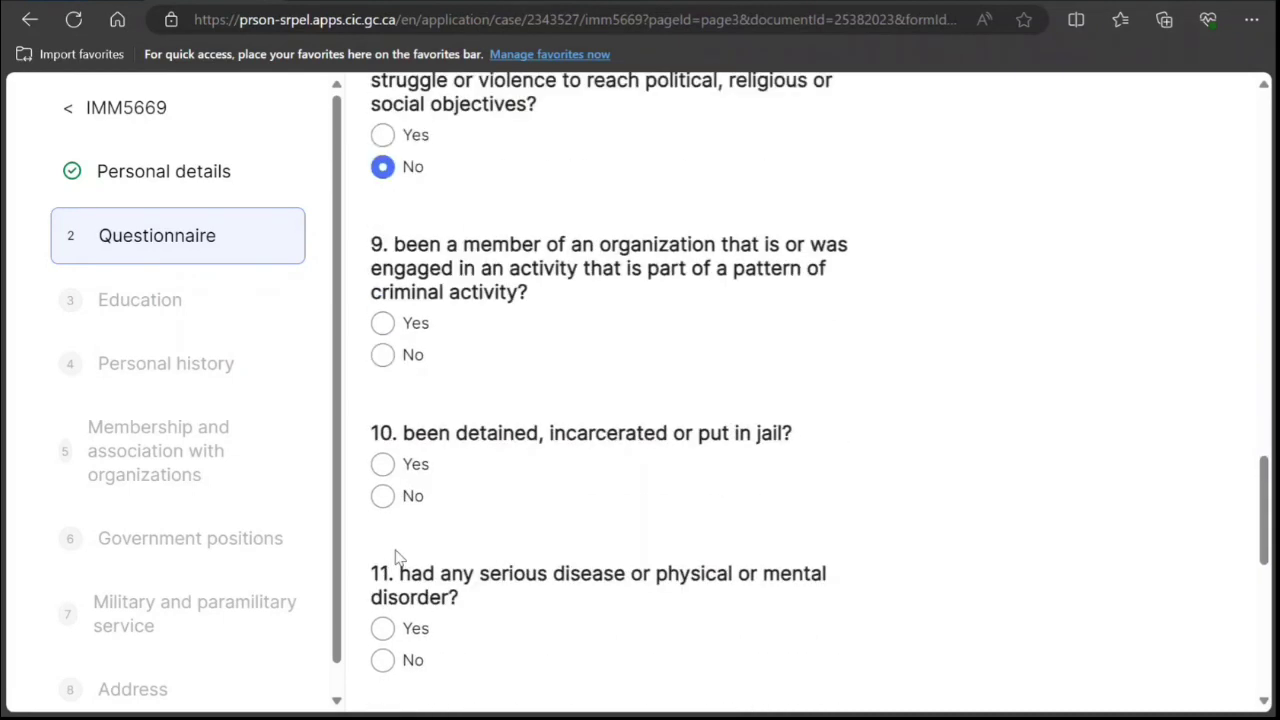
pyautogui.click(385, 498)
pyautogui.scroll(-2, 399, 510)
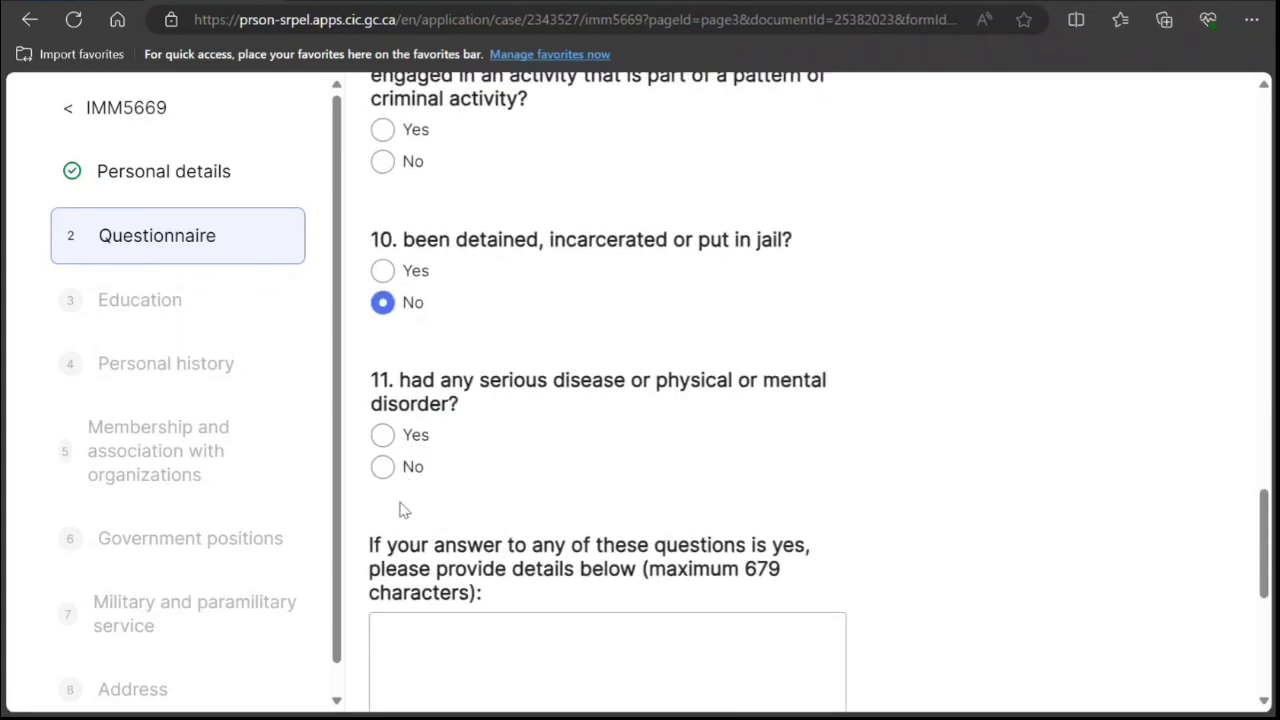
pyautogui.click(384, 468)
pyautogui.scroll(-1, 424, 503)
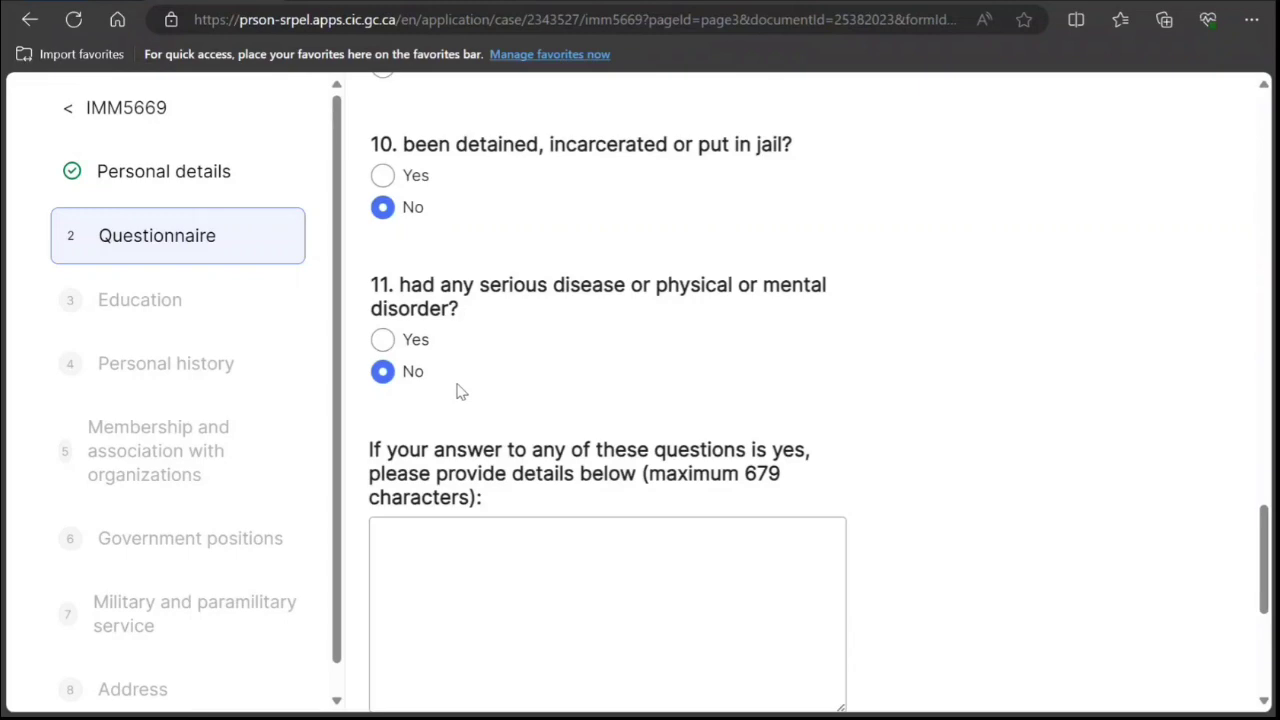
pyautogui.scroll(-3, 500, 380)
pyautogui.click(613, 508)
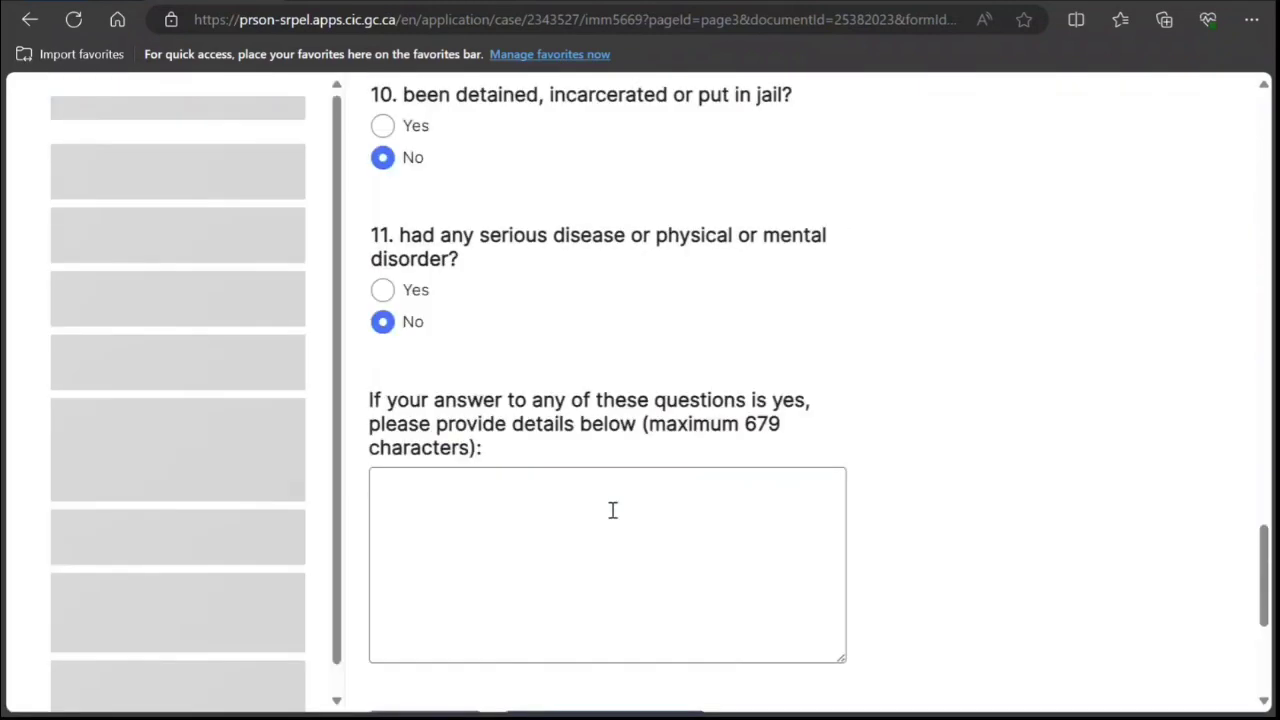
pyautogui.scroll(-1, 600, 457)
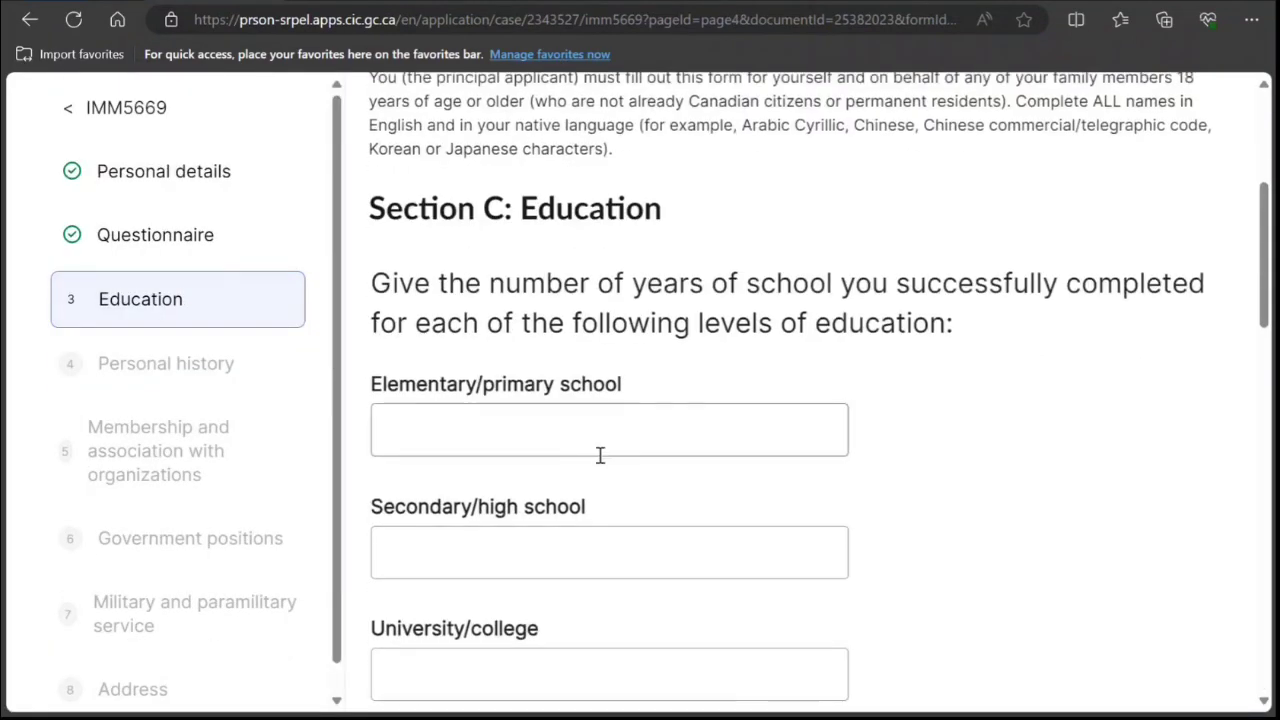
# Record 5 elementary, 7 secondary and 3 university years of schooling and save Education.
pyautogui.scroll(-1, 600, 455)
pyautogui.click(538, 332)
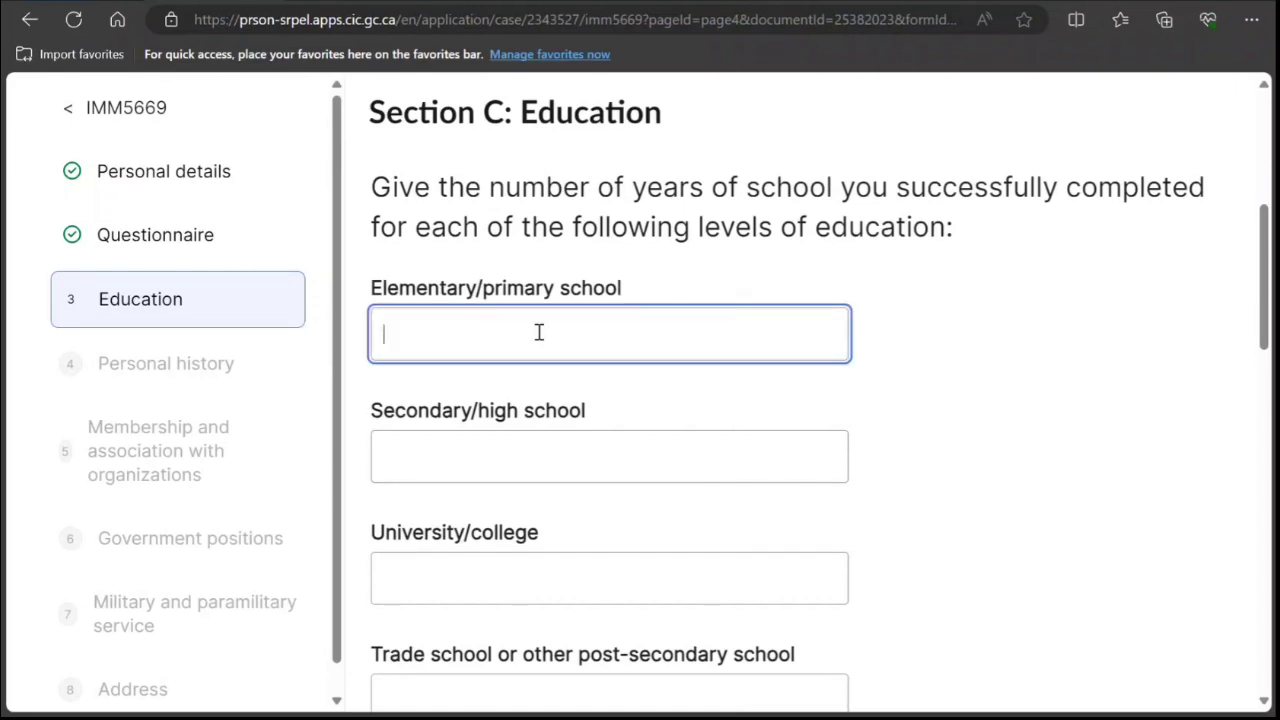
pyautogui.click(615, 460)
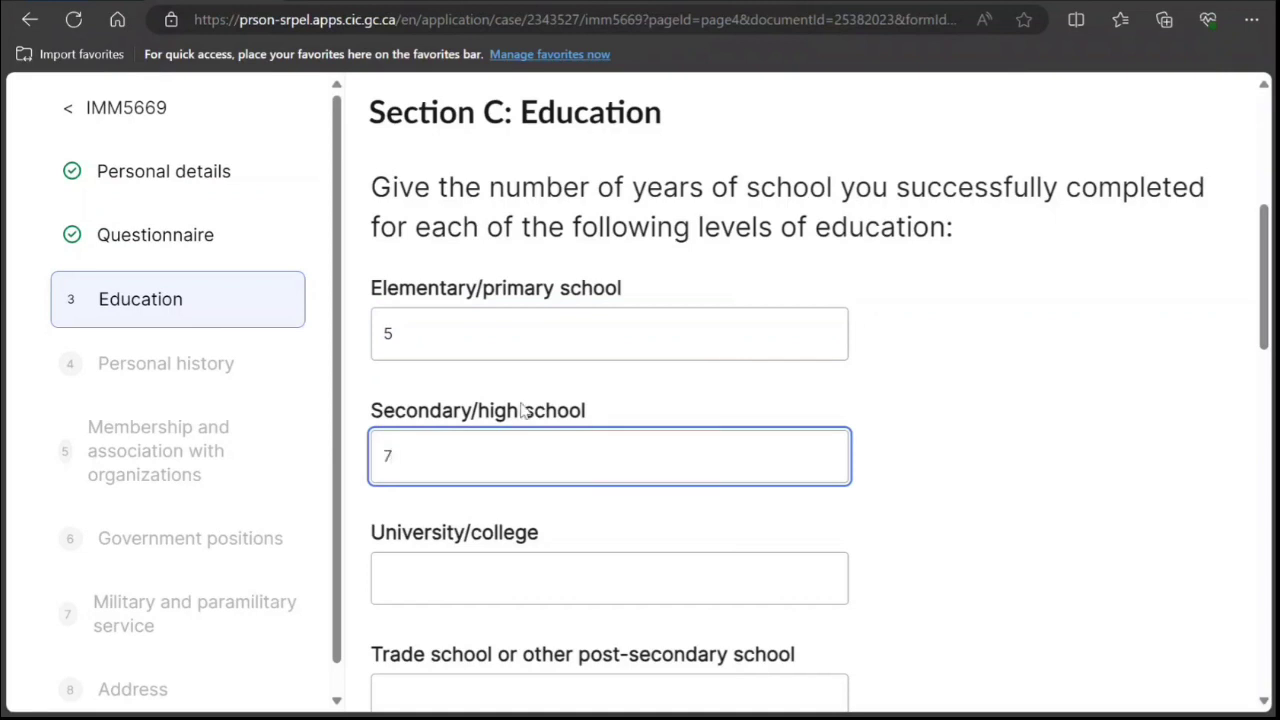
pyautogui.click(479, 578)
pyautogui.write('3')
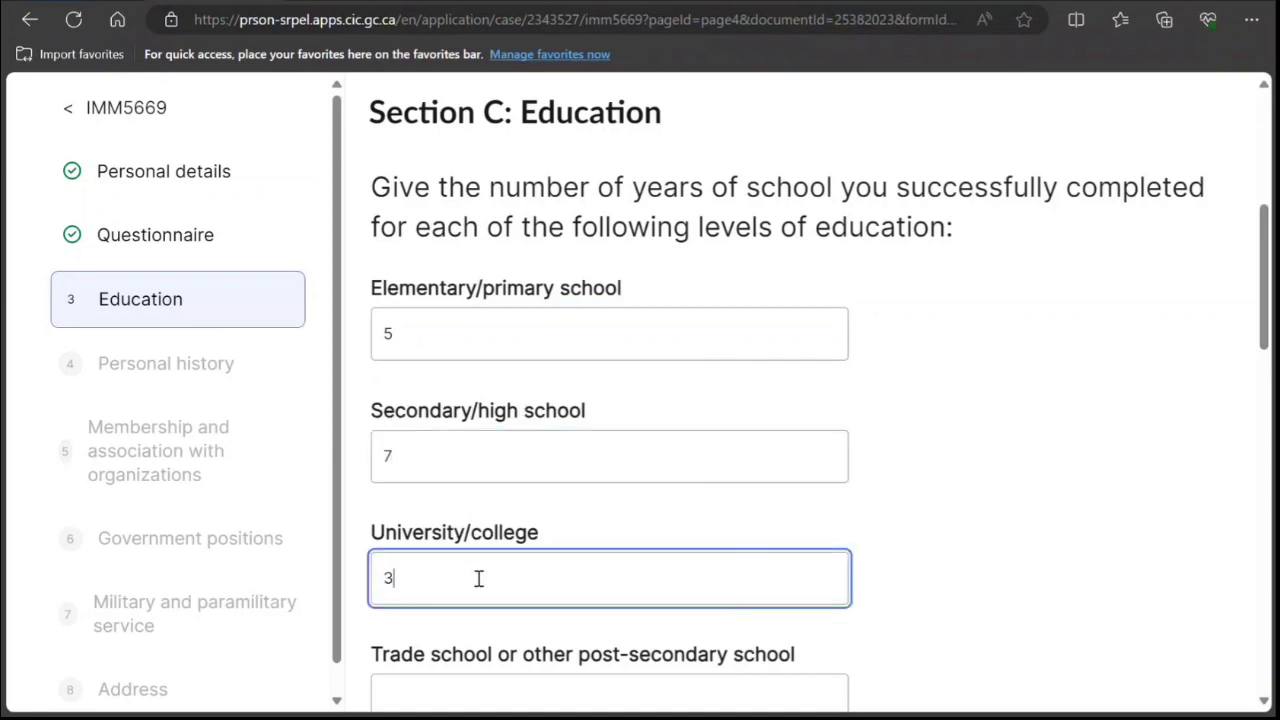
pyautogui.scroll(-5, 488, 635)
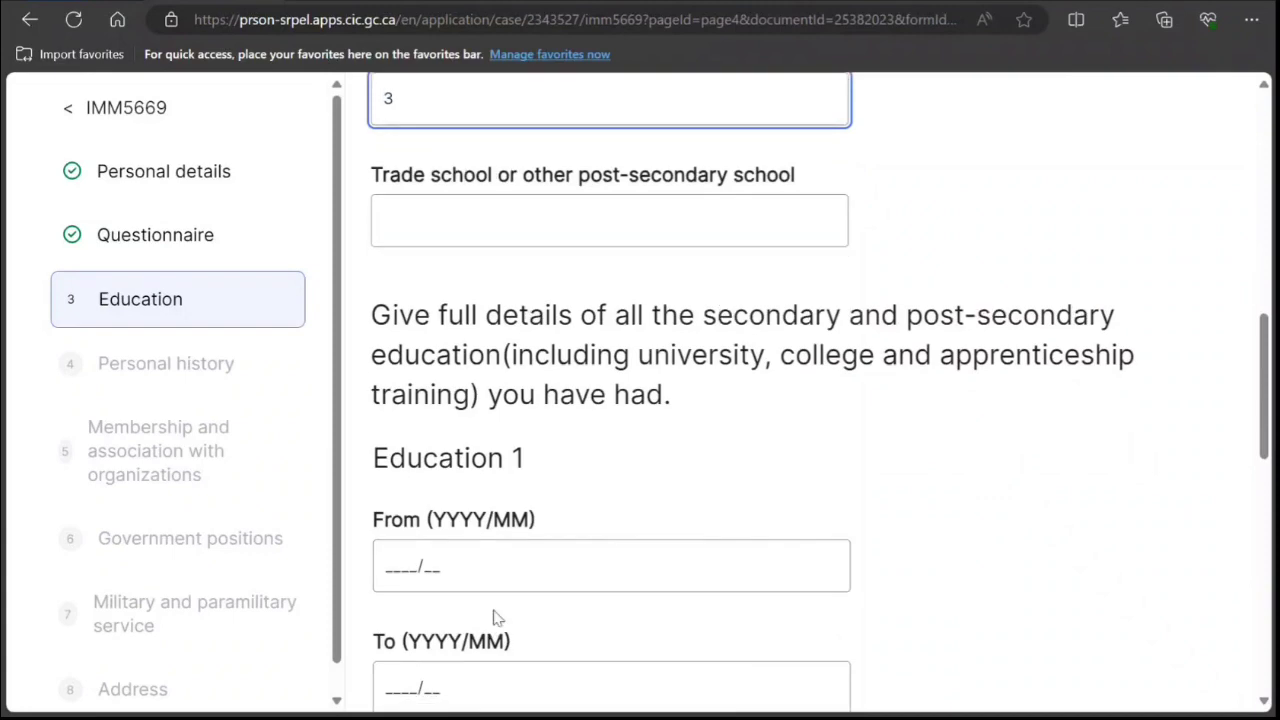
pyautogui.scroll(4, 843, 354)
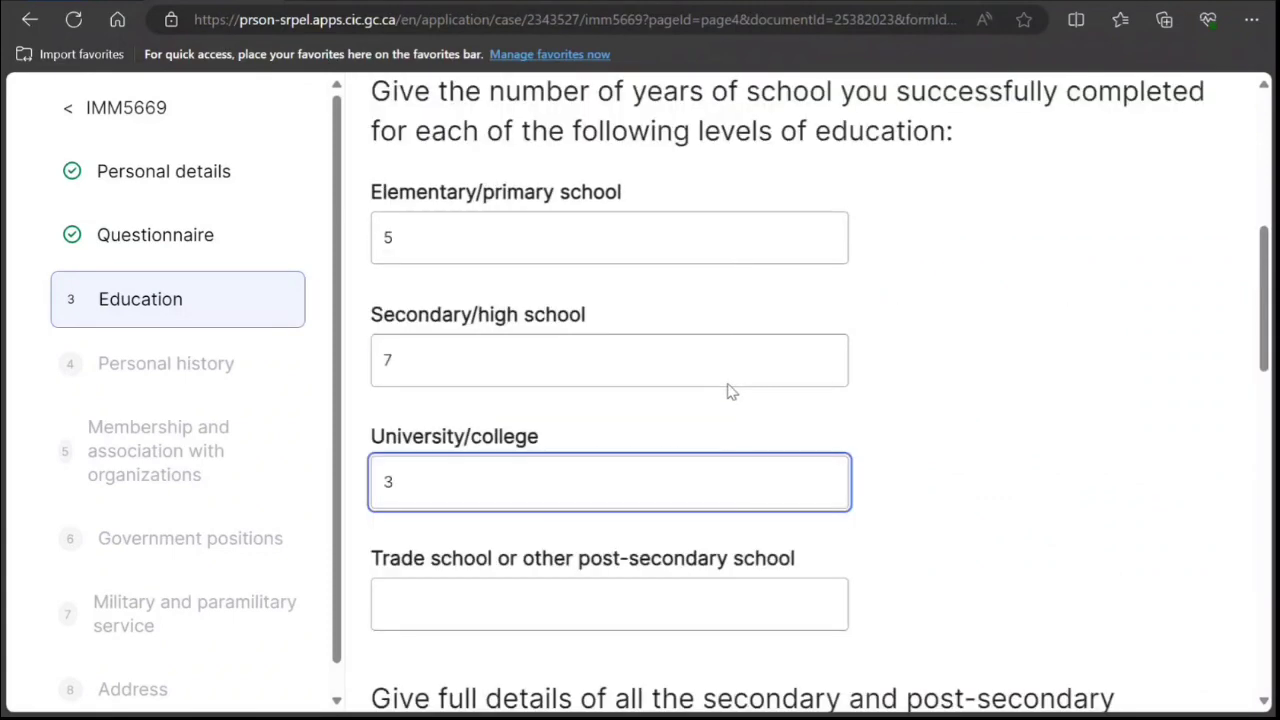
pyautogui.scroll(-9, 468, 432)
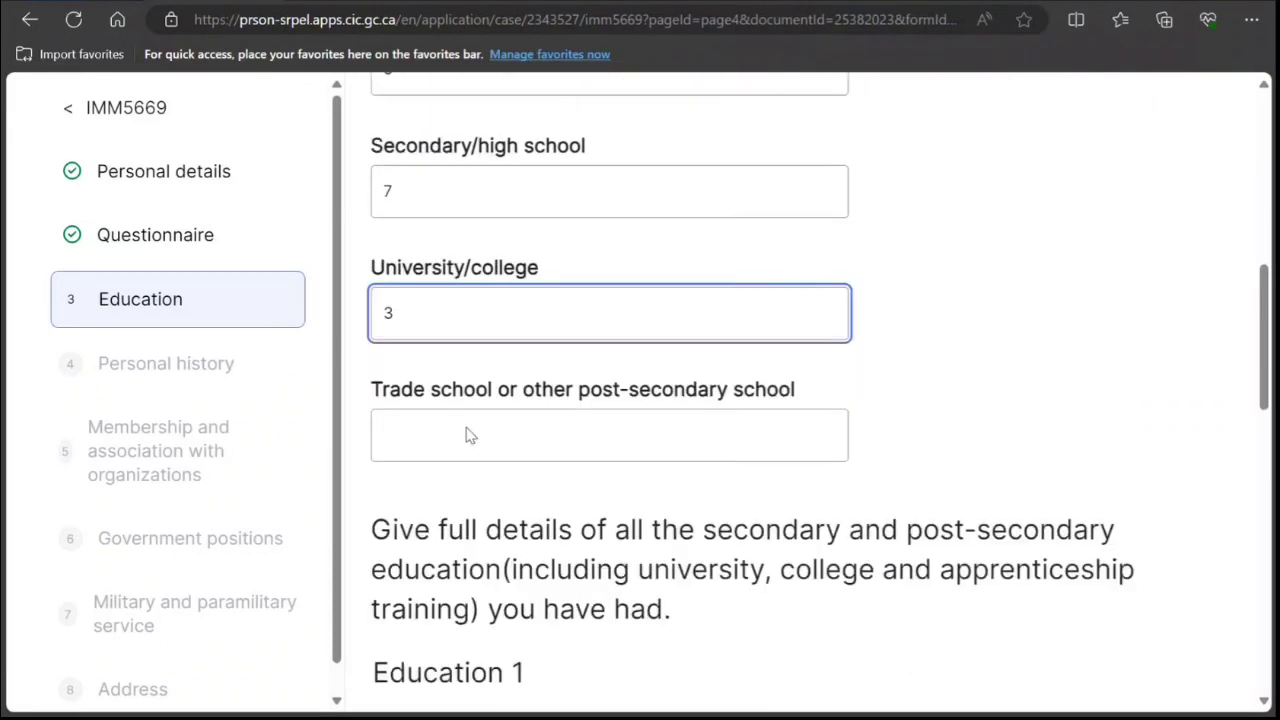
pyautogui.scroll(-4, 509, 476)
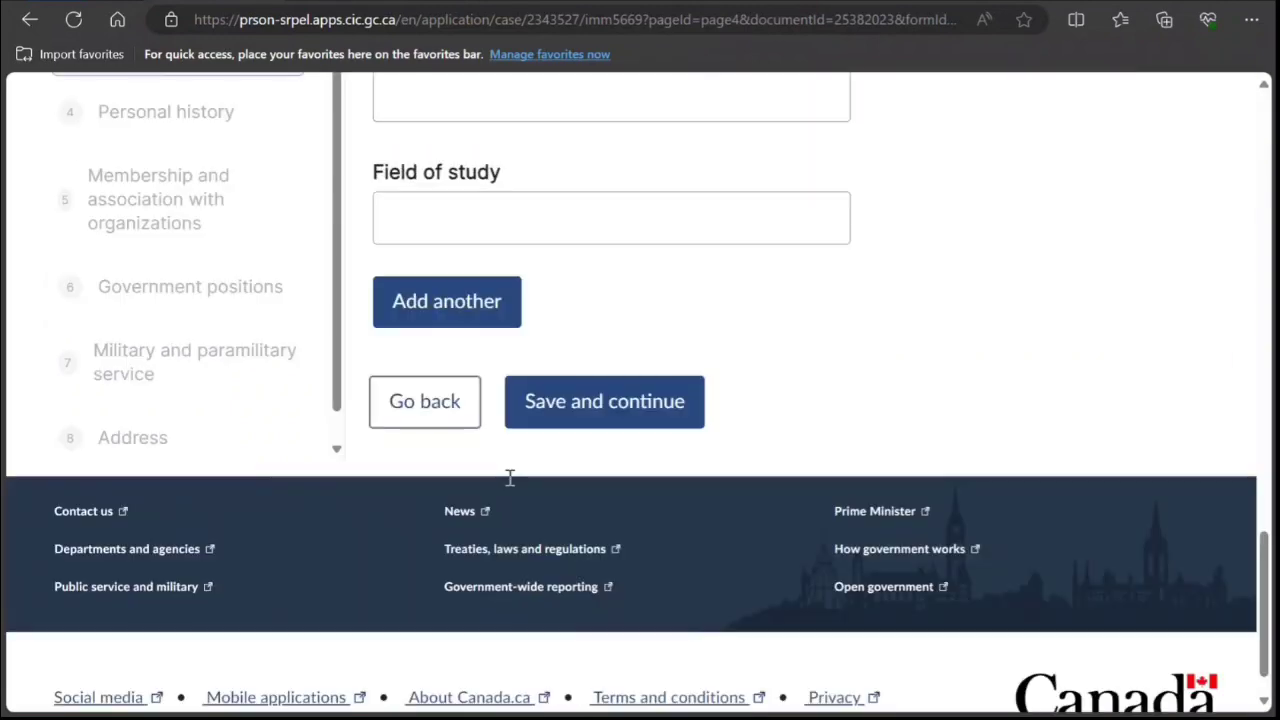
pyautogui.scroll(10, 766, 334)
pyautogui.scroll(4, 766, 334)
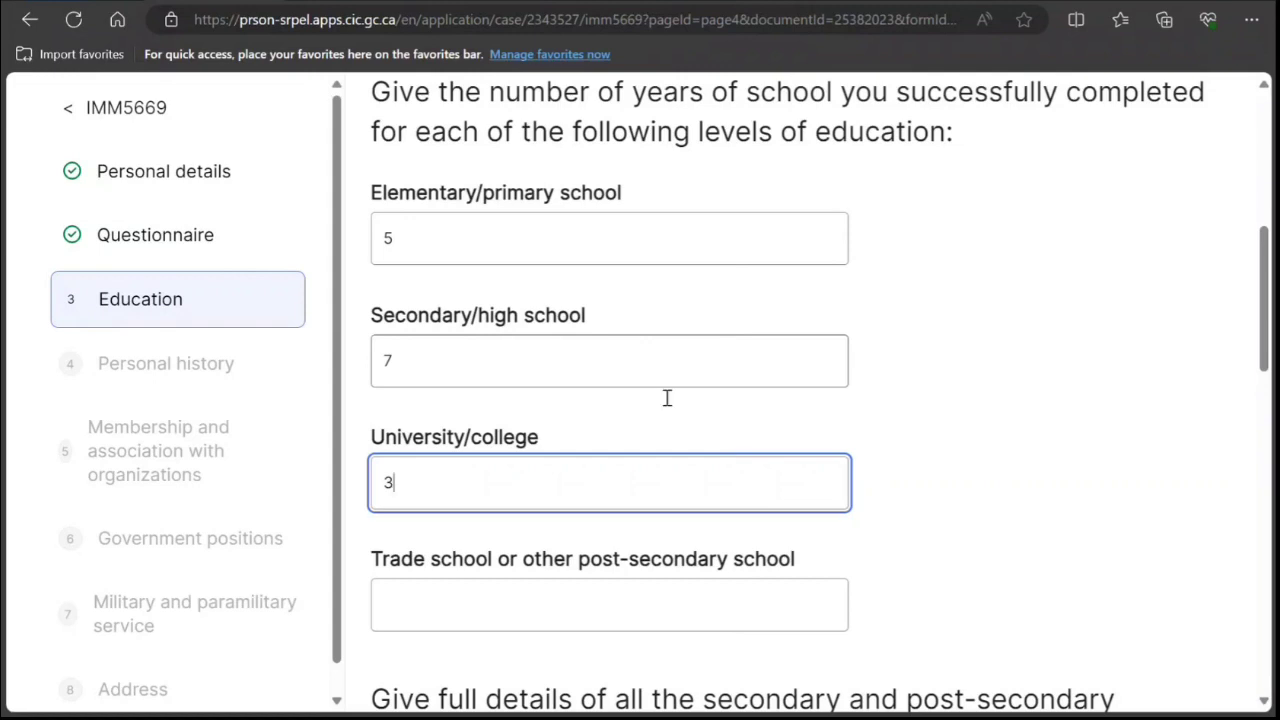
pyautogui.scroll(-5, 666, 397)
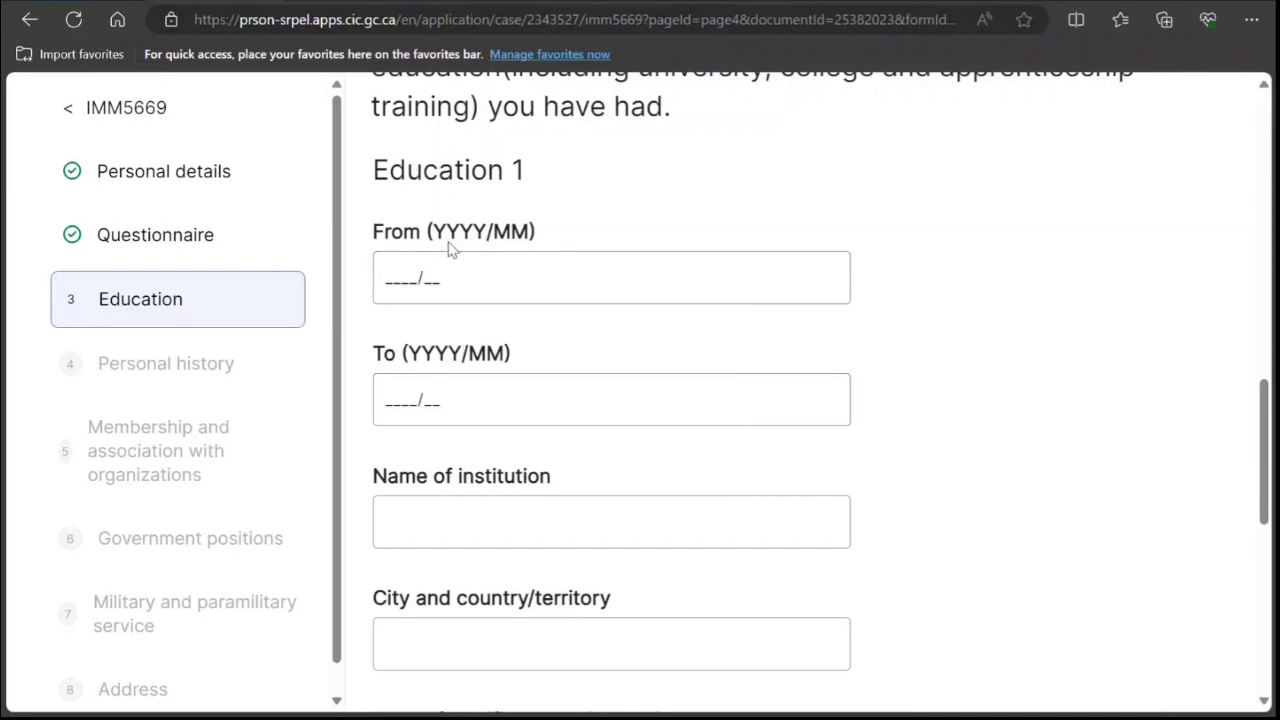
pyautogui.scroll(-1, 475, 437)
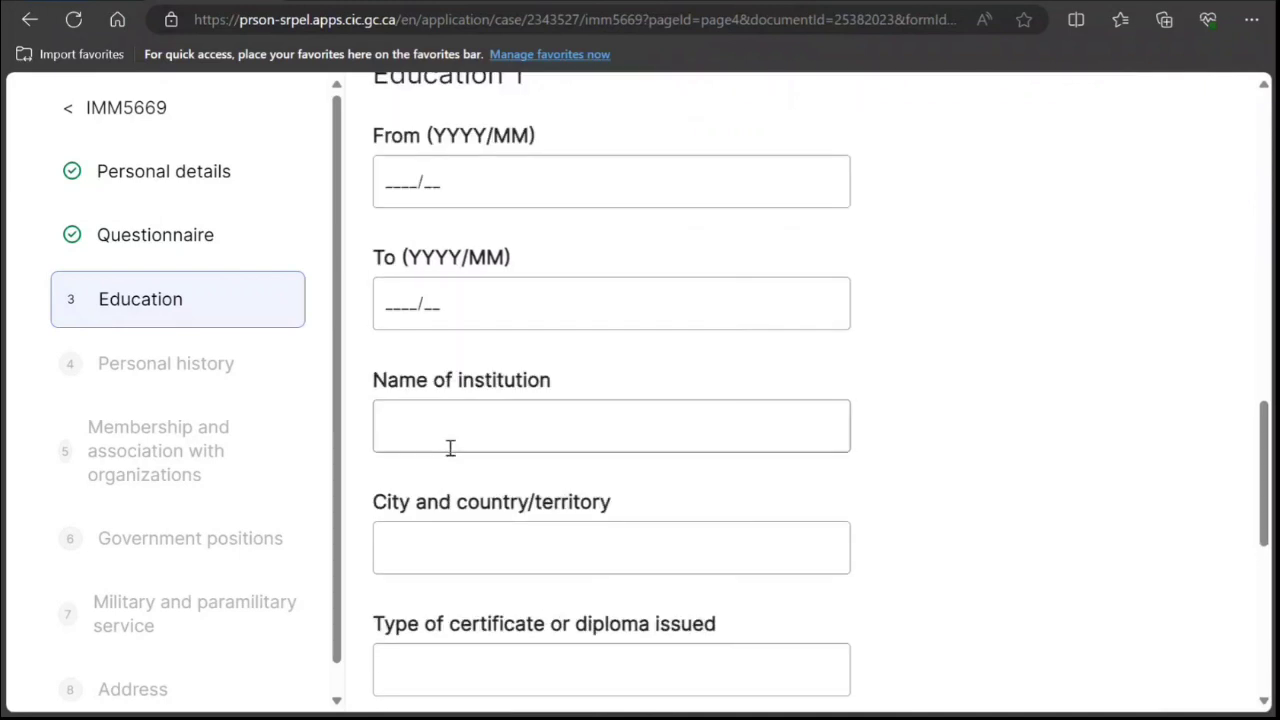
pyautogui.scroll(-2, 551, 537)
pyautogui.scroll(-2, 603, 584)
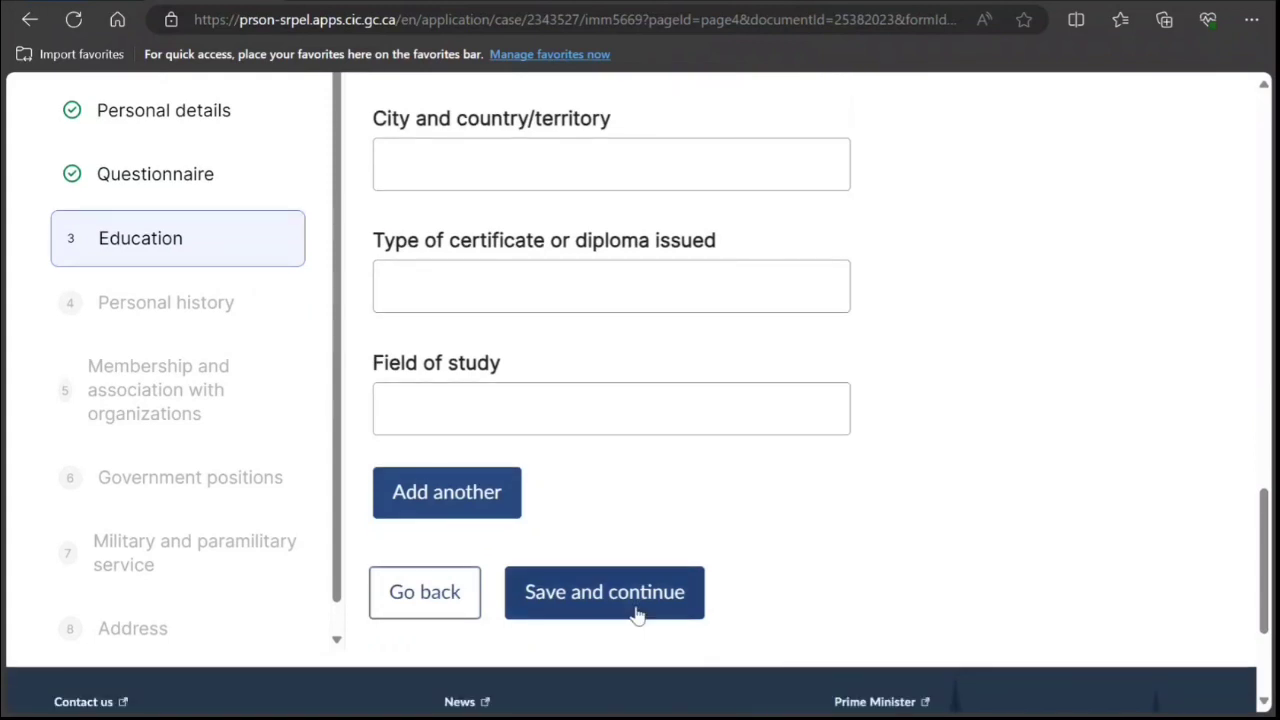
pyautogui.click(609, 604)
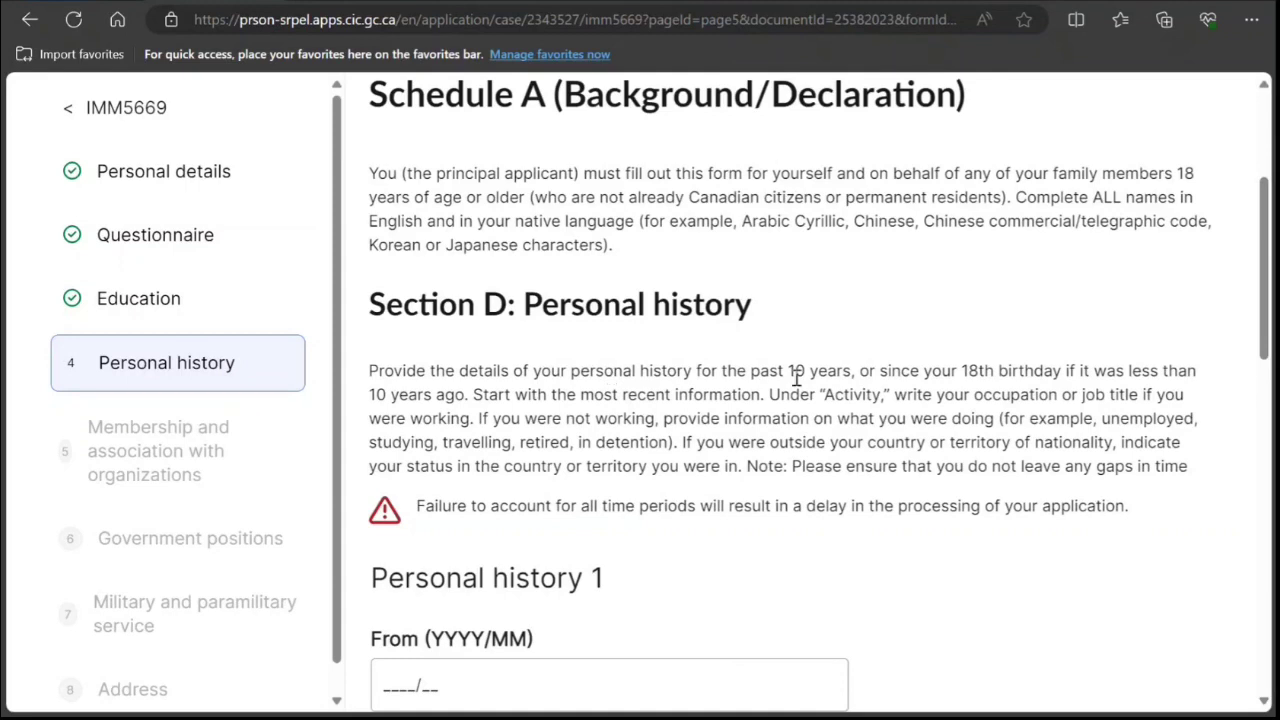
# Review the 10-year personal history requirement for Personal history 1 and save it.
pyautogui.moveTo(789, 372); pyautogui.dragTo(995, 376)
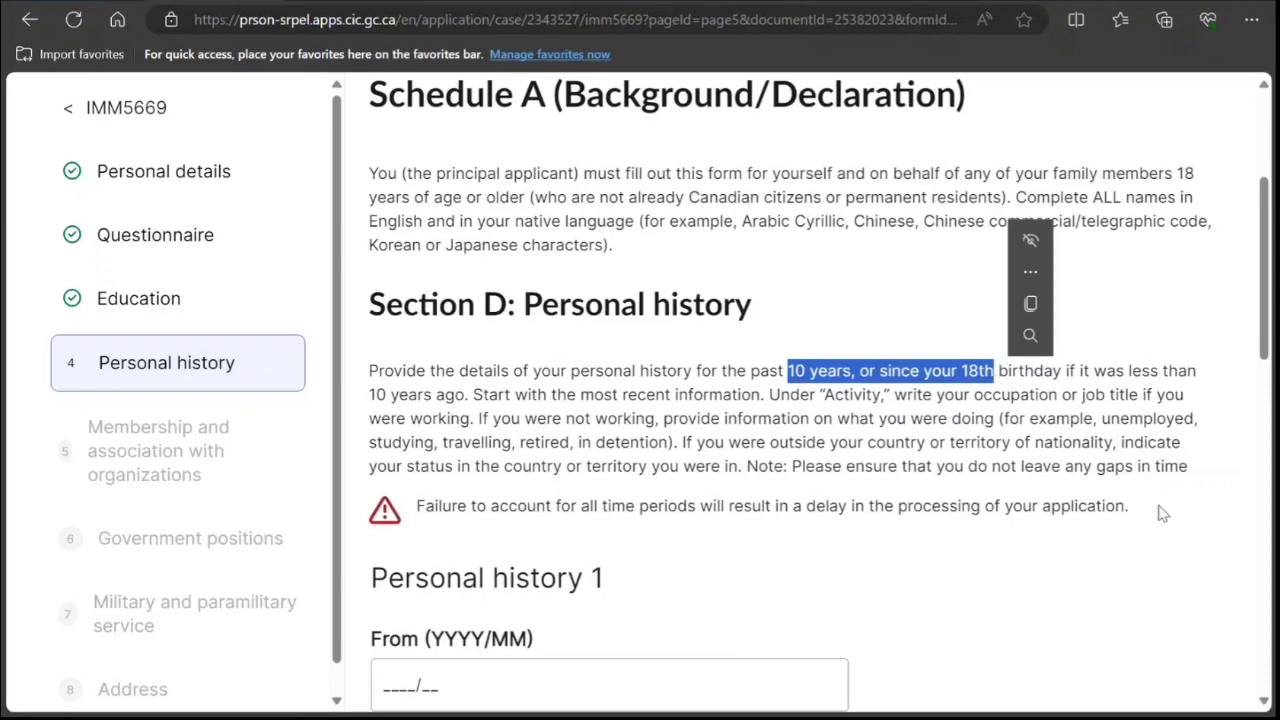
pyautogui.scroll(-1, 1162, 512)
pyautogui.scroll(-4, 828, 575)
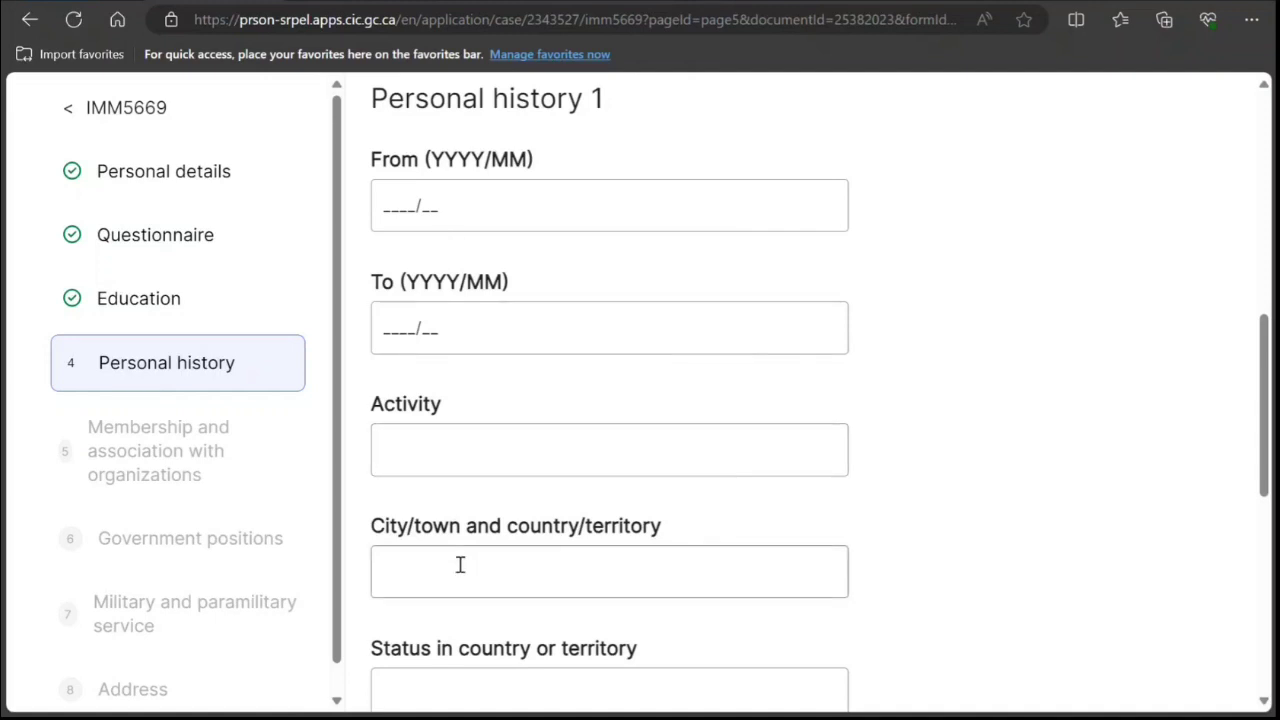
pyautogui.scroll(-4, 457, 564)
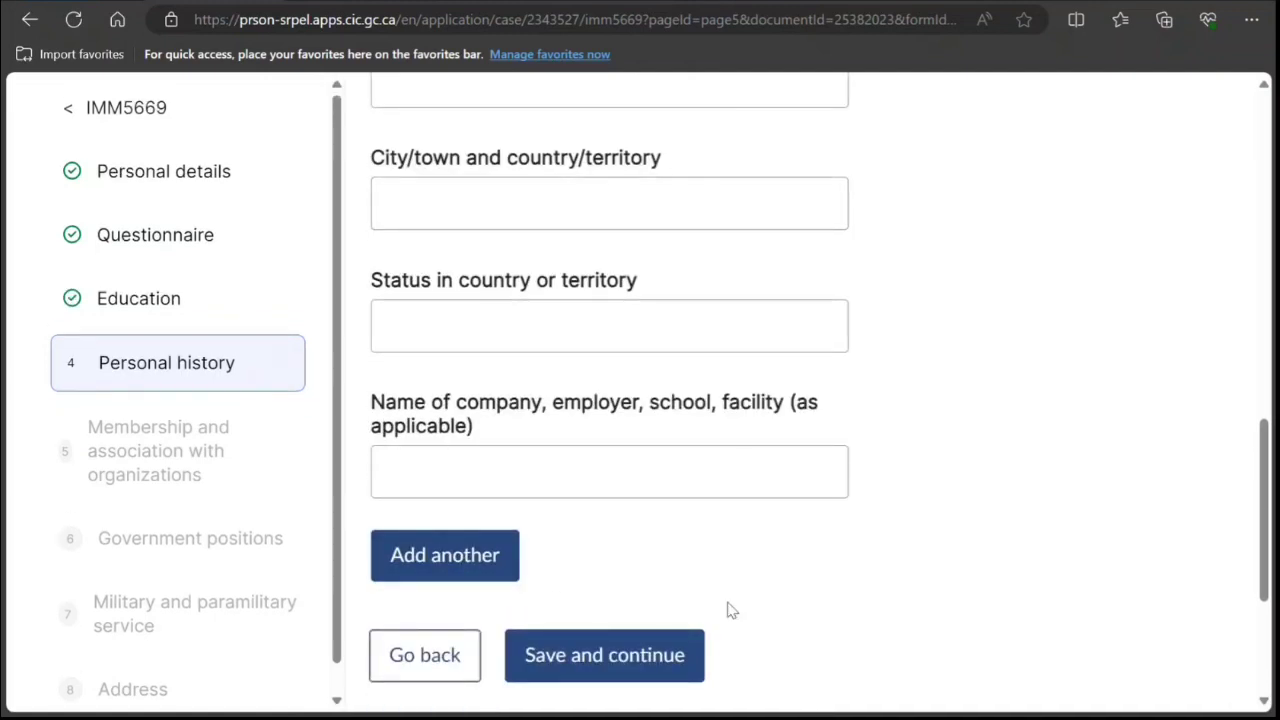
pyautogui.scroll(5, 760, 616)
pyautogui.scroll(3, 781, 626)
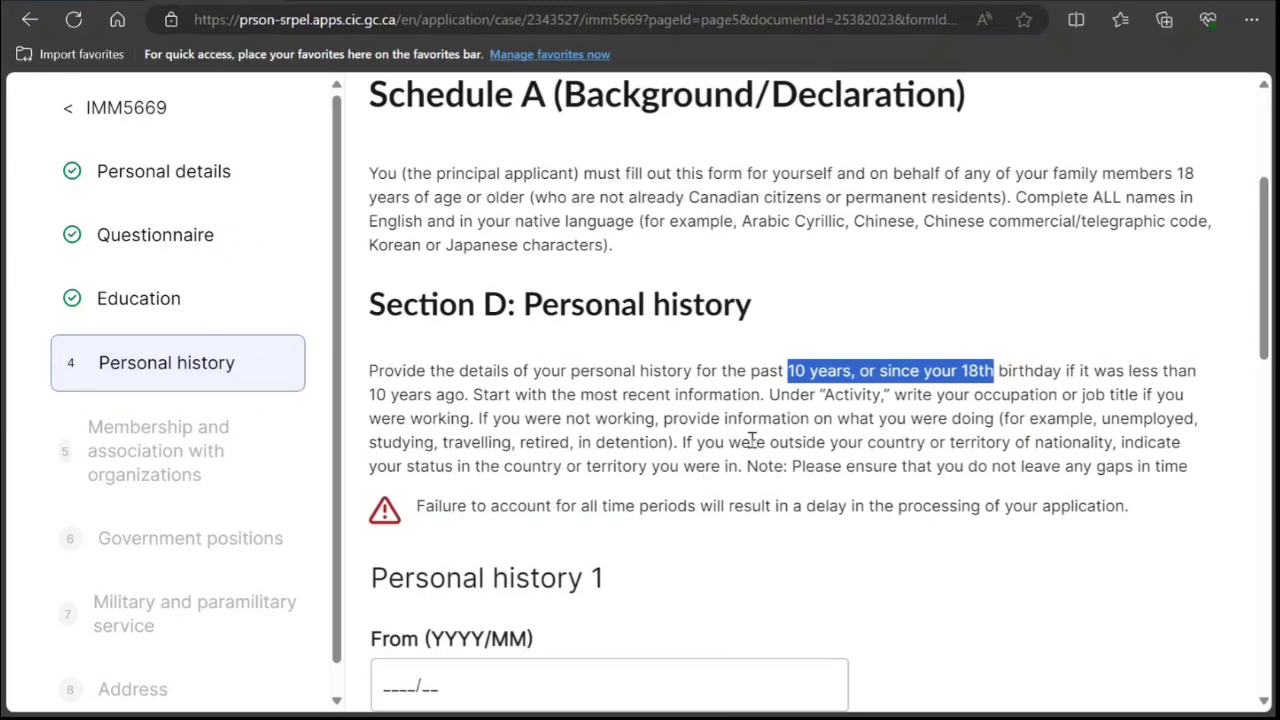
pyautogui.scroll(-8, 510, 500)
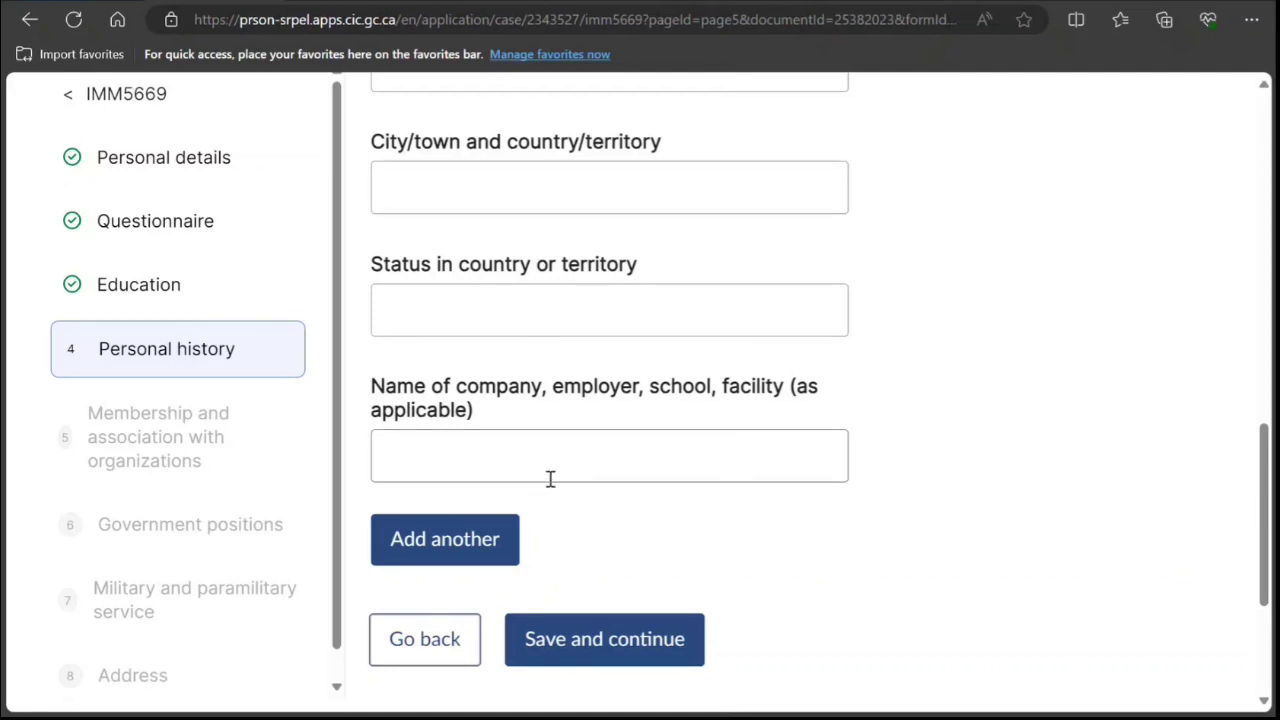
pyautogui.scroll(-2, 556, 480)
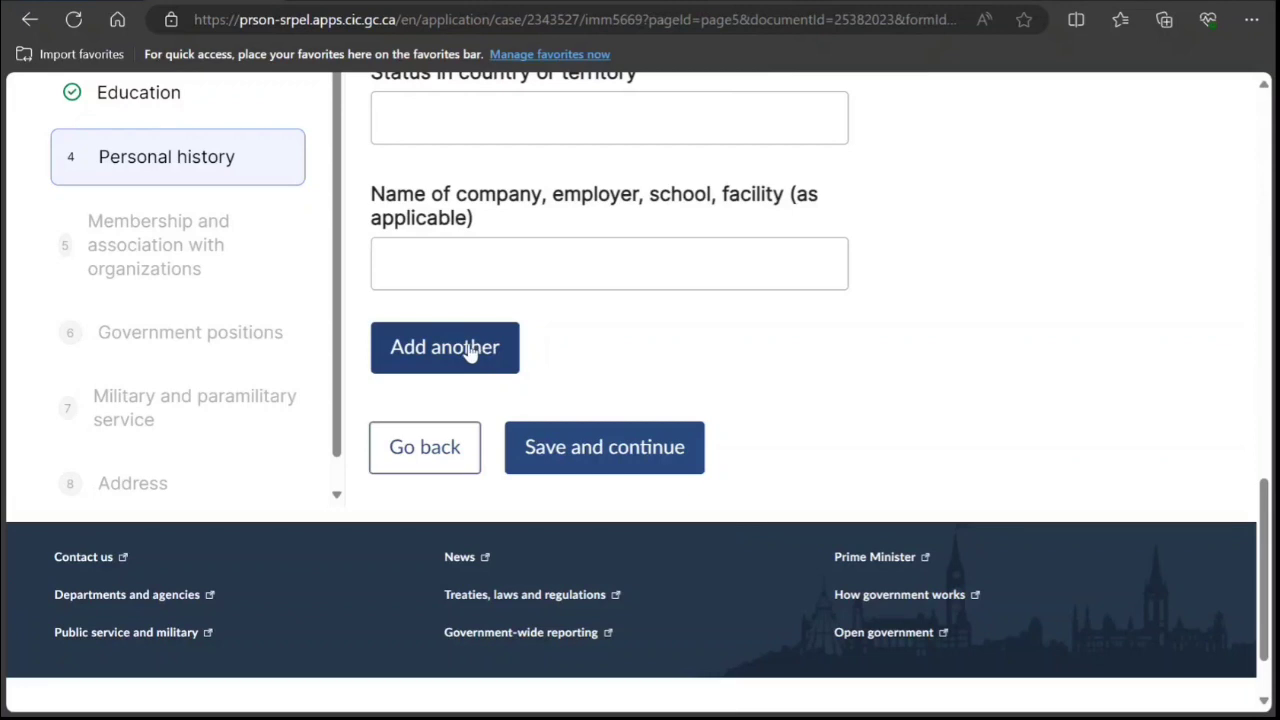
pyautogui.click(586, 450)
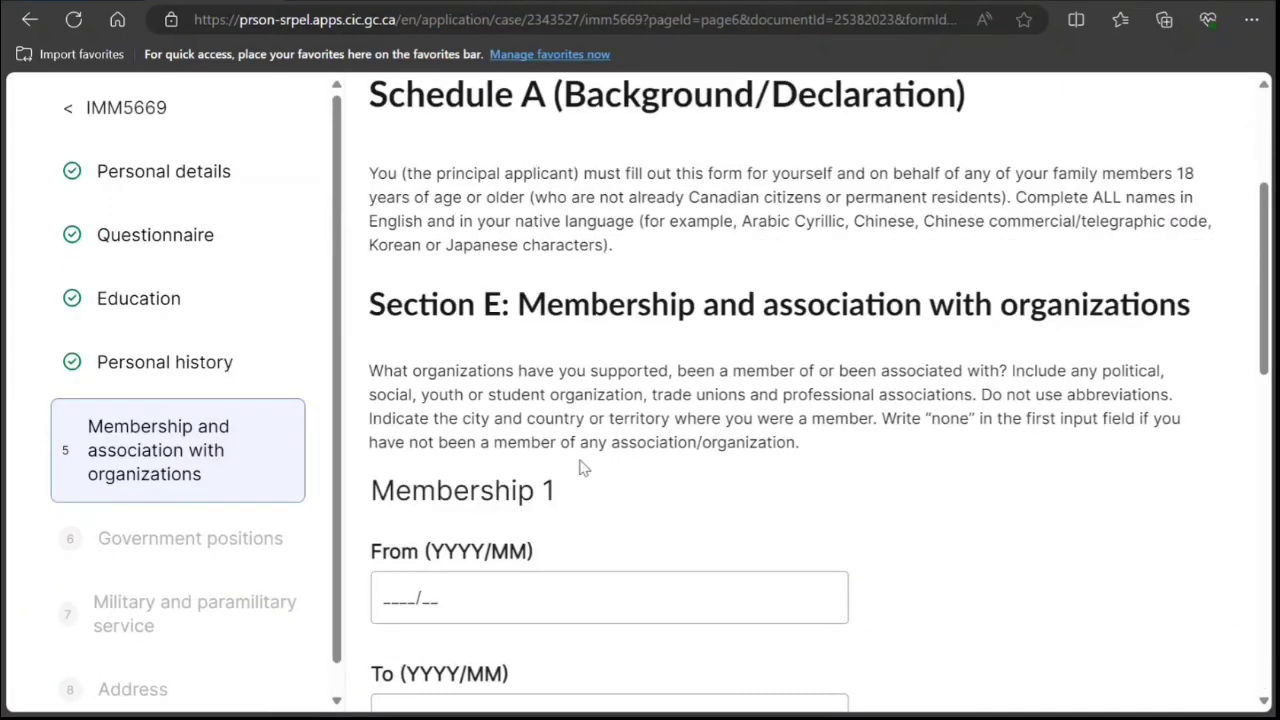
# Enter 'none' as the Name of organization for Membership 1.
pyautogui.scroll(-2, 583, 458)
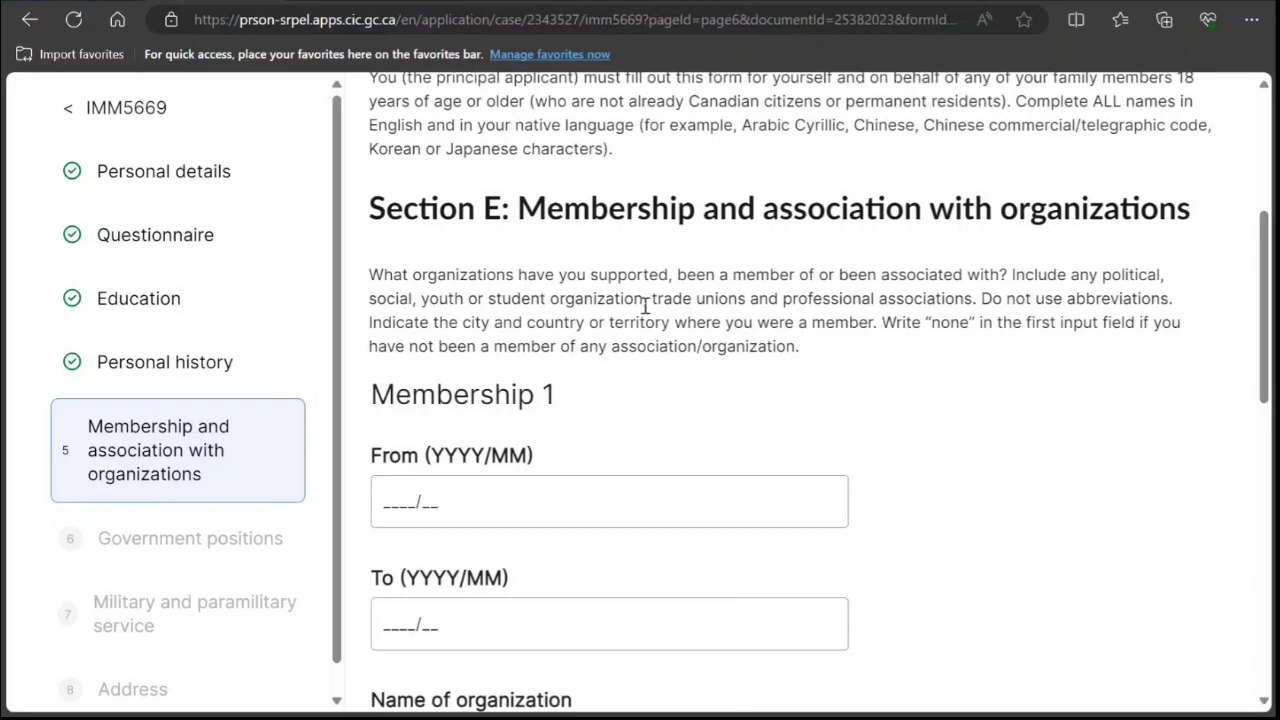
pyautogui.scroll(-2, 695, 429)
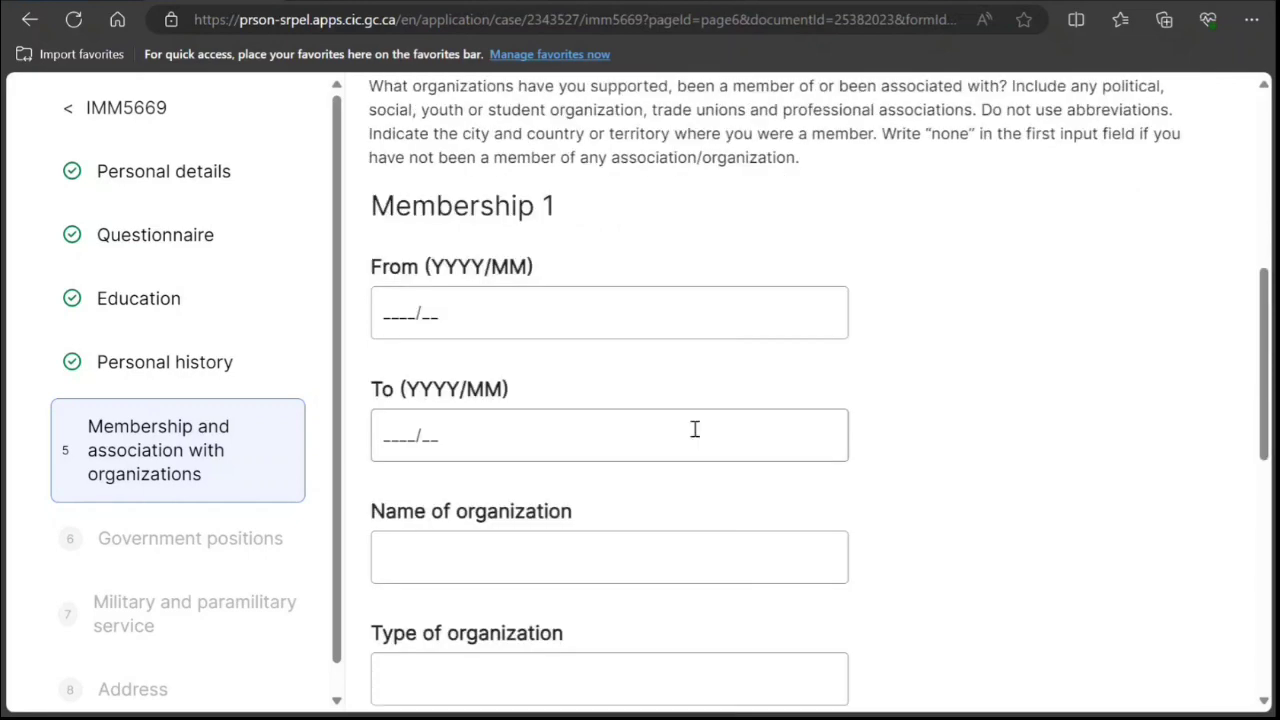
pyautogui.scroll(1, 556, 390)
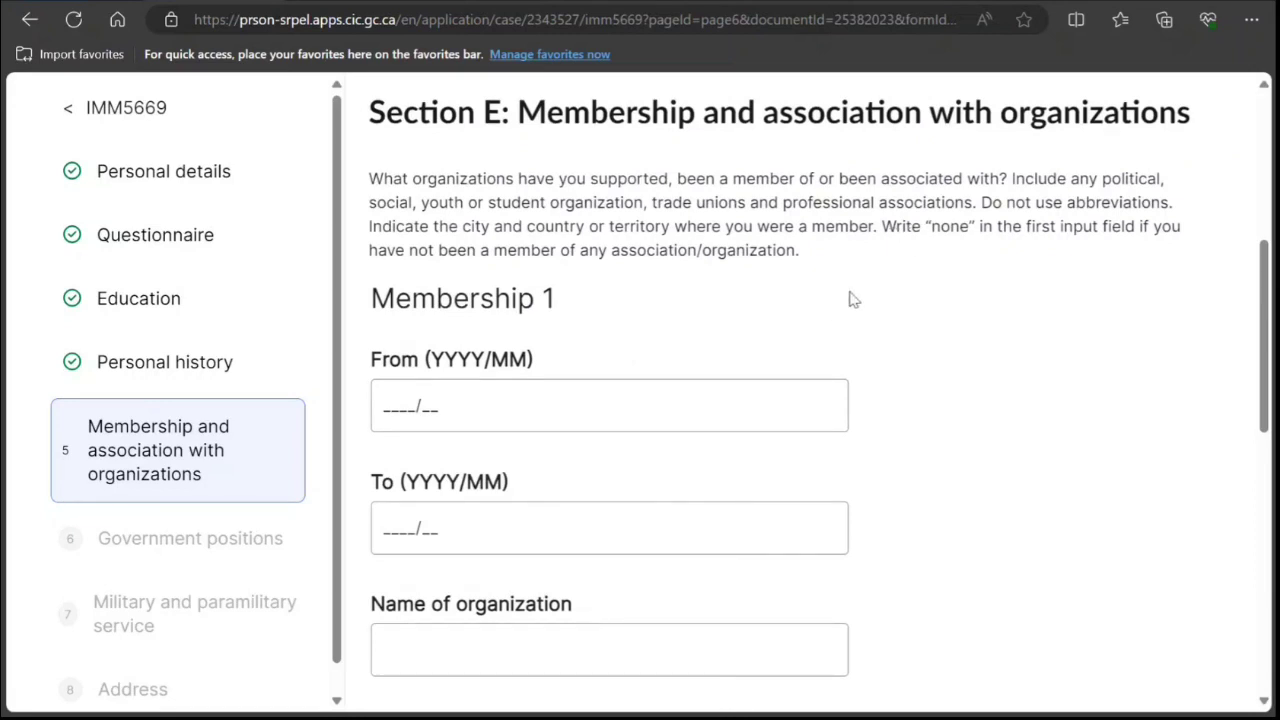
pyautogui.scroll(-2, 830, 310)
pyautogui.click(528, 471)
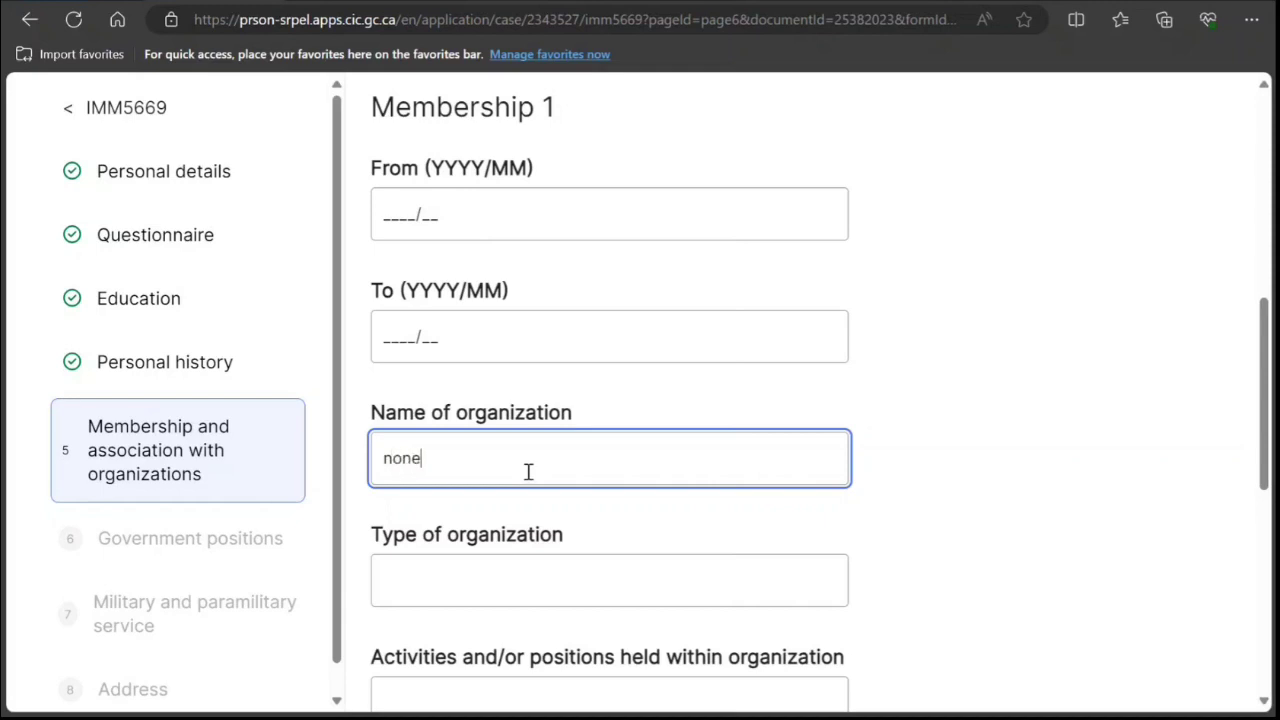
pyautogui.scroll(-2, 443, 320)
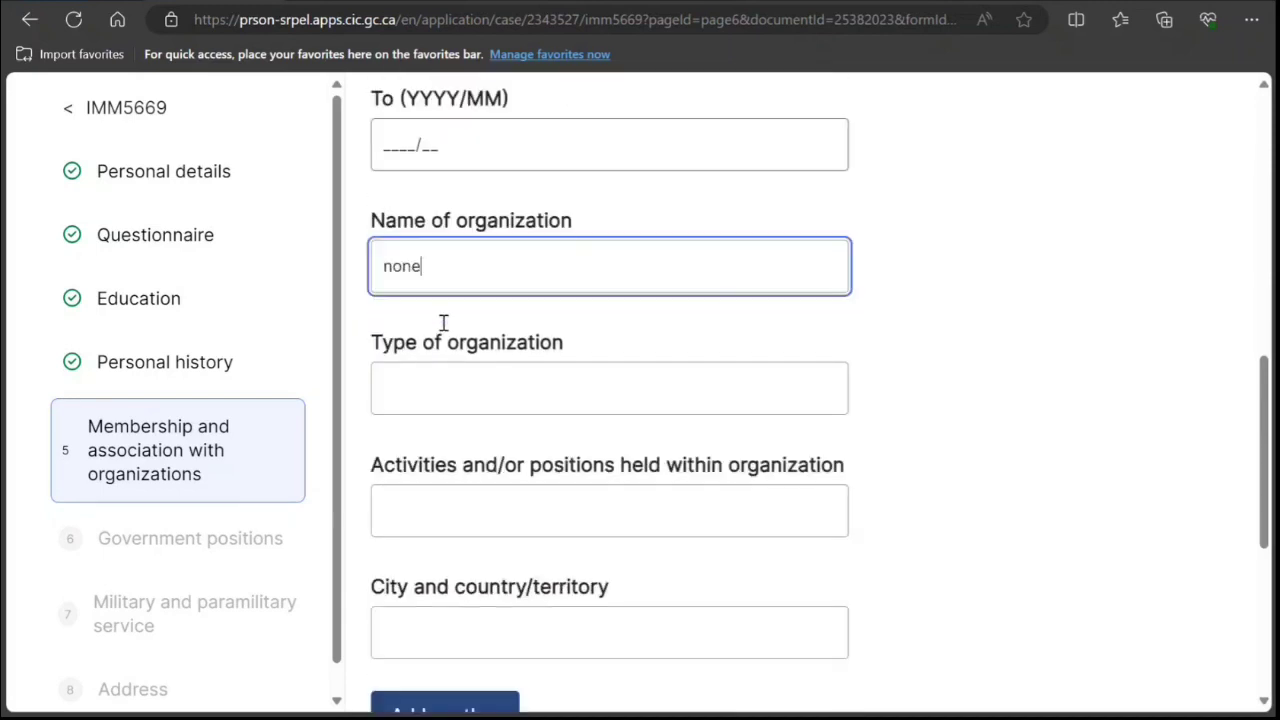
pyautogui.scroll(-3, 443, 322)
# Save the membership section and read the Government positions instructions.
pyautogui.click(629, 537)
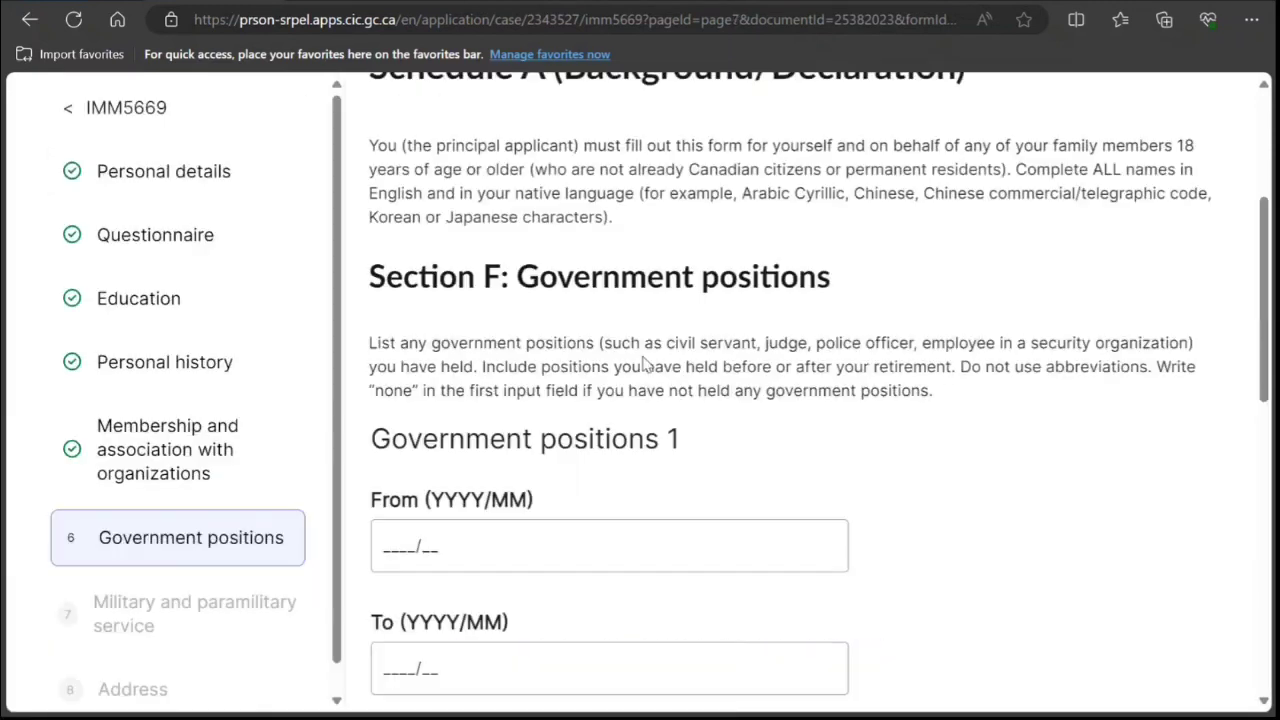
pyautogui.scroll(-1, 645, 365)
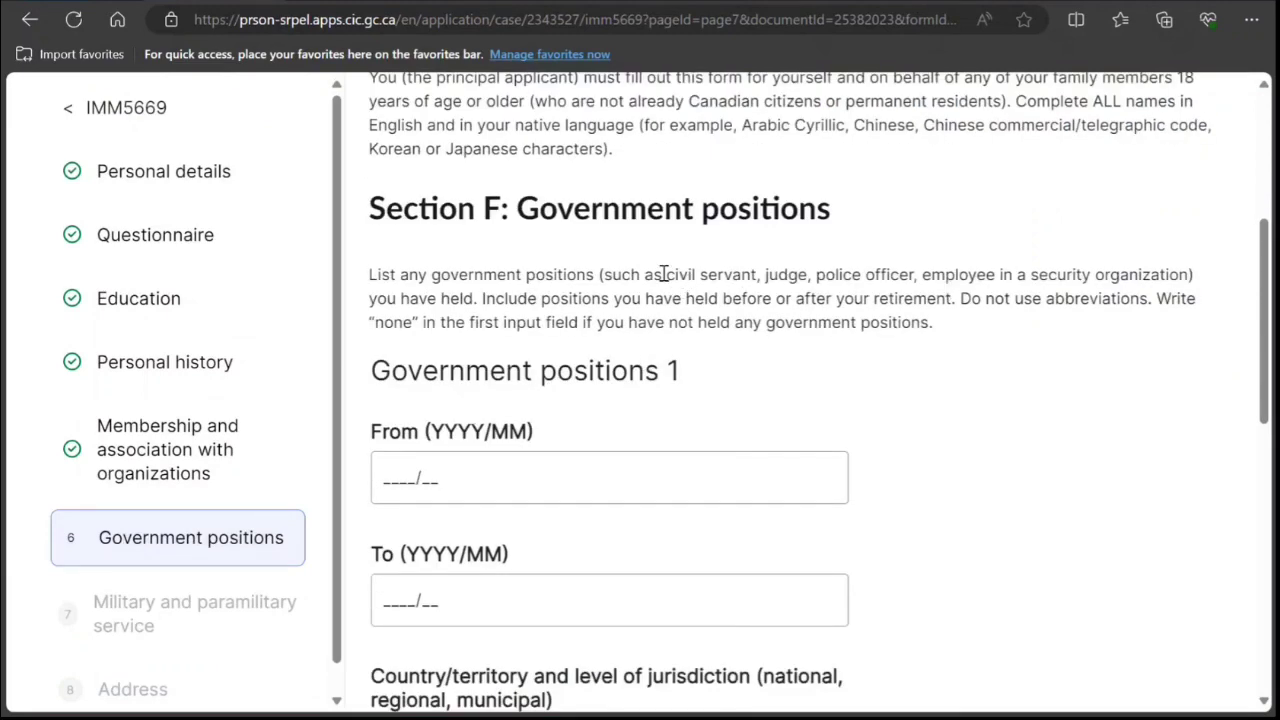
pyautogui.moveTo(666, 274); pyautogui.dragTo(1052, 278)
pyautogui.scroll(-8, 763, 334)
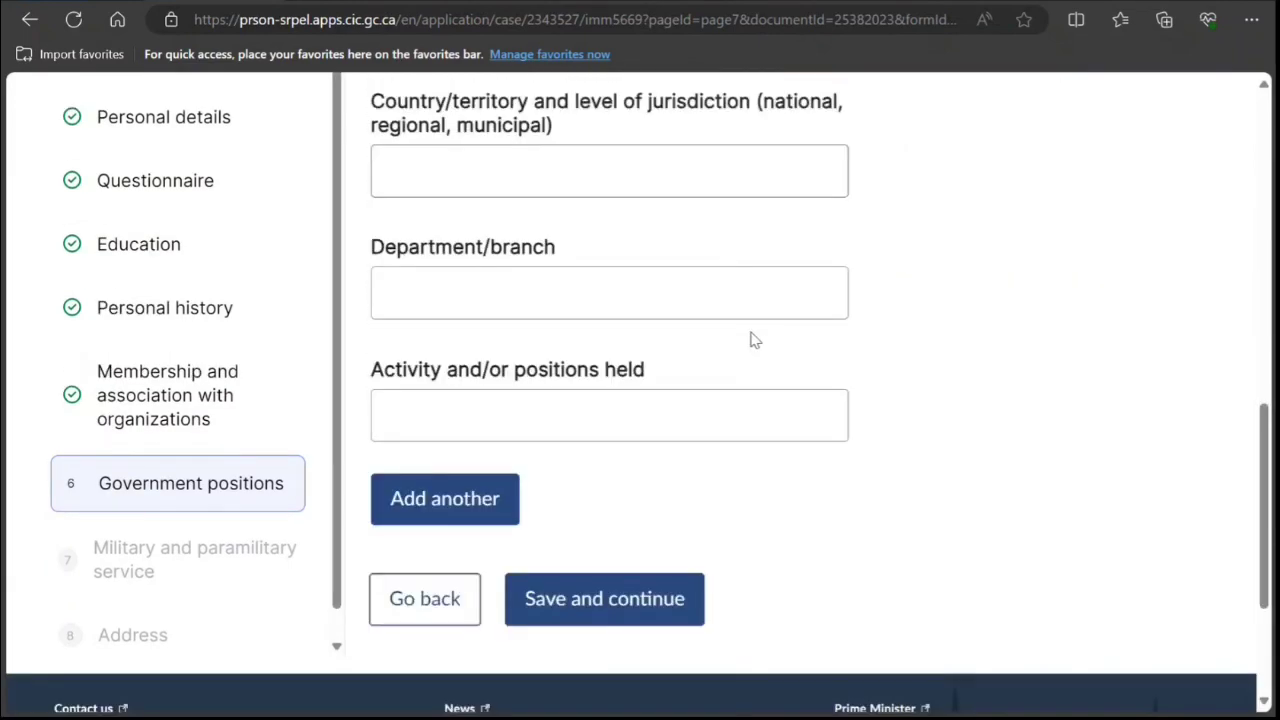
pyautogui.scroll(2, 713, 348)
# Record 'none' as the Government positions country/territory and save the section.
pyautogui.click(589, 386)
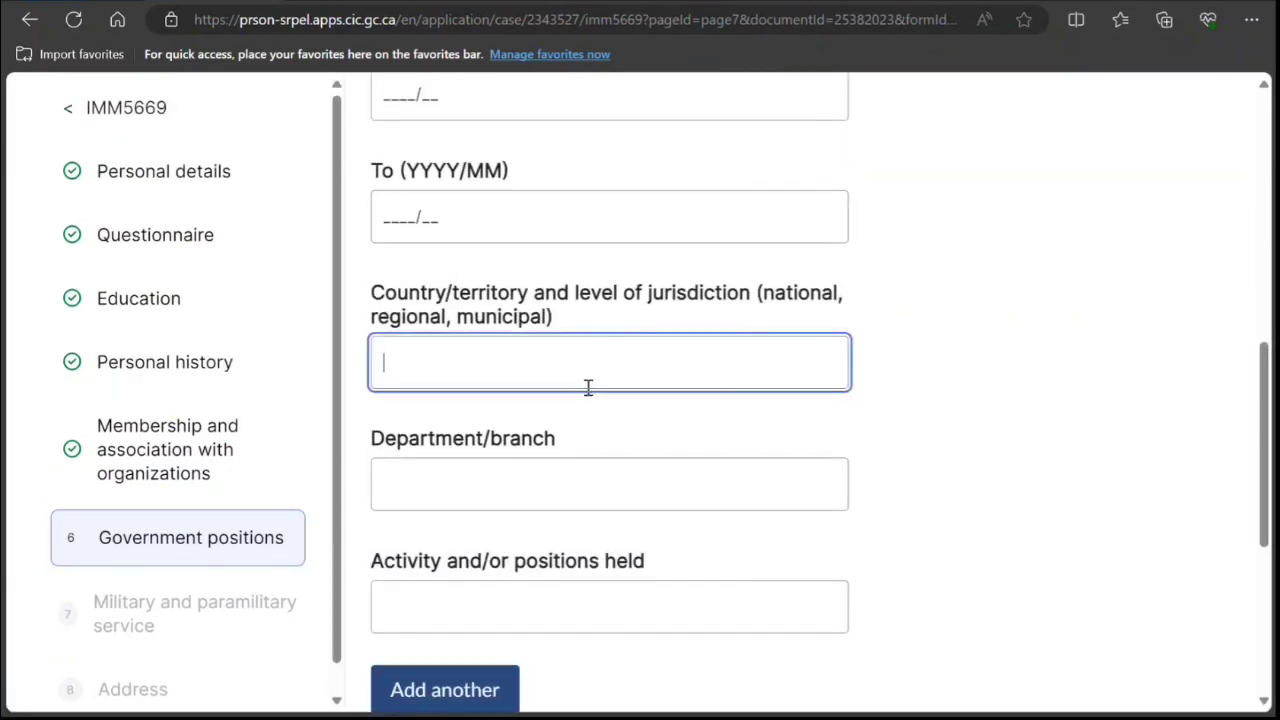
pyautogui.write('none')
pyautogui.scroll(-4, 611, 400)
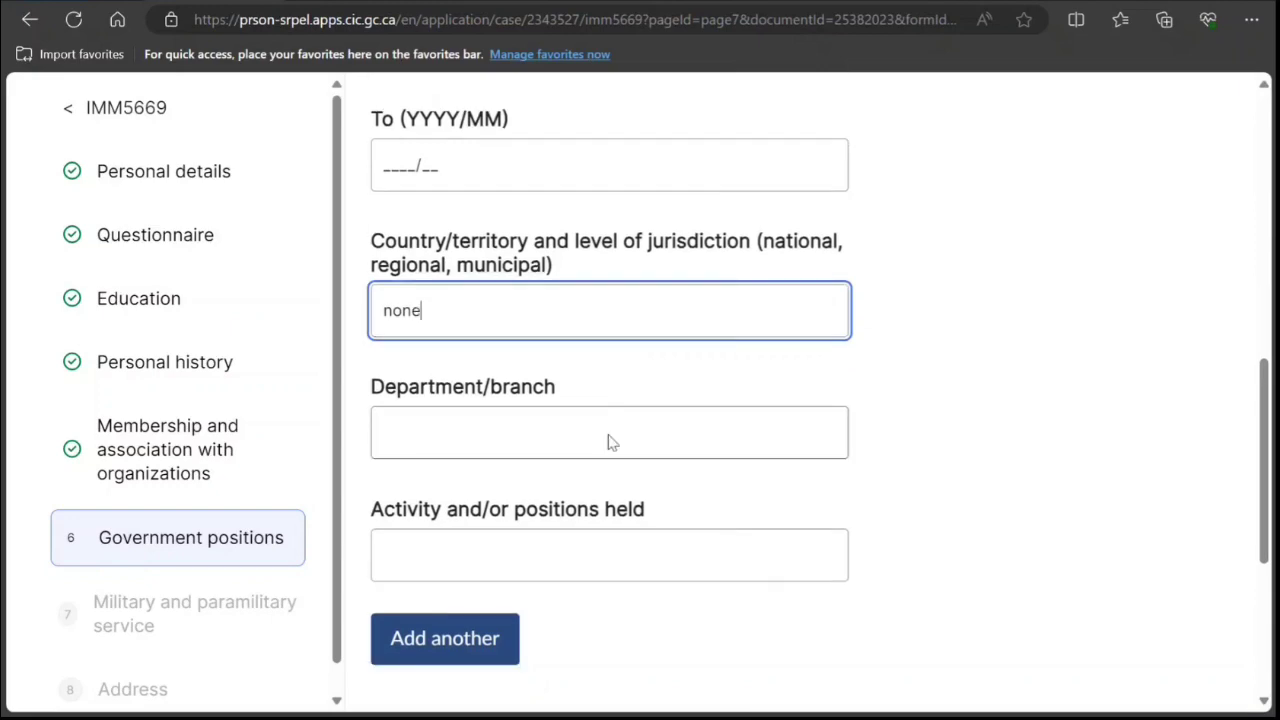
pyautogui.click(576, 428)
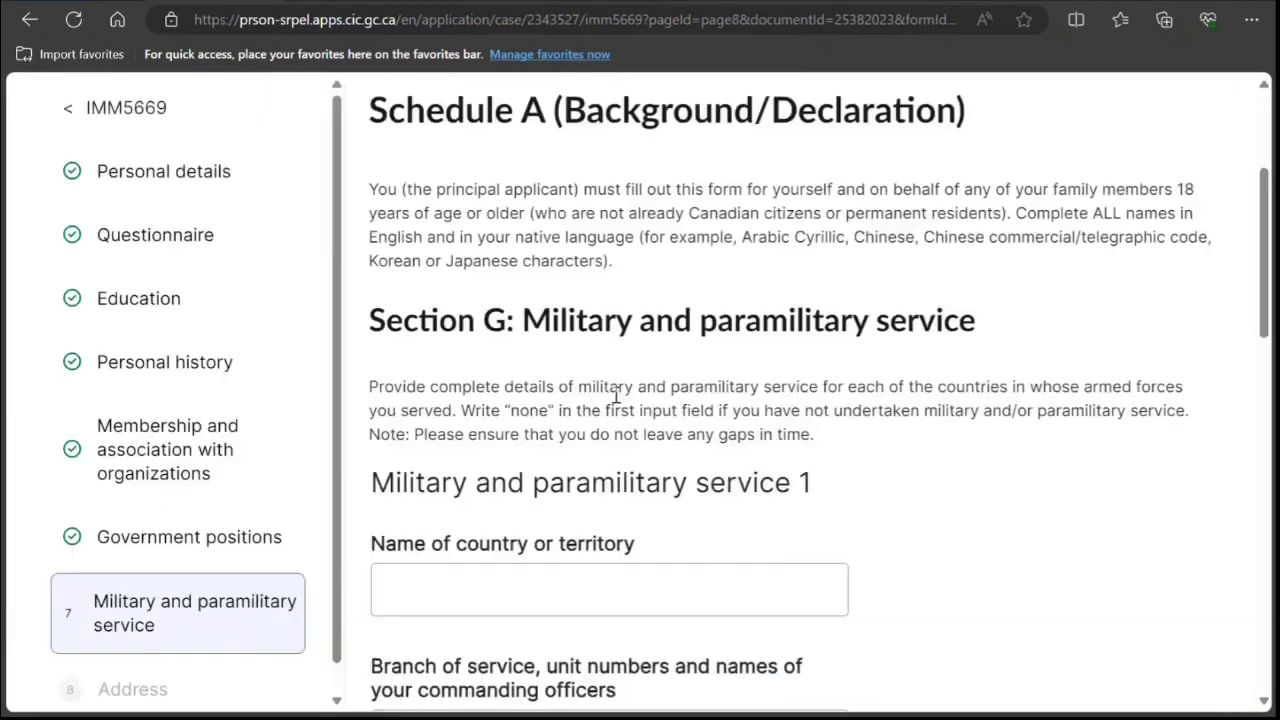
# Record 'none' as the Military service country or territory and save the section.
pyautogui.scroll(-2, 723, 355)
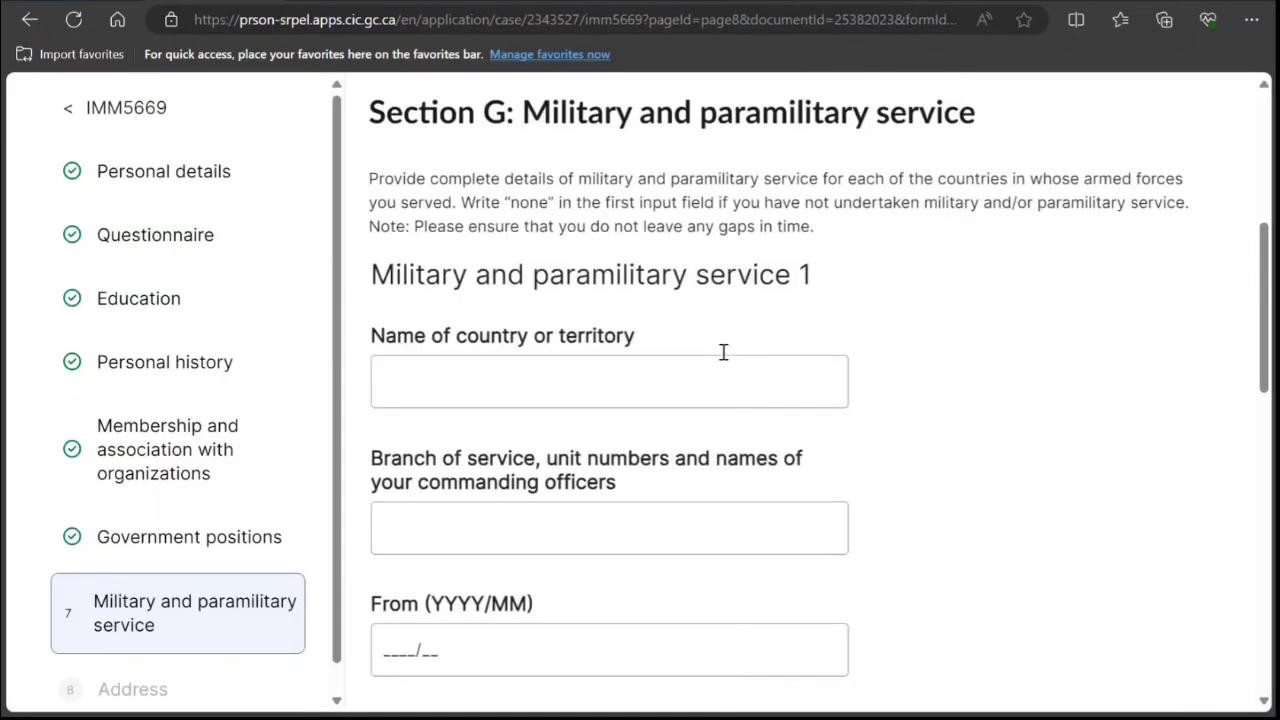
pyautogui.click(678, 380)
pyautogui.write('none')
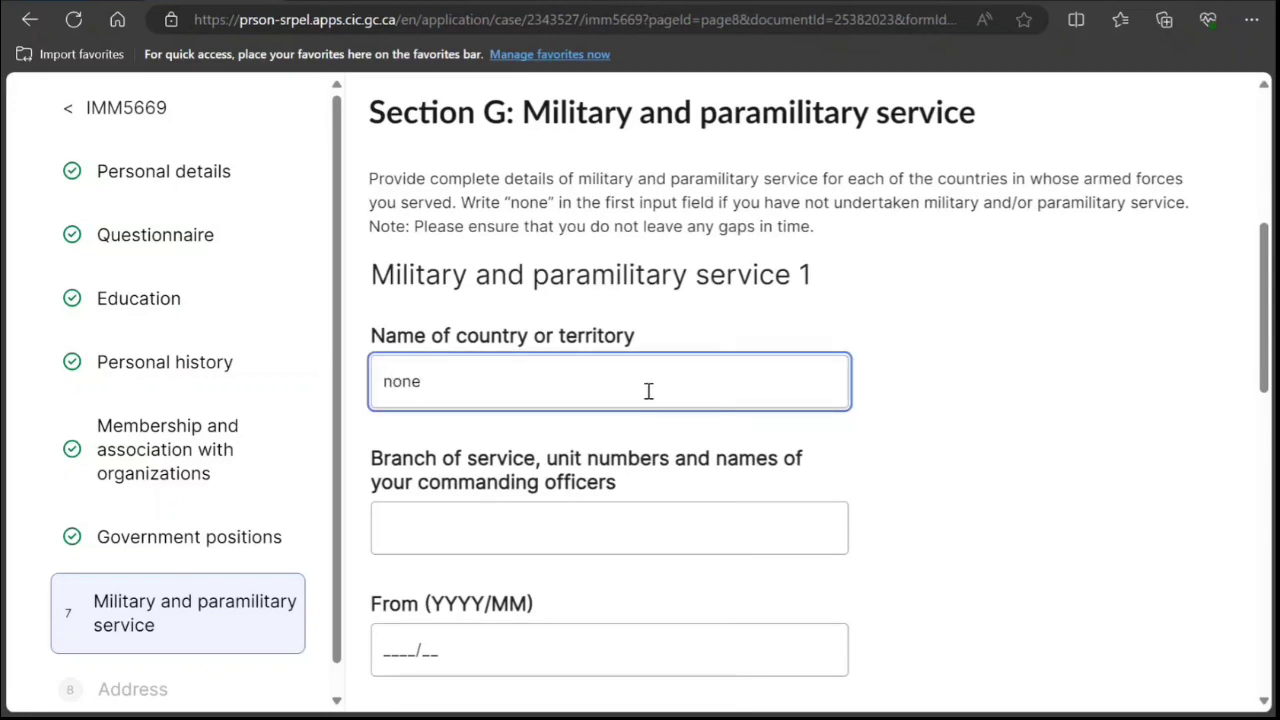
pyautogui.scroll(-7, 648, 391)
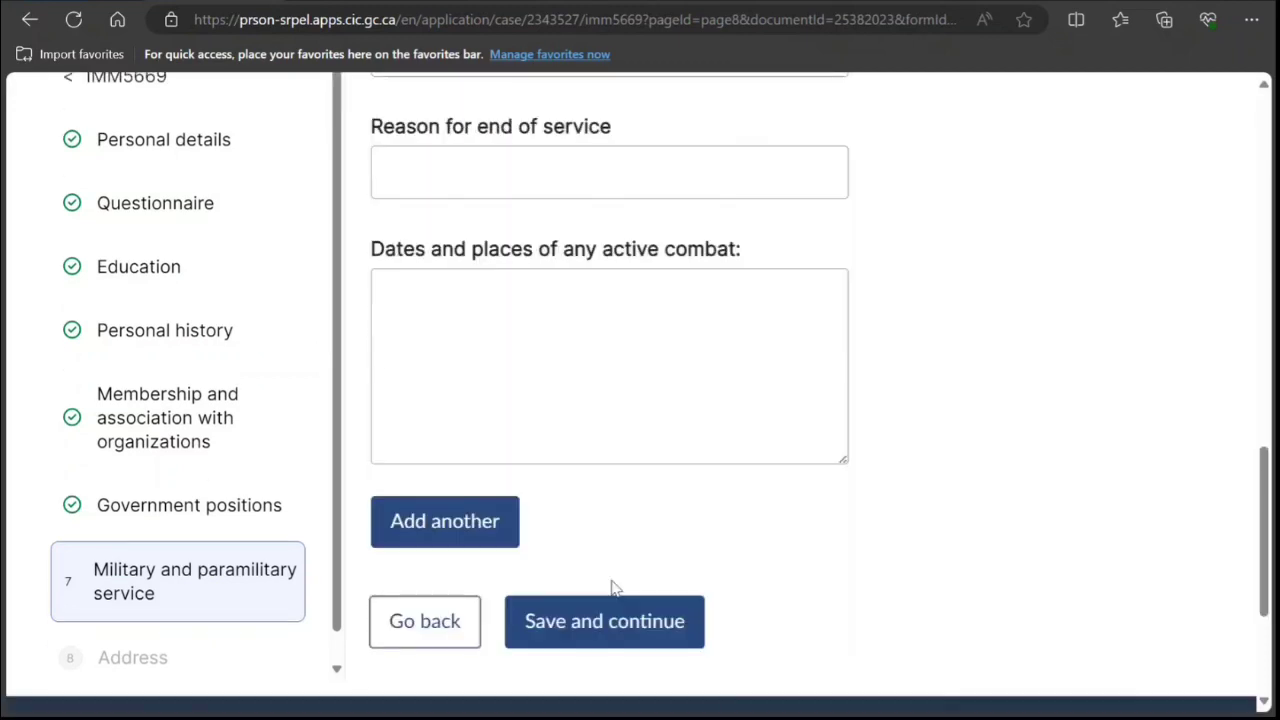
pyautogui.click(636, 601)
# Enter 2015/01 as the Address 1 From date and save the address section.
pyautogui.scroll(-2, 711, 451)
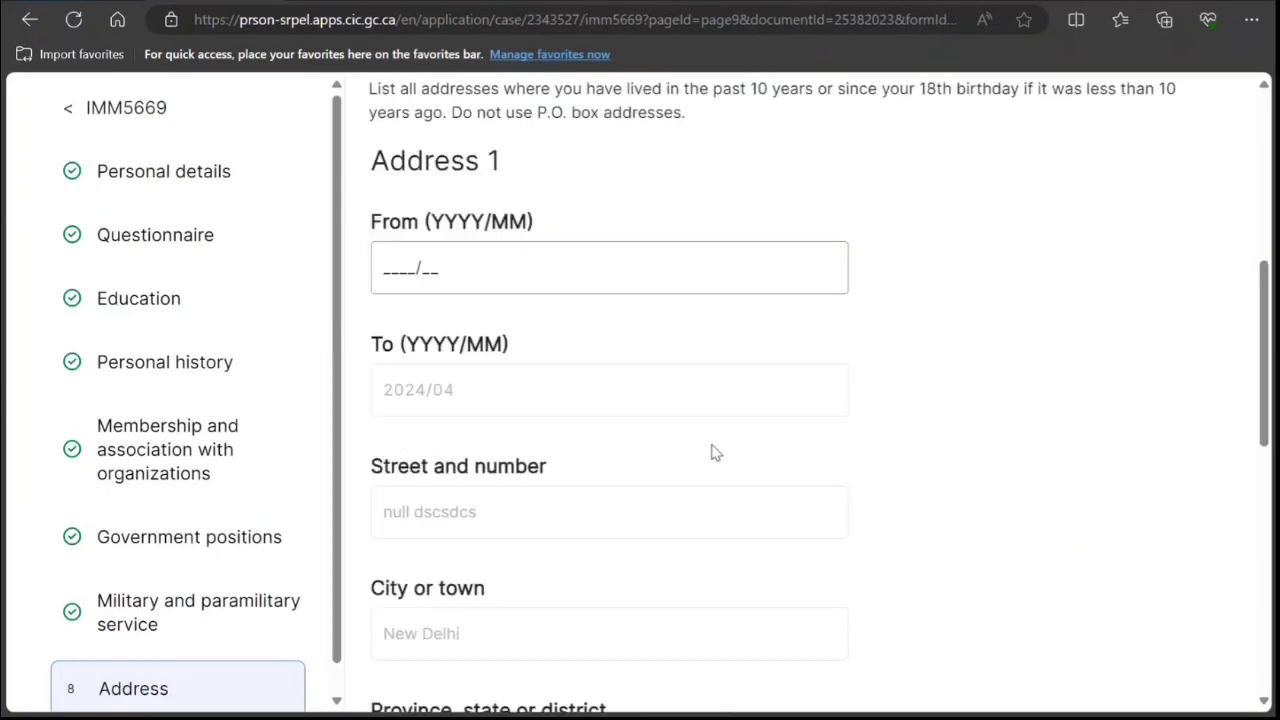
pyautogui.click(391, 259)
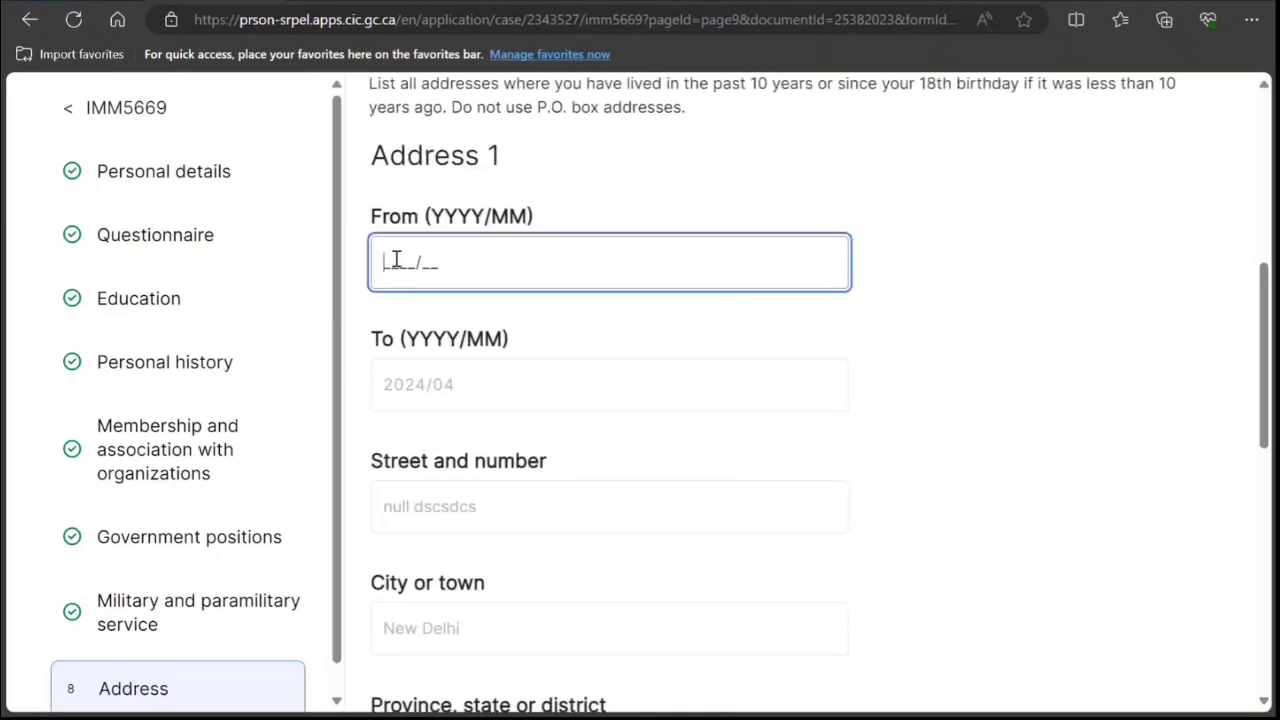
pyautogui.write('2015/01')
pyautogui.scroll(-7, 457, 443)
pyautogui.click(604, 507)
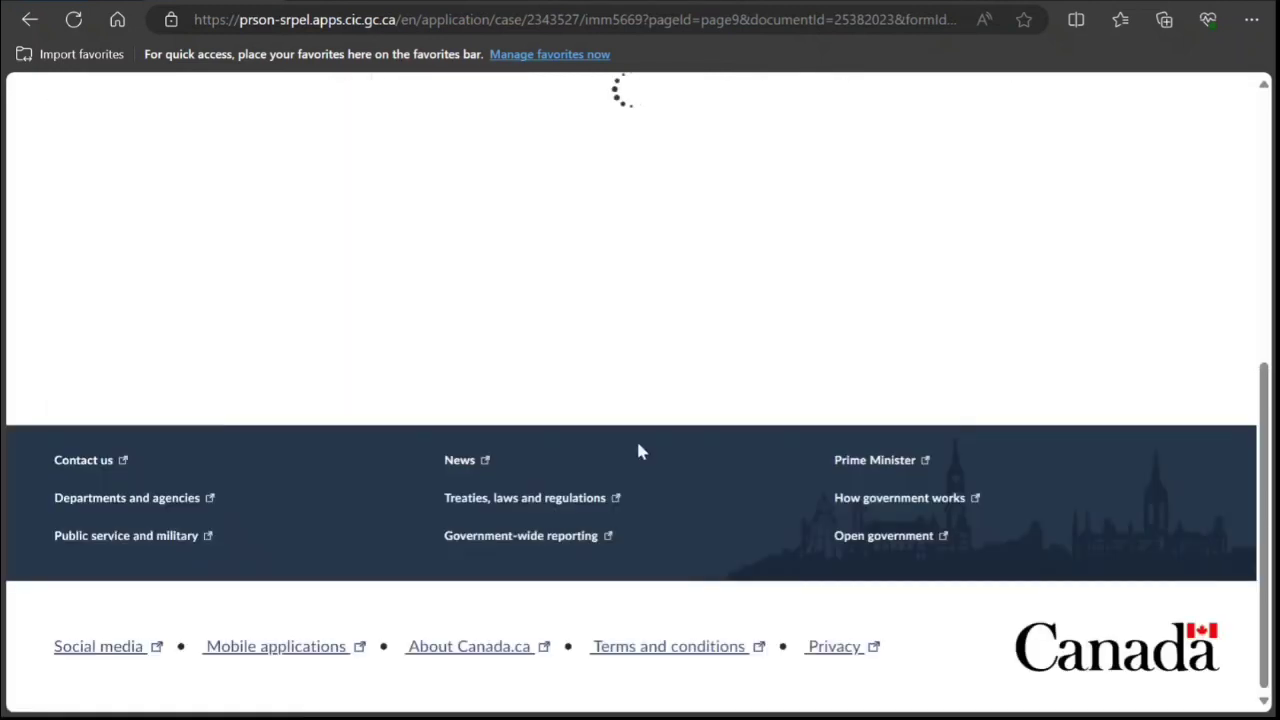
pyautogui.scroll(-4, 620, 430)
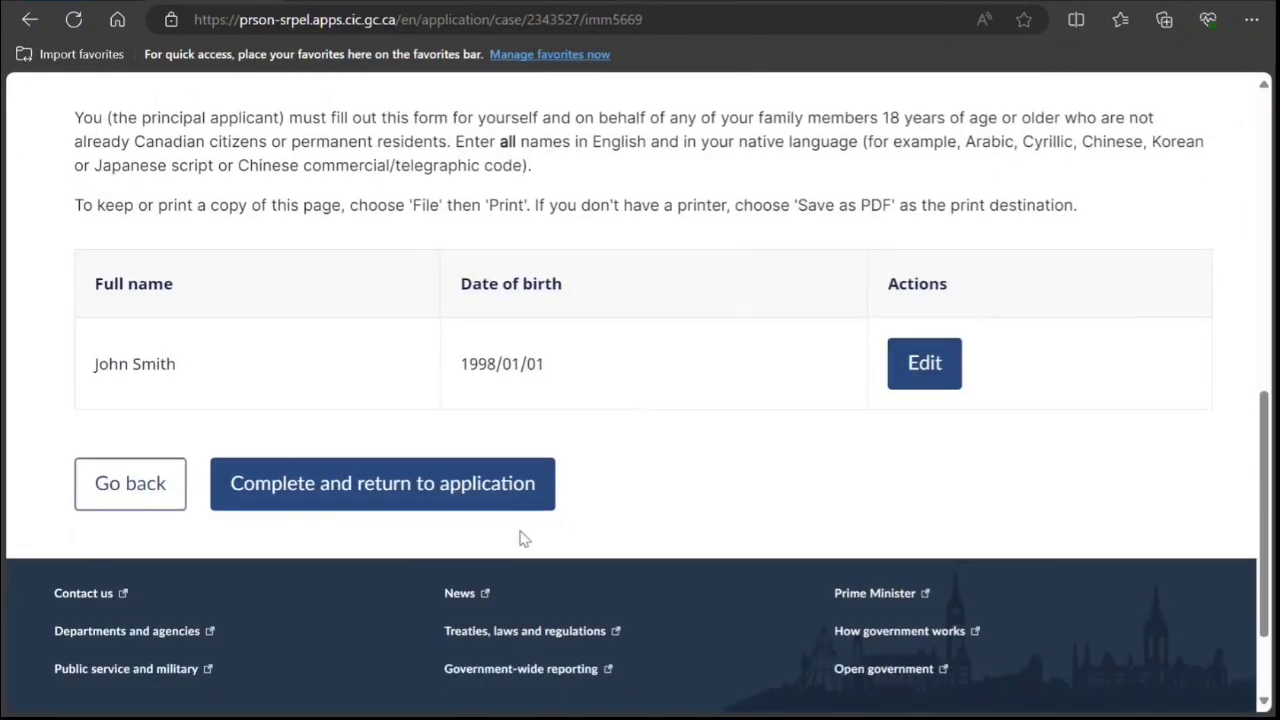
# Complete Schedule A, start the IMM 5562 travels form and continue past its introduction.
pyautogui.click(483, 485)
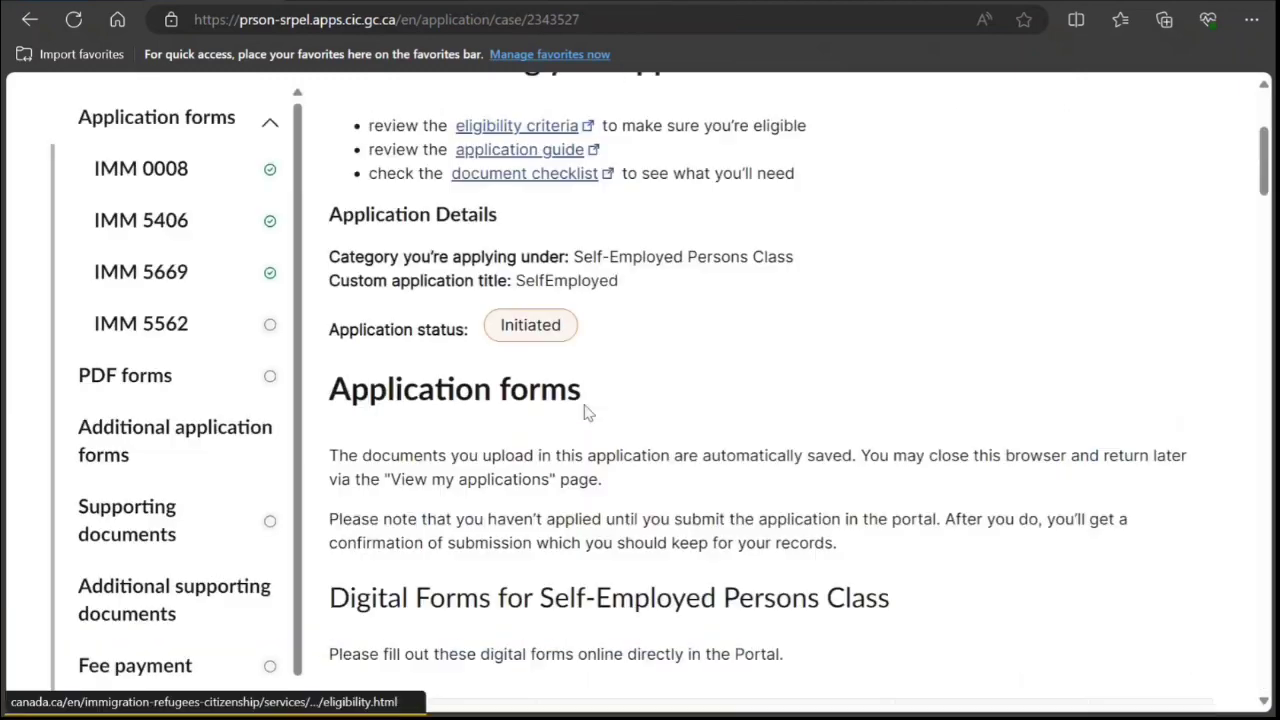
pyautogui.scroll(-5, 584, 409)
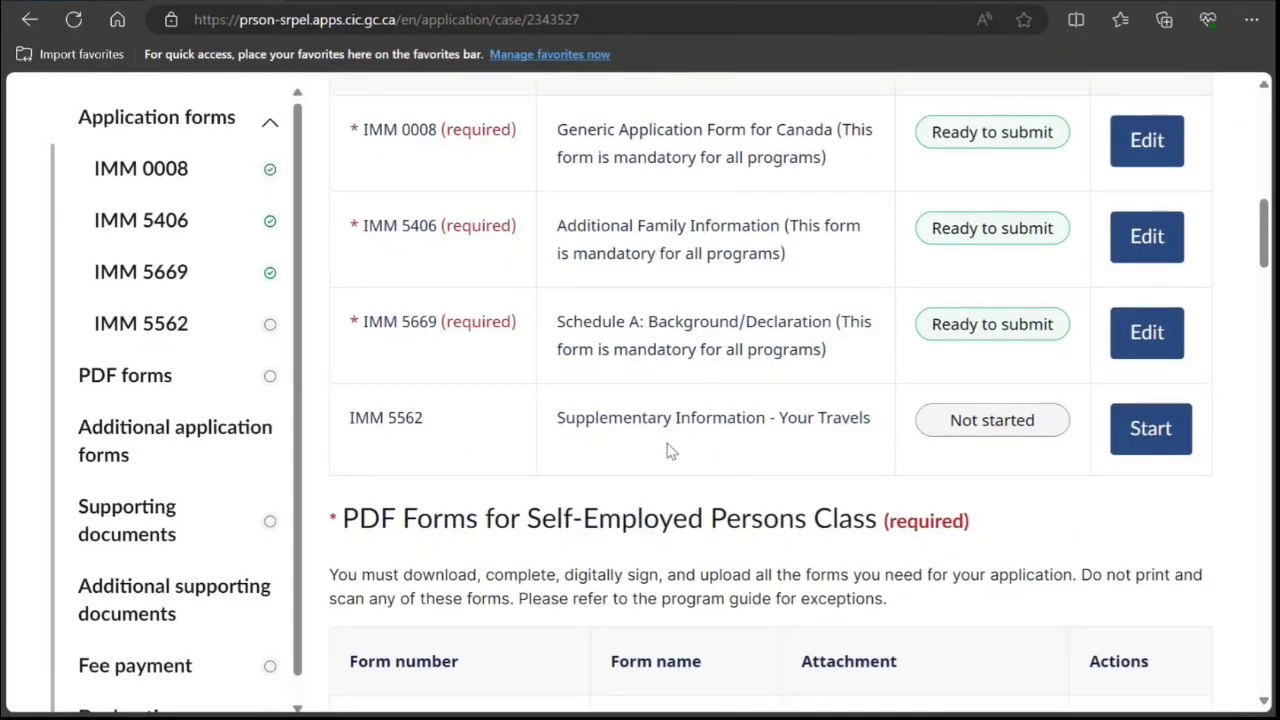
pyautogui.moveTo(565, 423); pyautogui.dragTo(743, 424)
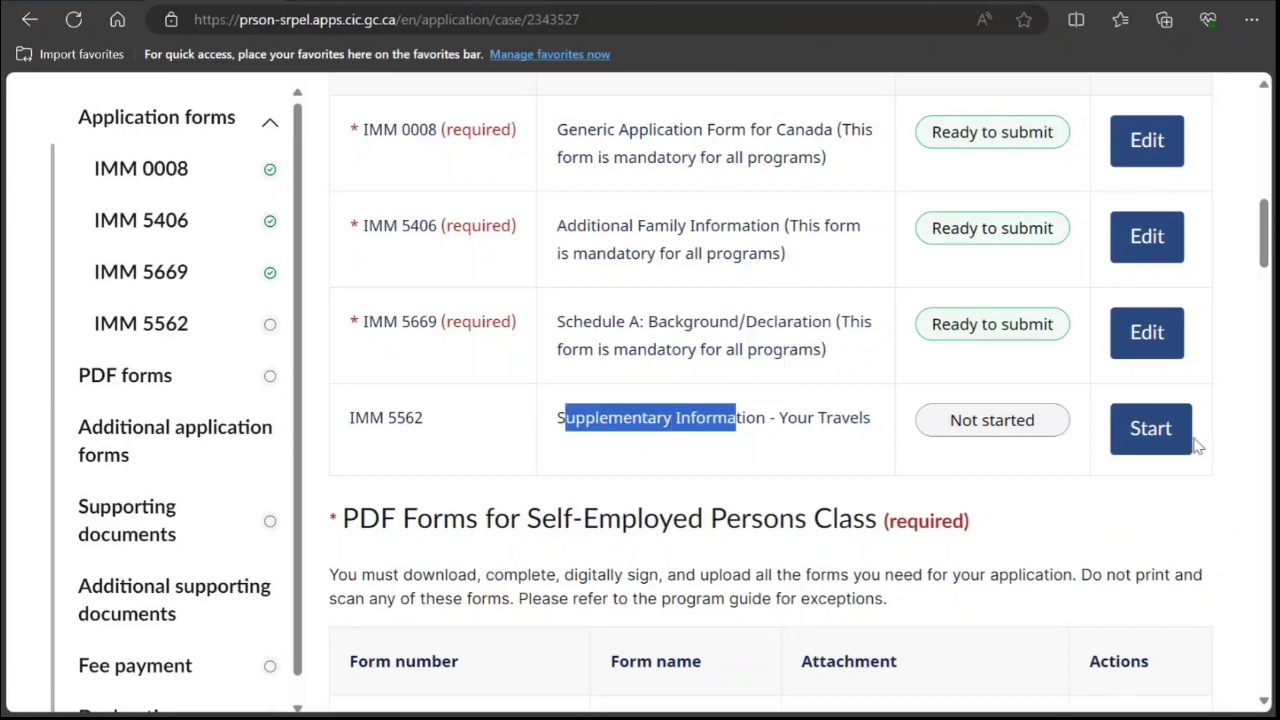
pyautogui.click(1150, 430)
pyautogui.scroll(-4, 795, 396)
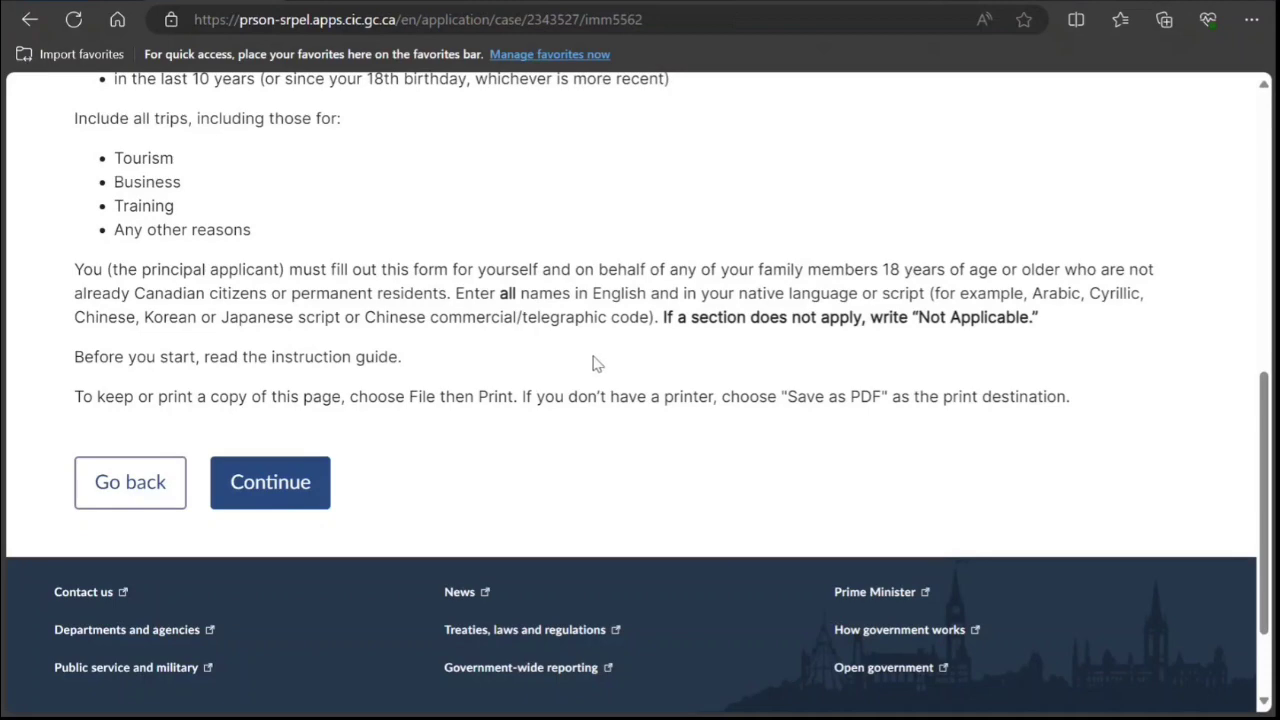
pyautogui.moveTo(757, 292); pyautogui.dragTo(898, 293)
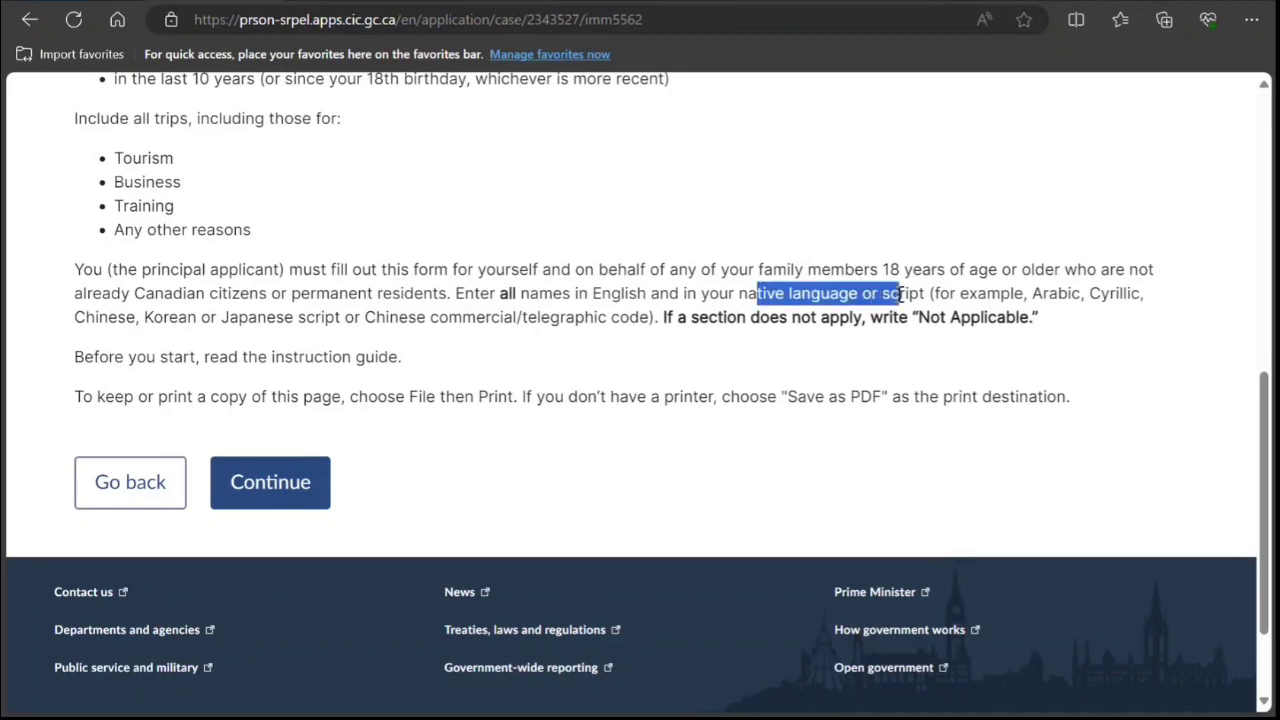
pyautogui.click(270, 483)
# Enter the applicant's family and given names and mark Did not travel as Yes.
pyautogui.scroll(-2, 520, 394)
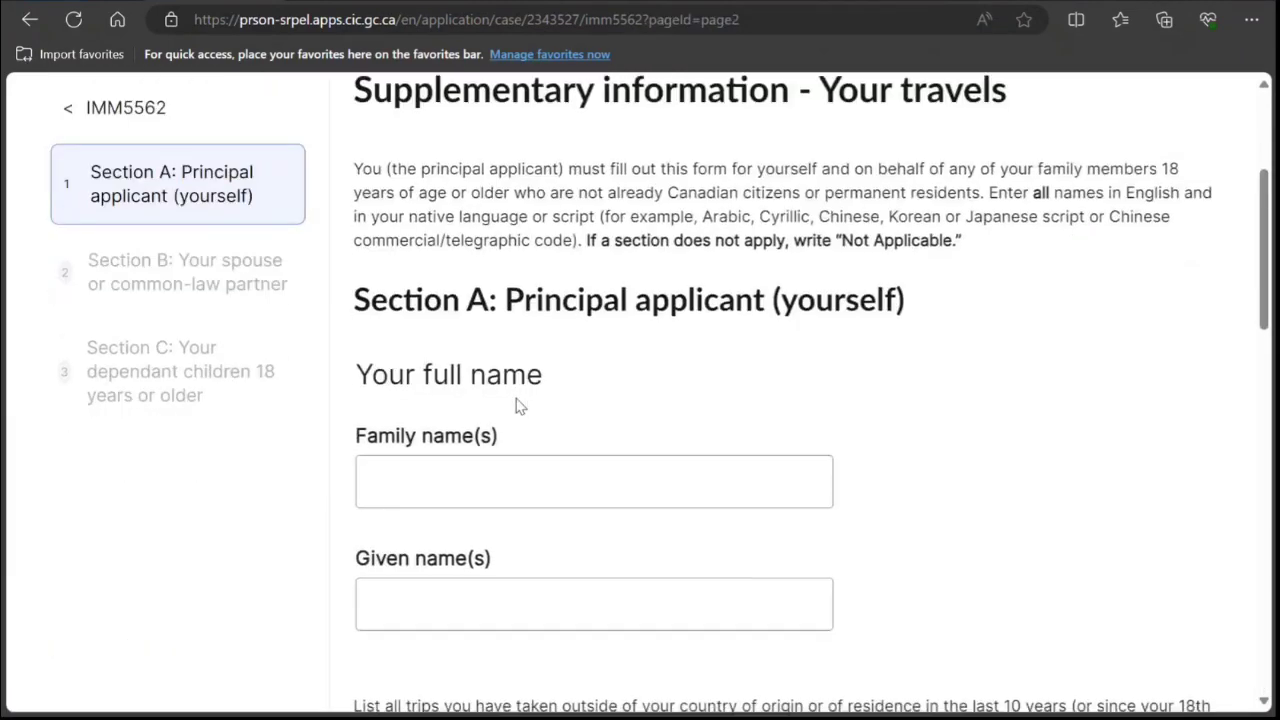
pyautogui.click(504, 295)
pyautogui.write('S')
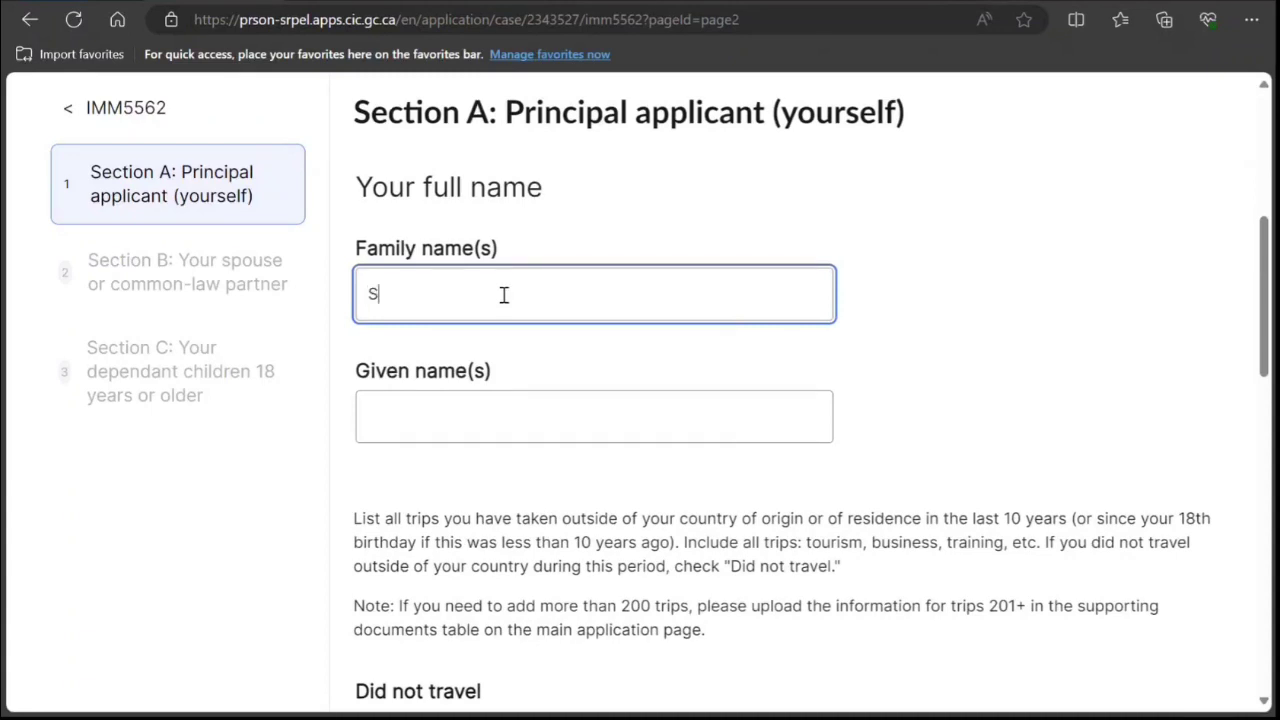
pyautogui.write('mith')
pyautogui.press('Tab')
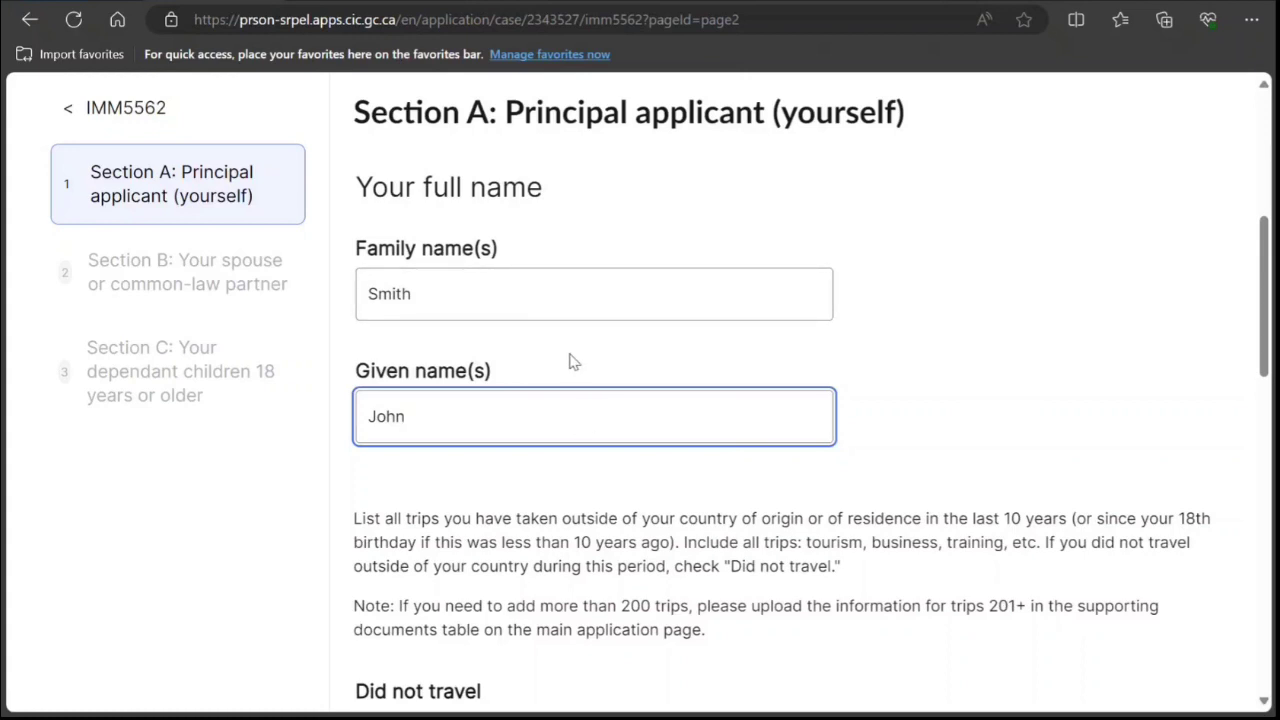
pyautogui.scroll(-3, 571, 363)
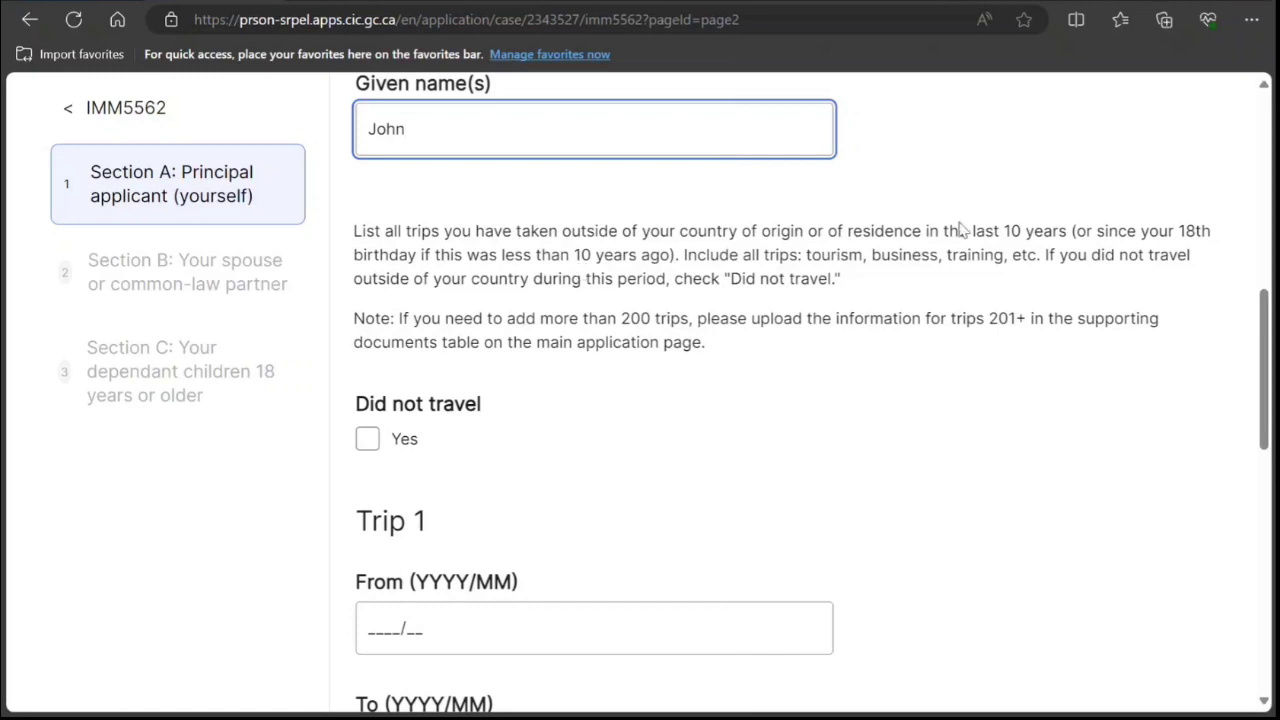
pyautogui.click(367, 438)
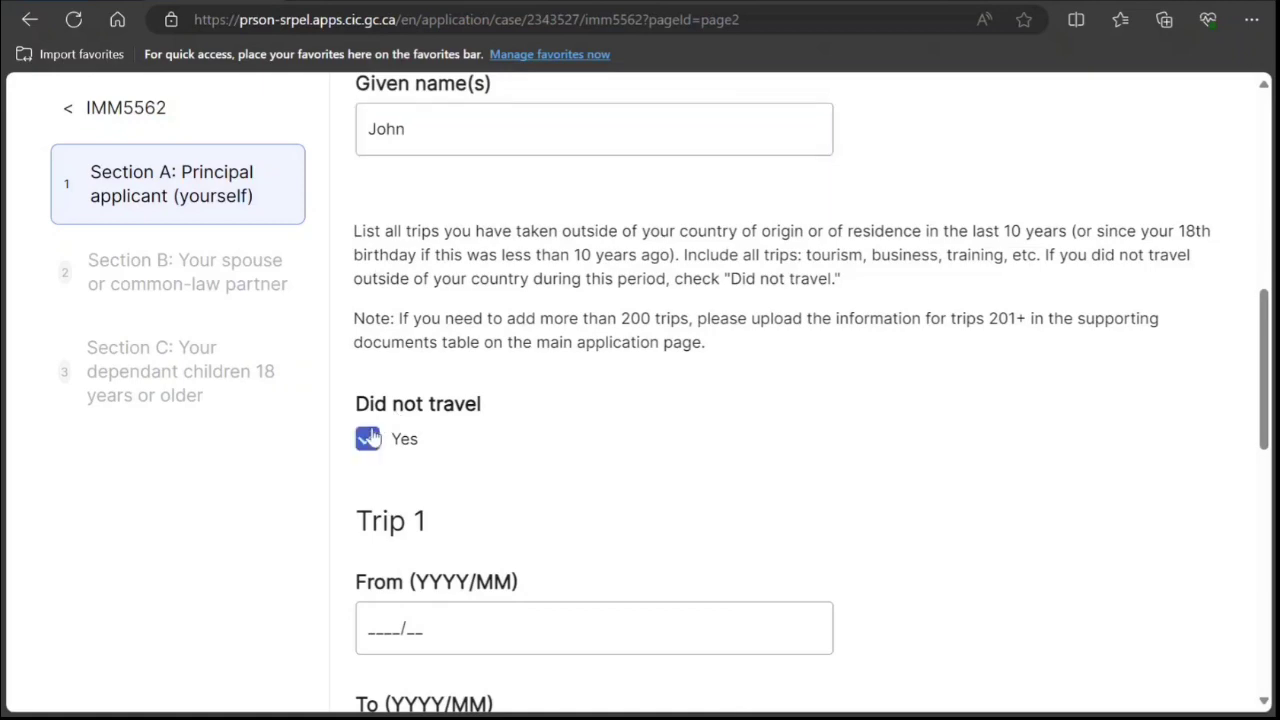
pyautogui.scroll(-5, 595, 400)
pyautogui.scroll(-4, 595, 400)
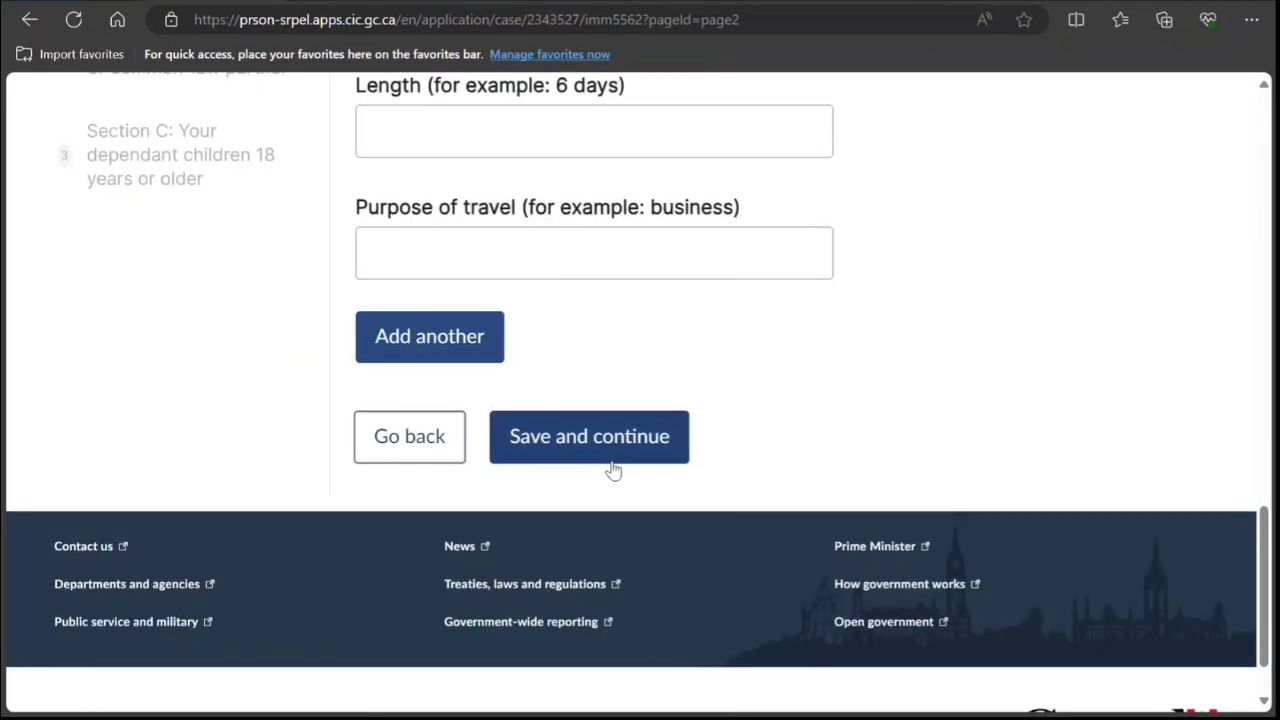
# Save Section A, then mark the spouse as not travelled with 'Not Applicable' trip details and save.
pyautogui.click(645, 431)
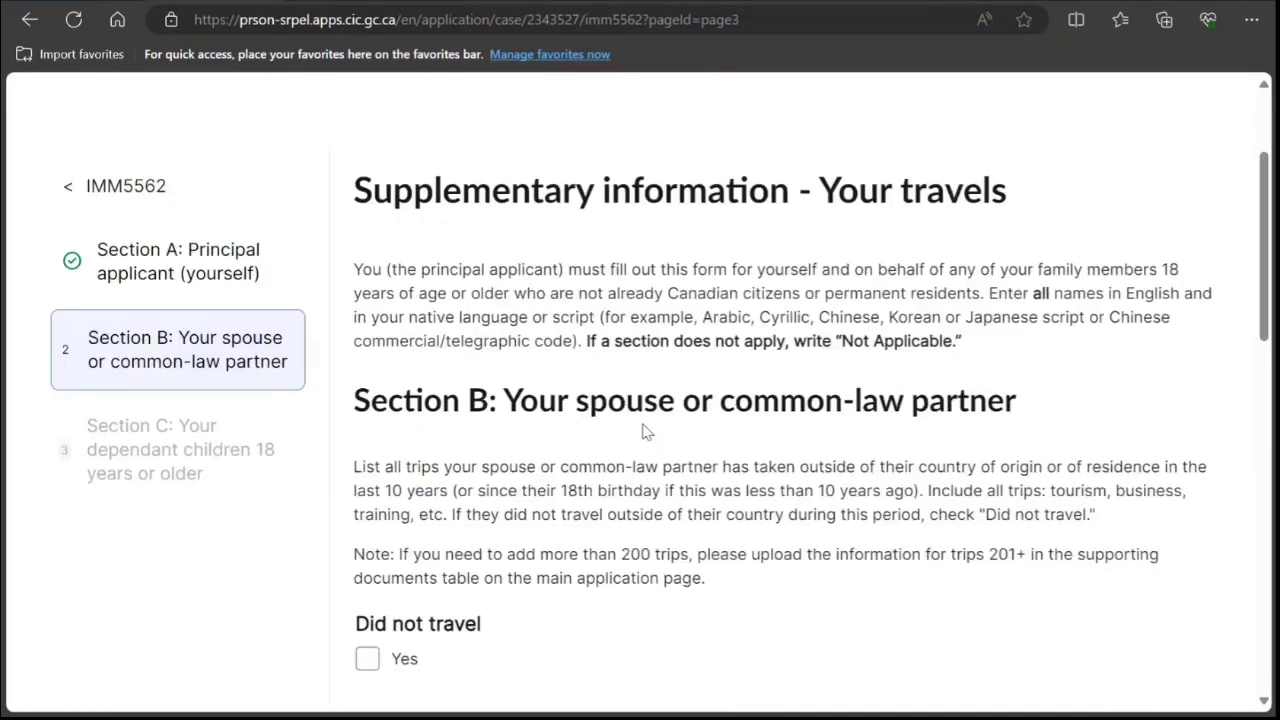
pyautogui.scroll(-1, 640, 431)
pyautogui.scroll(-3, 443, 316)
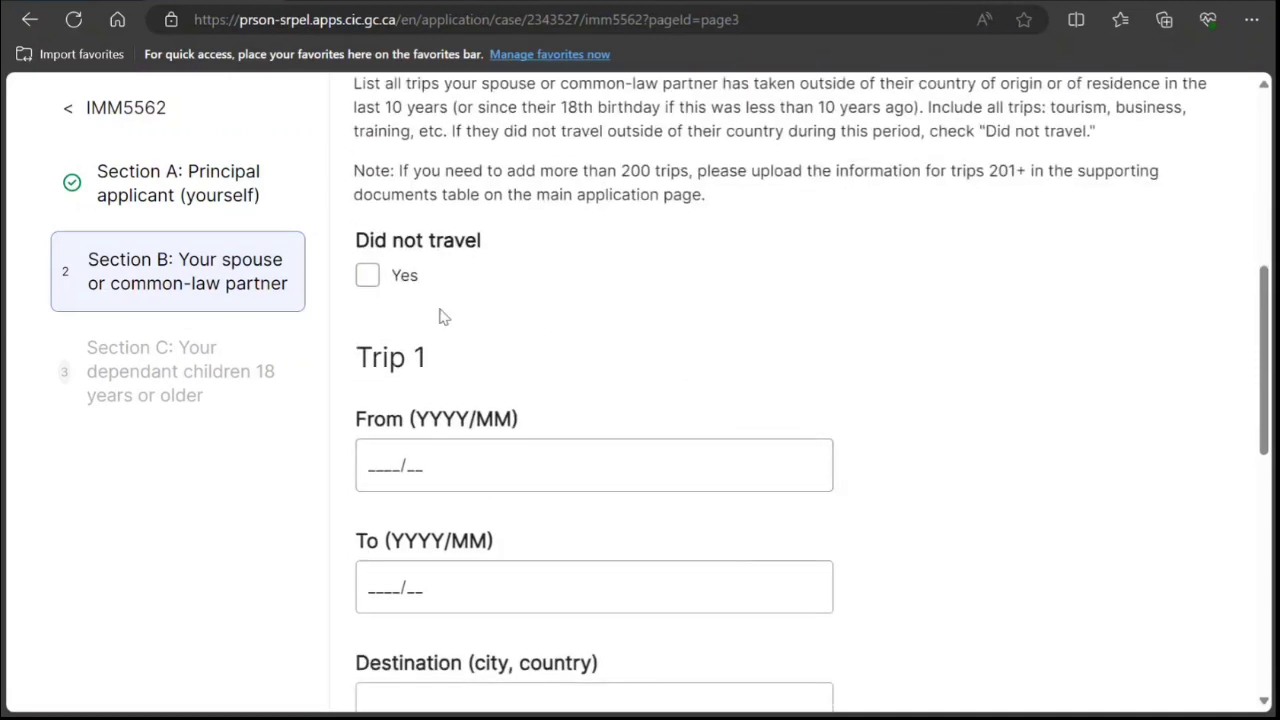
pyautogui.click(367, 275)
pyautogui.scroll(-2, 460, 350)
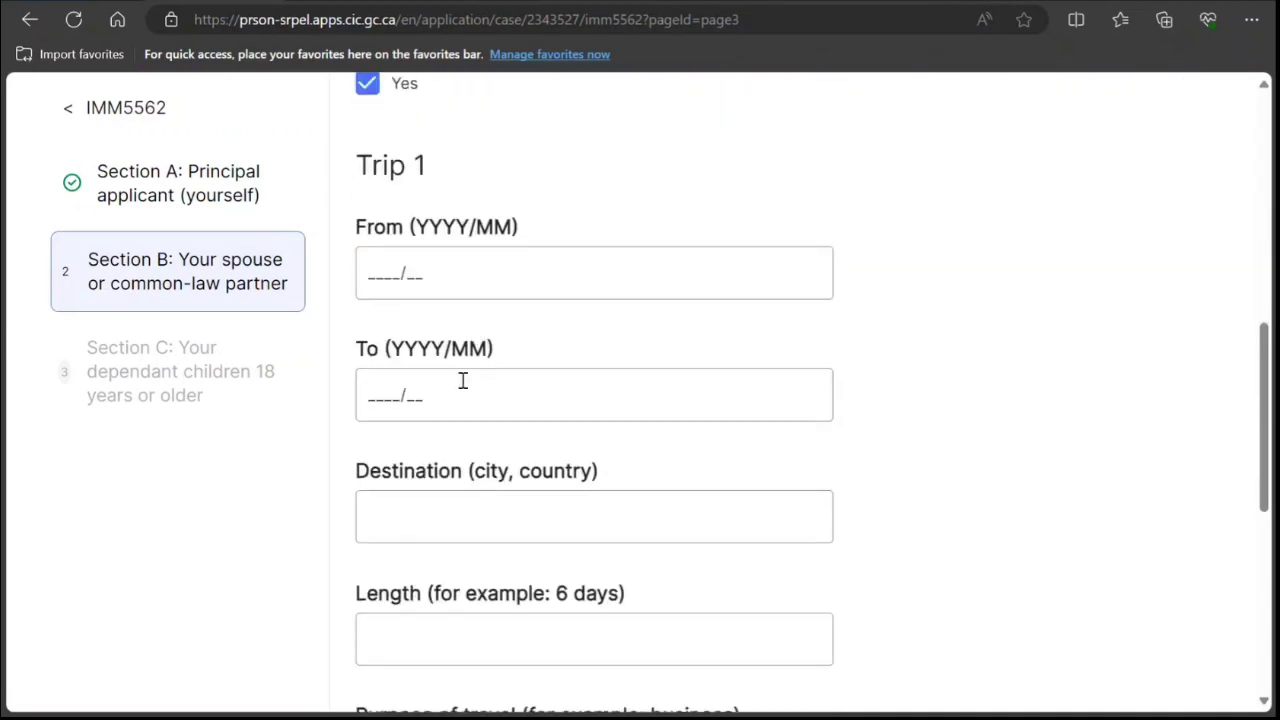
pyautogui.click(453, 506)
pyautogui.write('Not')
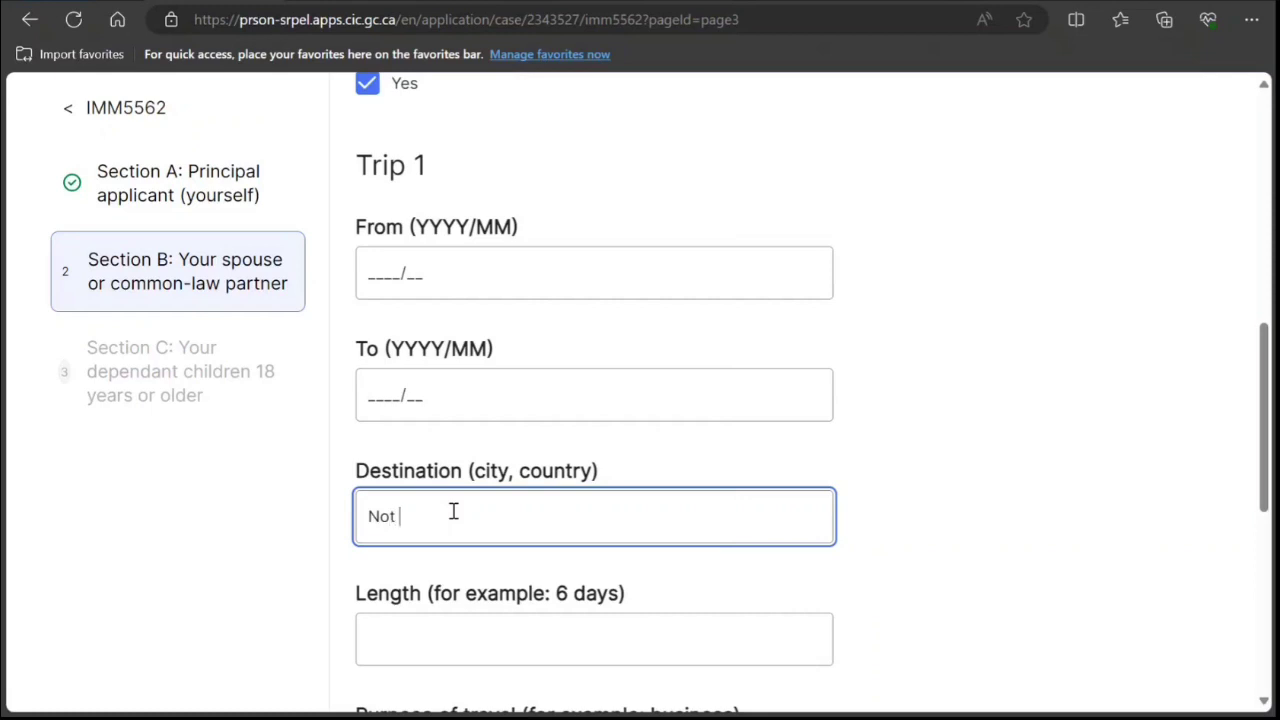
pyautogui.write(' Applicable')
pyautogui.scroll(-5, 439, 510)
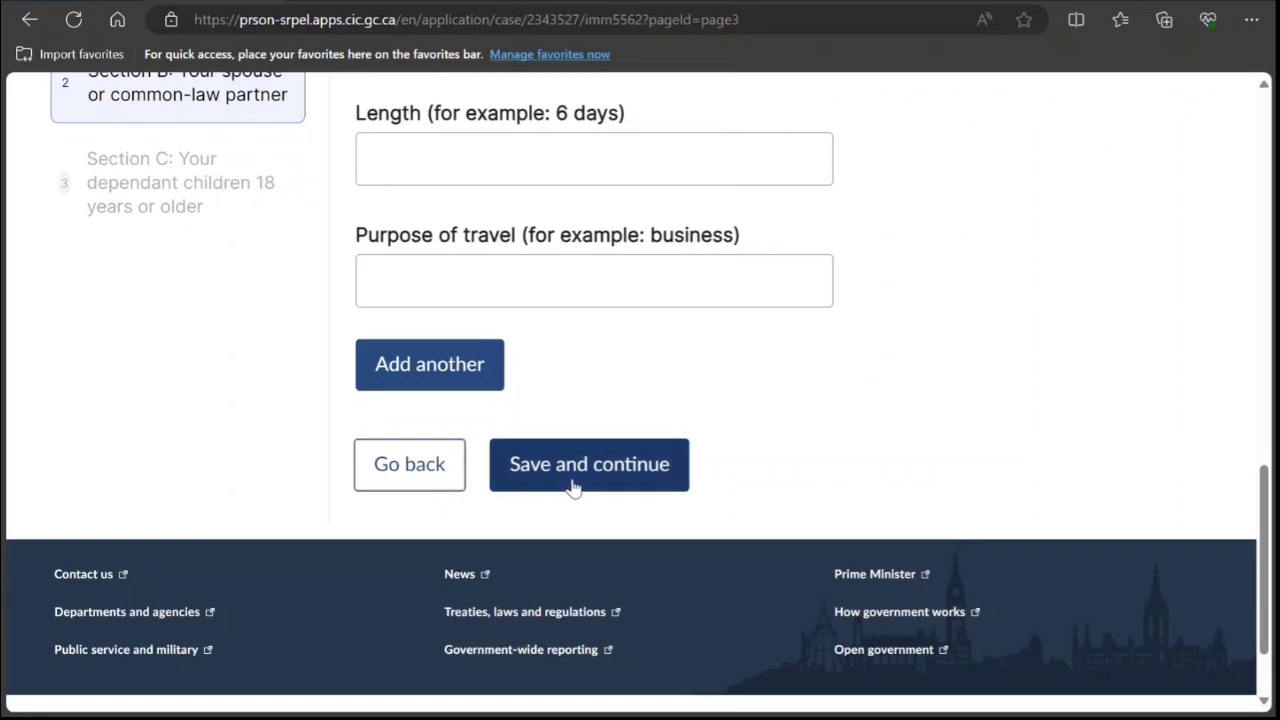
pyautogui.click(573, 466)
# Mark adult children as not travelled, enter 'Not Applicable' as given names, and finish the form.
pyautogui.scroll(-3, 549, 374)
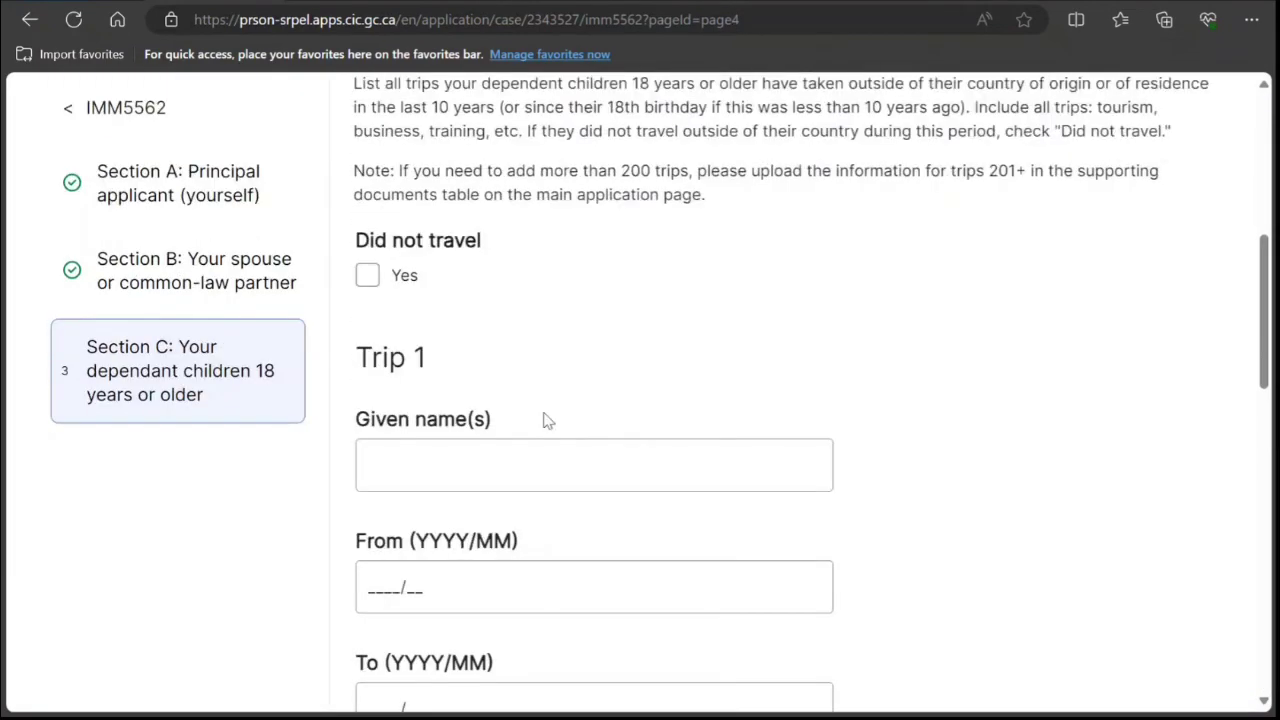
pyautogui.scroll(-1, 543, 430)
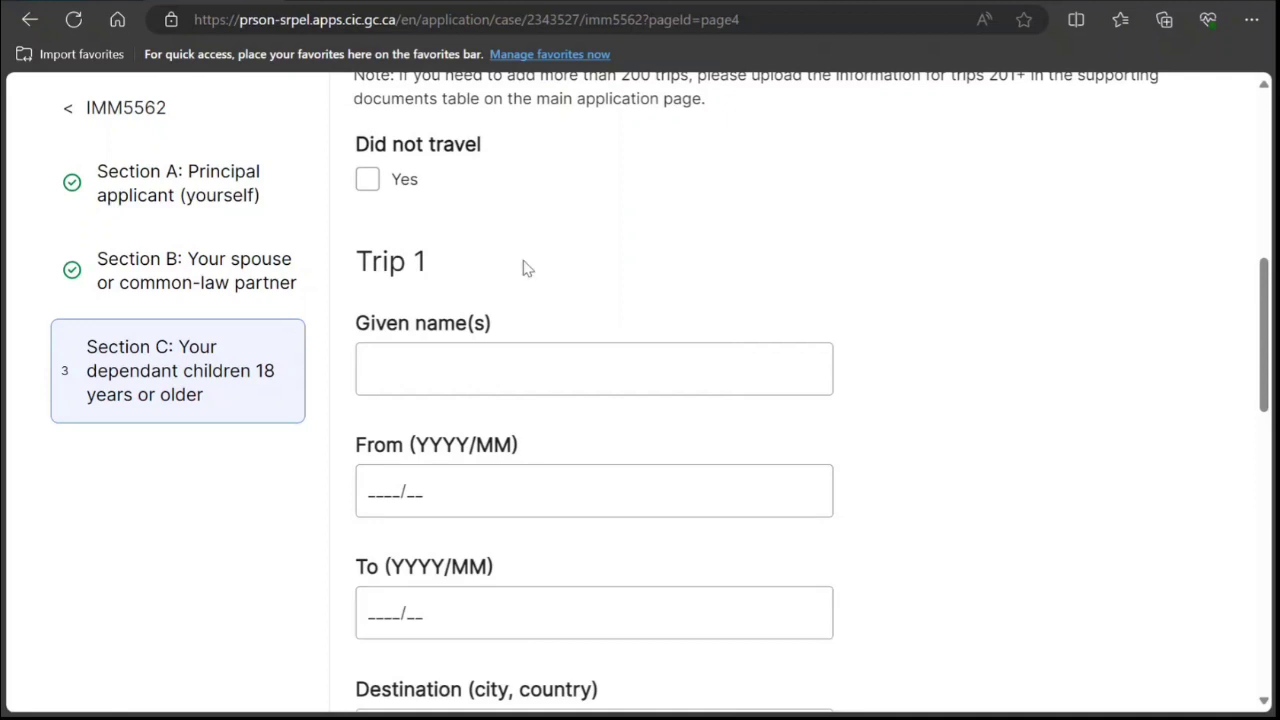
pyautogui.click(367, 183)
pyautogui.scroll(-4, 466, 289)
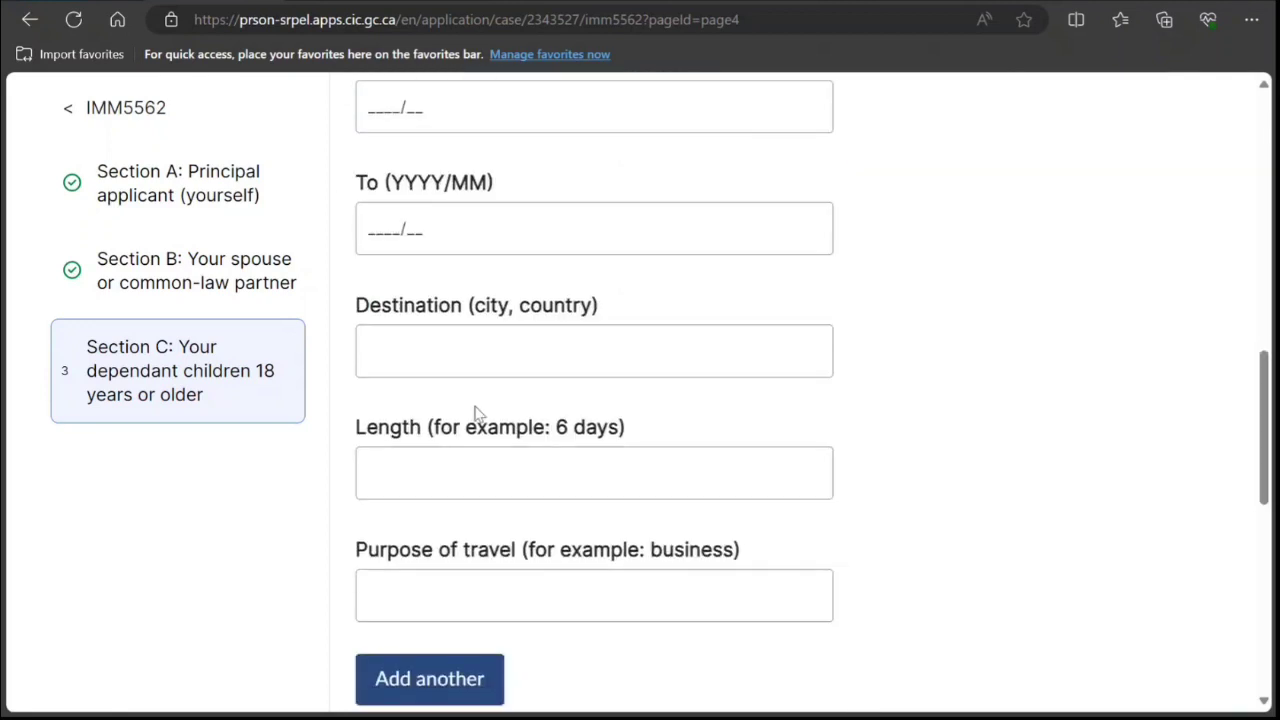
pyautogui.scroll(2, 477, 351)
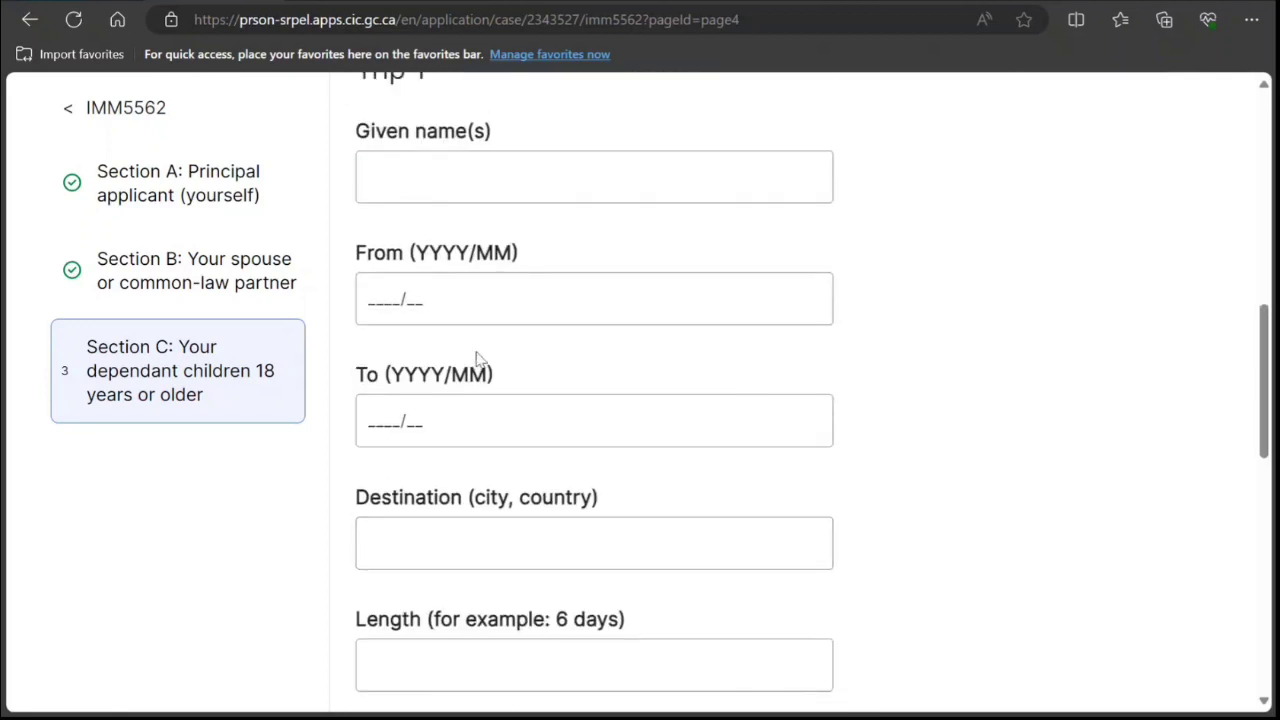
pyautogui.scroll(1, 477, 360)
pyautogui.click(471, 273)
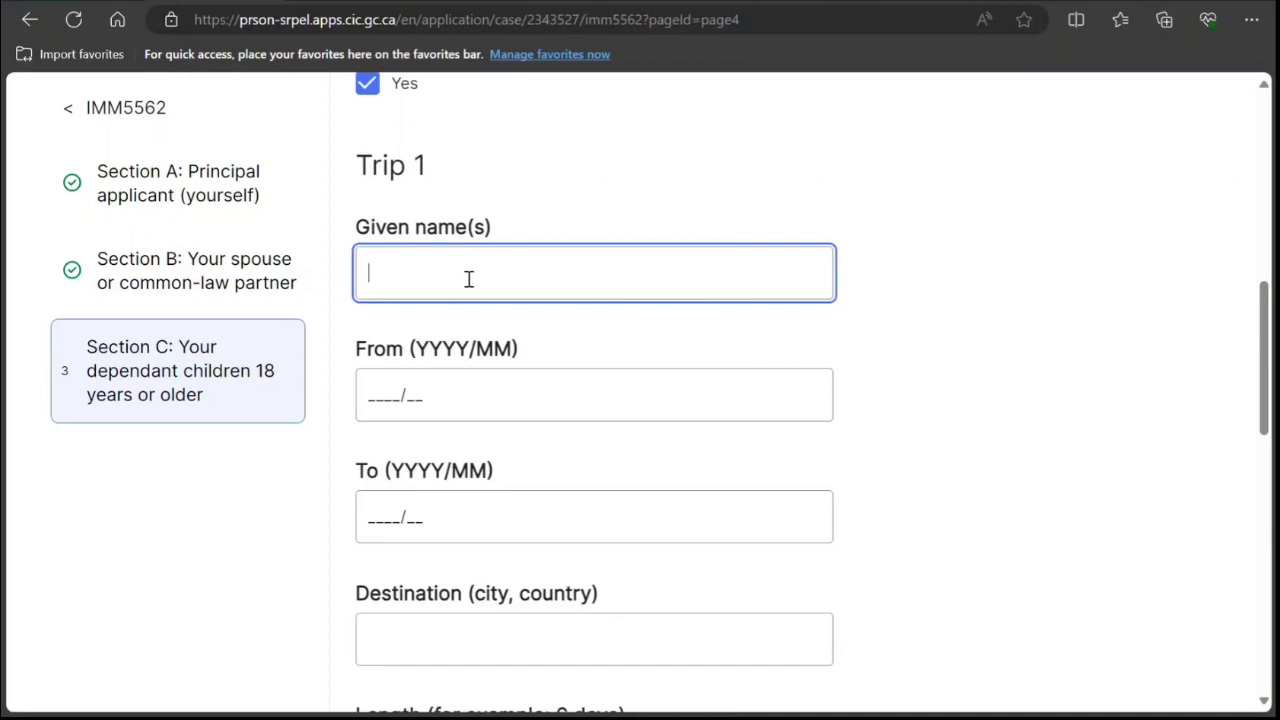
pyautogui.write('Not Applicable')
pyautogui.scroll(-7, 217, 349)
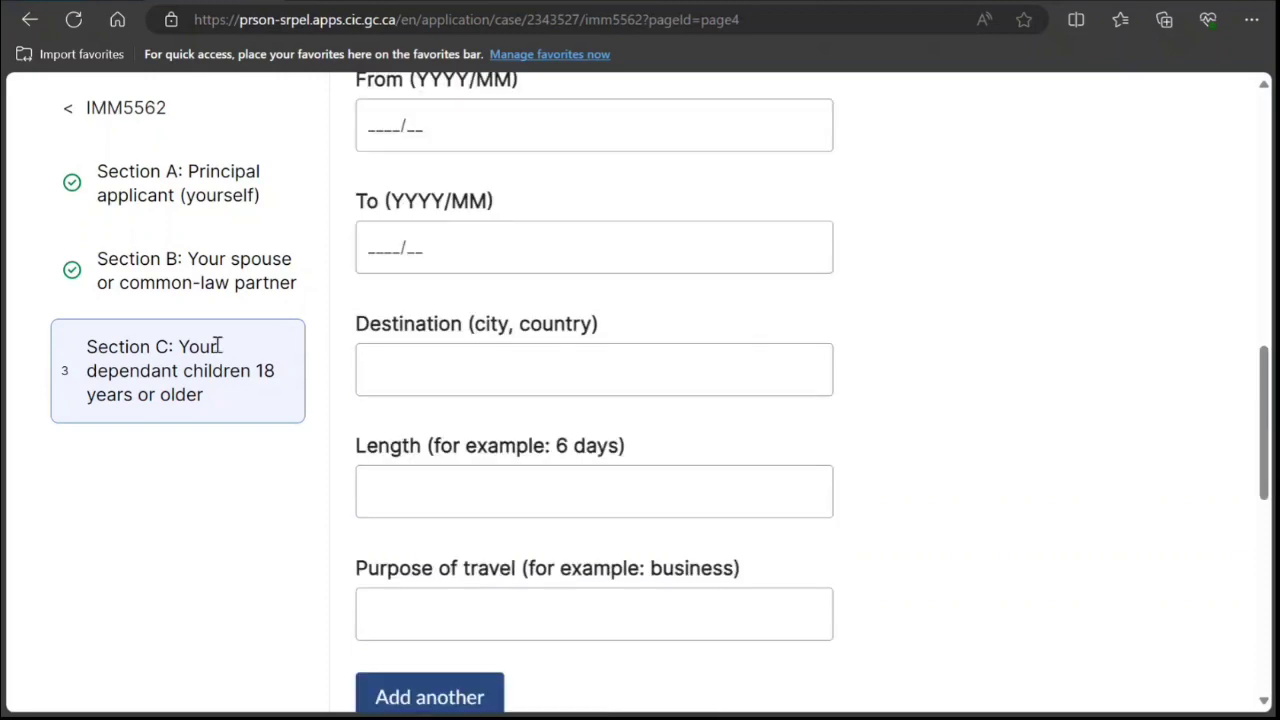
pyautogui.scroll(-3, 465, 523)
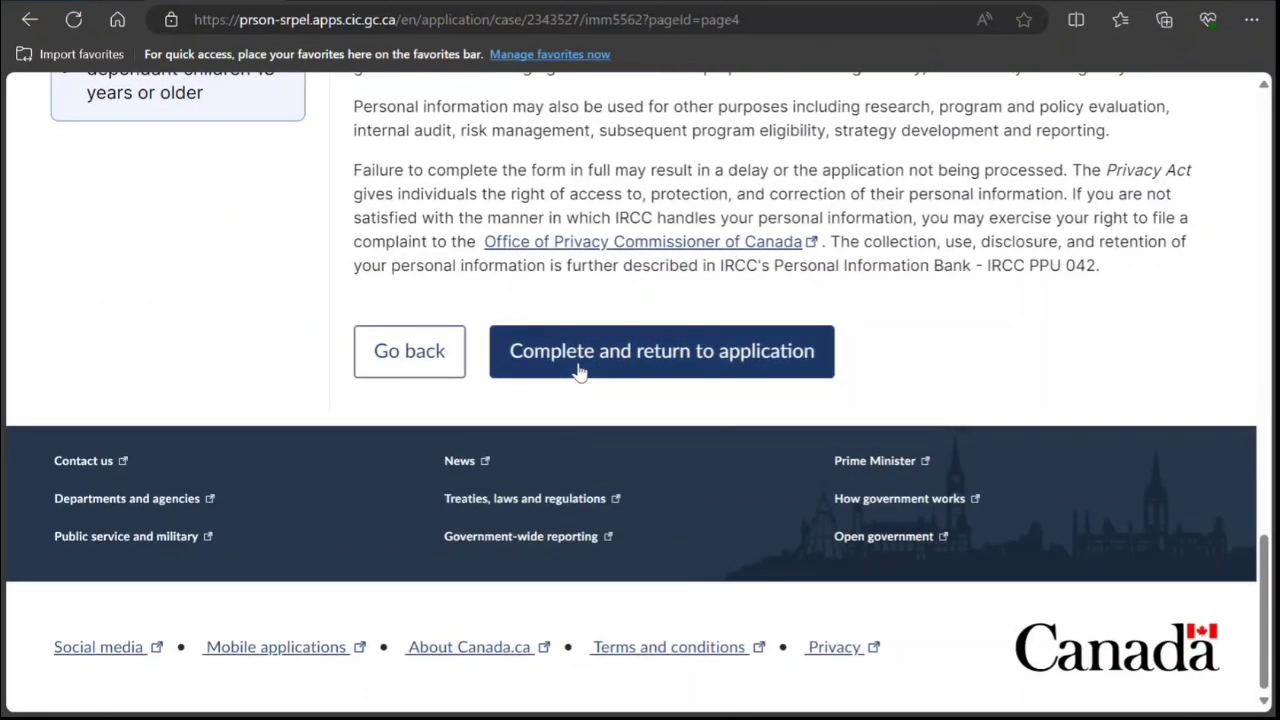
pyautogui.click(660, 350)
# Dismiss the success banner and locate the Additional Application Forms box.
pyautogui.click(1209, 136)
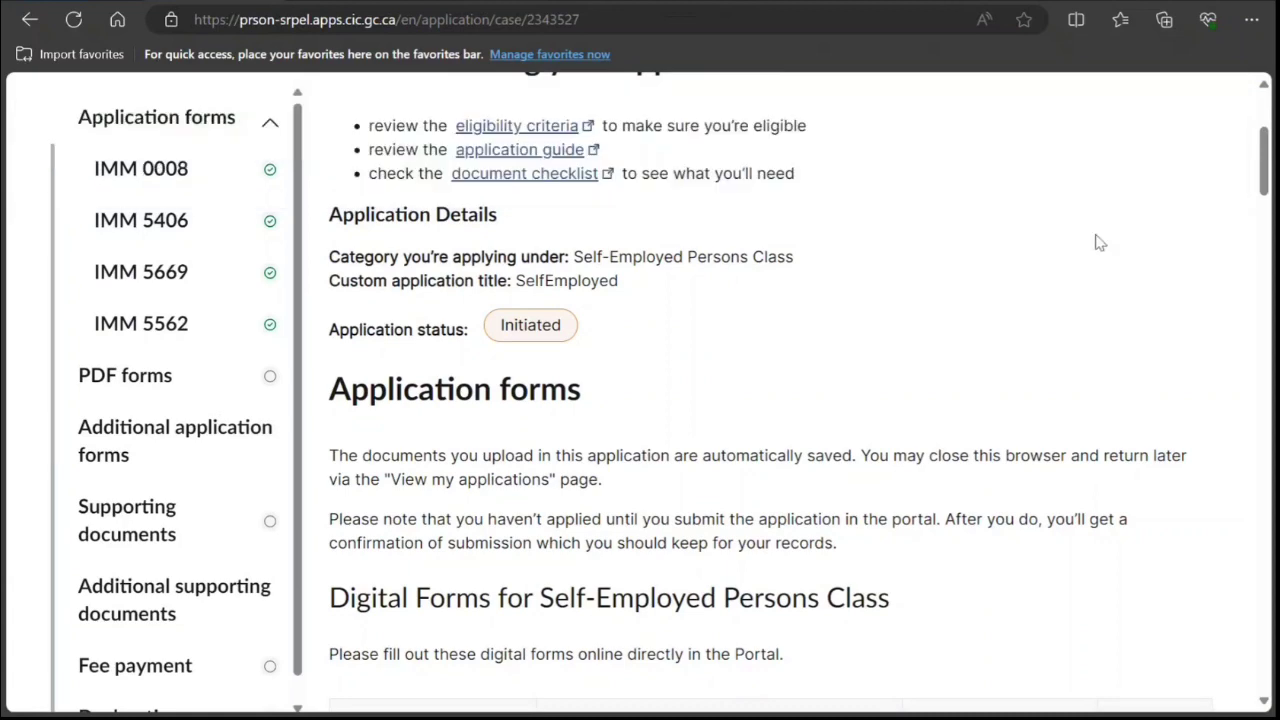
pyautogui.scroll(-8, 1094, 240)
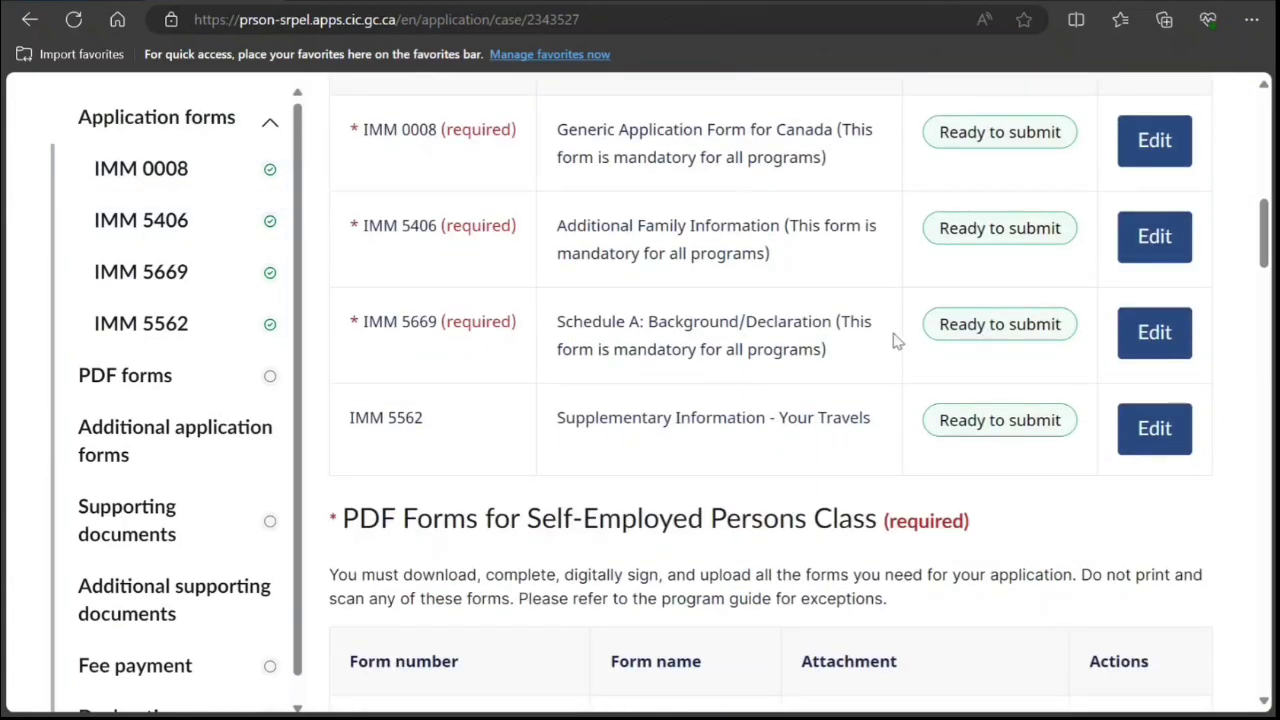
pyautogui.scroll(-4, 894, 340)
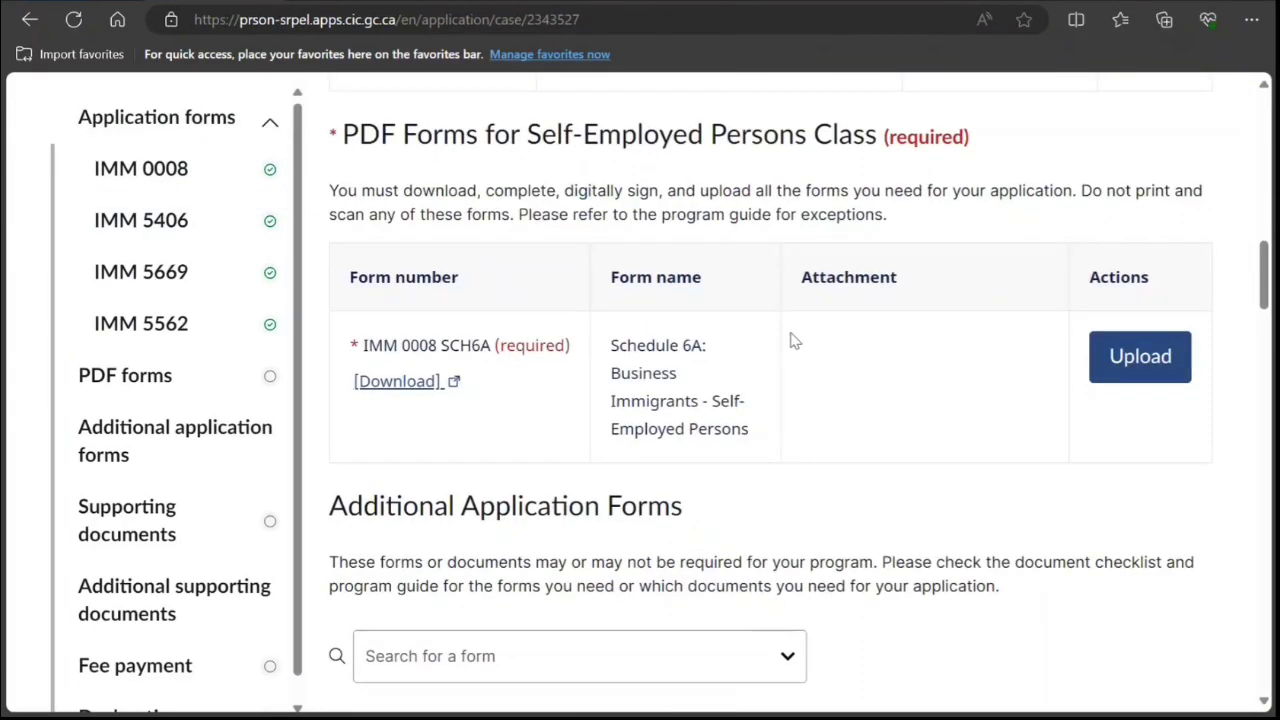
pyautogui.scroll(-9, 791, 340)
pyautogui.scroll(-2, 720, 368)
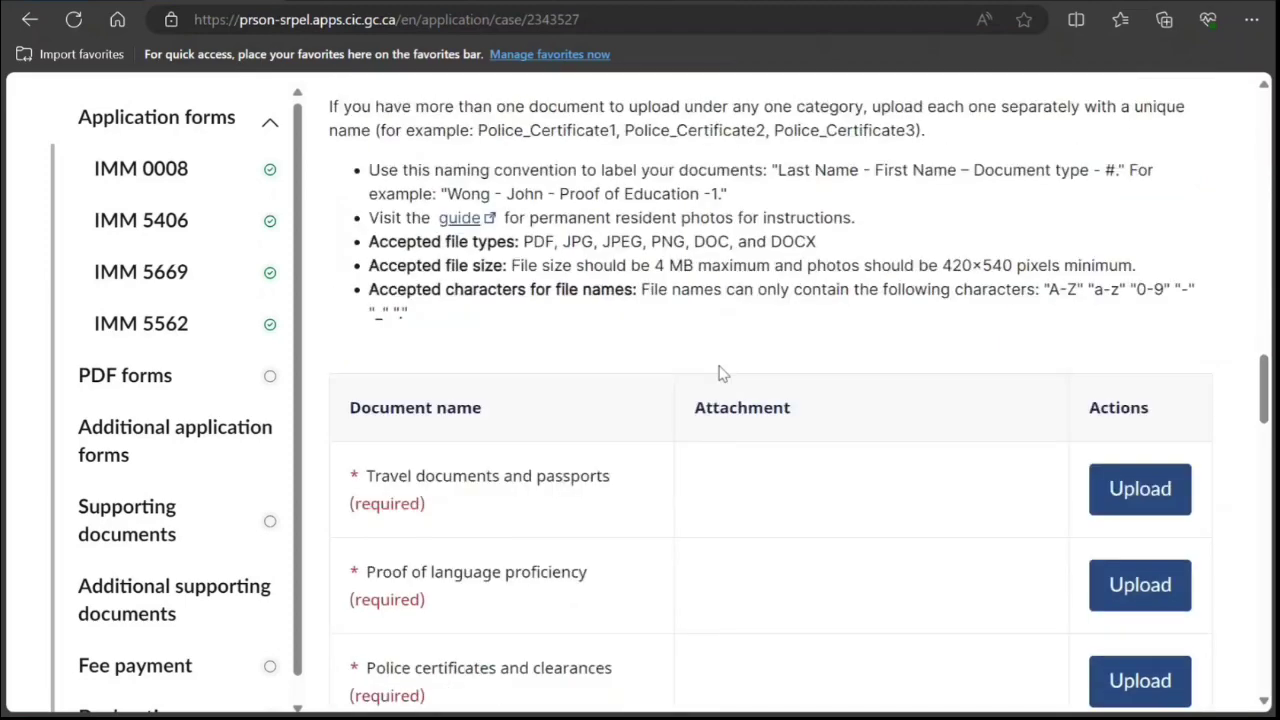
pyautogui.scroll(5, 720, 370)
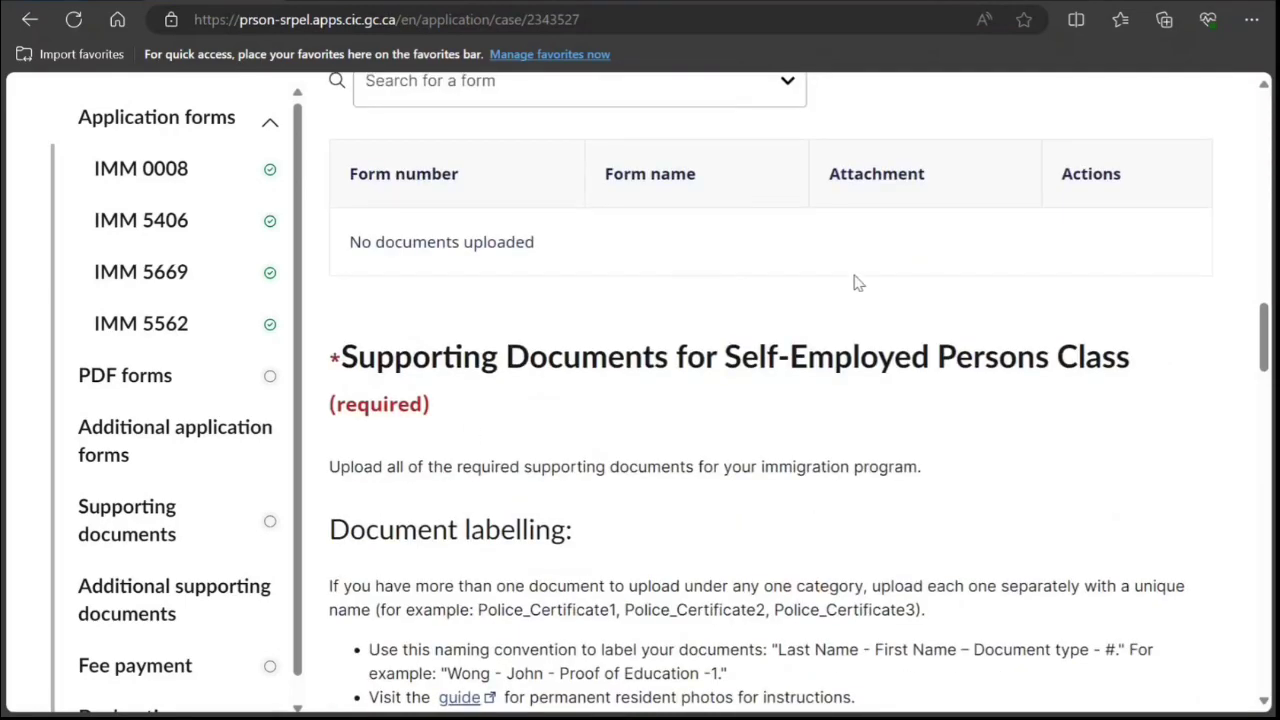
pyautogui.scroll(2, 746, 294)
# Search form number 578 and add the IMM 5784 Self-Employed Persons Document Checklist.
pyautogui.click(704, 271)
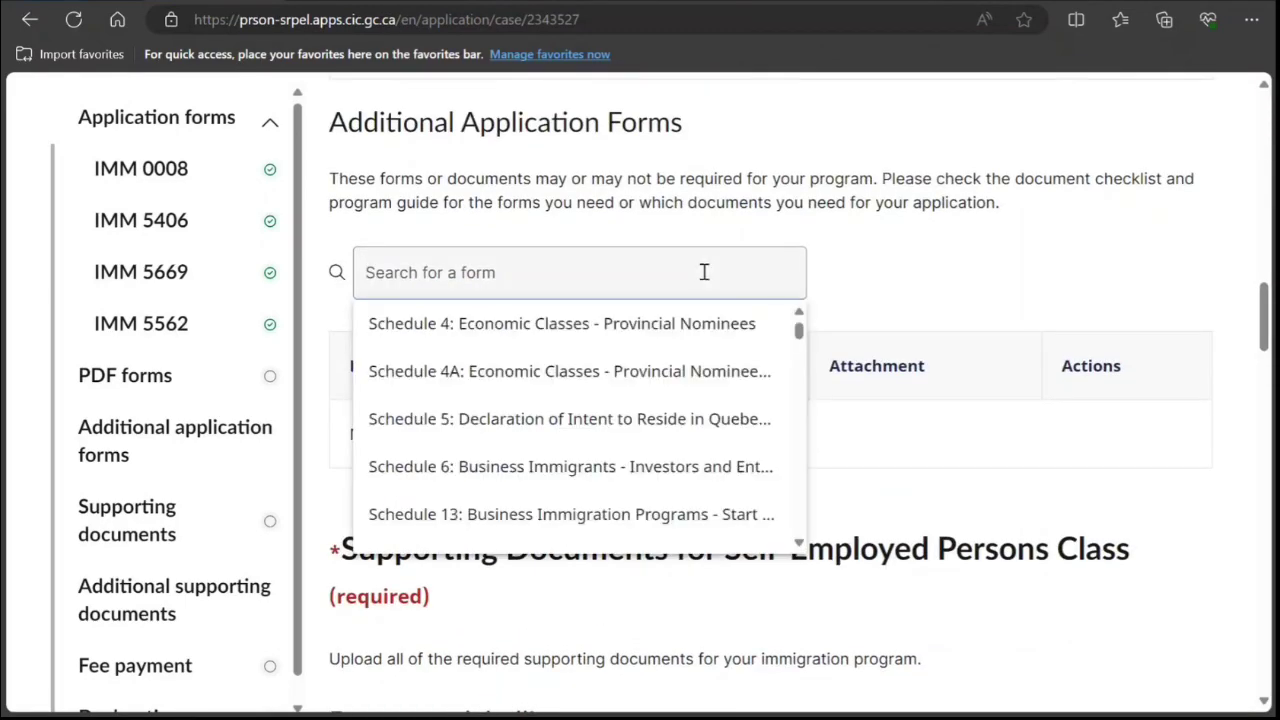
pyautogui.write('5789')
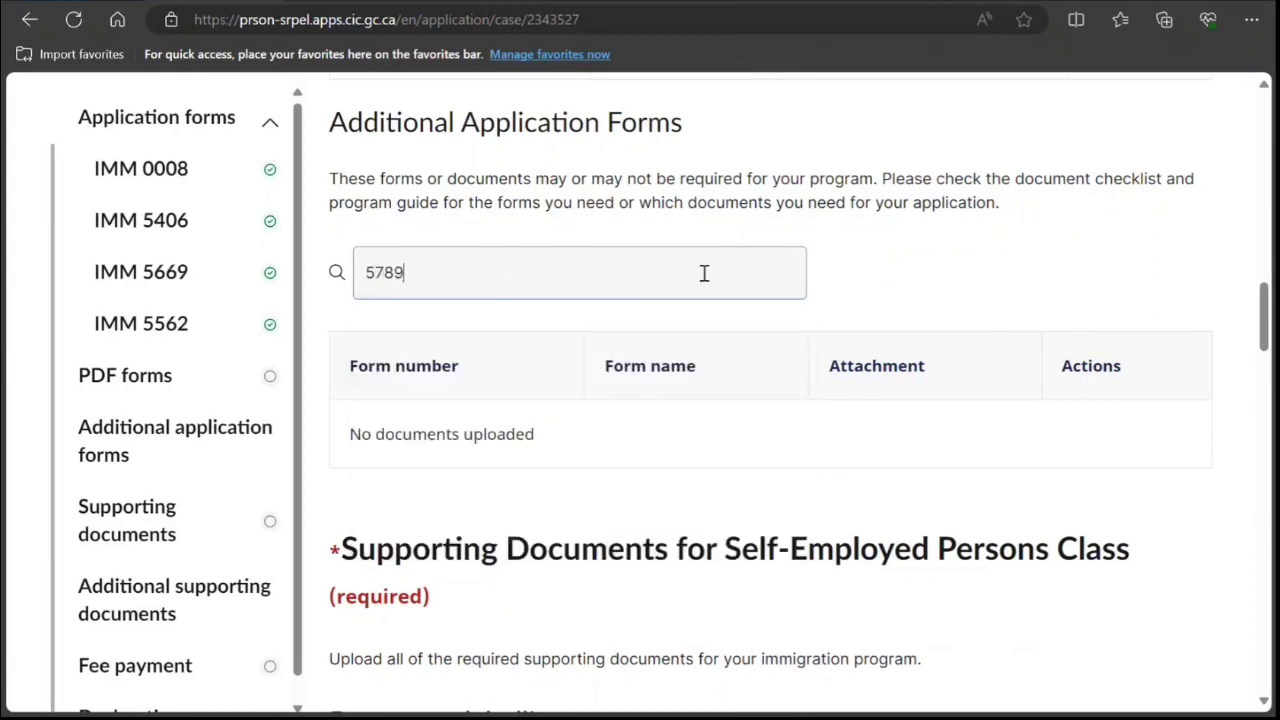
pyautogui.press('BackSpace')
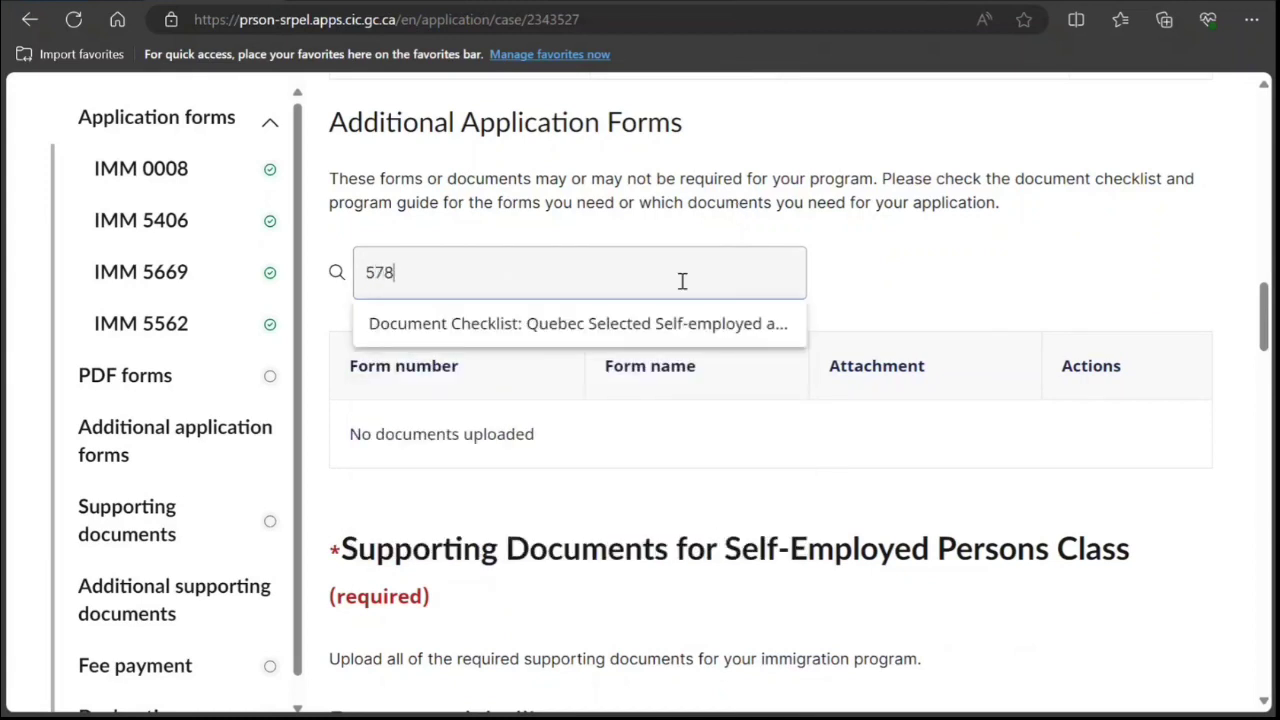
pyautogui.click(661, 332)
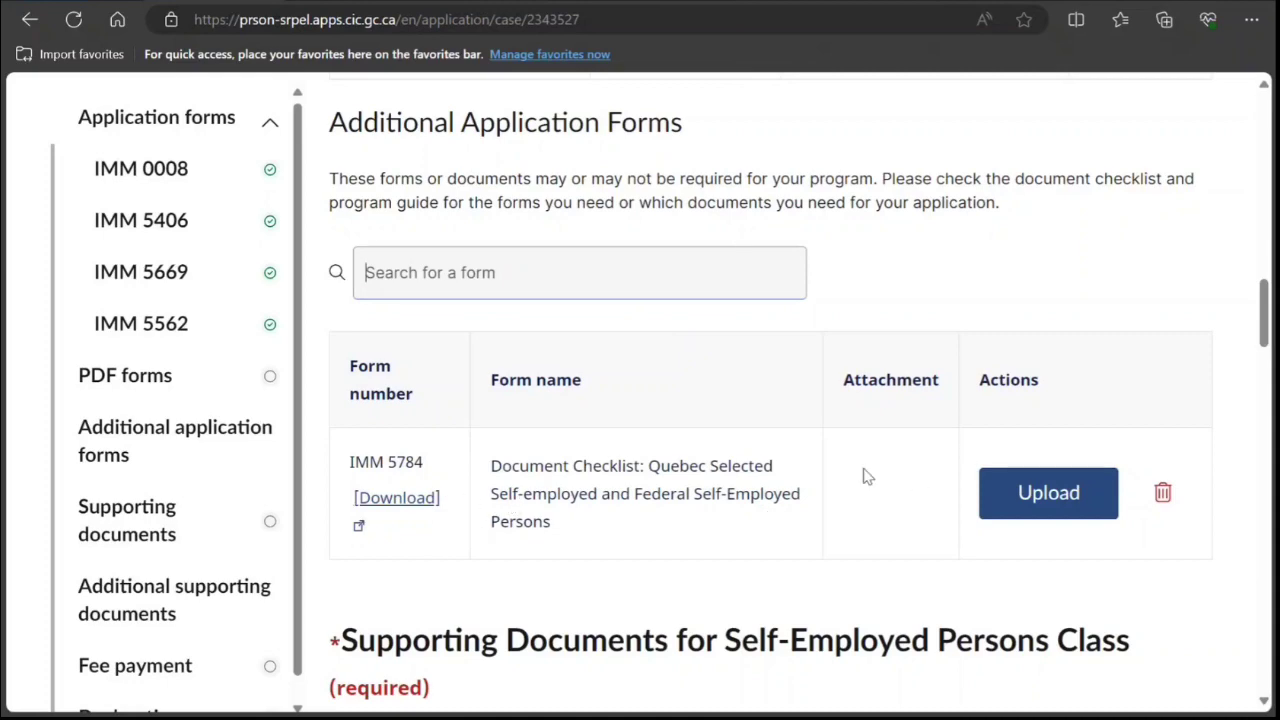
pyautogui.scroll(2, 866, 476)
pyautogui.scroll(2, 863, 478)
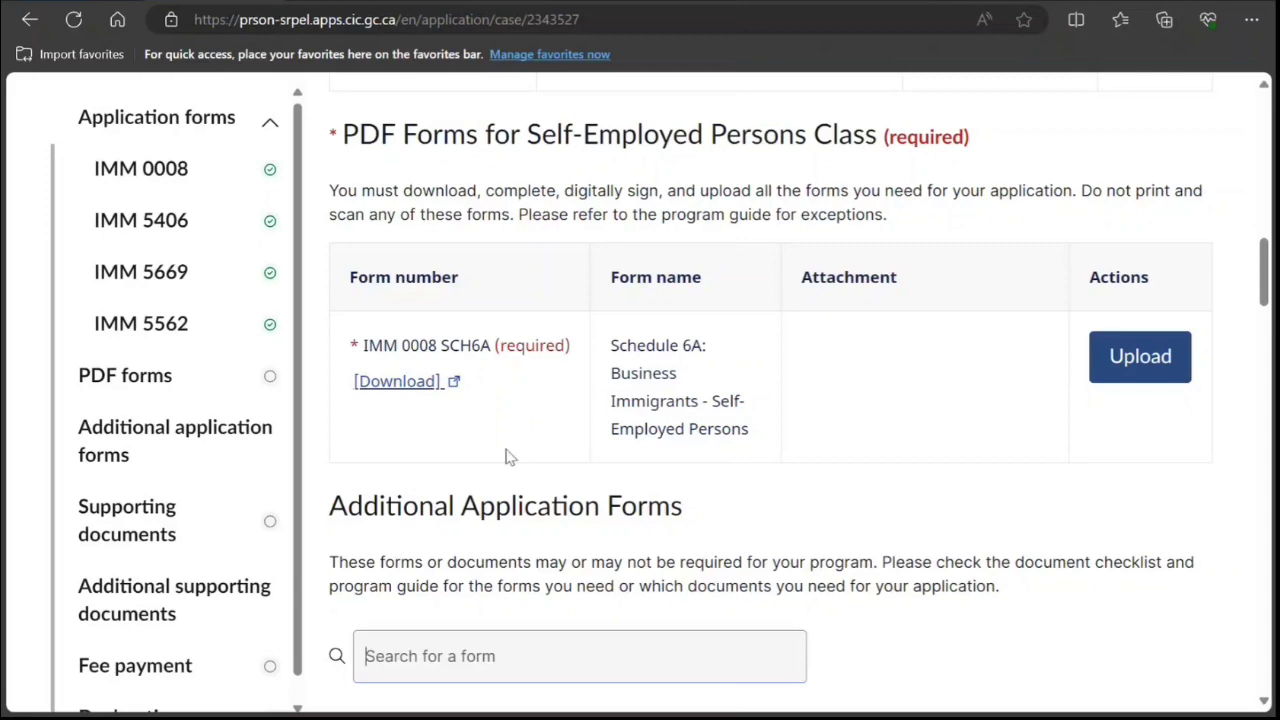
pyautogui.scroll(-12, 517, 460)
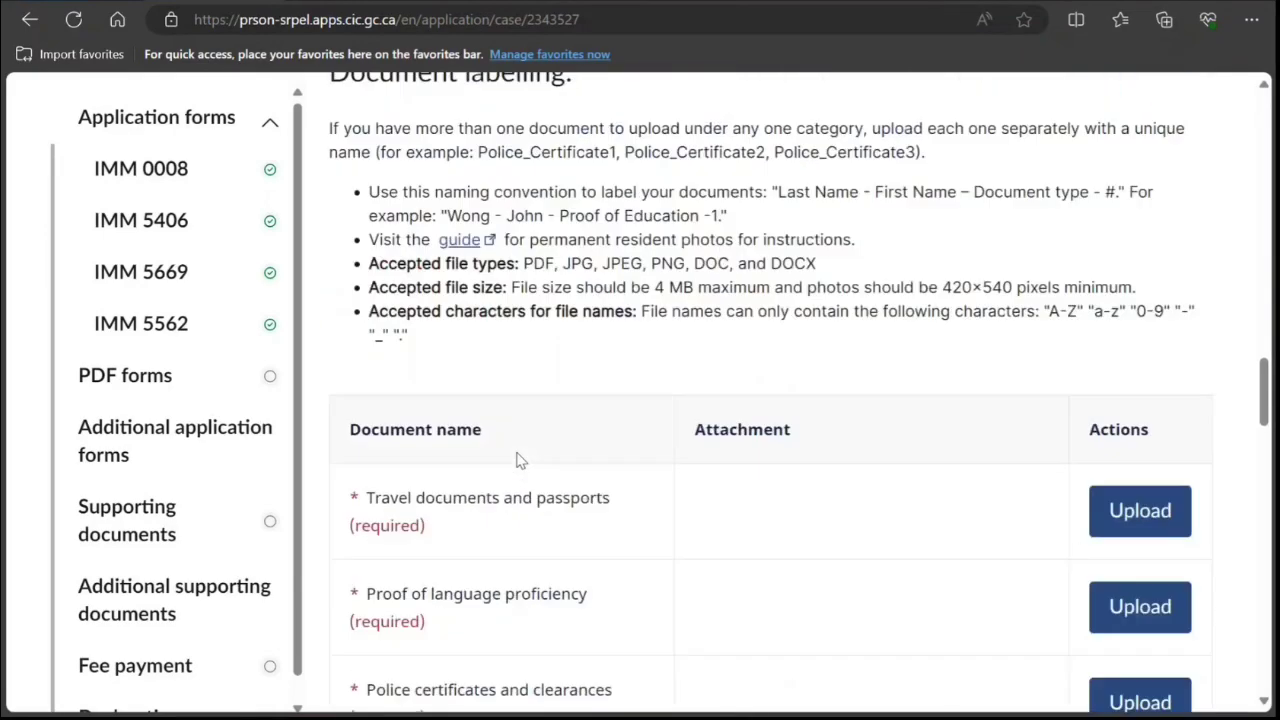
pyautogui.scroll(-12, 517, 460)
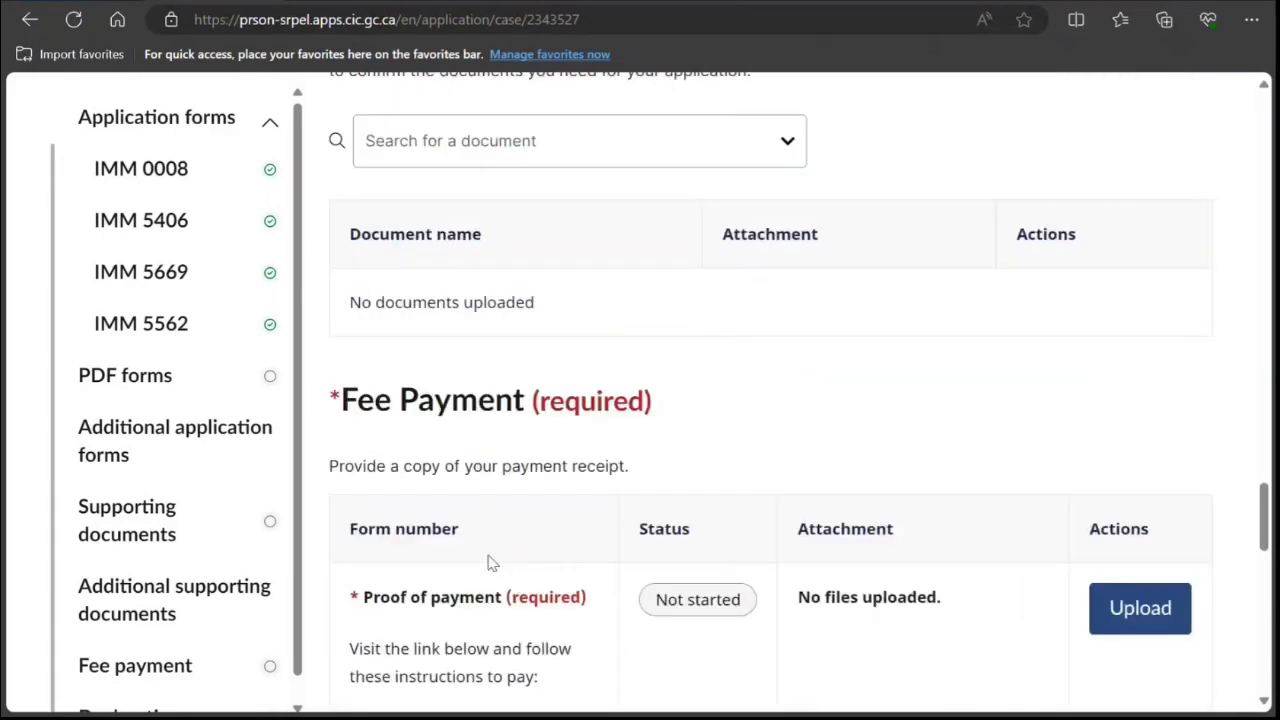
pyautogui.scroll(2, 490, 558)
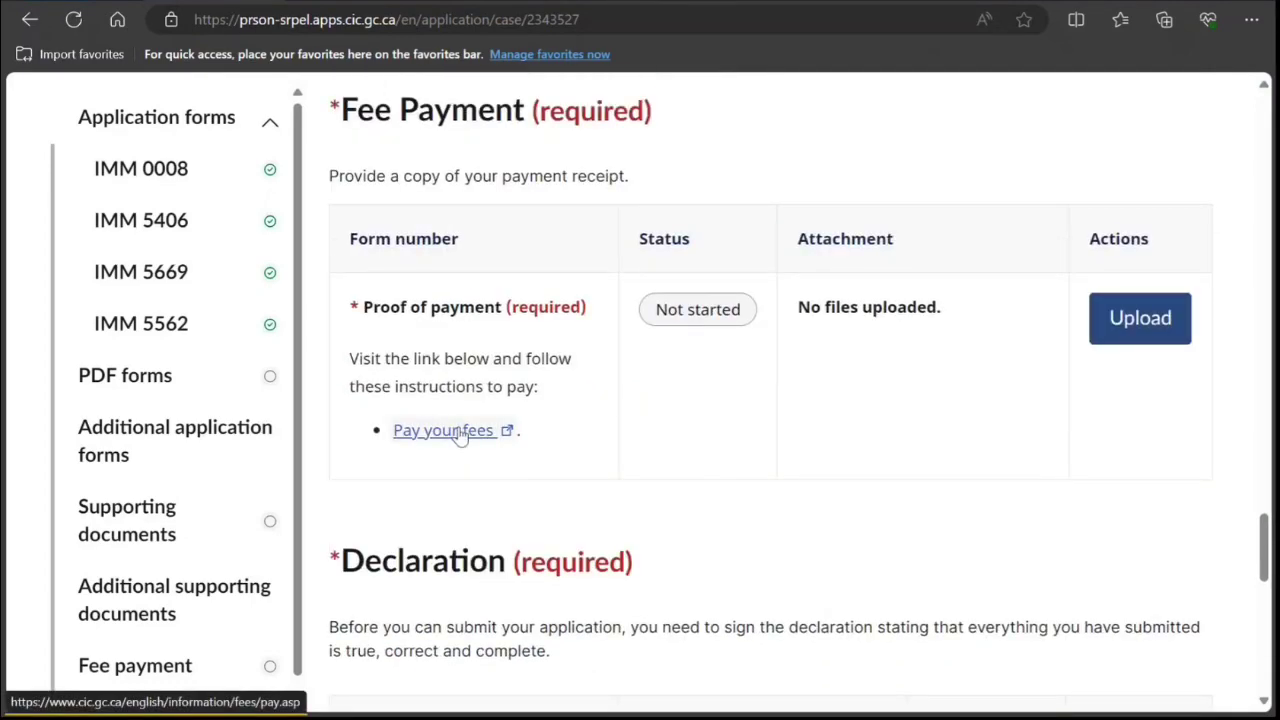
pyautogui.scroll(-6, 737, 486)
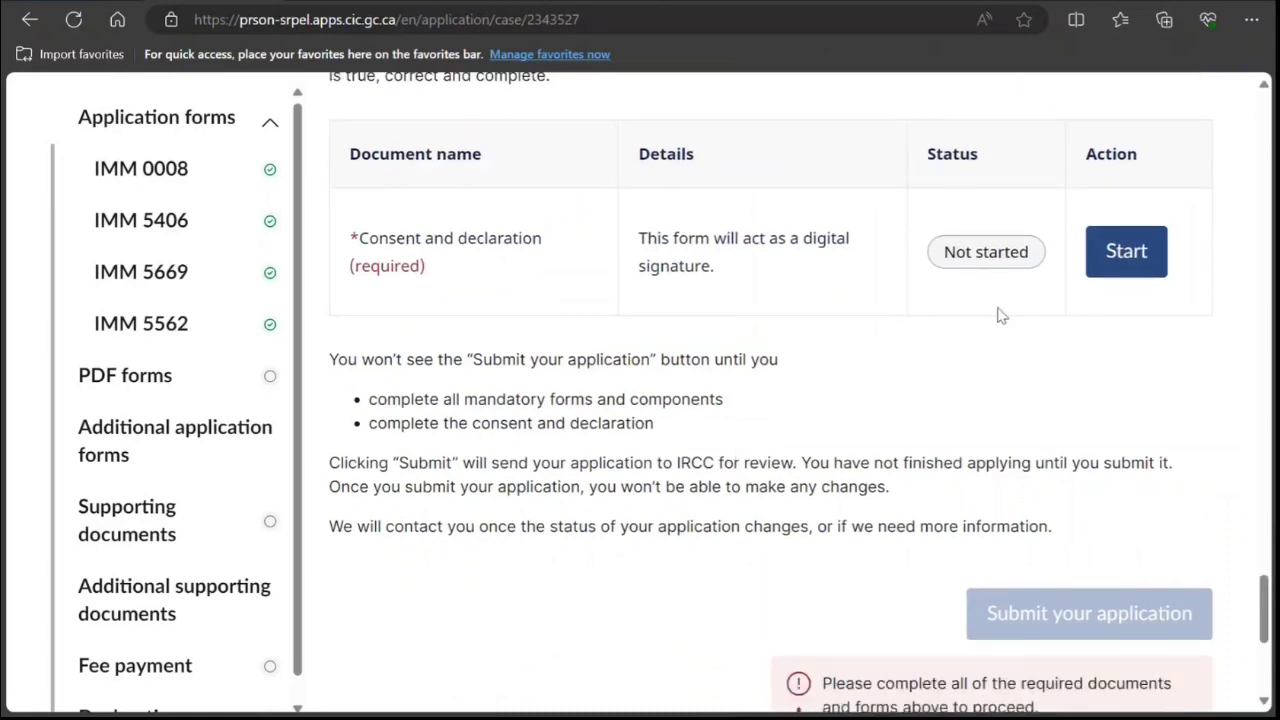
# Tick both consent boxes, sign with the applicant's full name, and complete the declaration.
pyautogui.click(1140, 272)
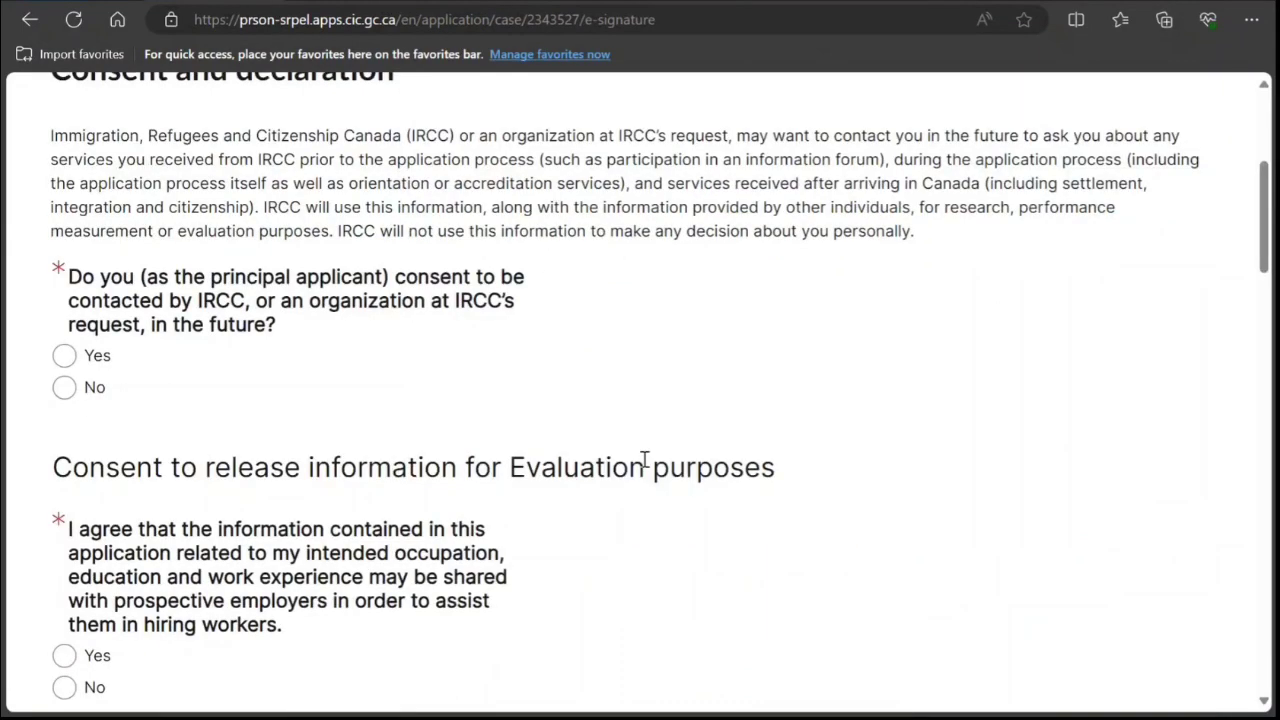
pyautogui.scroll(-2, 646, 457)
pyautogui.click(64, 160)
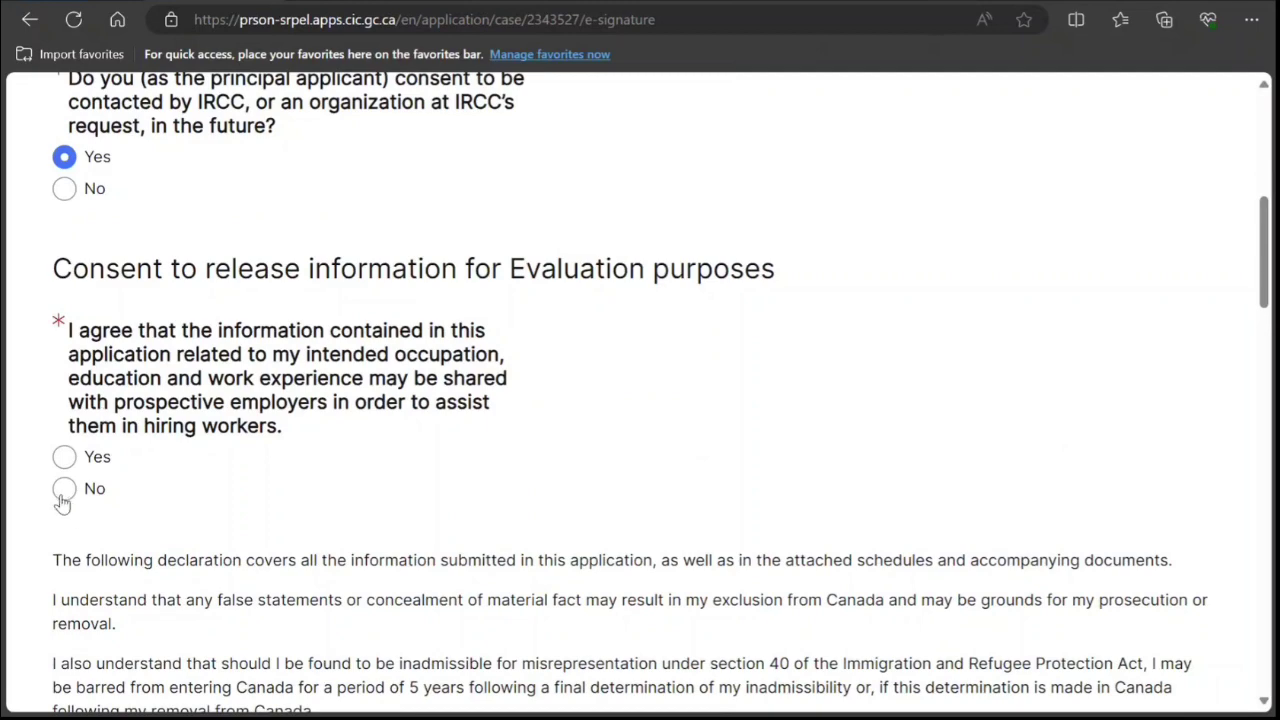
pyautogui.click(66, 458)
pyautogui.scroll(-15, 291, 383)
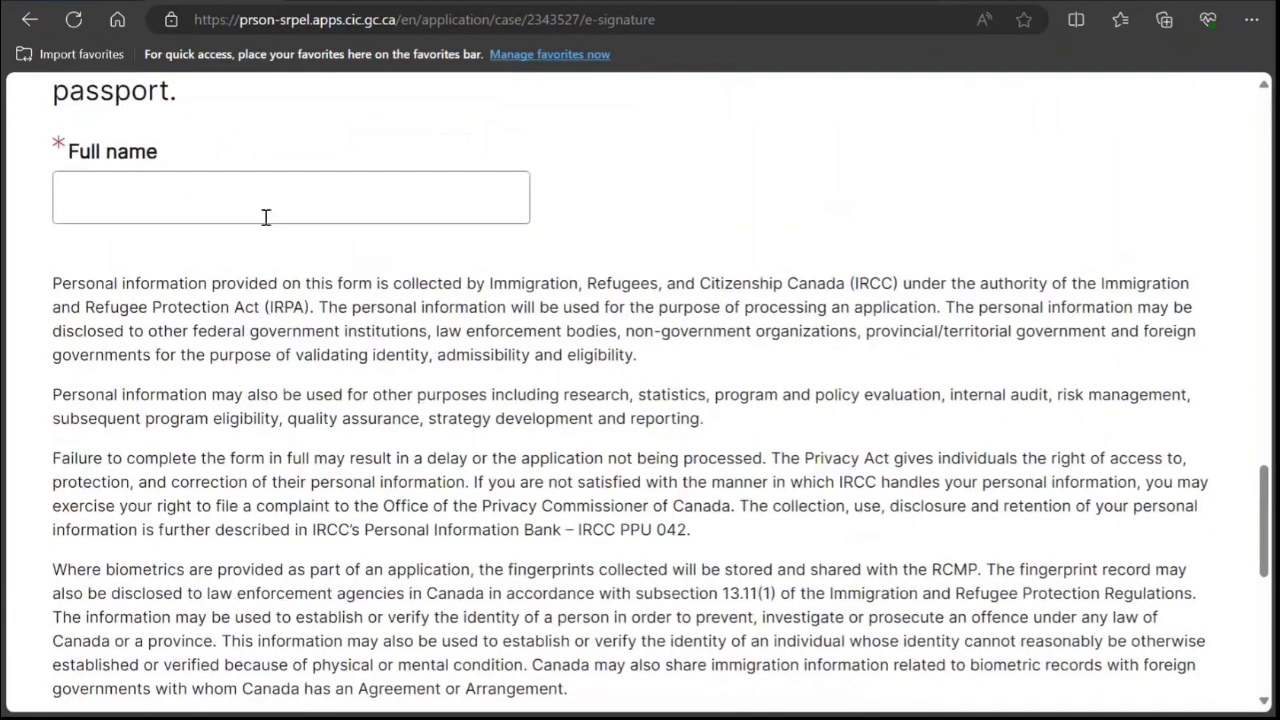
pyautogui.click(266, 205)
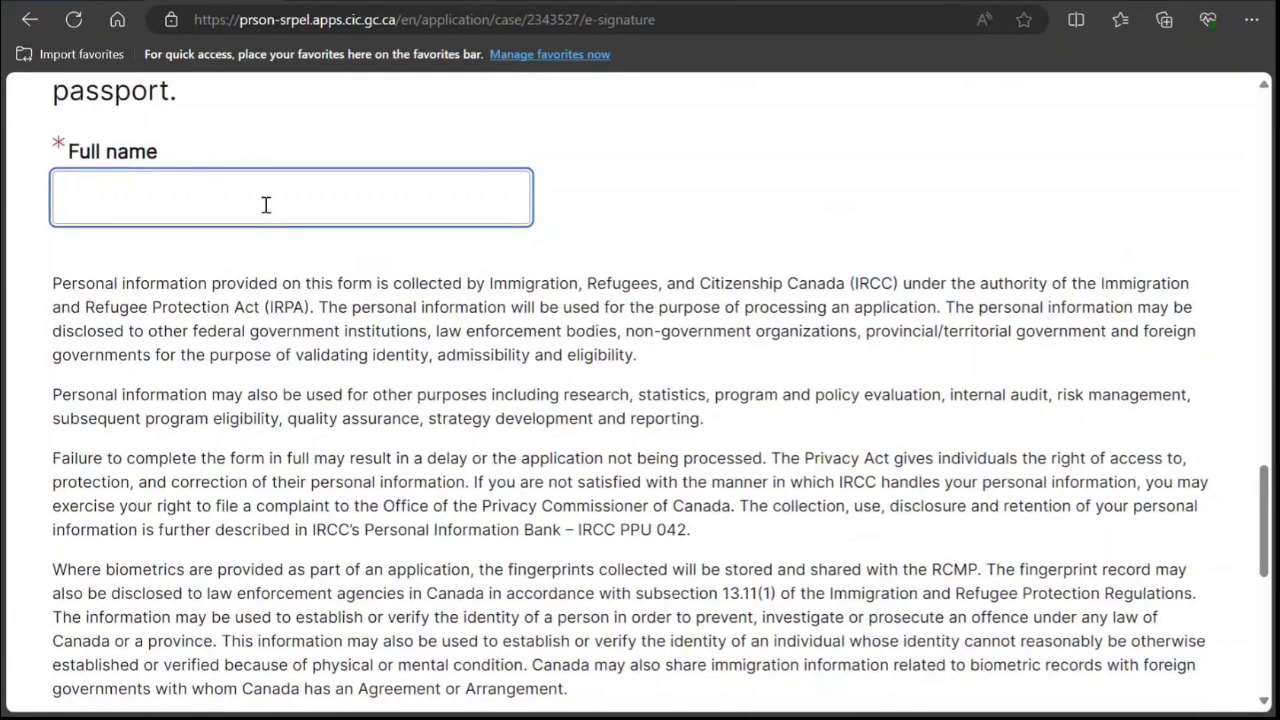
pyautogui.write('John Smith')
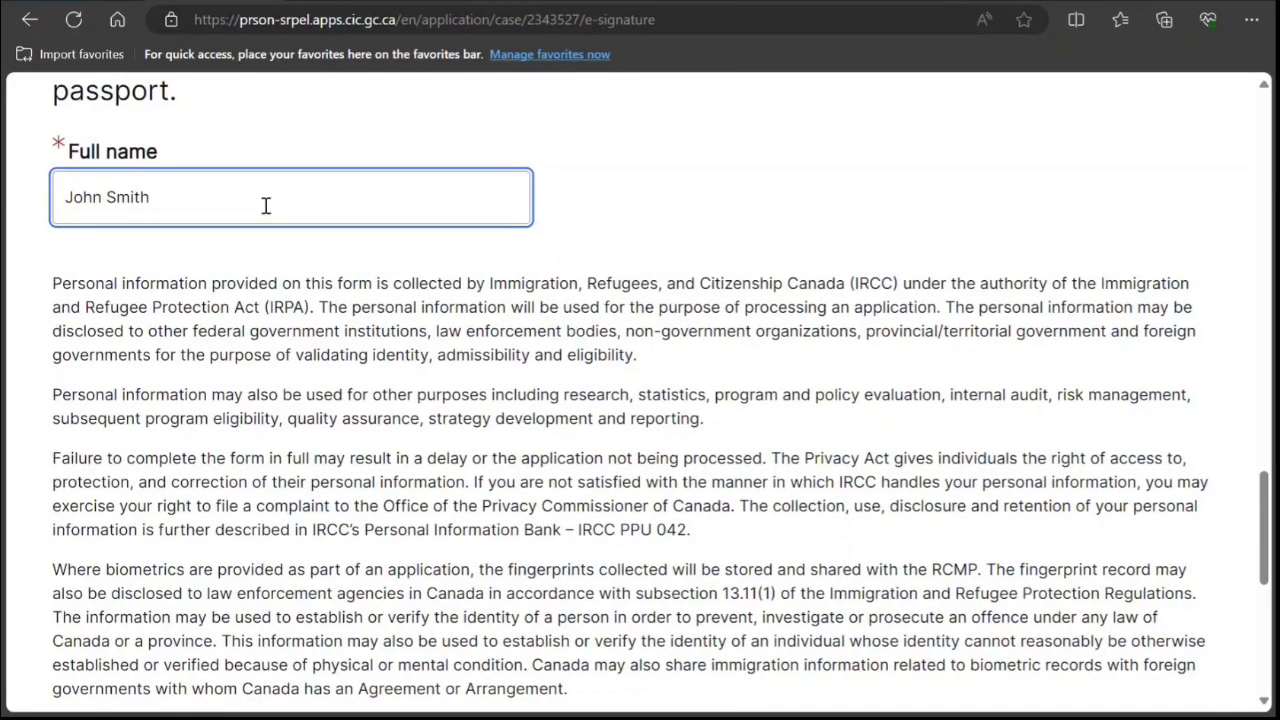
pyautogui.scroll(-5, 266, 205)
pyautogui.click(337, 490)
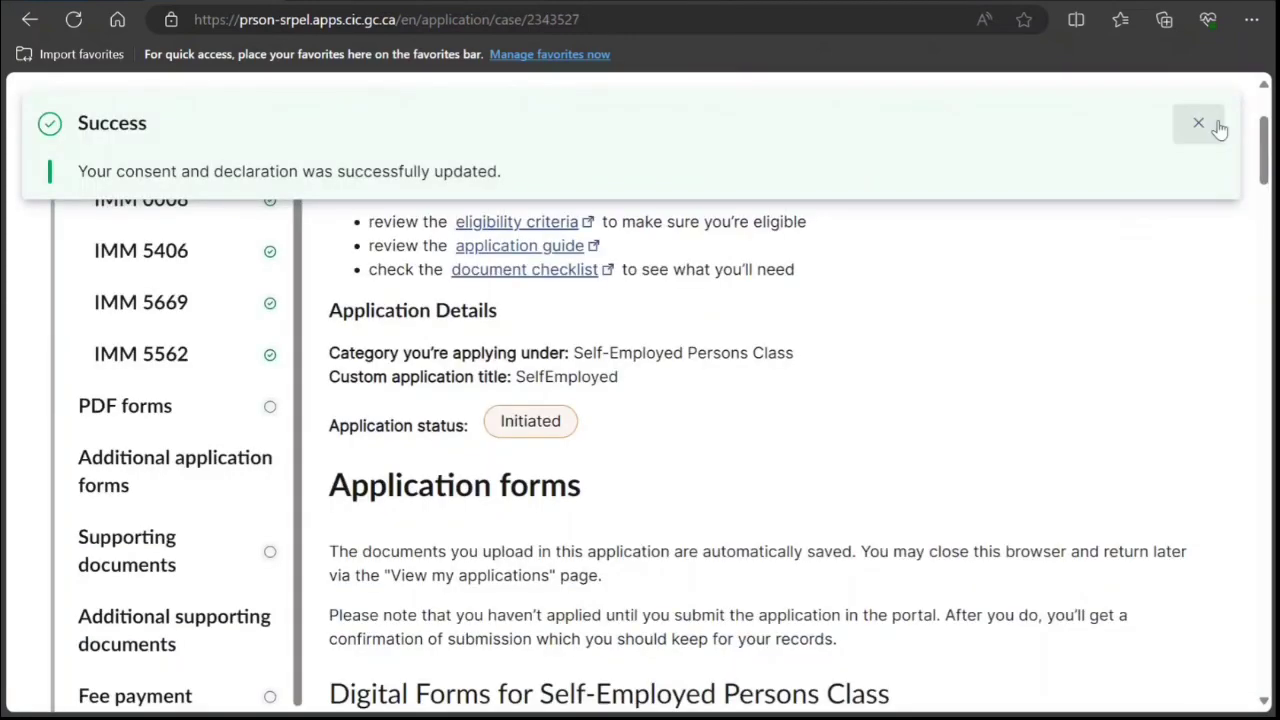
pyautogui.click(1205, 123)
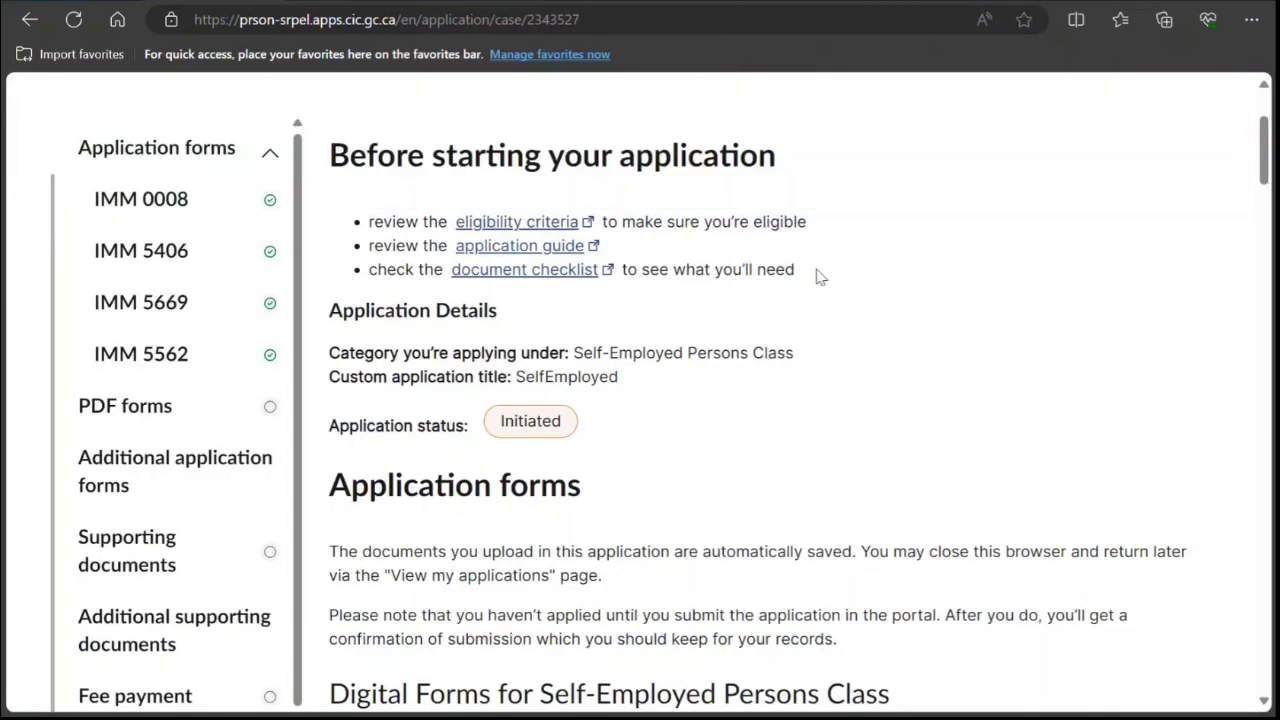
pyautogui.scroll(-15, 816, 277)
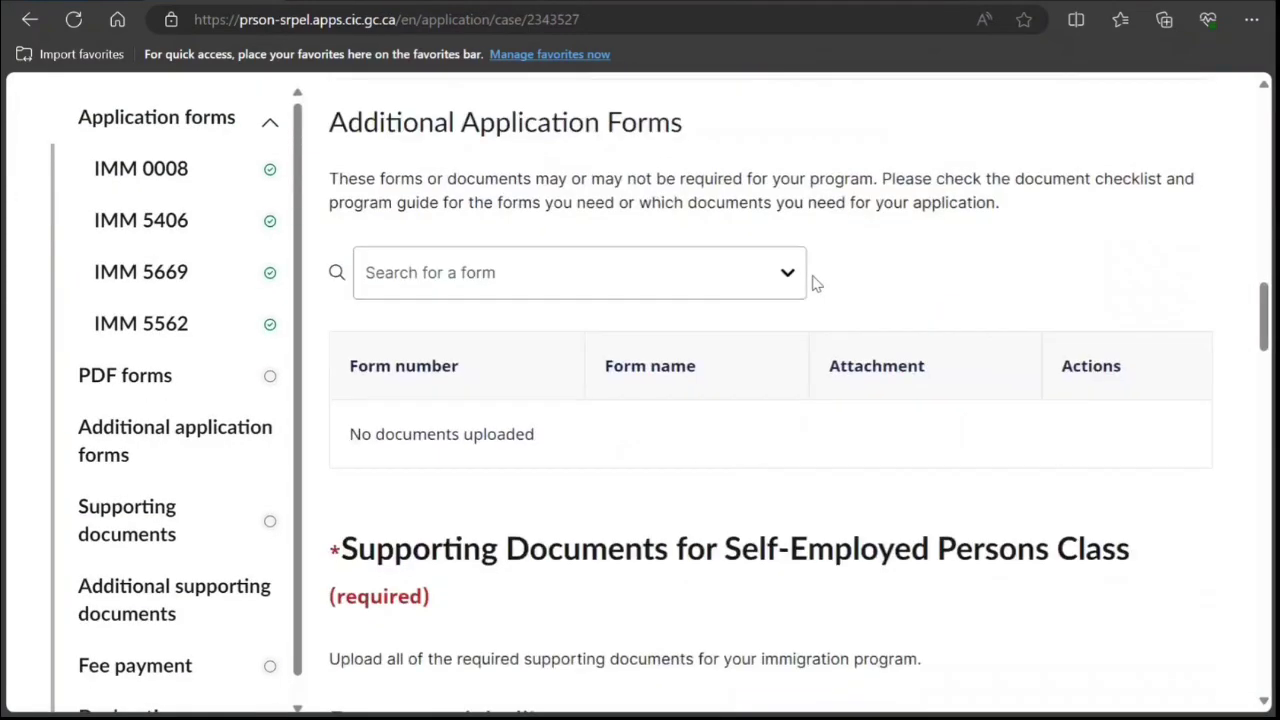
pyautogui.scroll(-20, 816, 280)
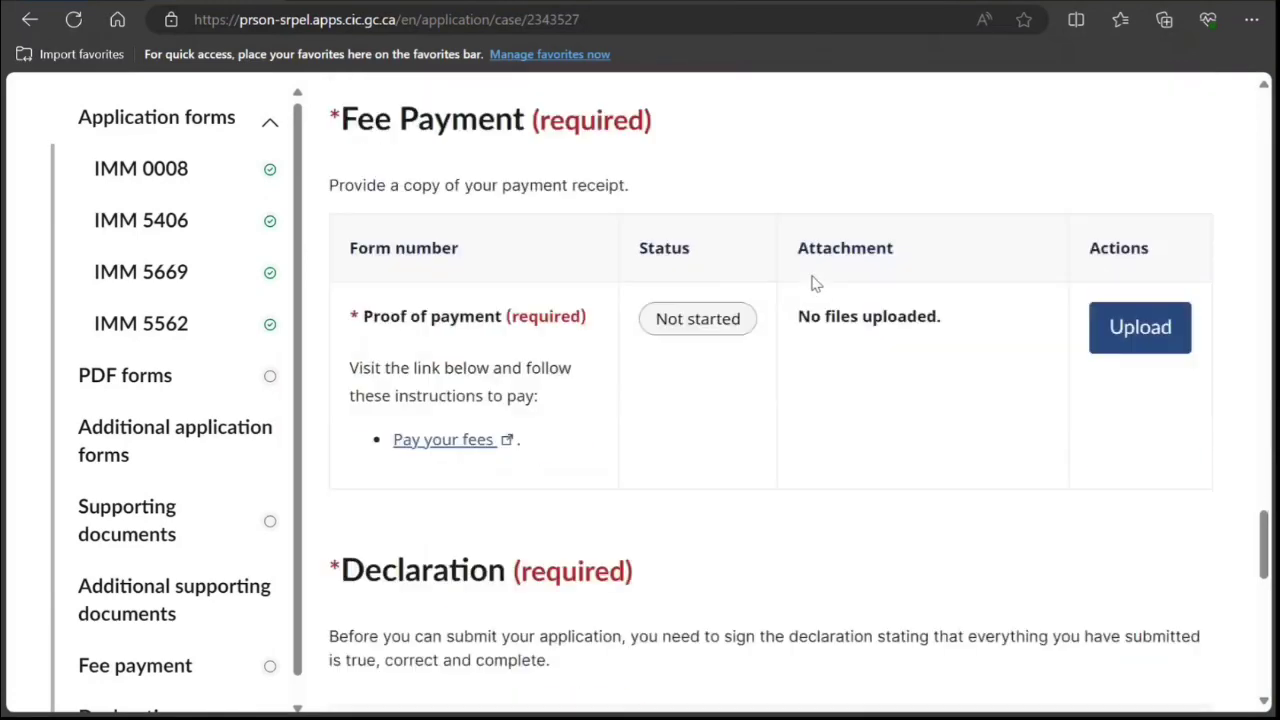
pyautogui.scroll(-7, 816, 283)
pyautogui.scroll(2, 816, 283)
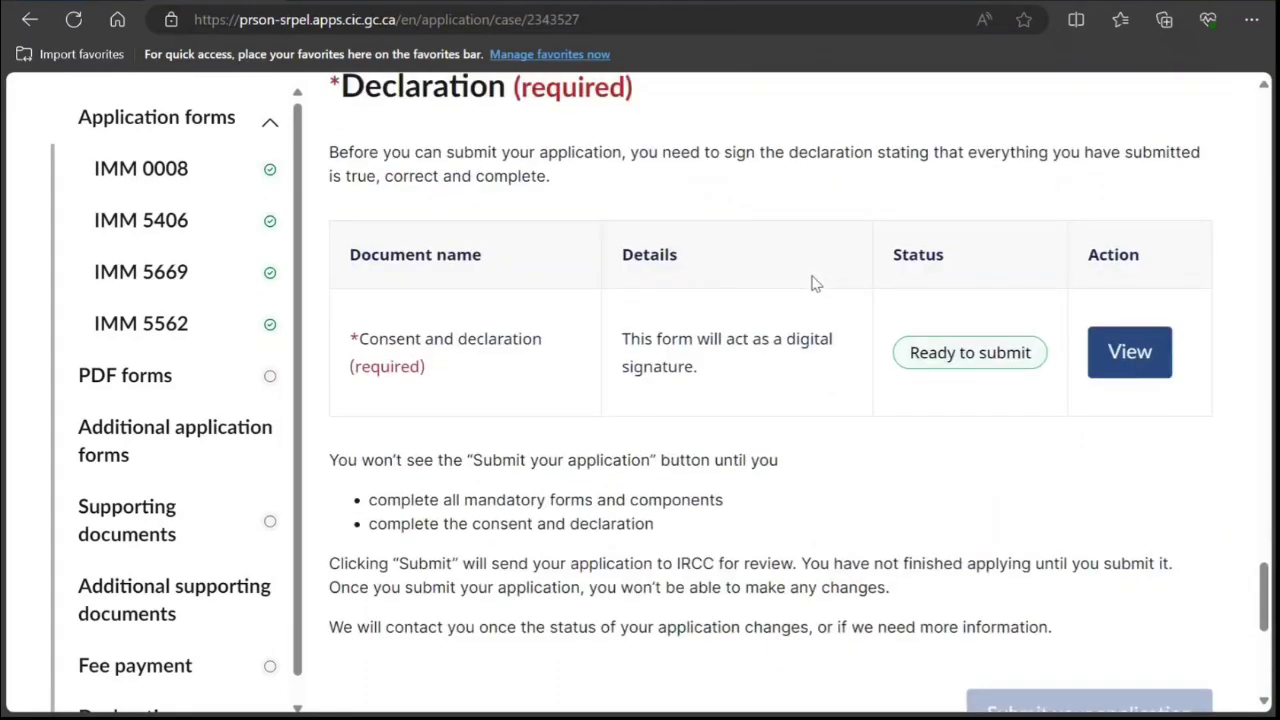
pyautogui.scroll(4, 880, 354)
pyautogui.scroll(-10, 869, 343)
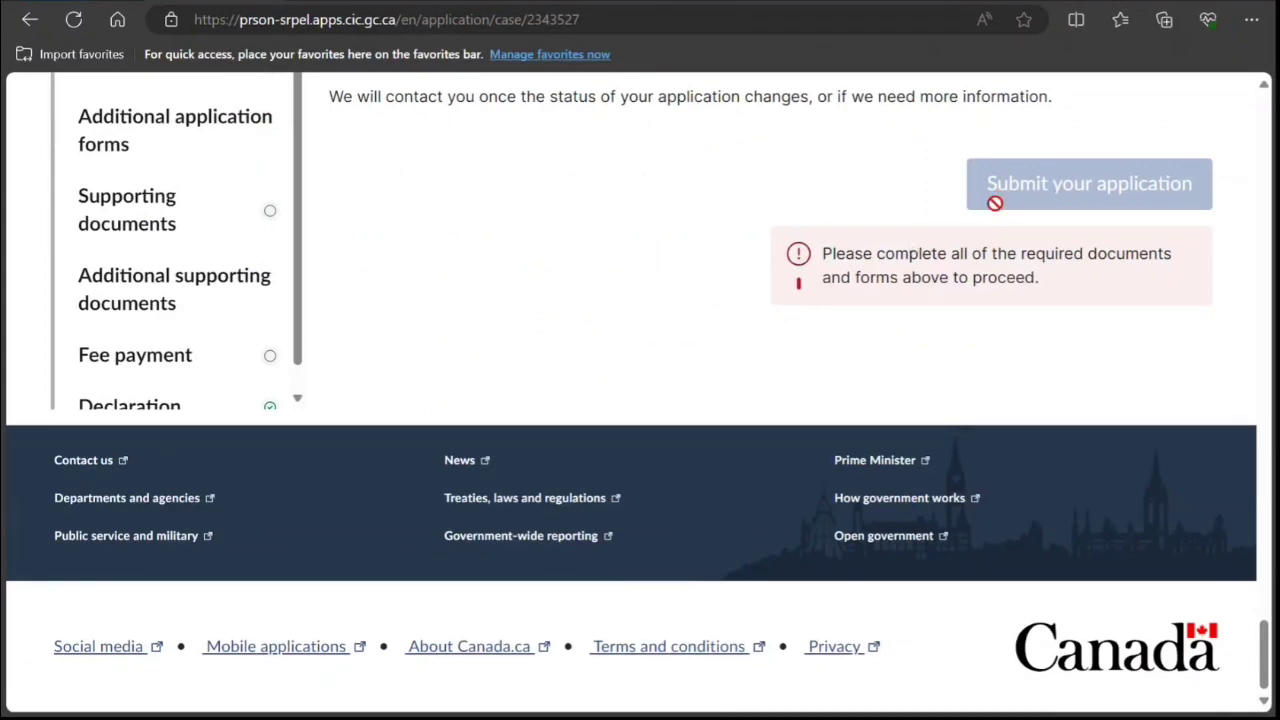
pyautogui.scroll(10, 694, 294)
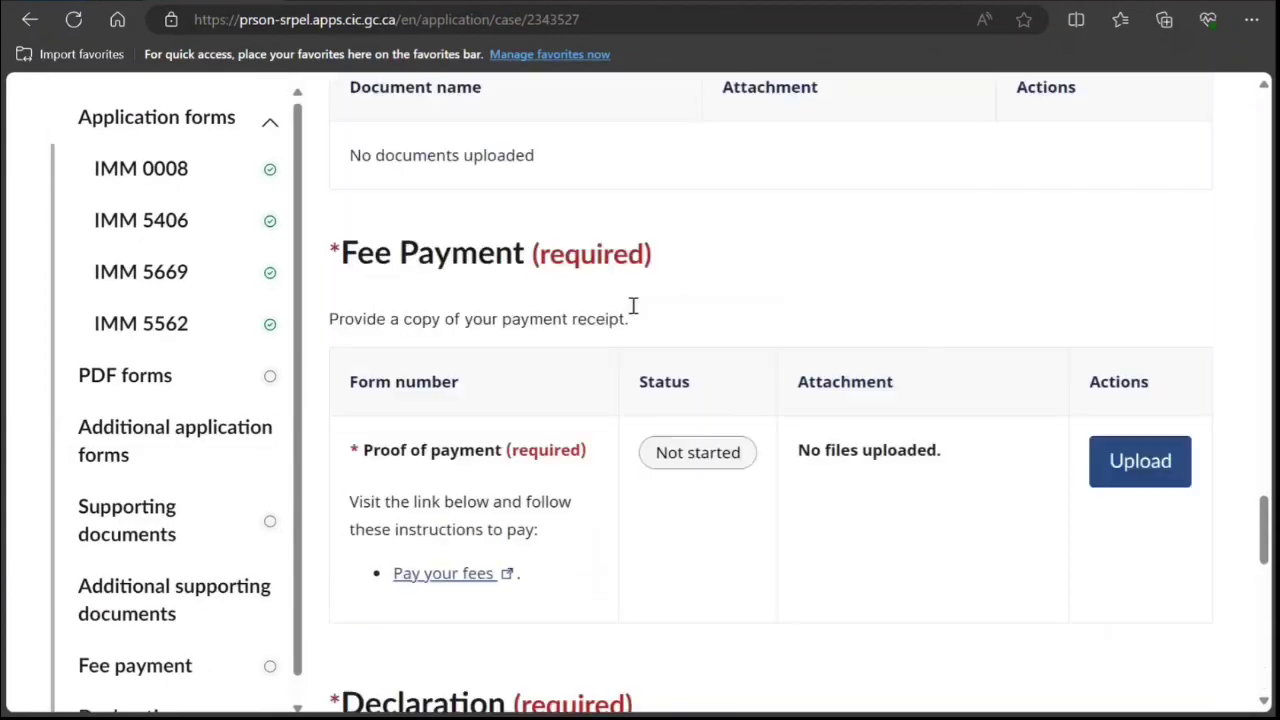
pyautogui.scroll(3, 632, 309)
pyautogui.click(598, 296)
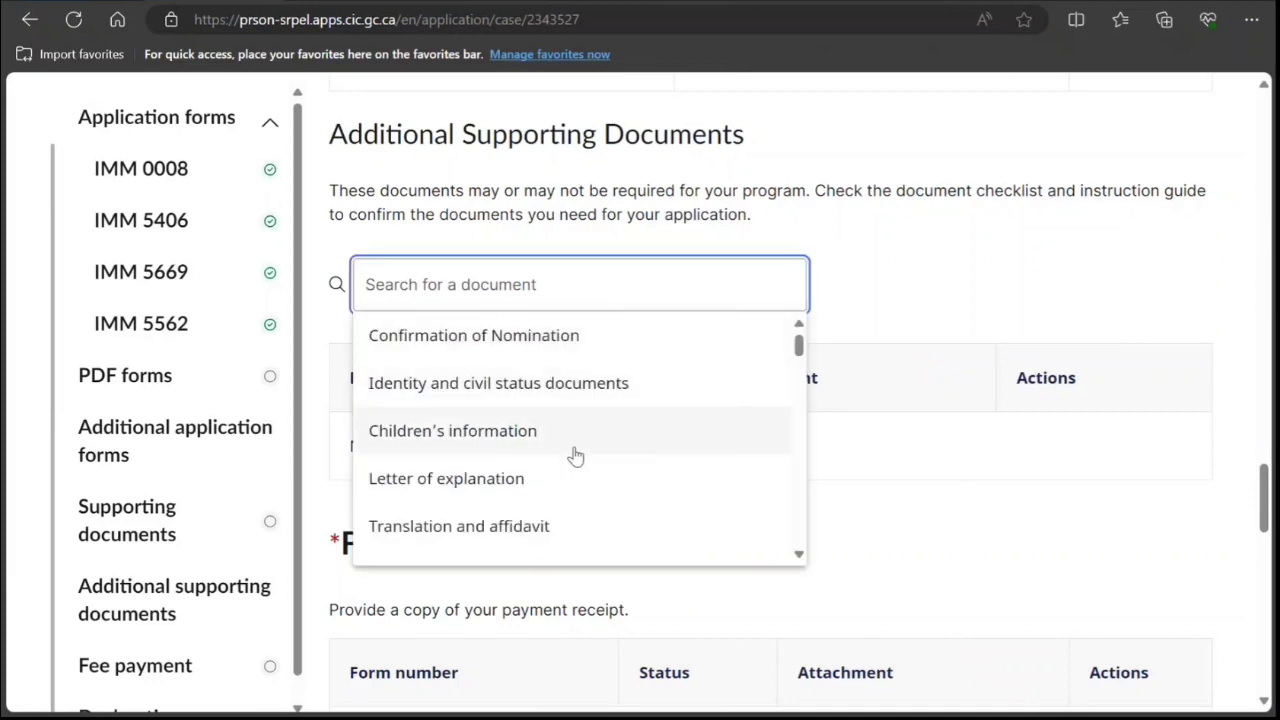
pyautogui.scroll(-1, 584, 468)
pyautogui.scroll(-5, 584, 468)
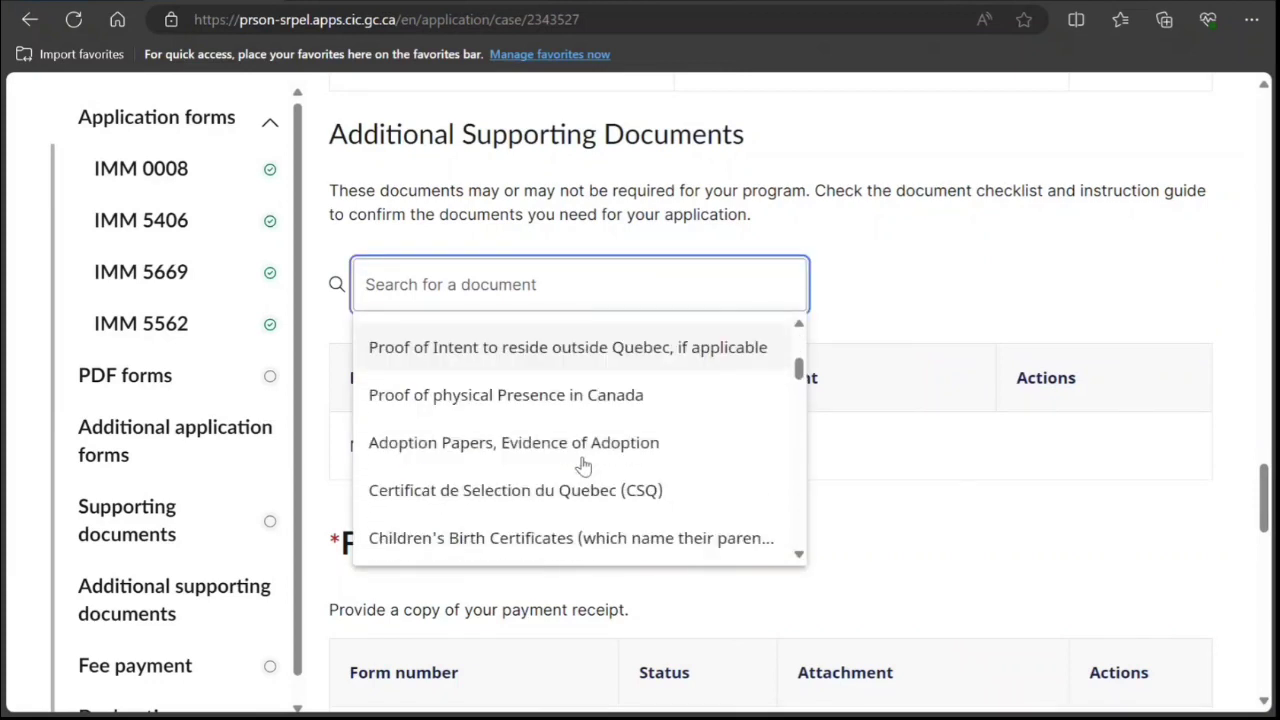
pyautogui.scroll(-5, 584, 466)
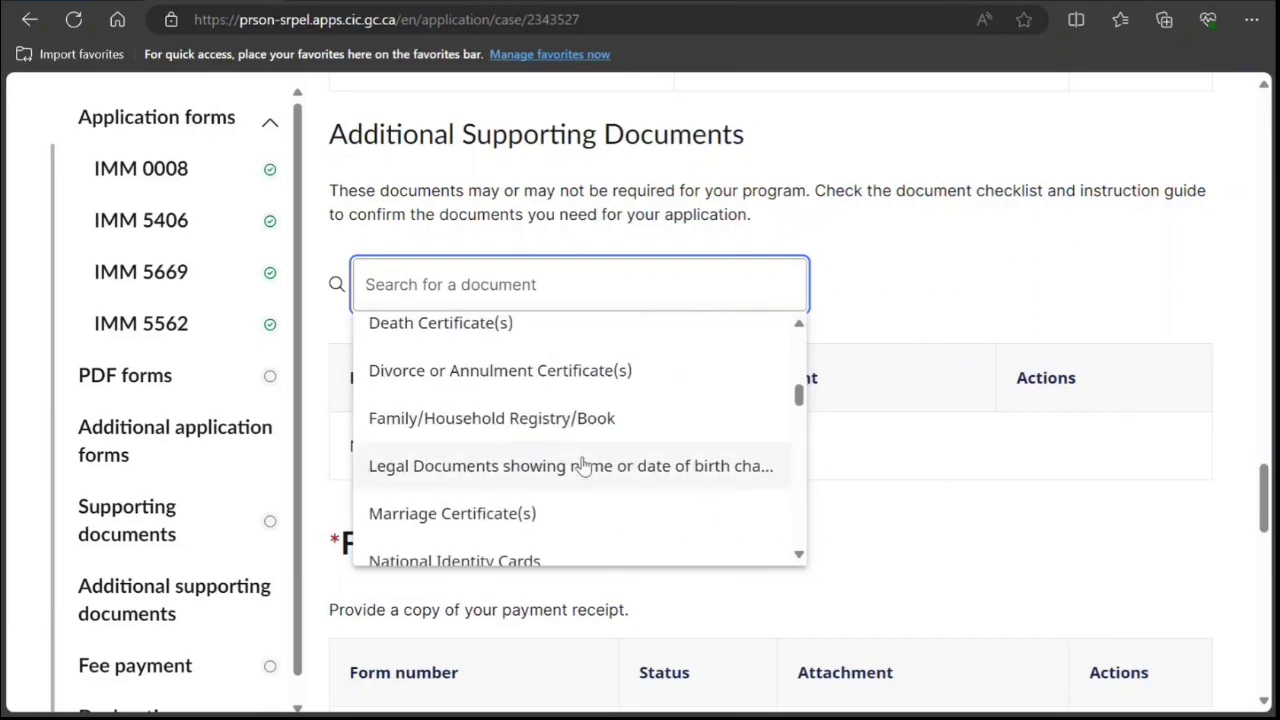
pyautogui.scroll(-2, 640, 526)
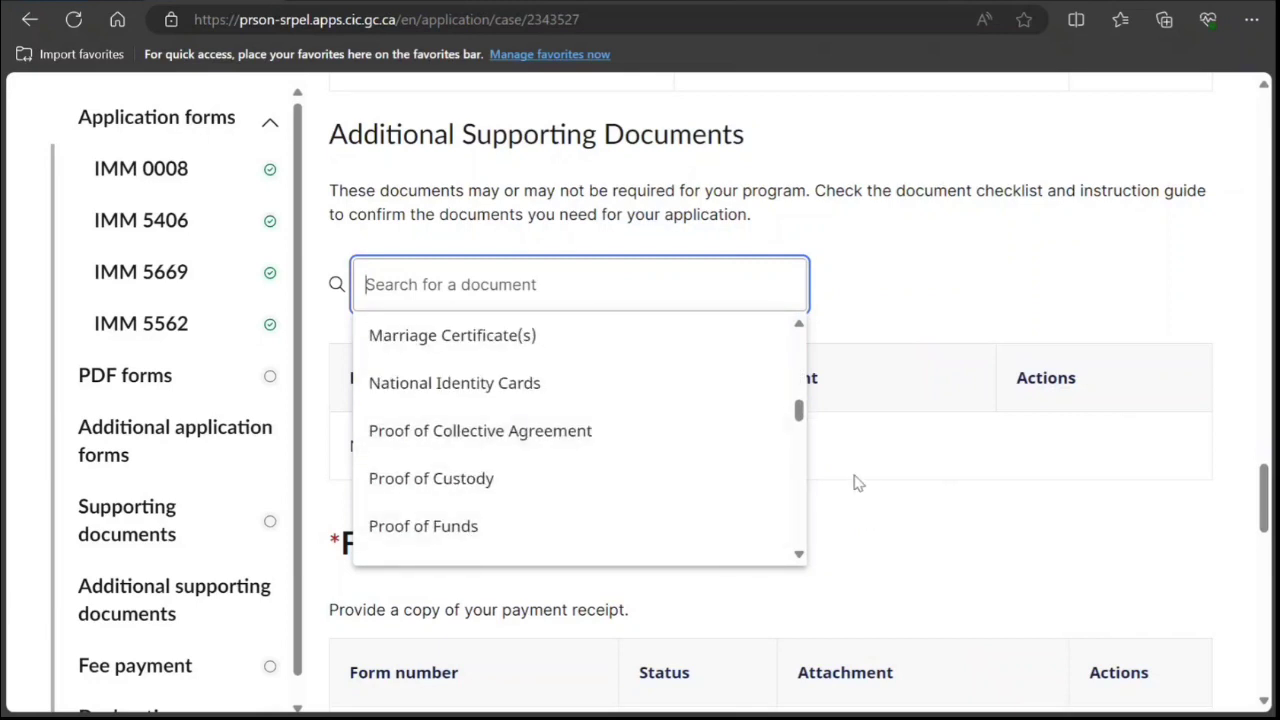
pyautogui.click(854, 476)
pyautogui.scroll(5, 700, 386)
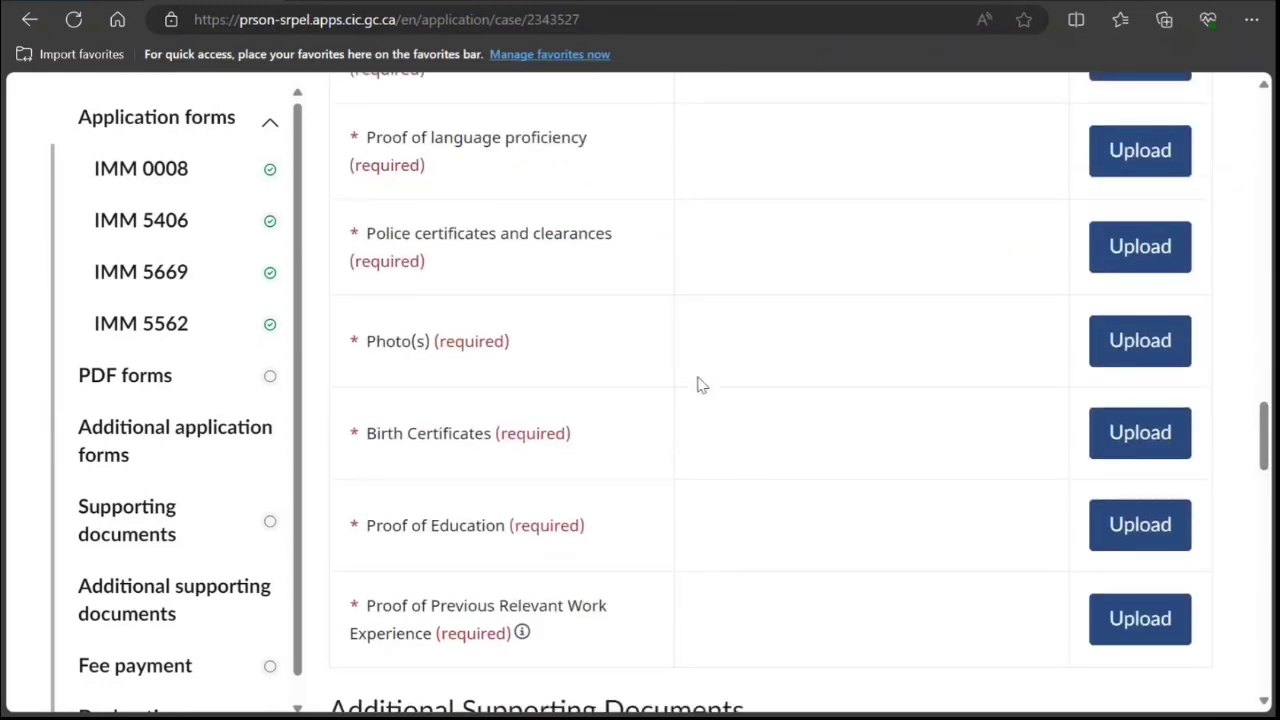
pyautogui.scroll(10, 560, 229)
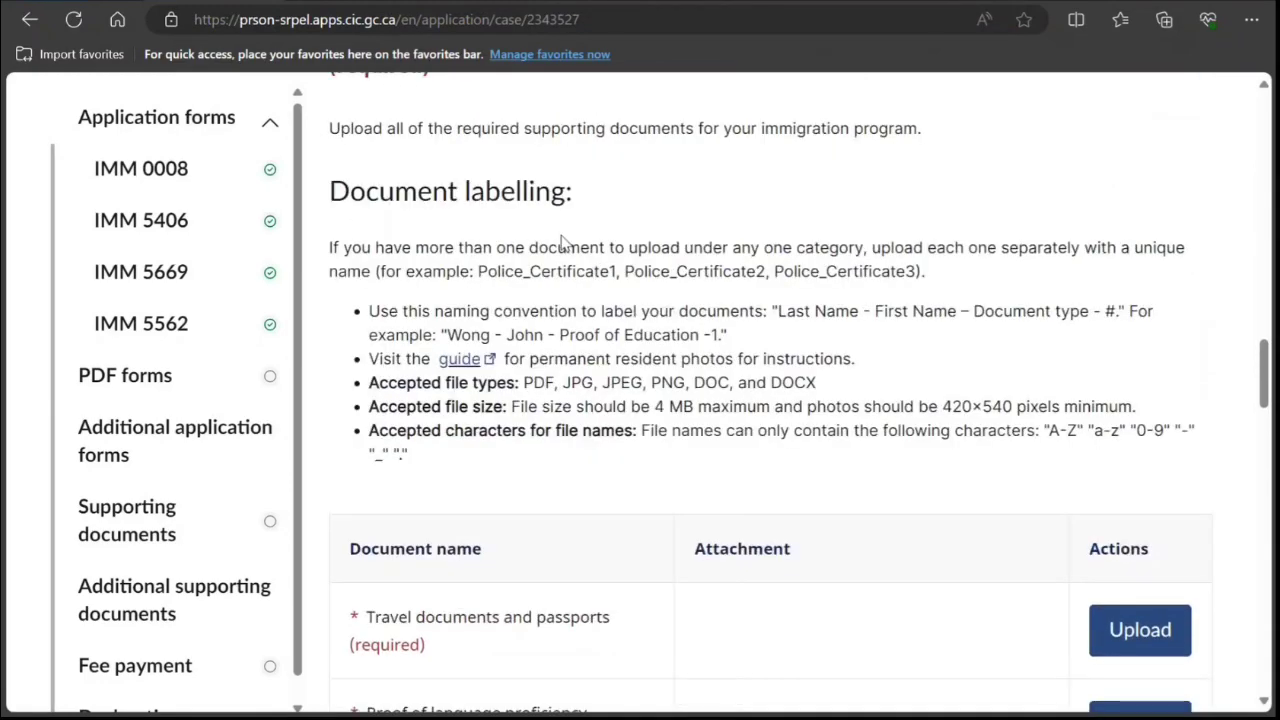
pyautogui.scroll(6, 561, 243)
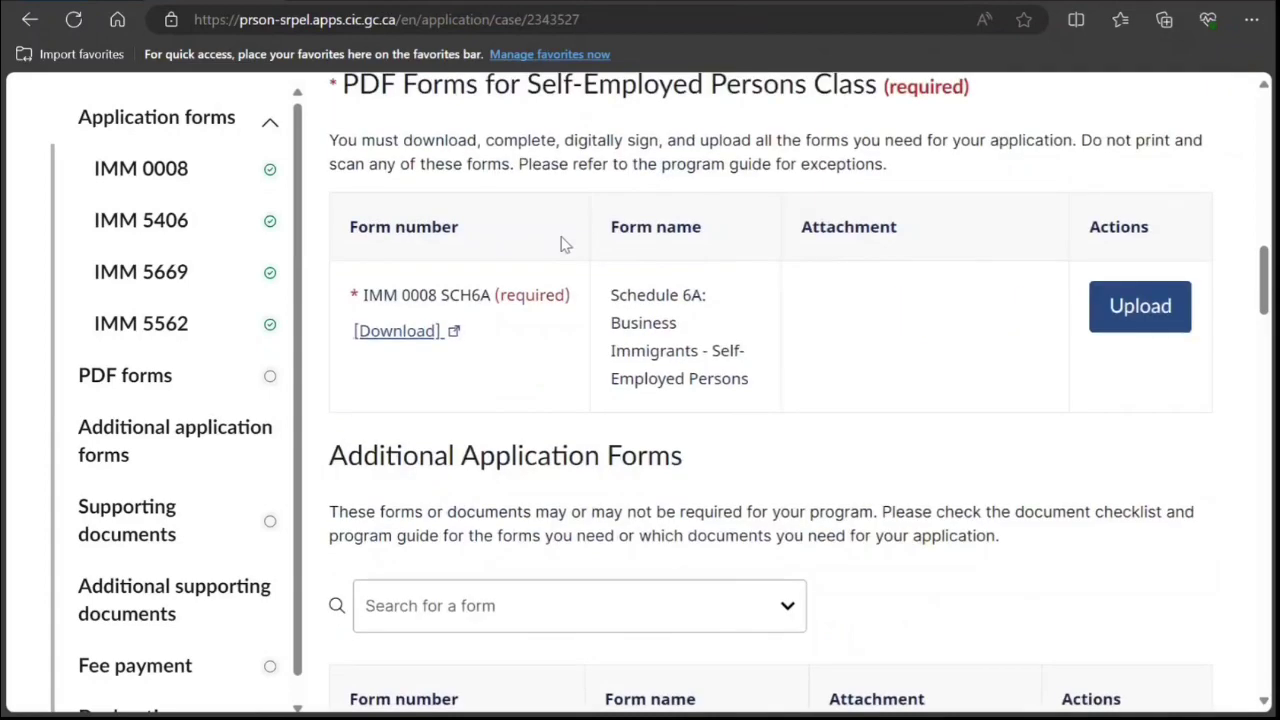
# Open the Schedule 6A PDF and enter the applicant's family name and two given names.
pyautogui.click(399, 331)
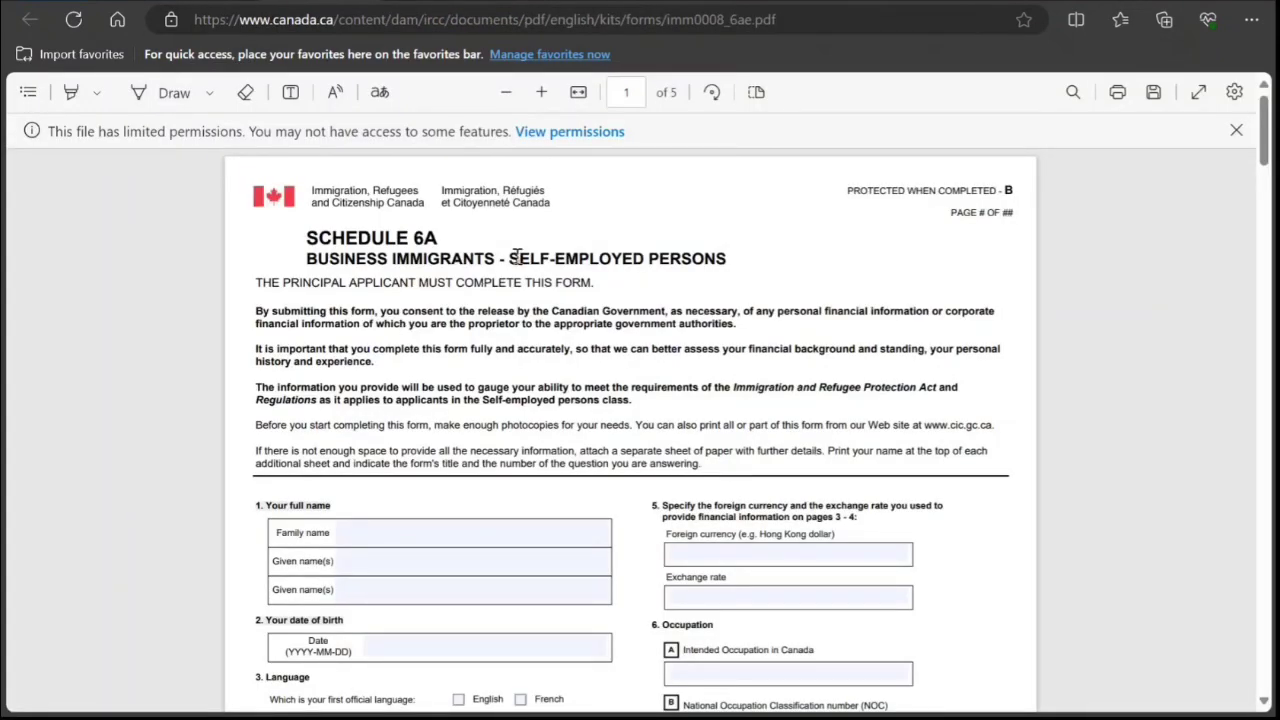
pyautogui.scroll(-2, 517, 255)
pyautogui.click(410, 438)
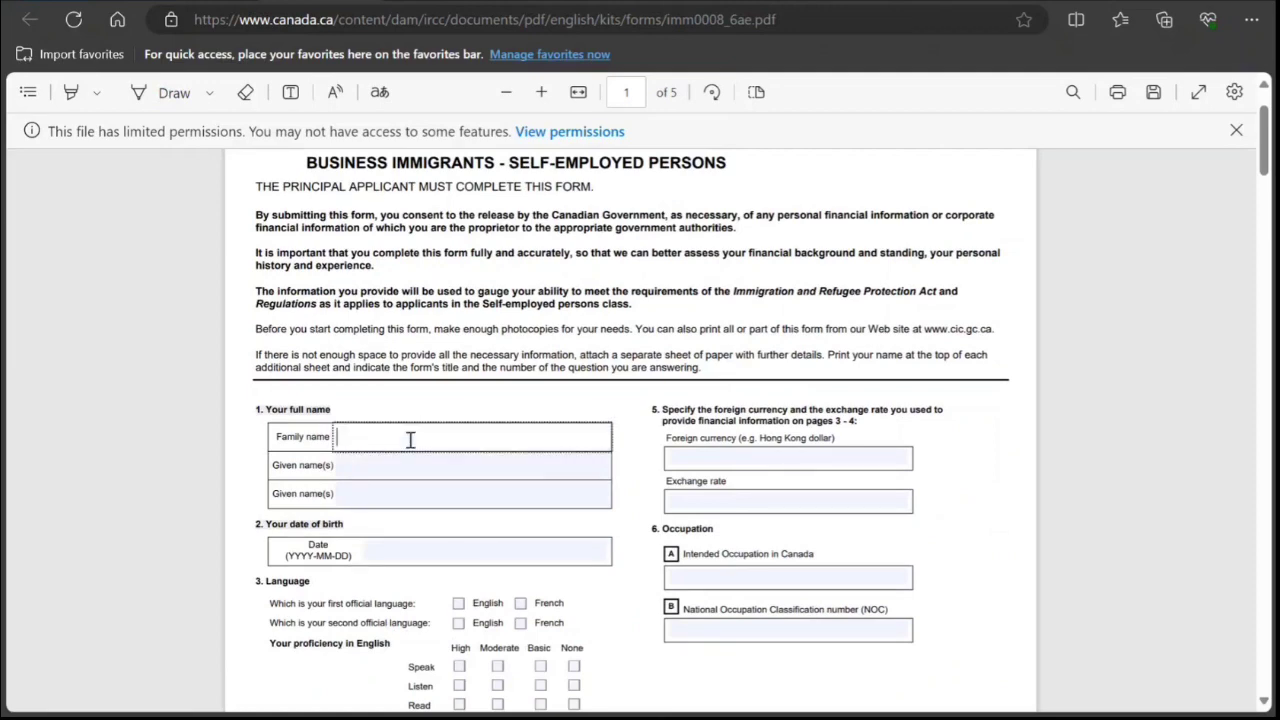
pyautogui.scroll(2, 440, 425)
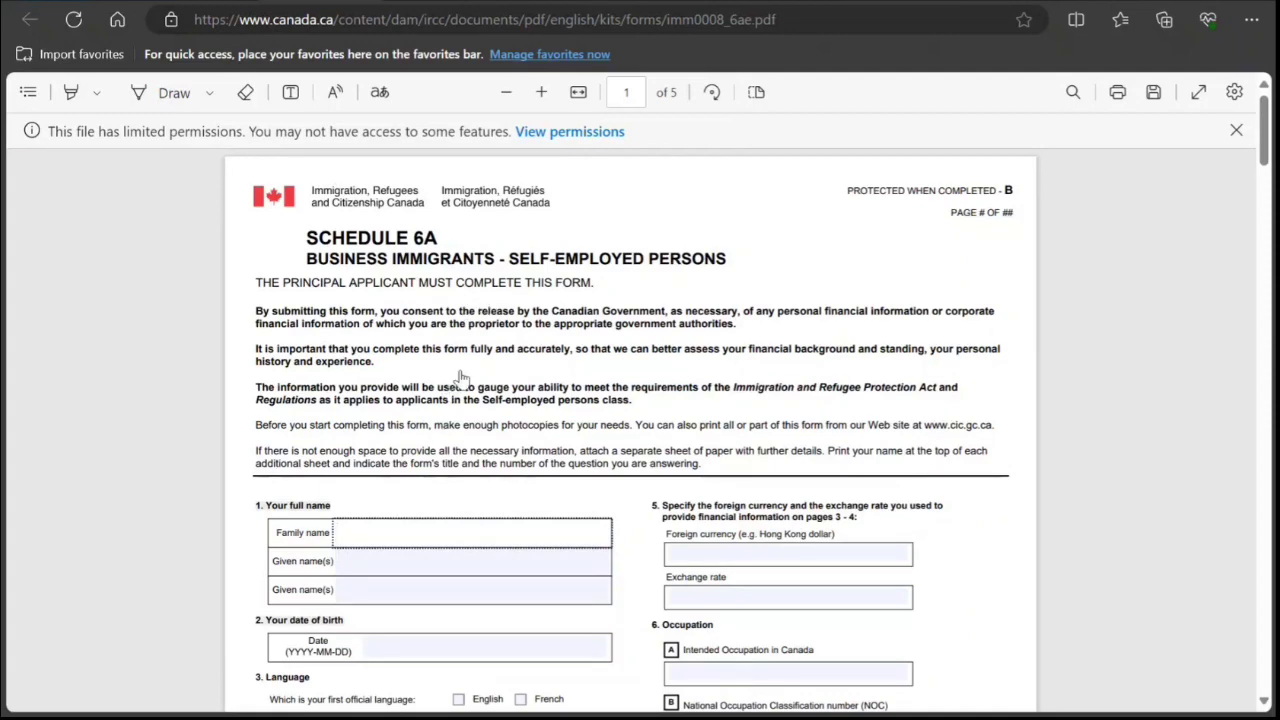
pyautogui.scroll(-2, 460, 377)
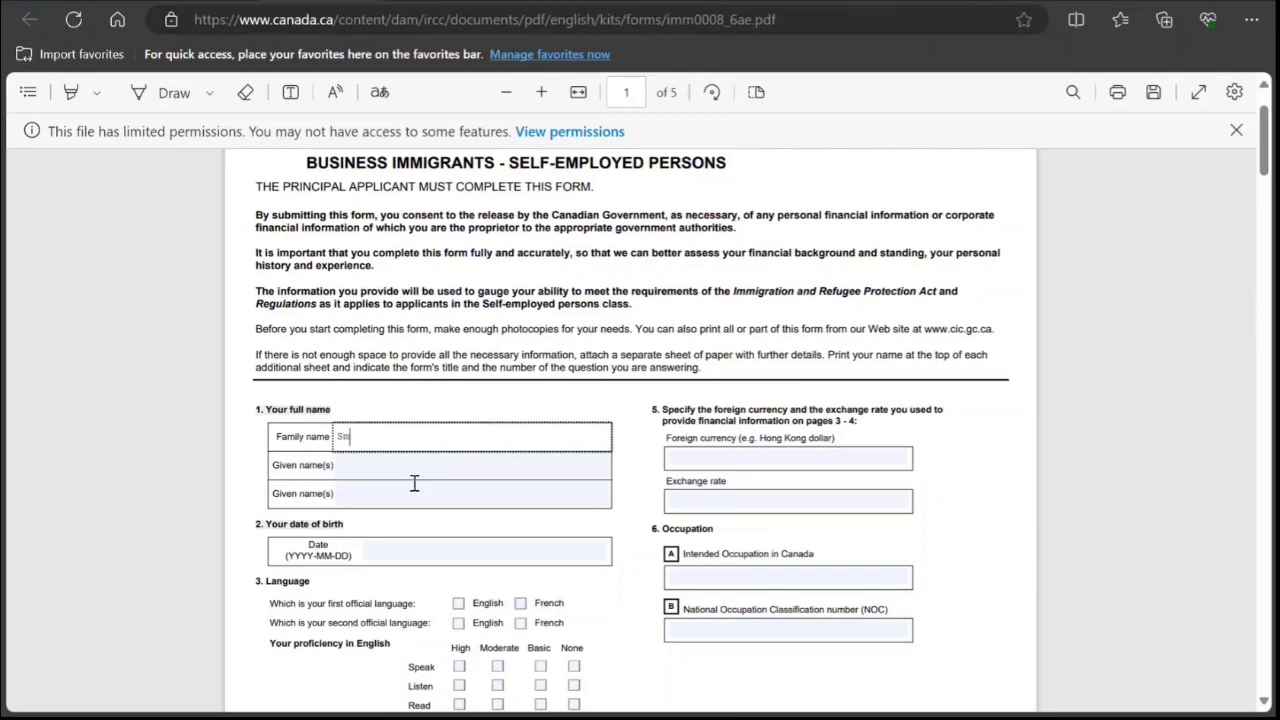
pyautogui.press('Tab')
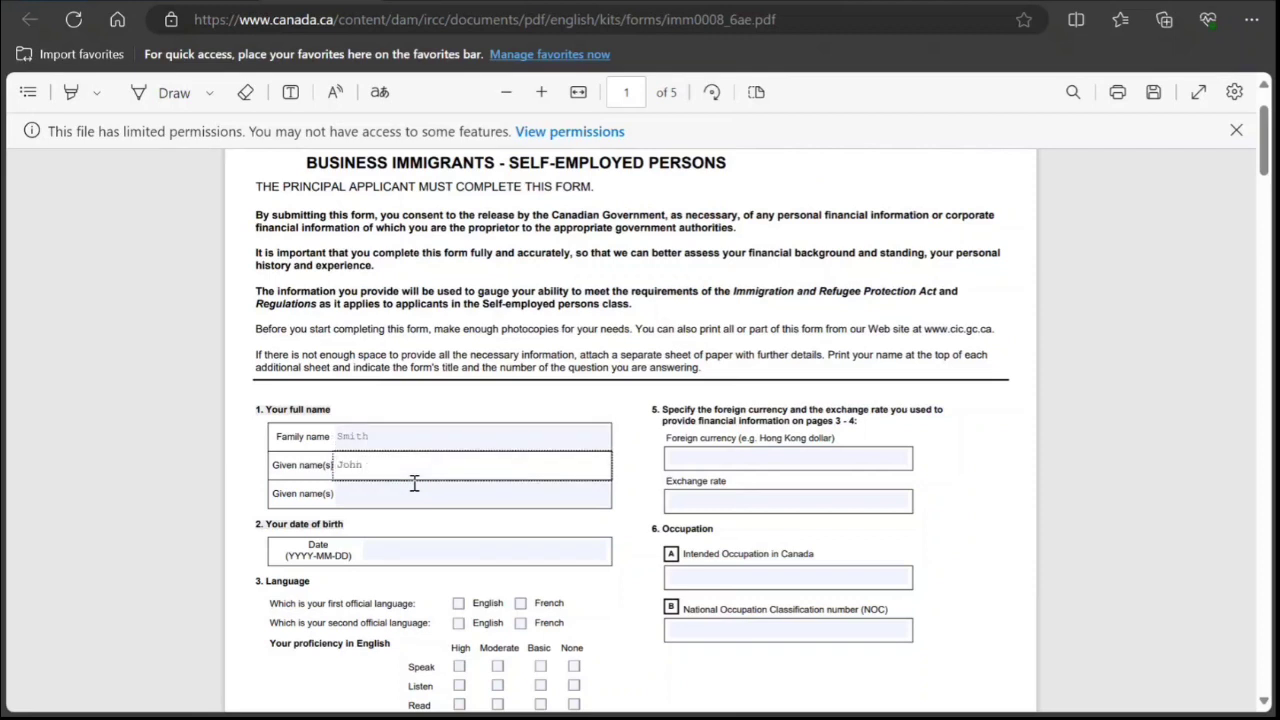
pyautogui.click(370, 497)
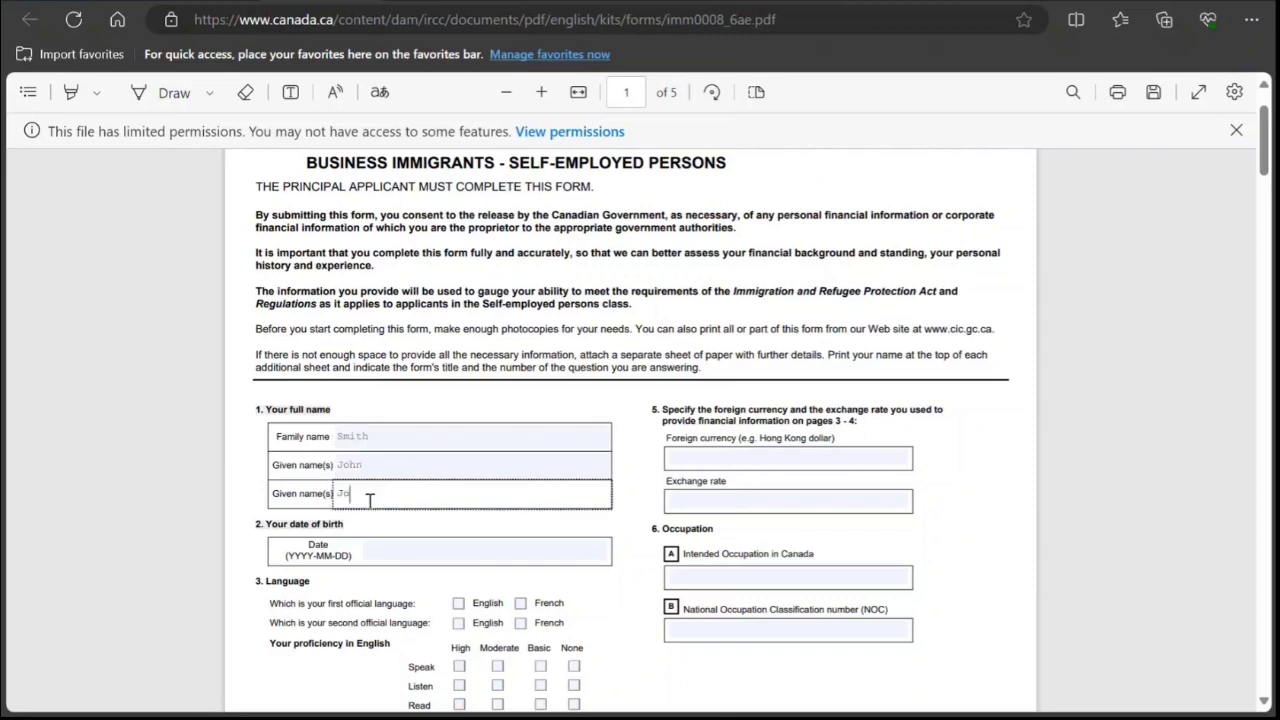
pyautogui.click(545, 406)
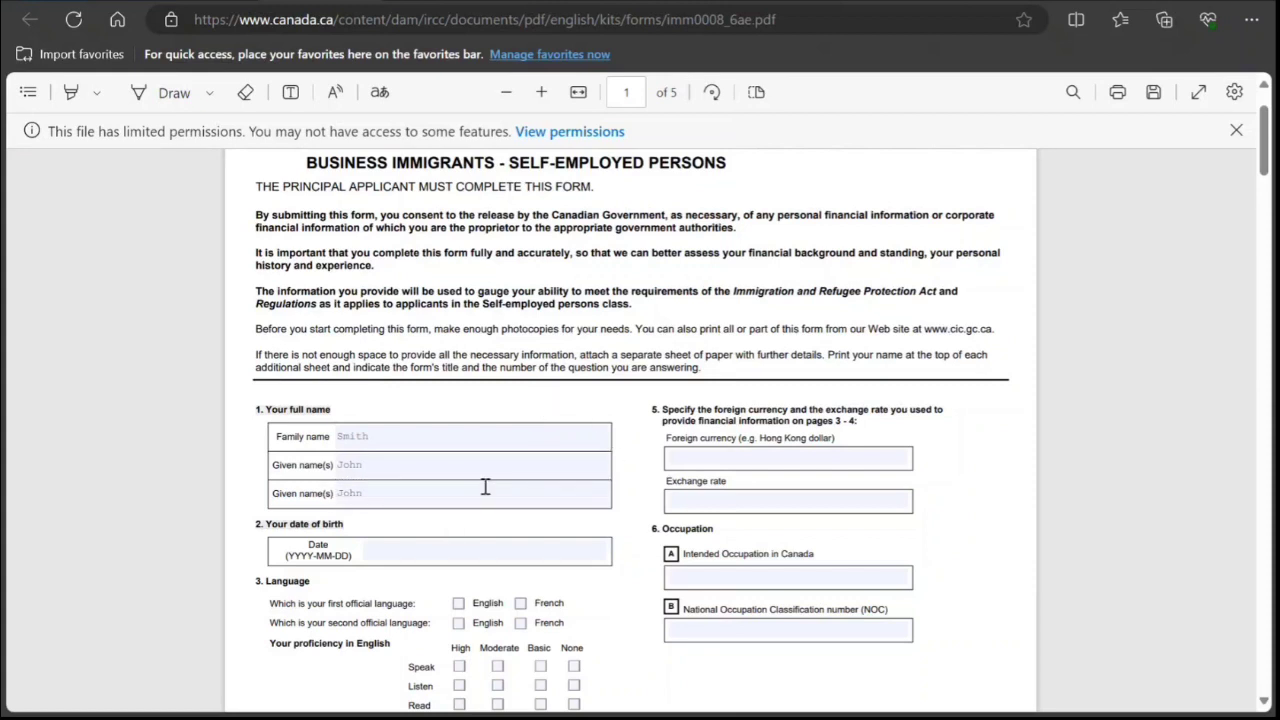
pyautogui.click(404, 552)
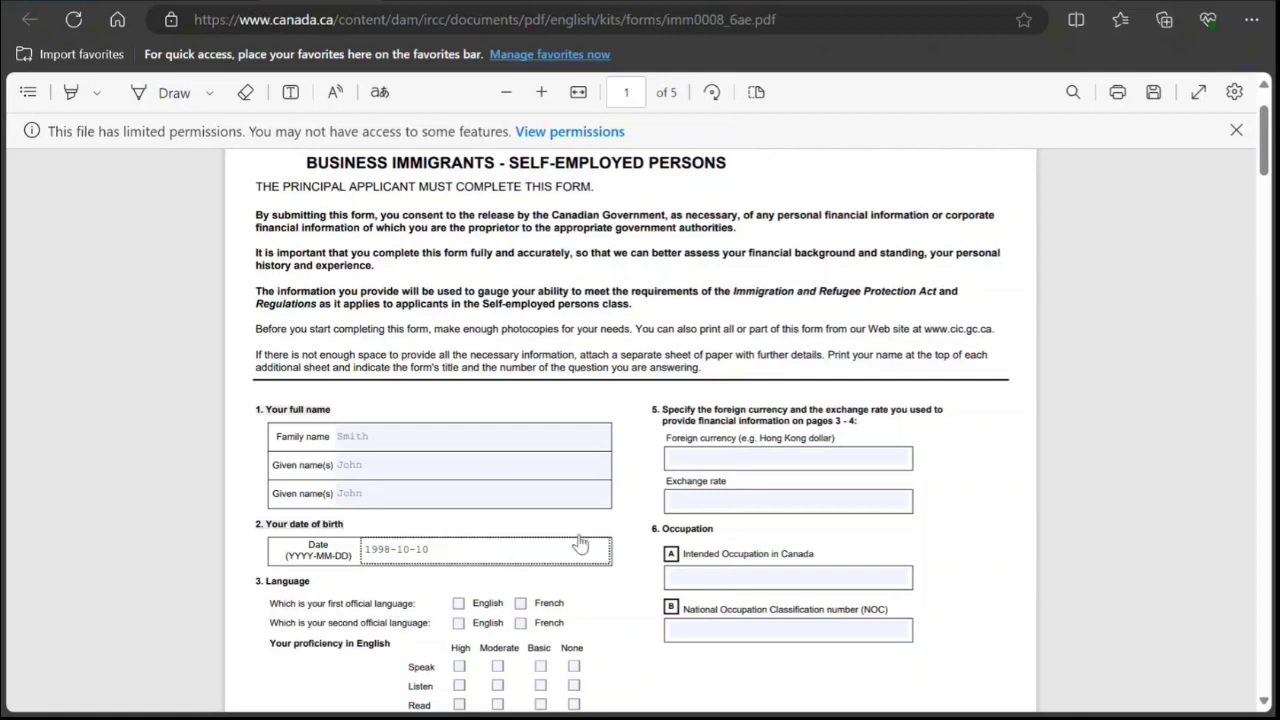
pyautogui.click(717, 457)
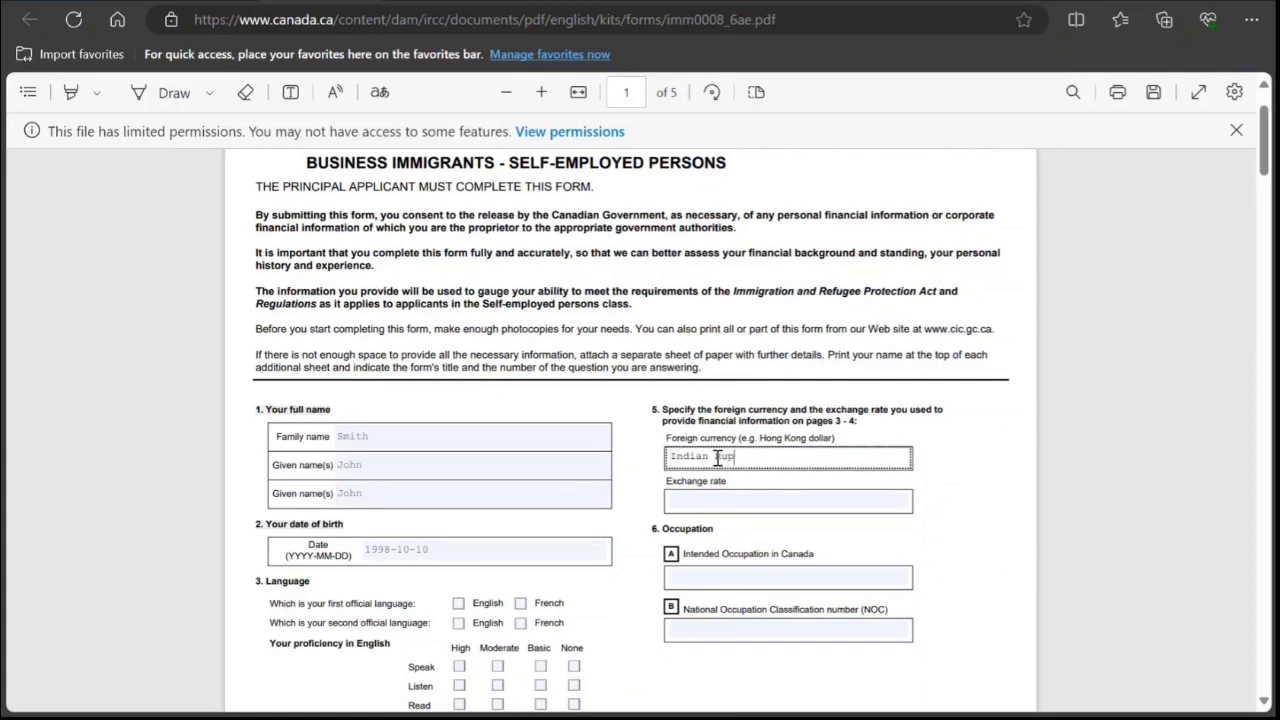
pyautogui.click(716, 502)
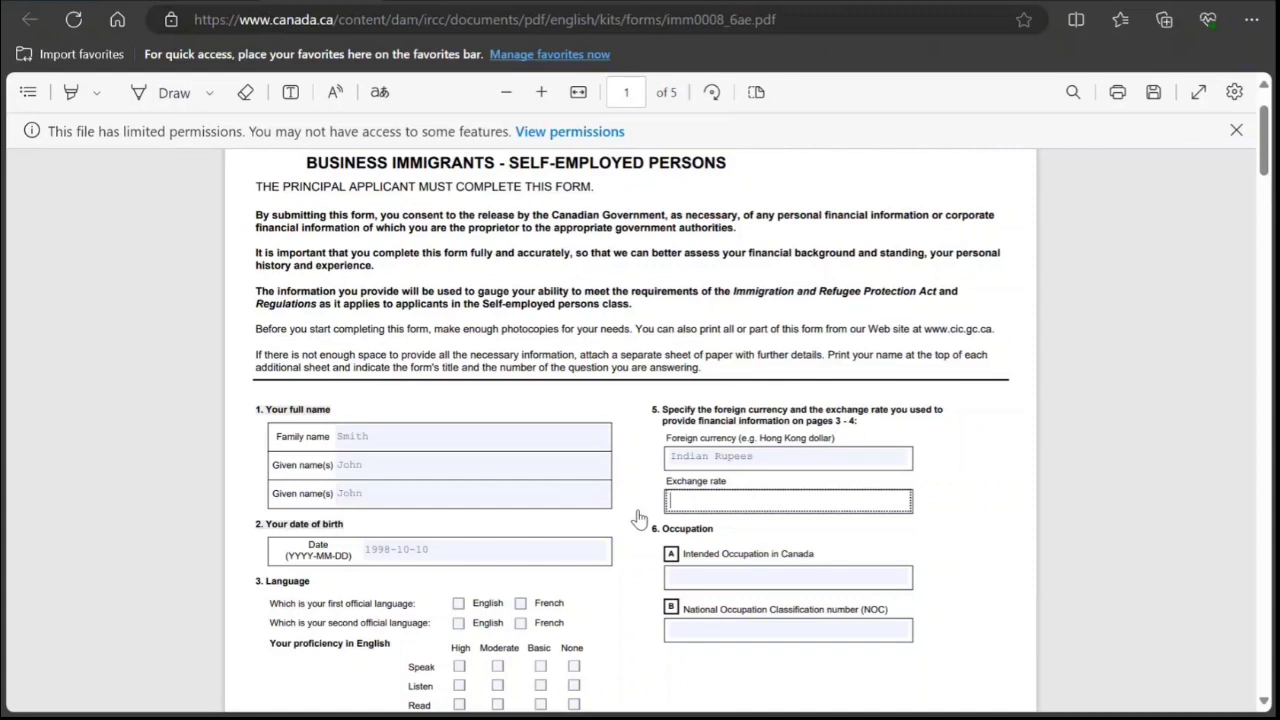
pyautogui.click(458, 603)
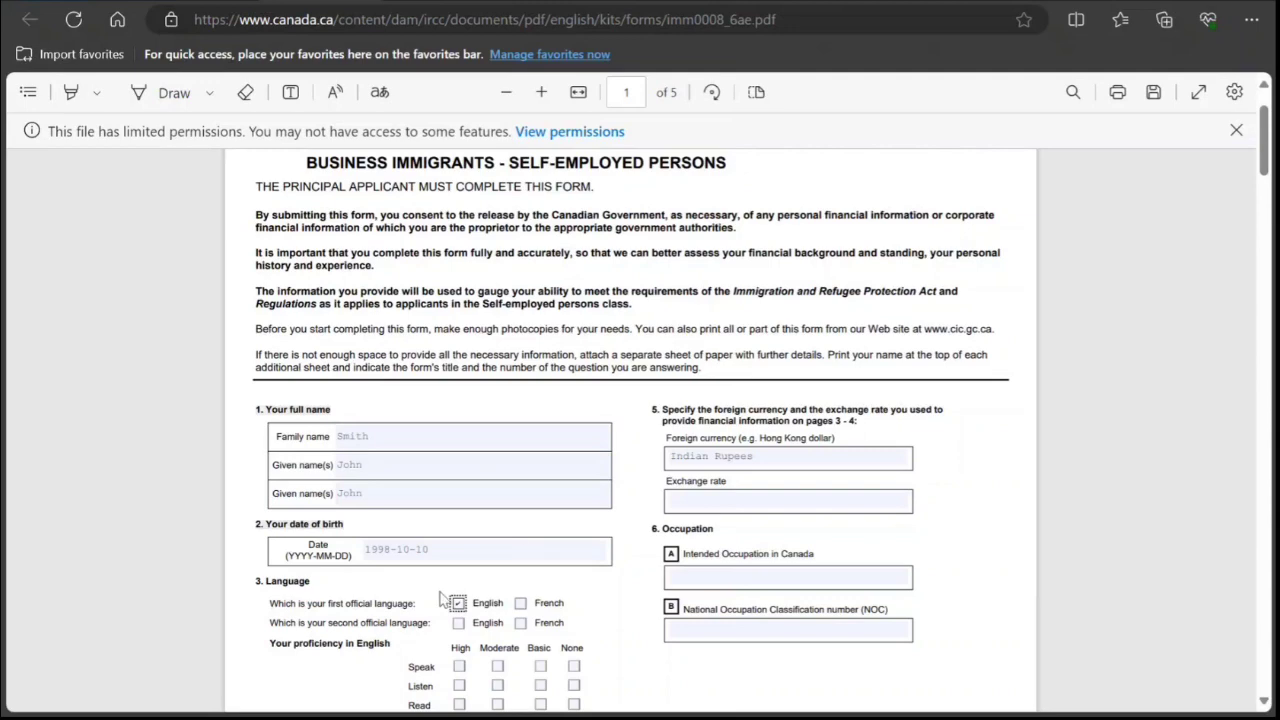
# Rate English speaking, listening, reading and writing as Moderate and answer Yes to language test.
pyautogui.scroll(-1, 440, 598)
pyautogui.scroll(-1, 443, 598)
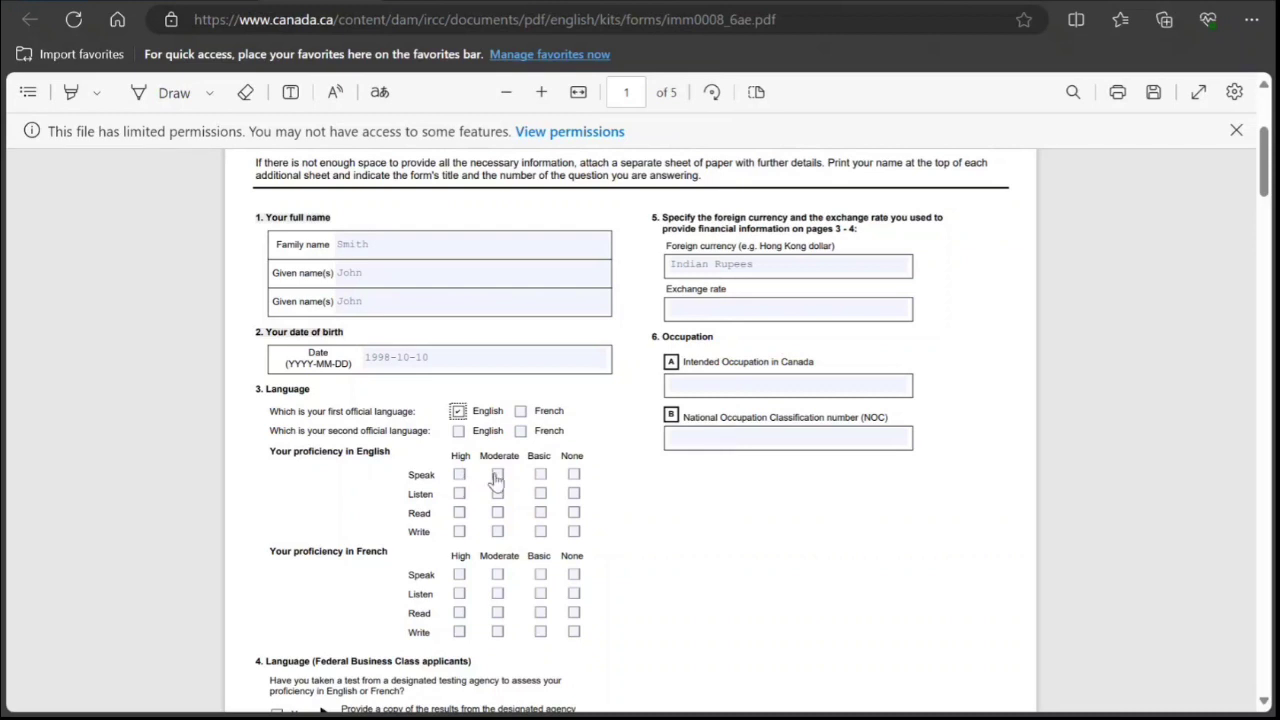
pyautogui.click(497, 475)
pyautogui.click(497, 493)
pyautogui.click(497, 512)
pyautogui.click(497, 531)
pyautogui.scroll(-2, 497, 537)
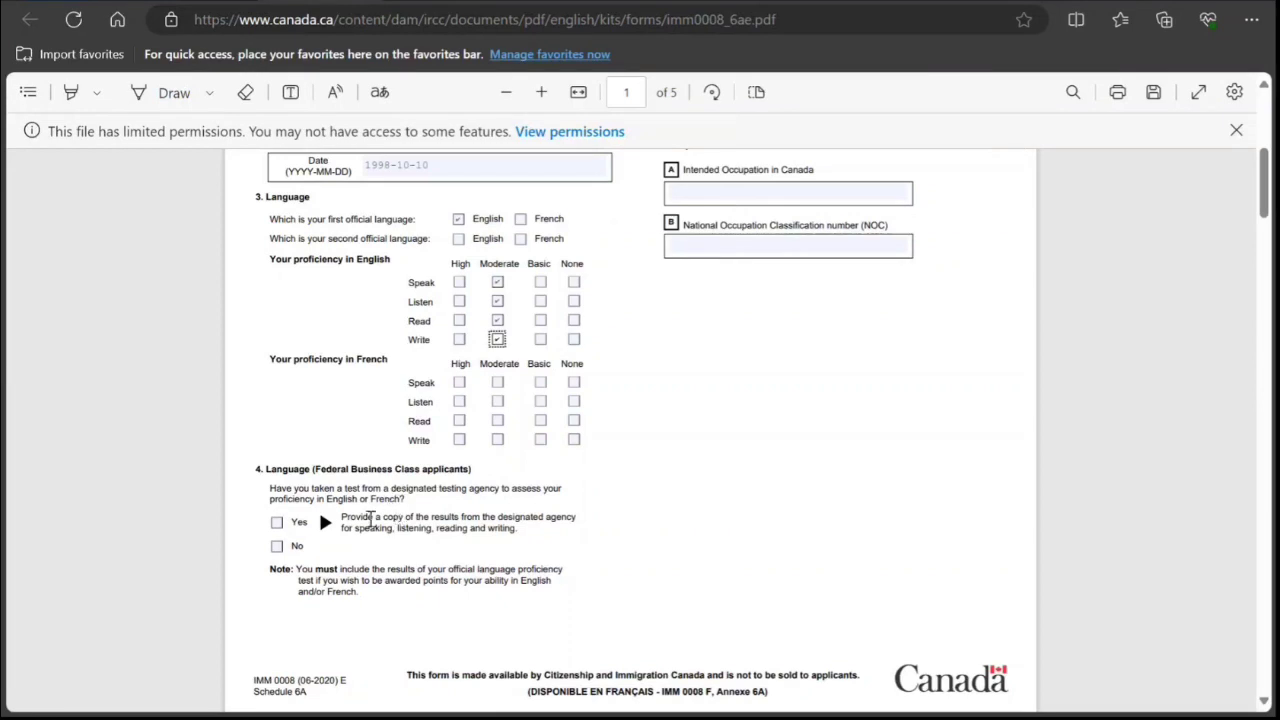
pyautogui.click(276, 522)
pyautogui.scroll(-3, 409, 528)
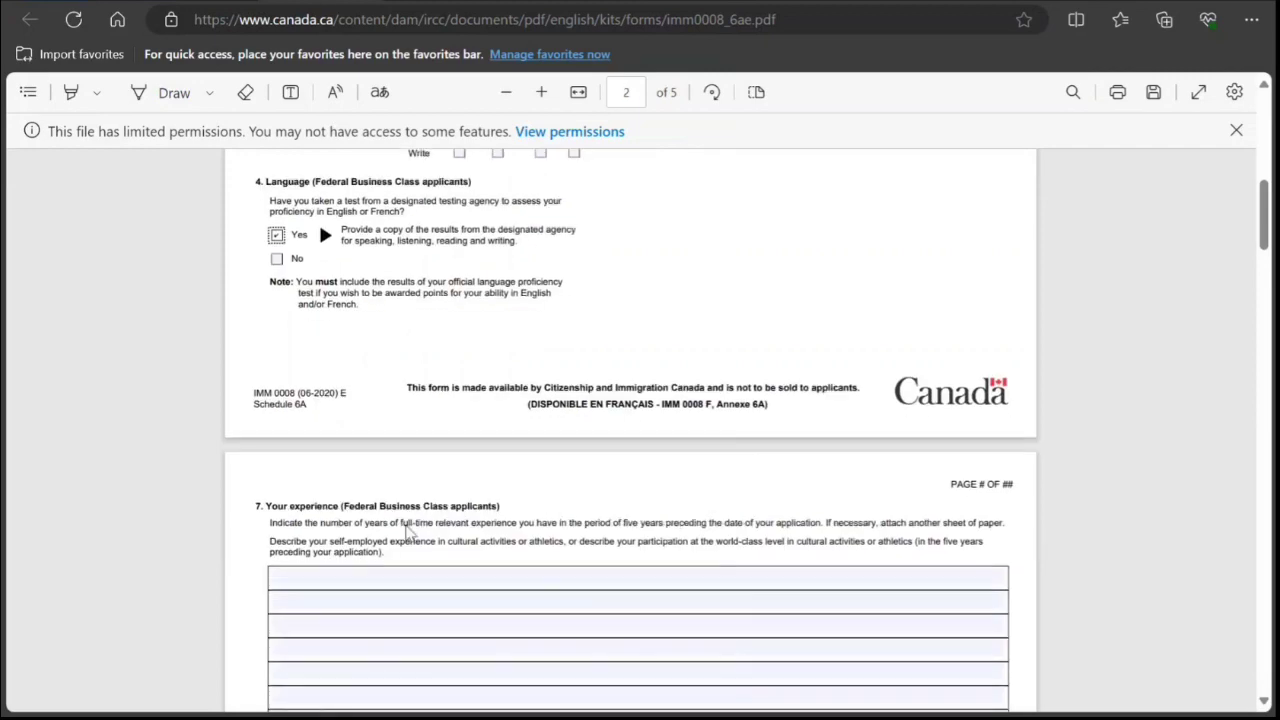
pyautogui.scroll(5, 407, 530)
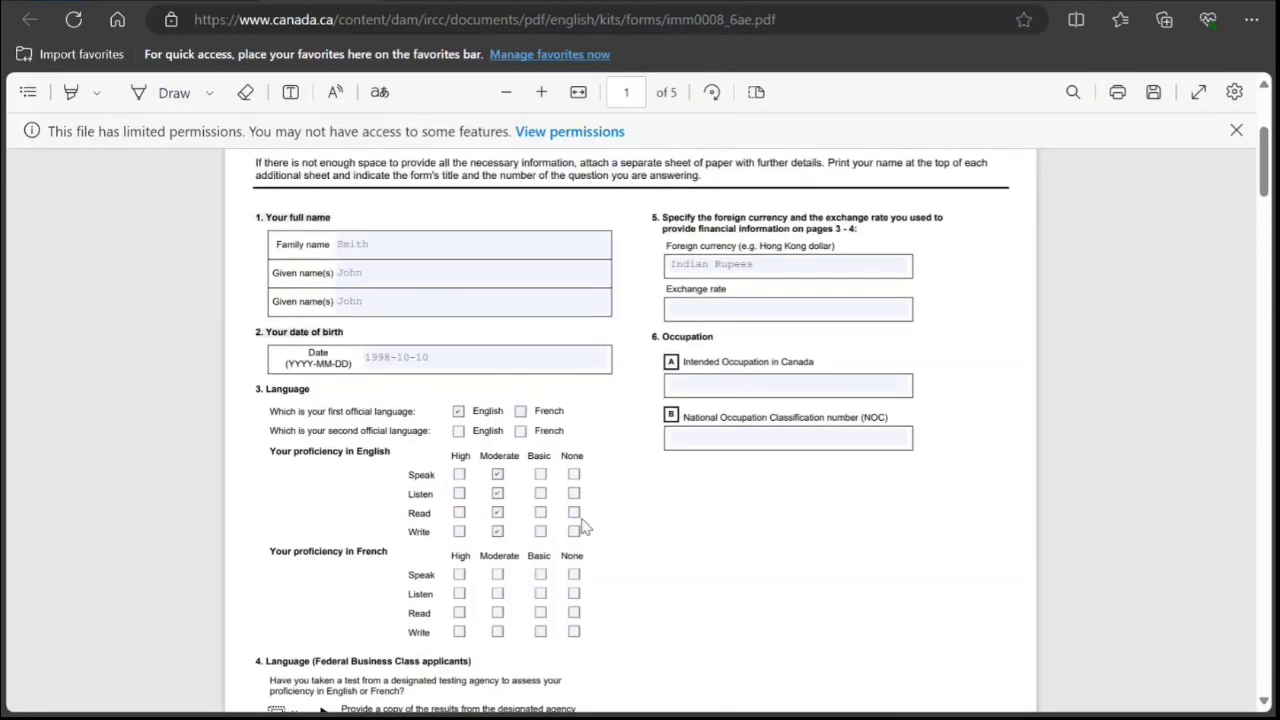
# Enter 'Athele Coach' as the intended occupation in Canada.
pyautogui.click(684, 385)
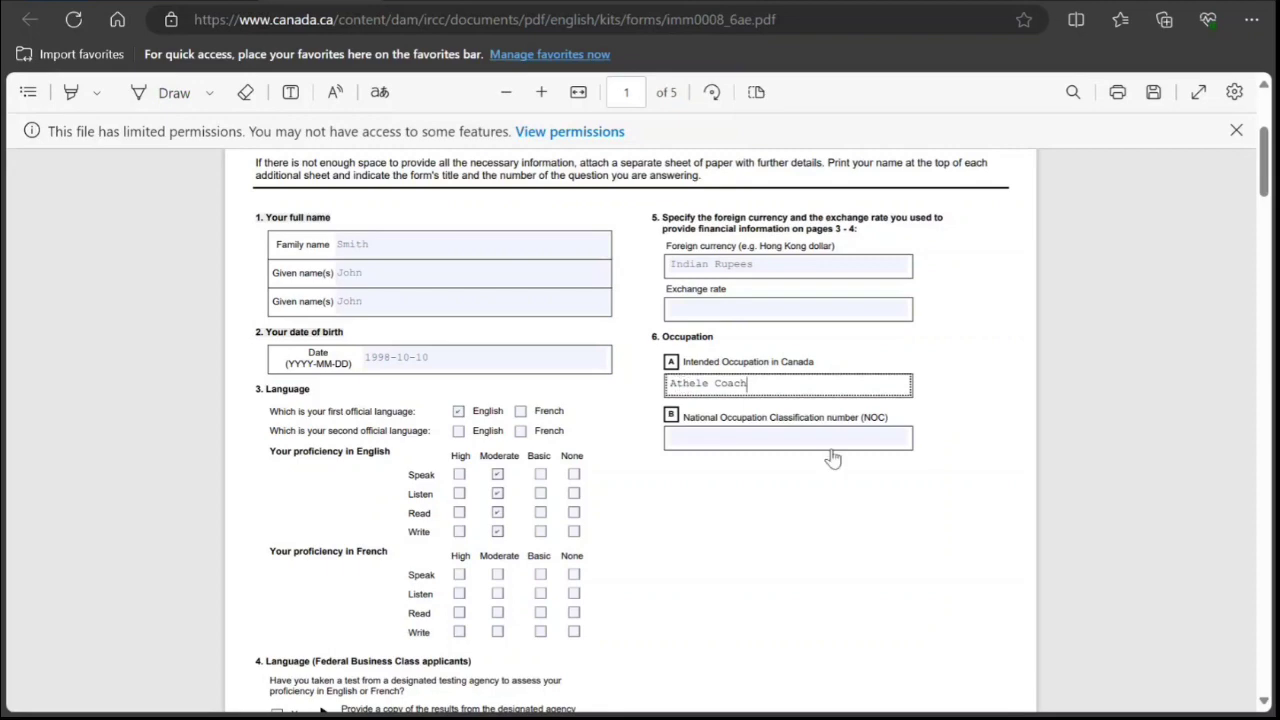
pyautogui.scroll(-5, 700, 427)
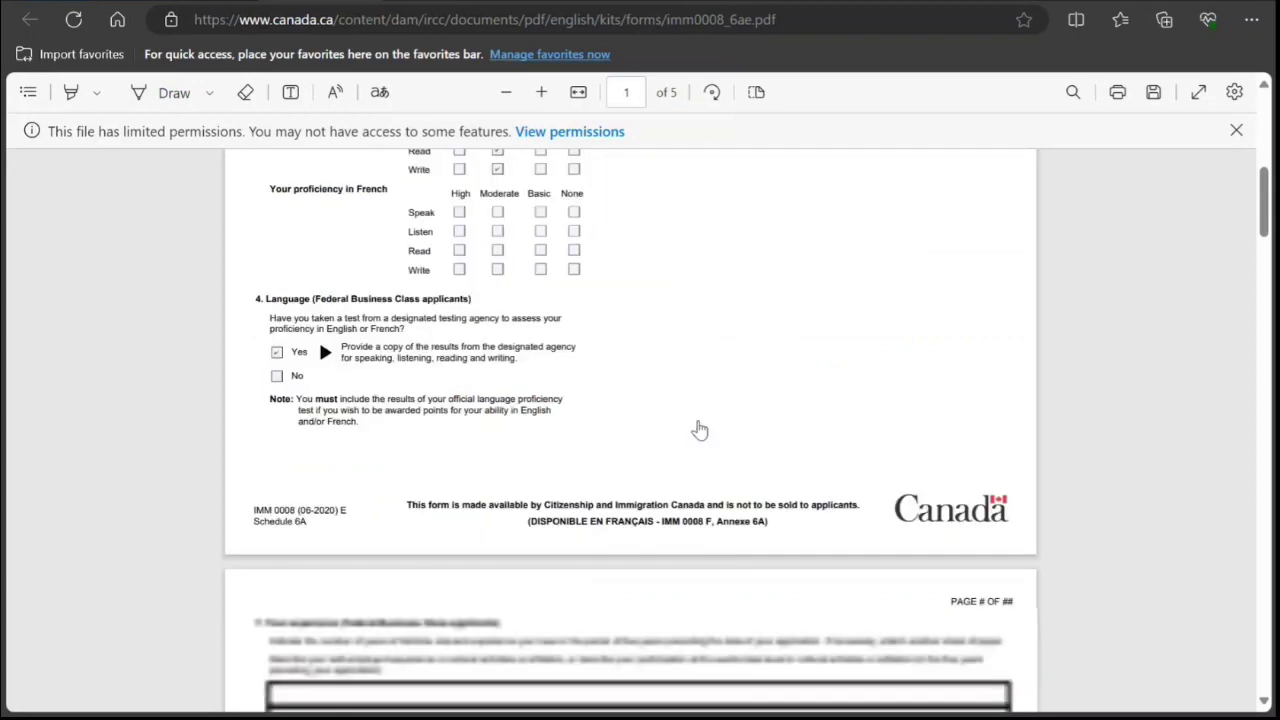
pyautogui.scroll(3, 717, 393)
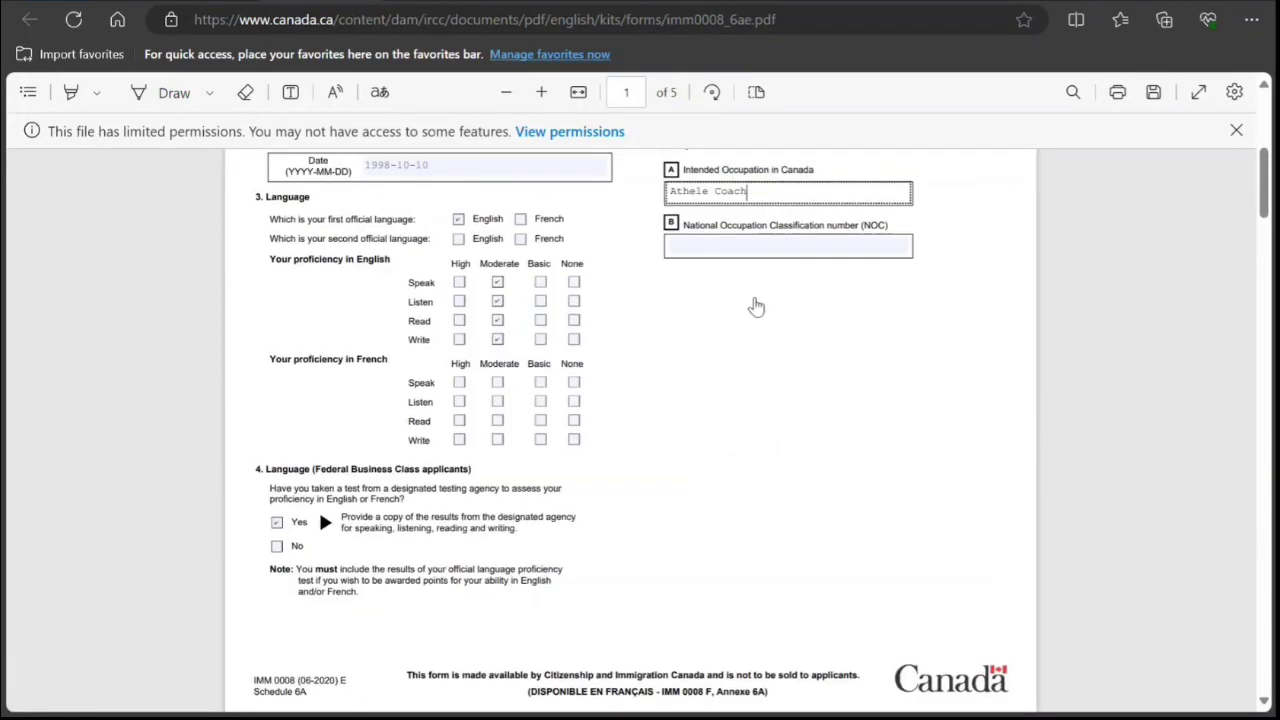
pyautogui.scroll(-4, 754, 306)
pyautogui.scroll(4, 731, 346)
pyautogui.scroll(-5, 749, 318)
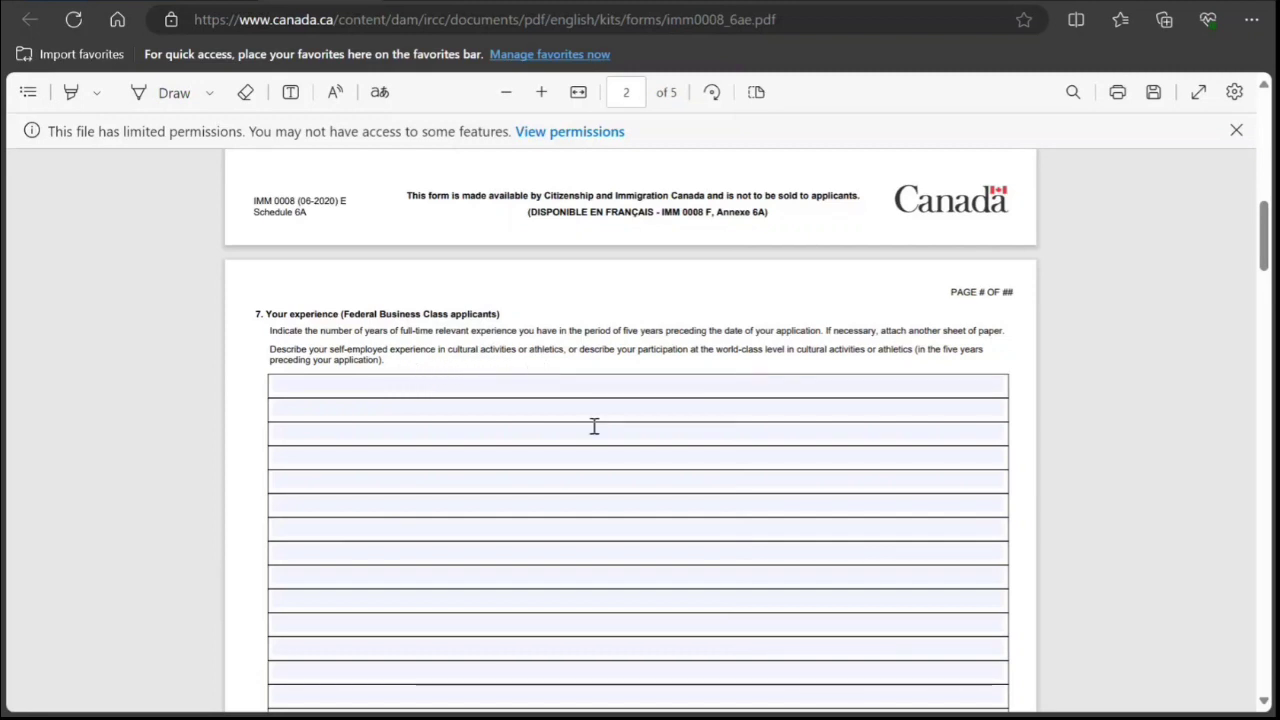
# Tick No for question 8 (study), 9 (work) and 10 (relatives in Canada) on Schedule 6A.
pyautogui.scroll(-5, 583, 480)
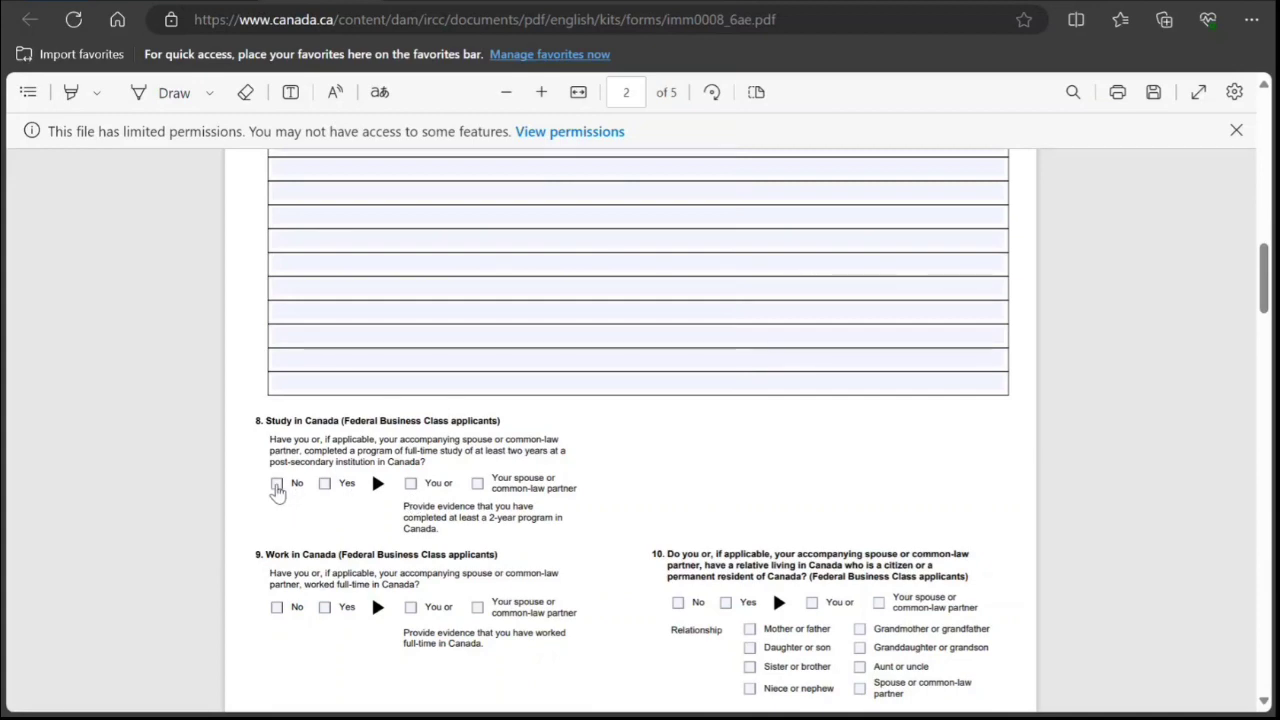
pyautogui.click(277, 484)
pyautogui.scroll(-2, 338, 506)
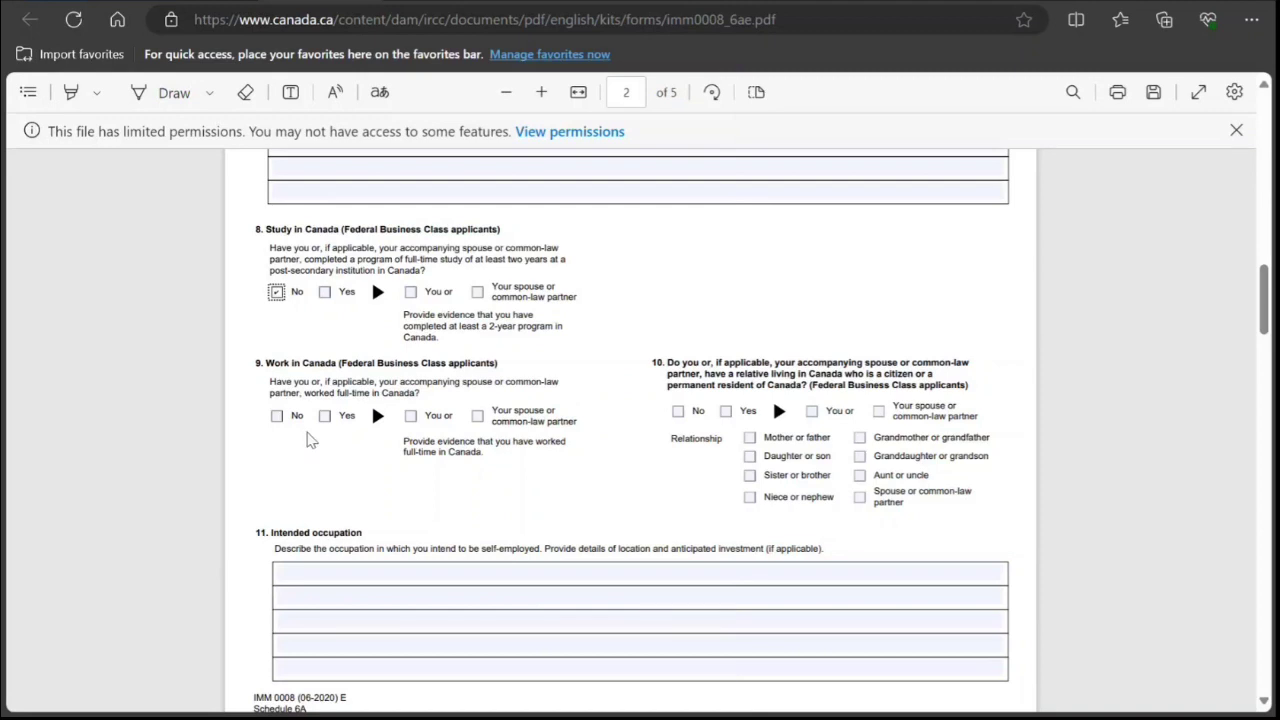
pyautogui.click(284, 419)
pyautogui.click(684, 412)
pyautogui.scroll(-2, 489, 420)
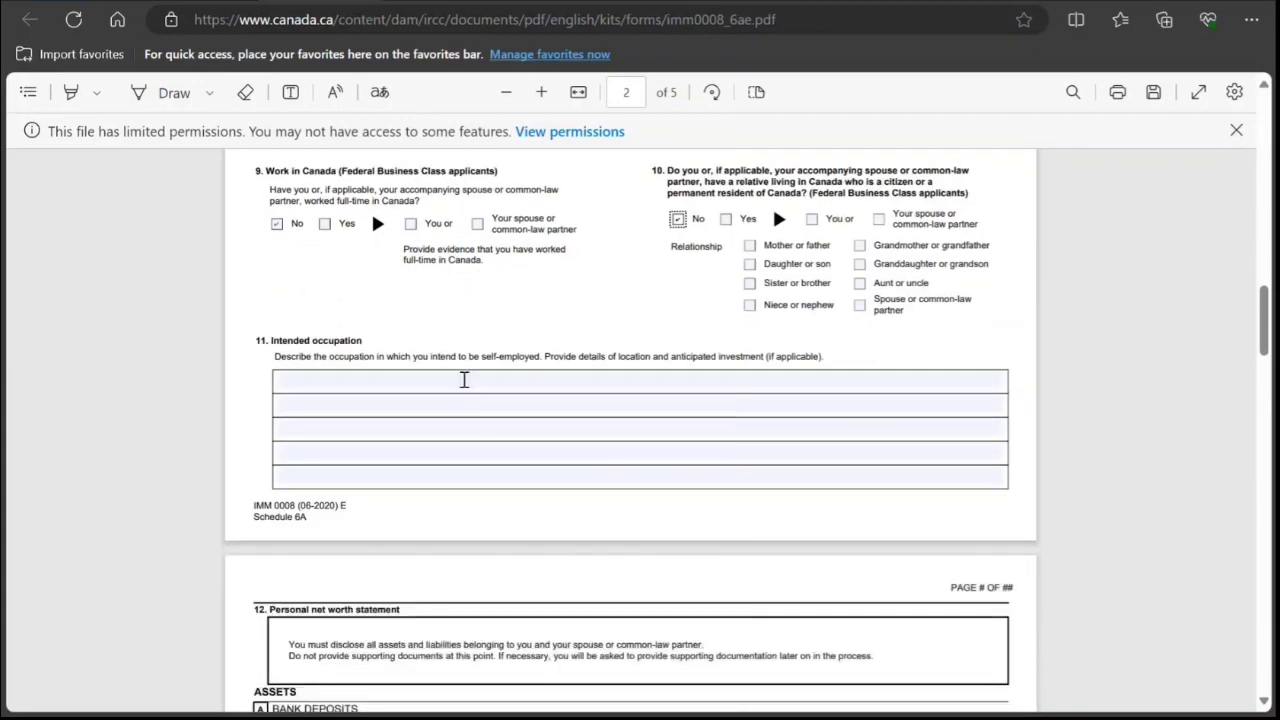
# Scroll down through the financial pages 3 to 5 of Schedule 6A.
pyautogui.scroll(-2, 514, 452)
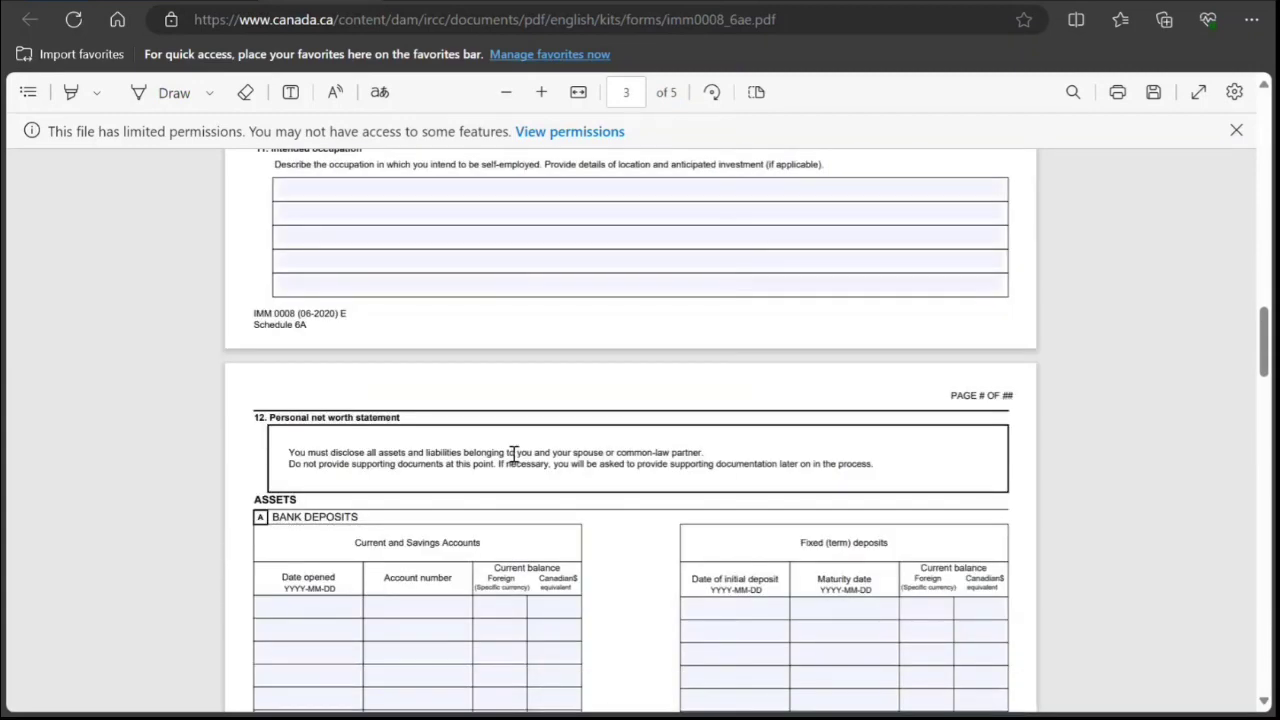
pyautogui.scroll(-1, 514, 452)
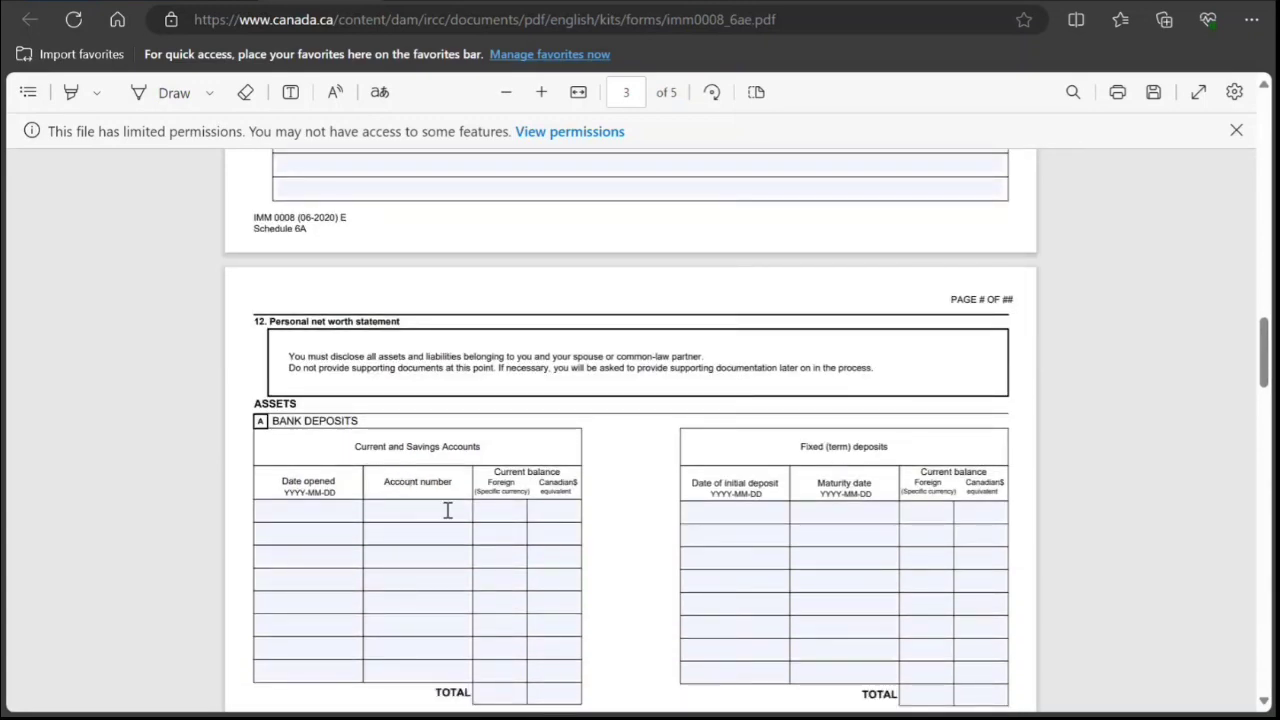
pyautogui.scroll(-2, 448, 510)
pyautogui.scroll(-2, 645, 435)
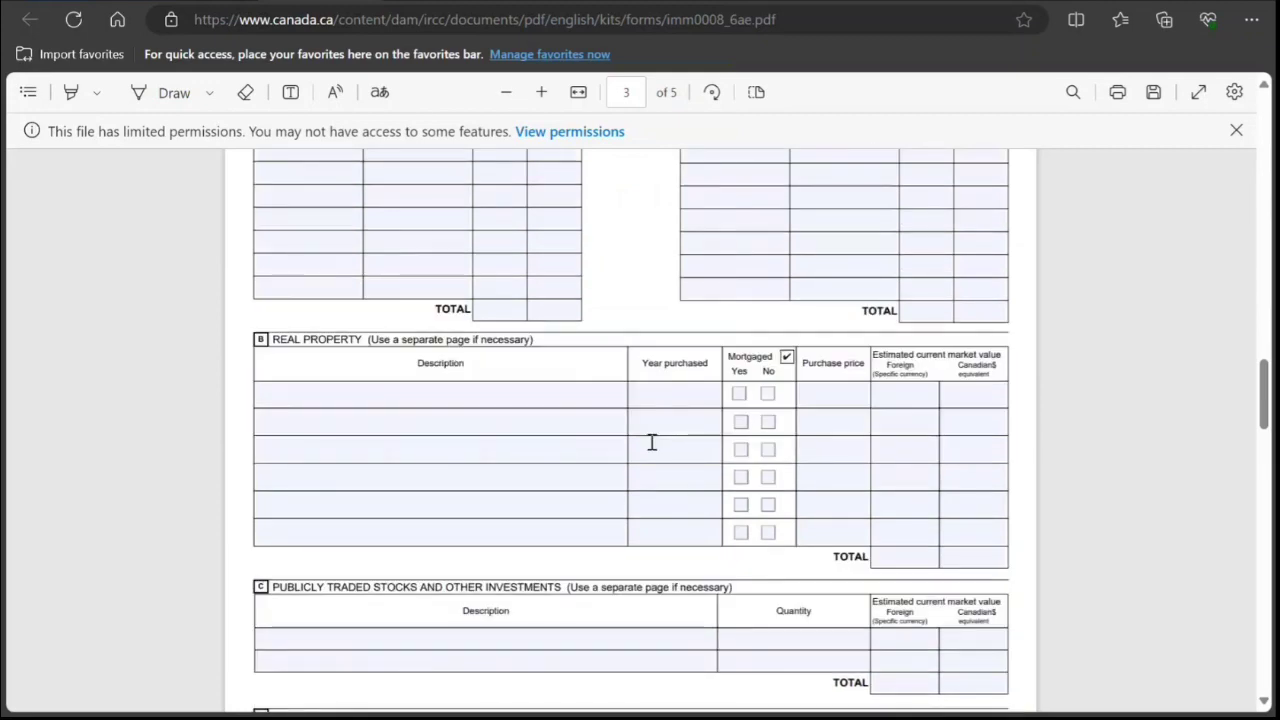
pyautogui.scroll(-3, 678, 449)
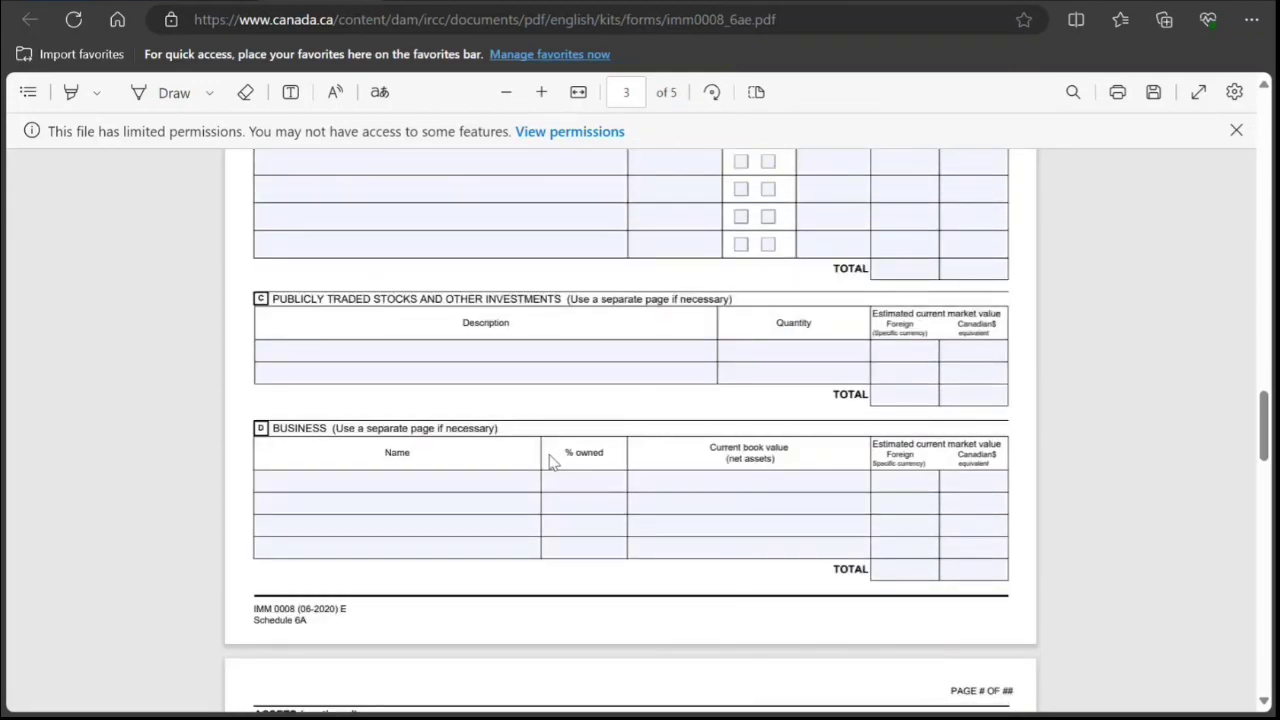
pyautogui.scroll(-3, 550, 461)
pyautogui.scroll(2, 551, 457)
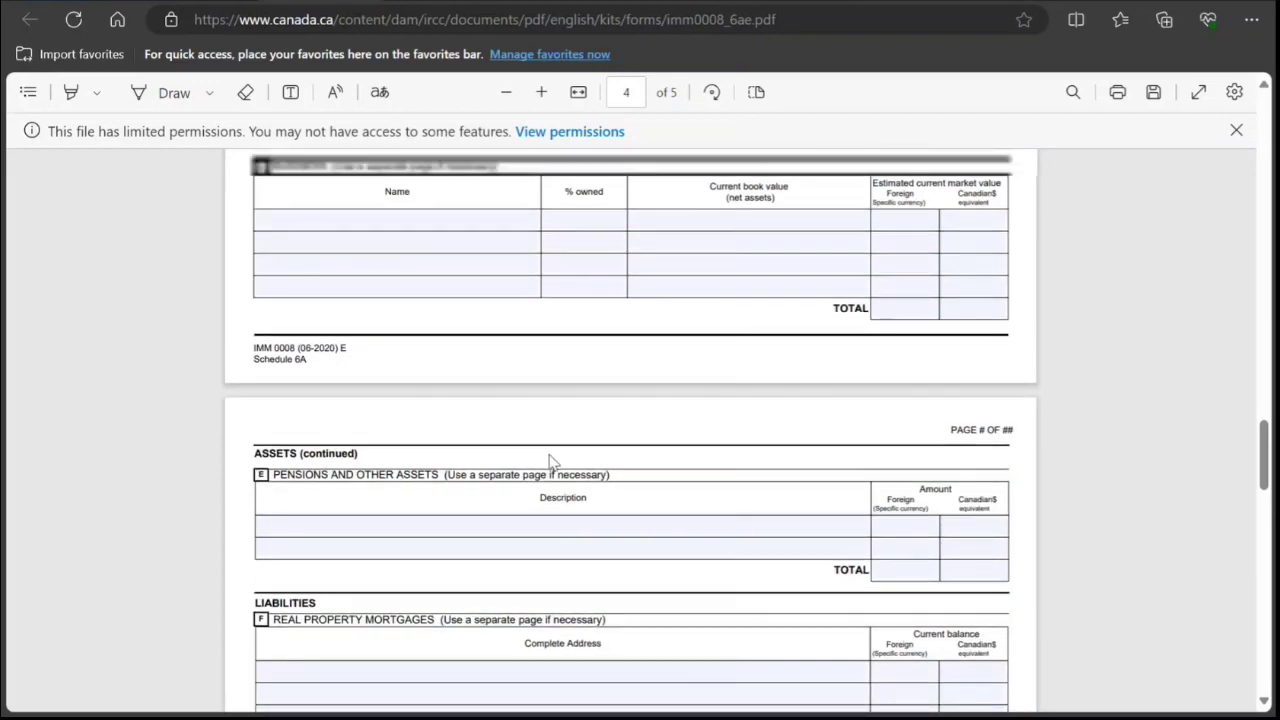
pyautogui.scroll(-2, 689, 517)
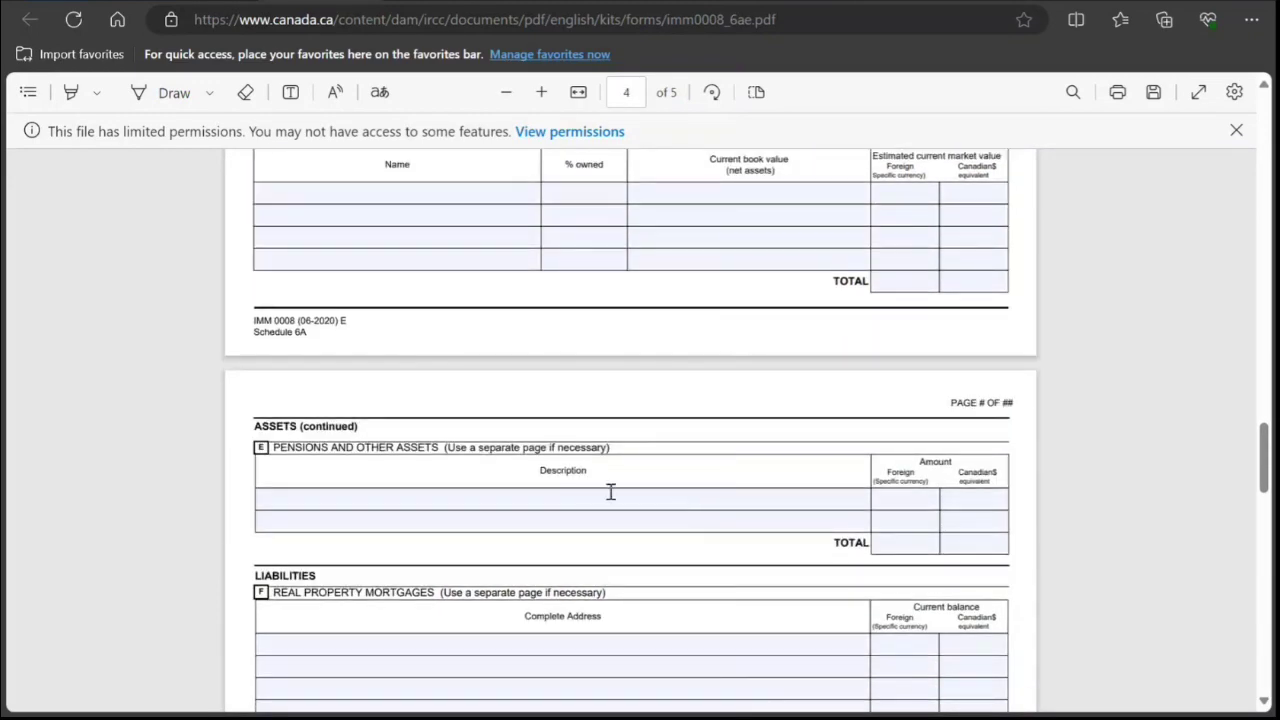
pyautogui.scroll(-3, 628, 505)
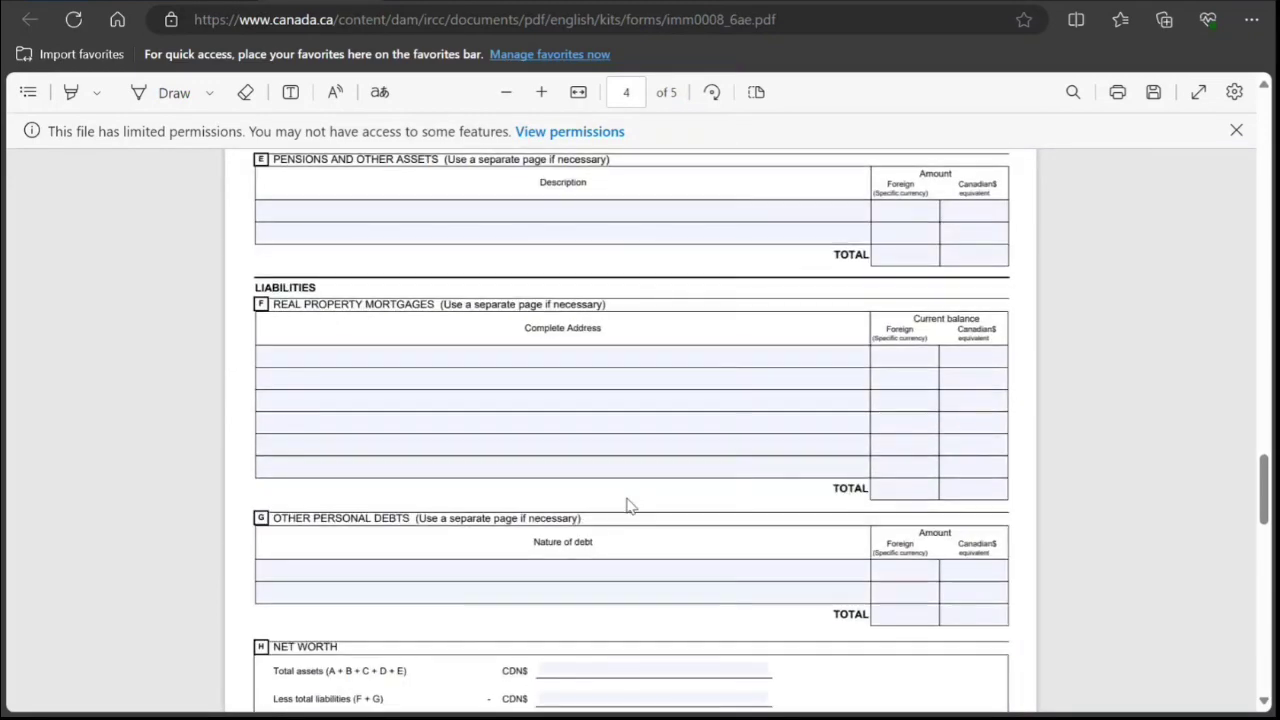
pyautogui.scroll(-3, 629, 505)
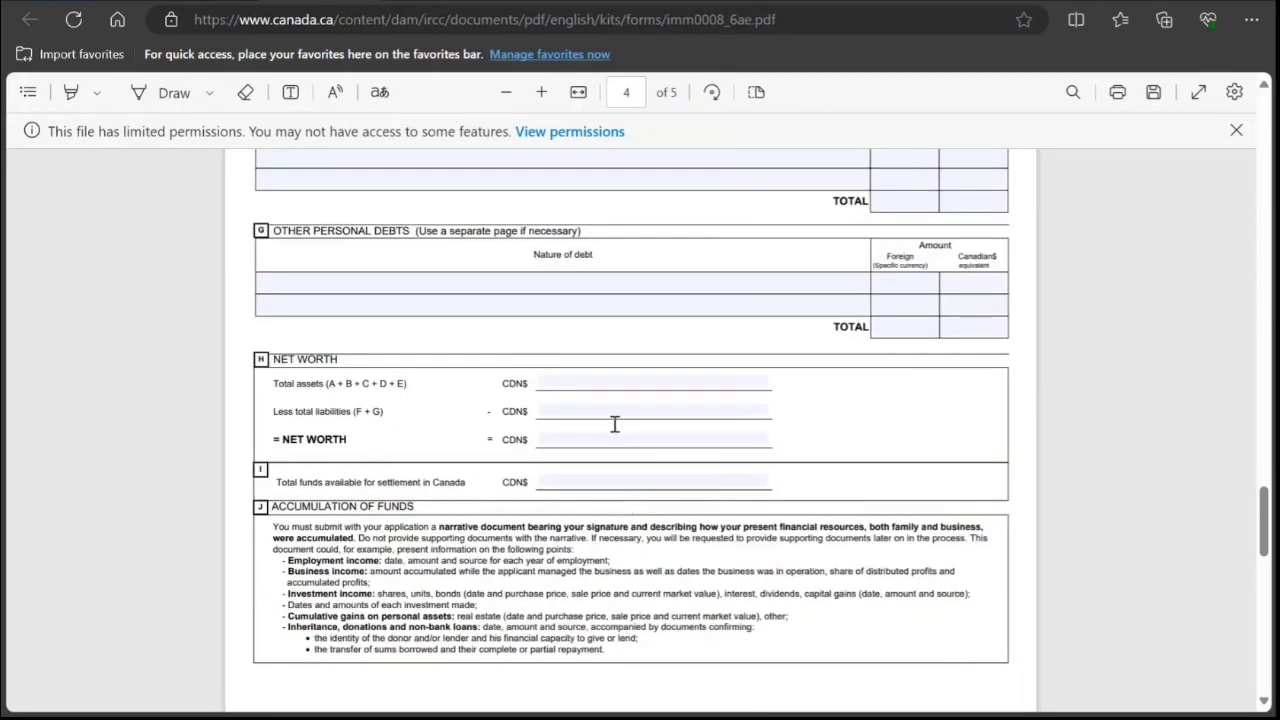
pyautogui.scroll(-10, 601, 517)
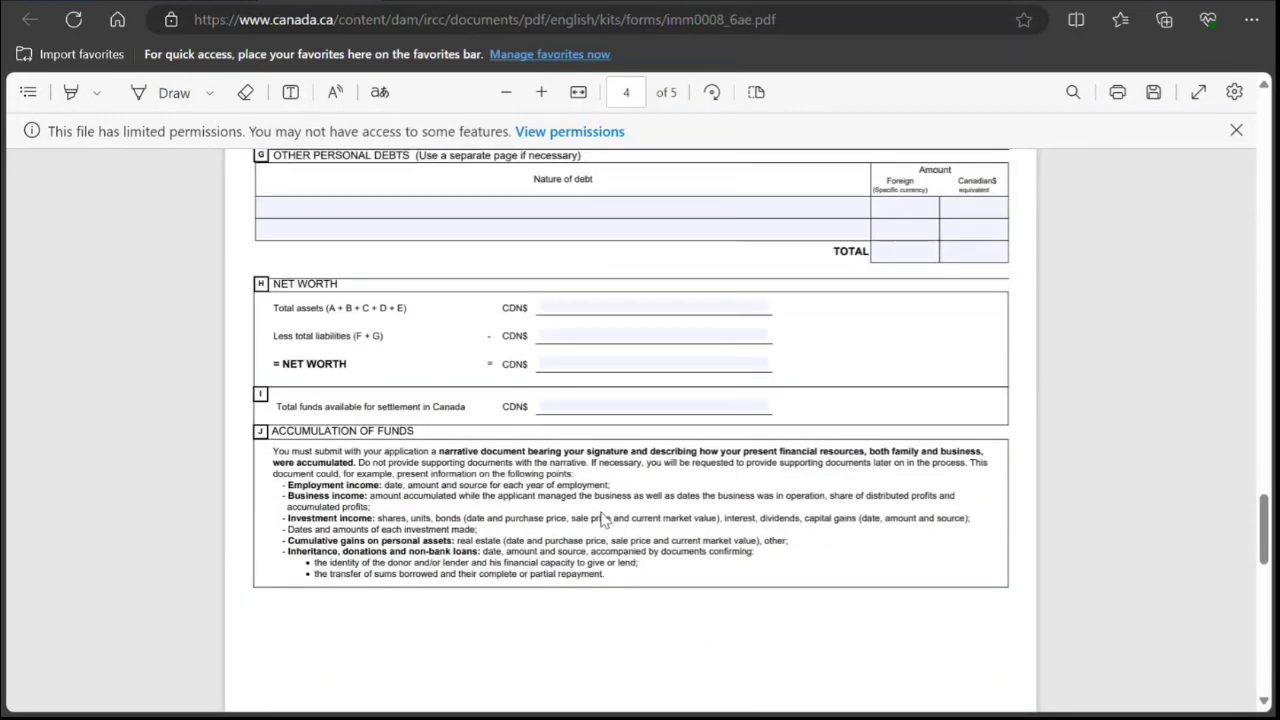
pyautogui.scroll(-3, 603, 520)
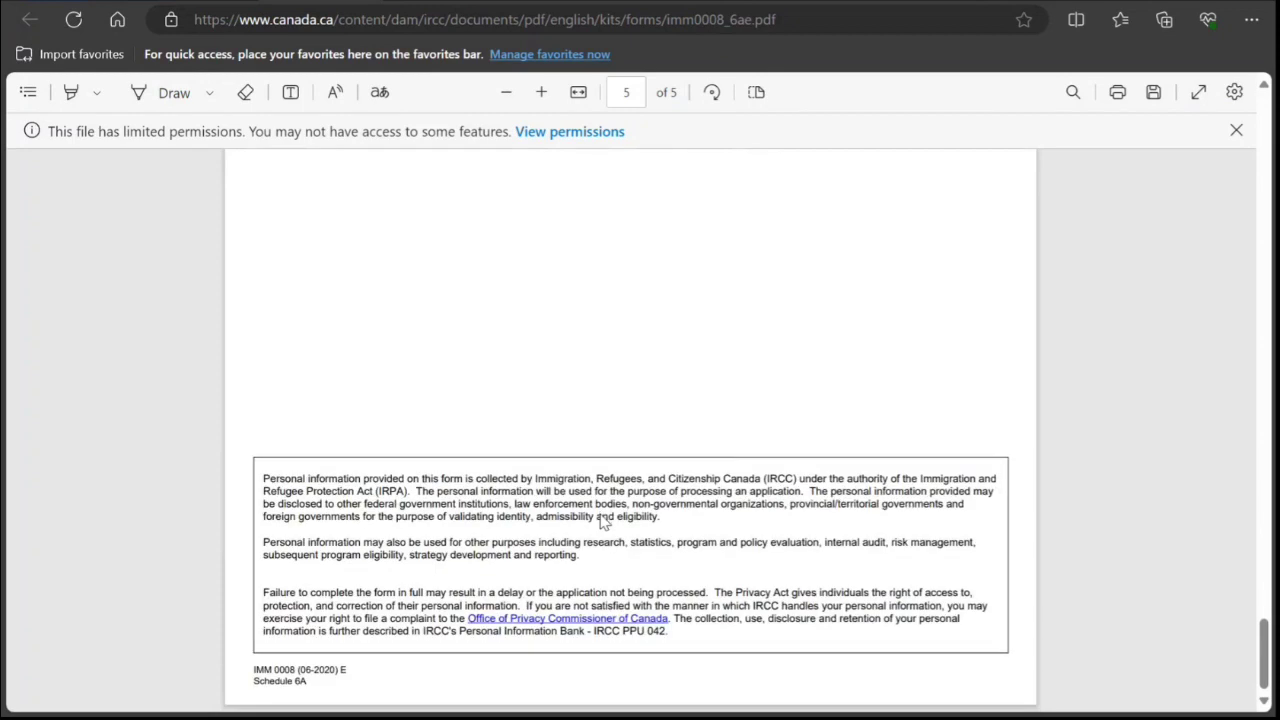
# Scroll back up the PDF and switch to the IRCC portal tab.
pyautogui.scroll(20, 601, 519)
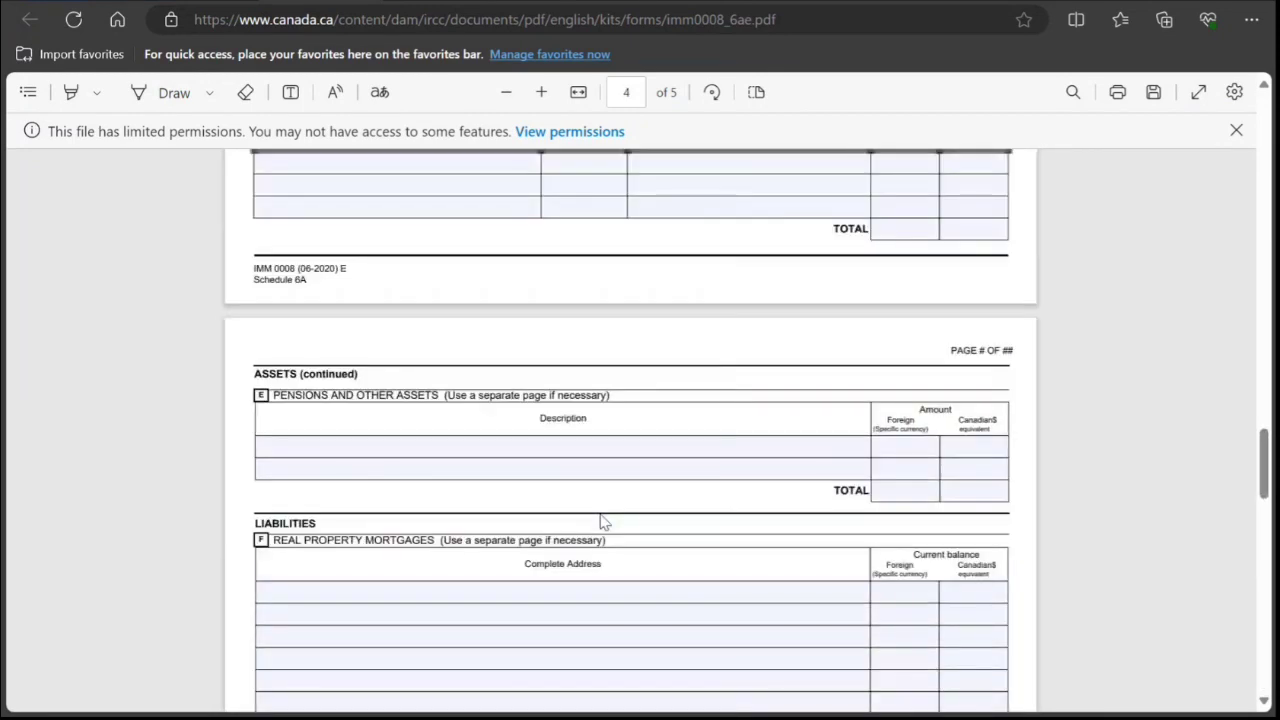
pyautogui.scroll(20, 600, 521)
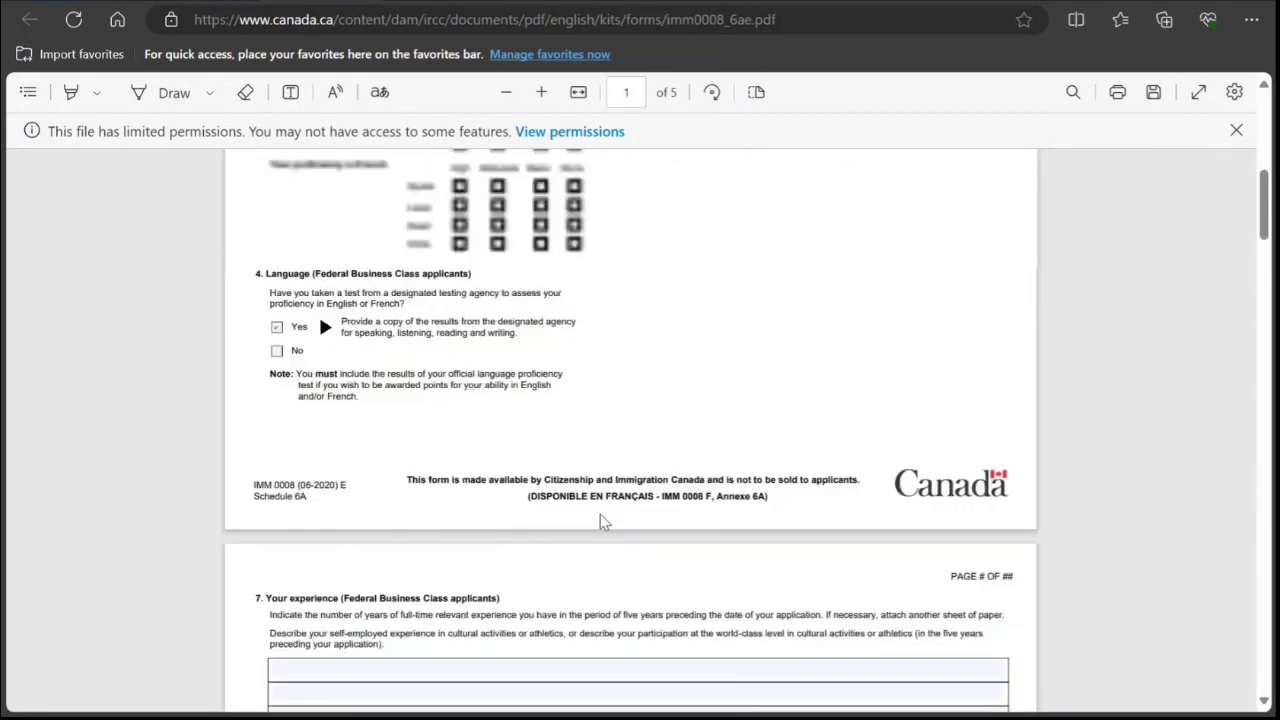
pyautogui.scroll(4, 603, 520)
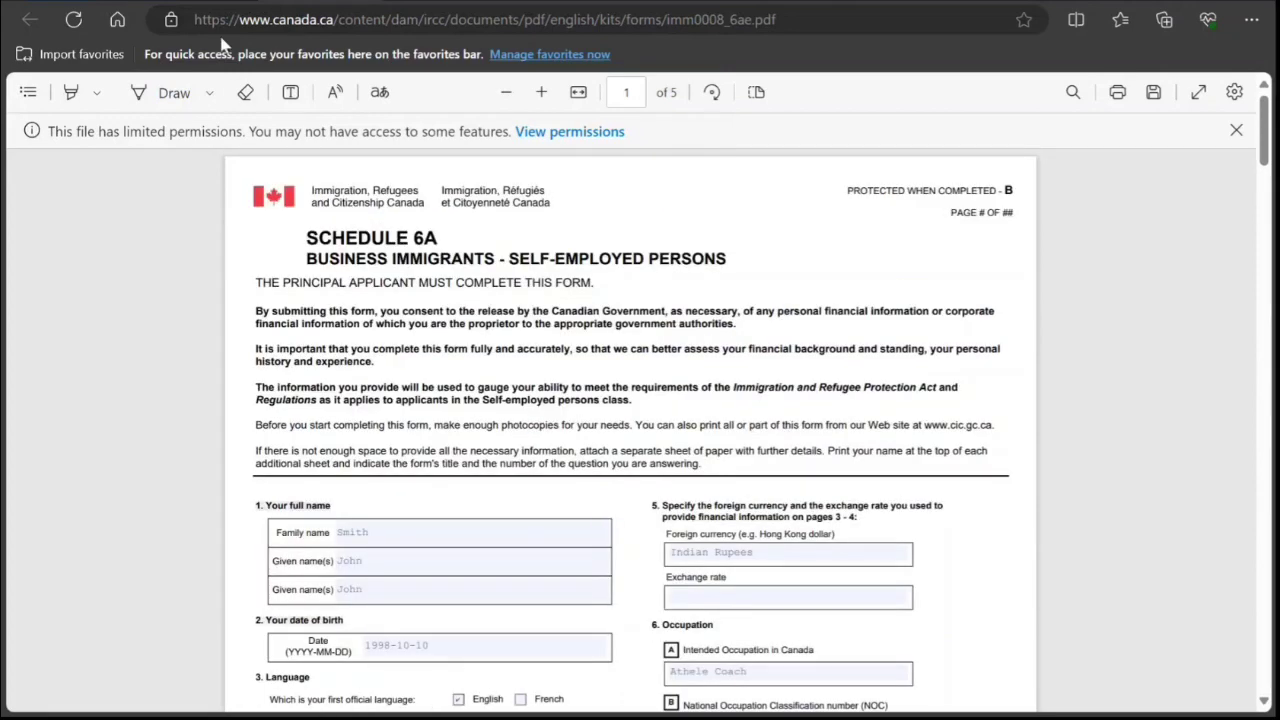
pyautogui.click(200, 5)
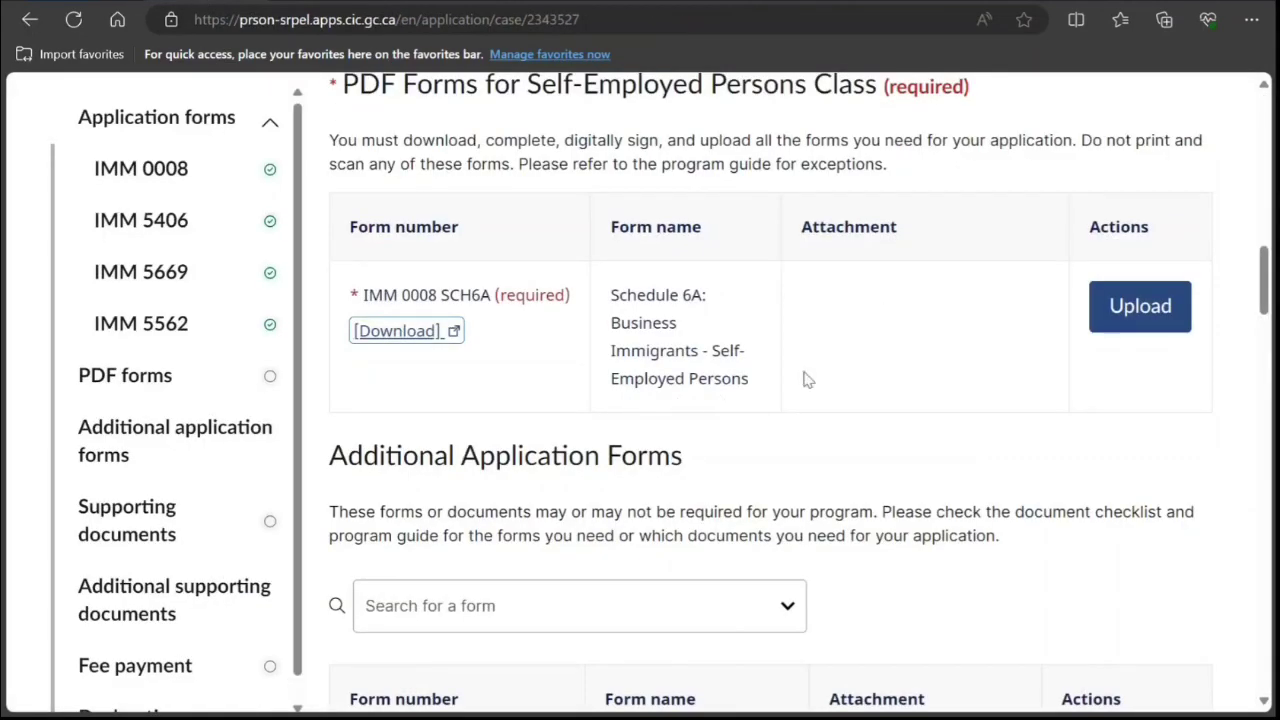
# Recheck the Schedule 6A tab, then close it and scroll the portal toward Additional Supporting Documents.
pyautogui.click(304, 4)
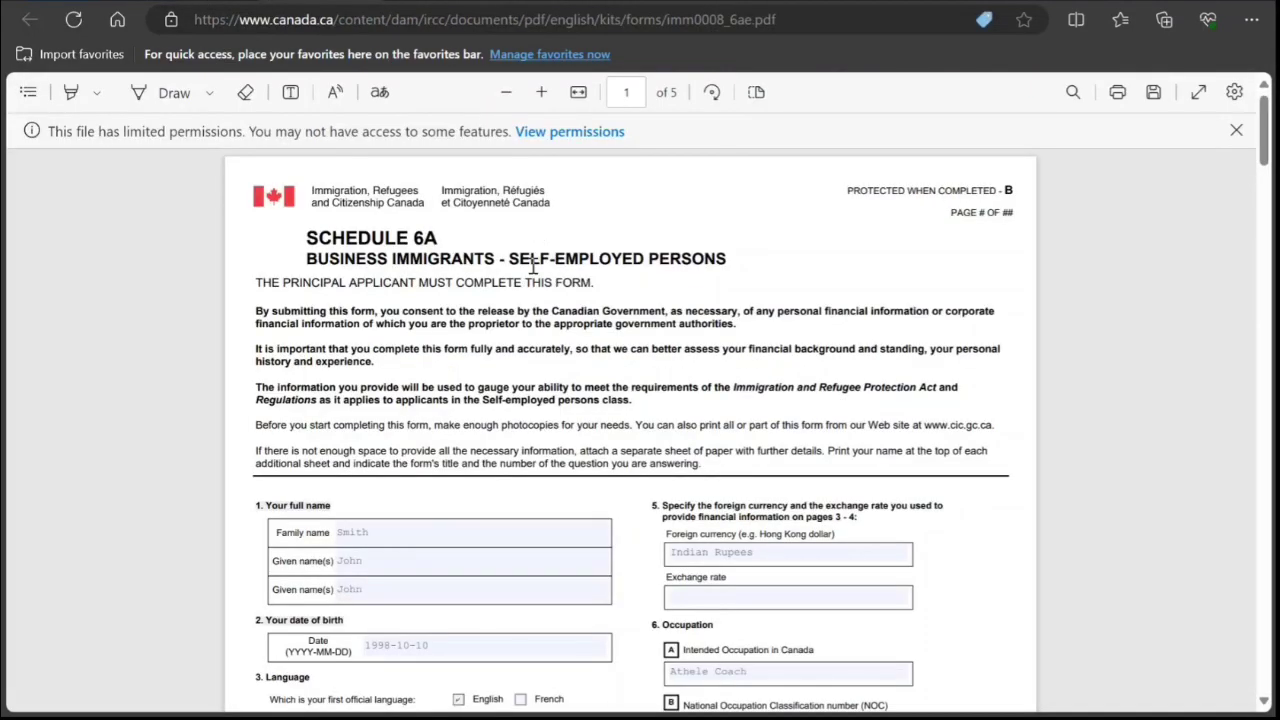
pyautogui.scroll(-20, 533, 268)
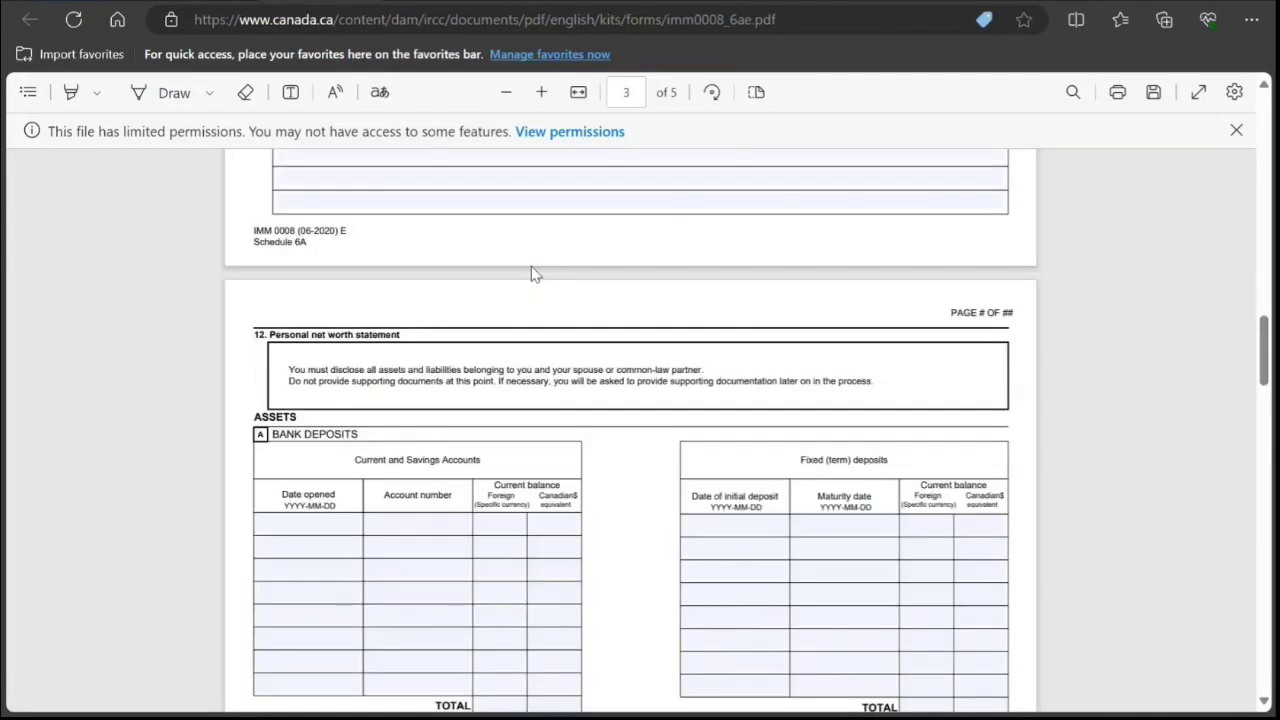
pyautogui.scroll(-20, 533, 273)
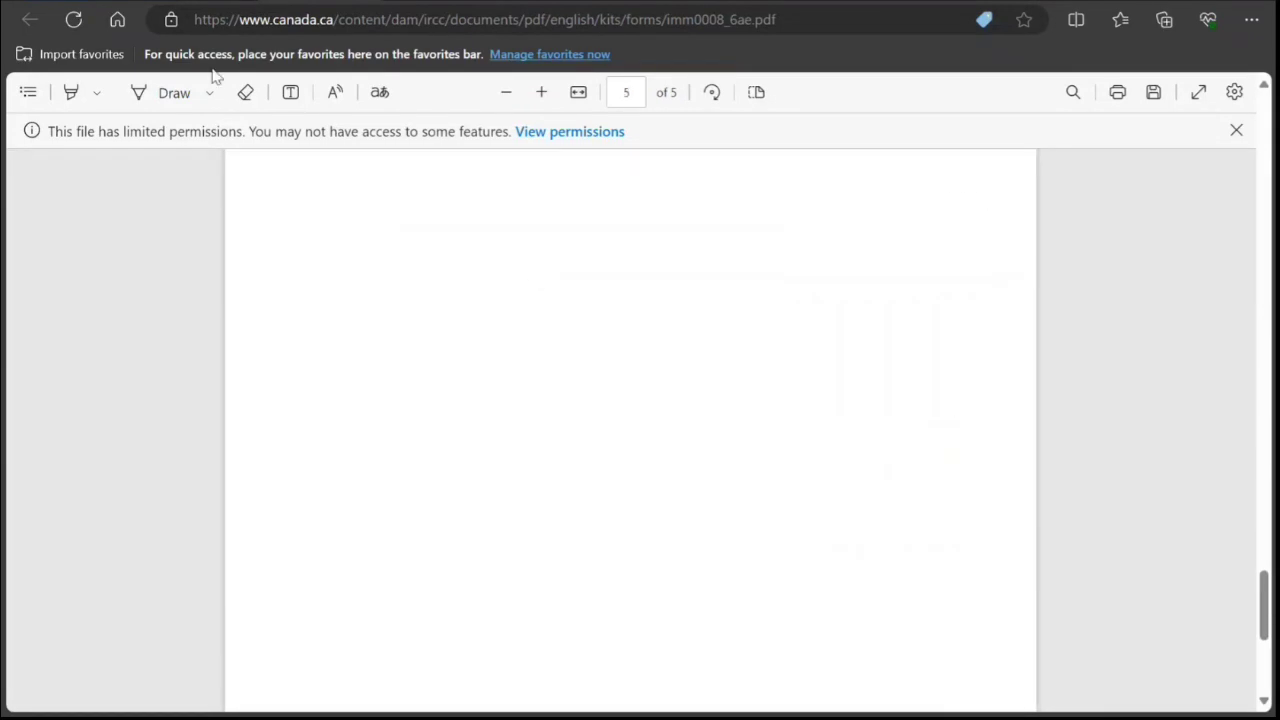
pyautogui.scroll(-2, 370, 325)
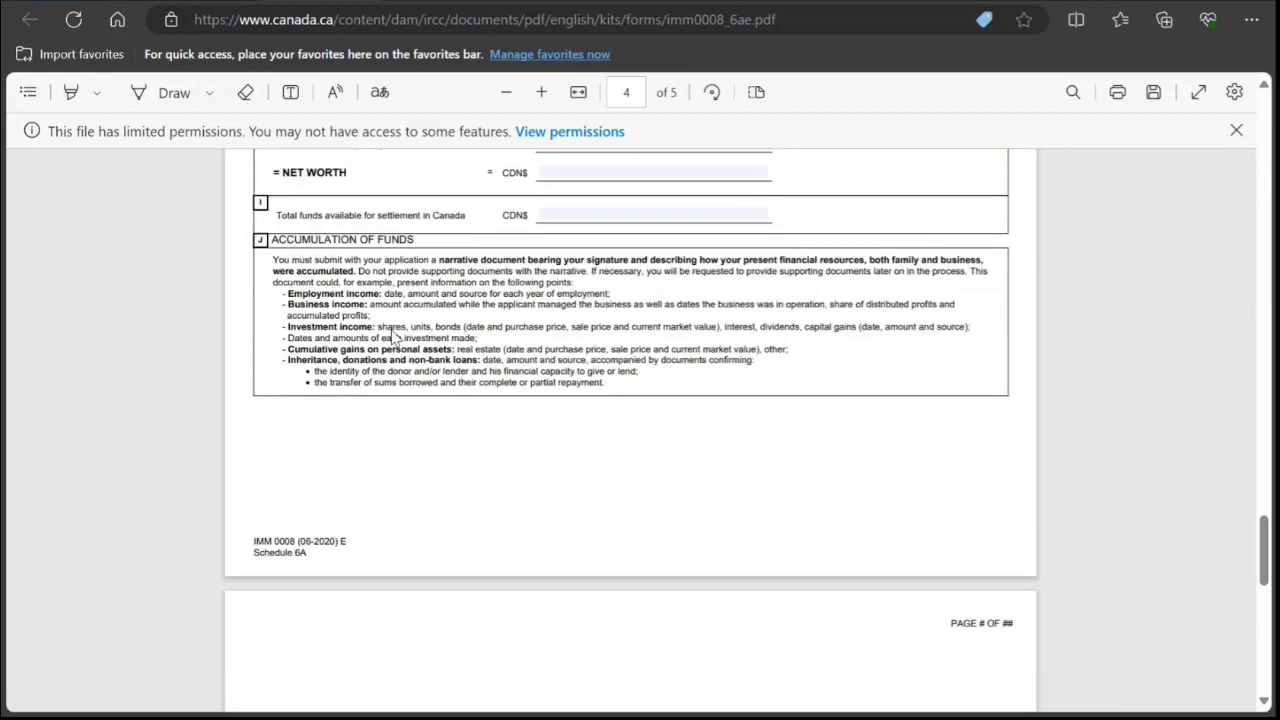
pyautogui.scroll(-3, 396, 336)
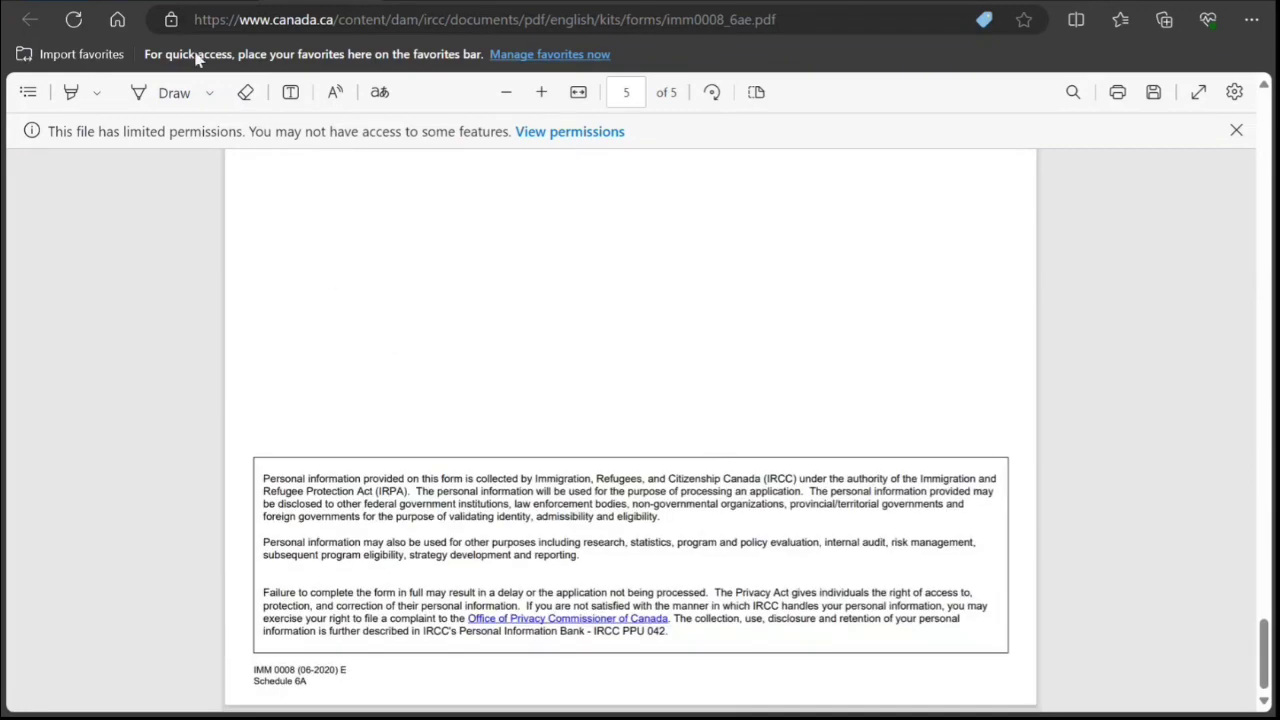
pyautogui.hotkey('ctrl', 'w')
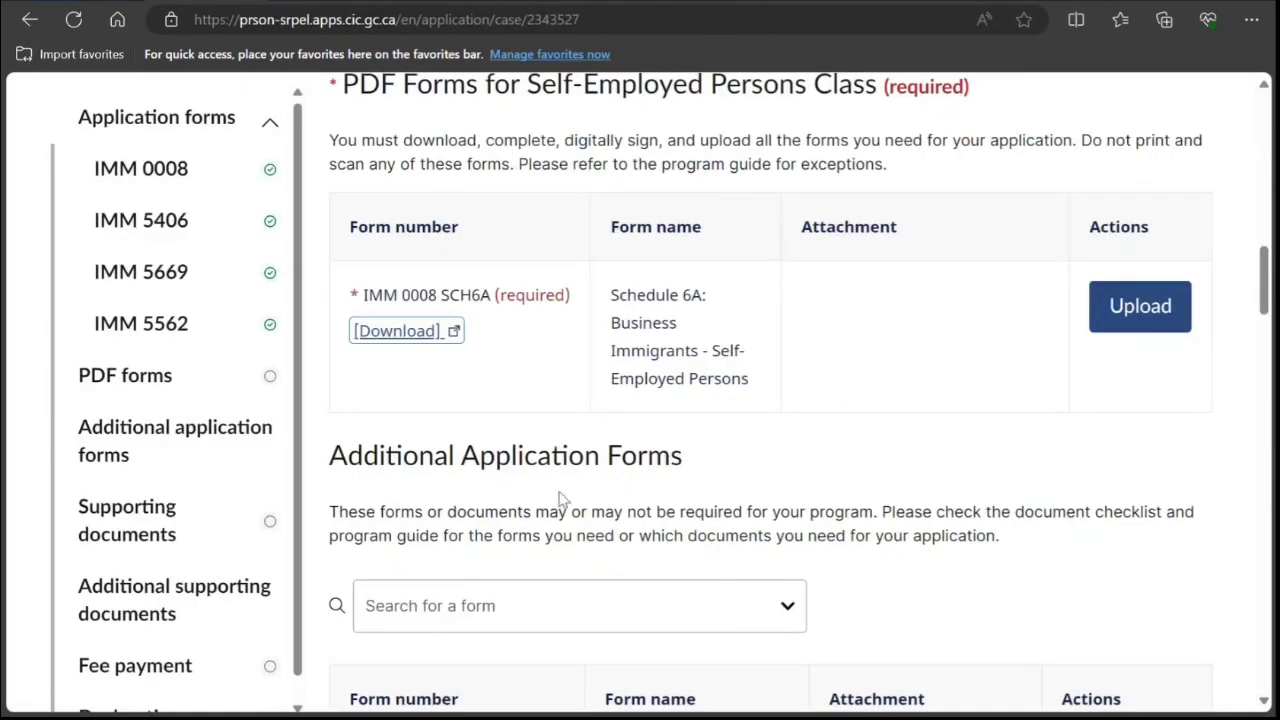
pyautogui.scroll(-15, 563, 503)
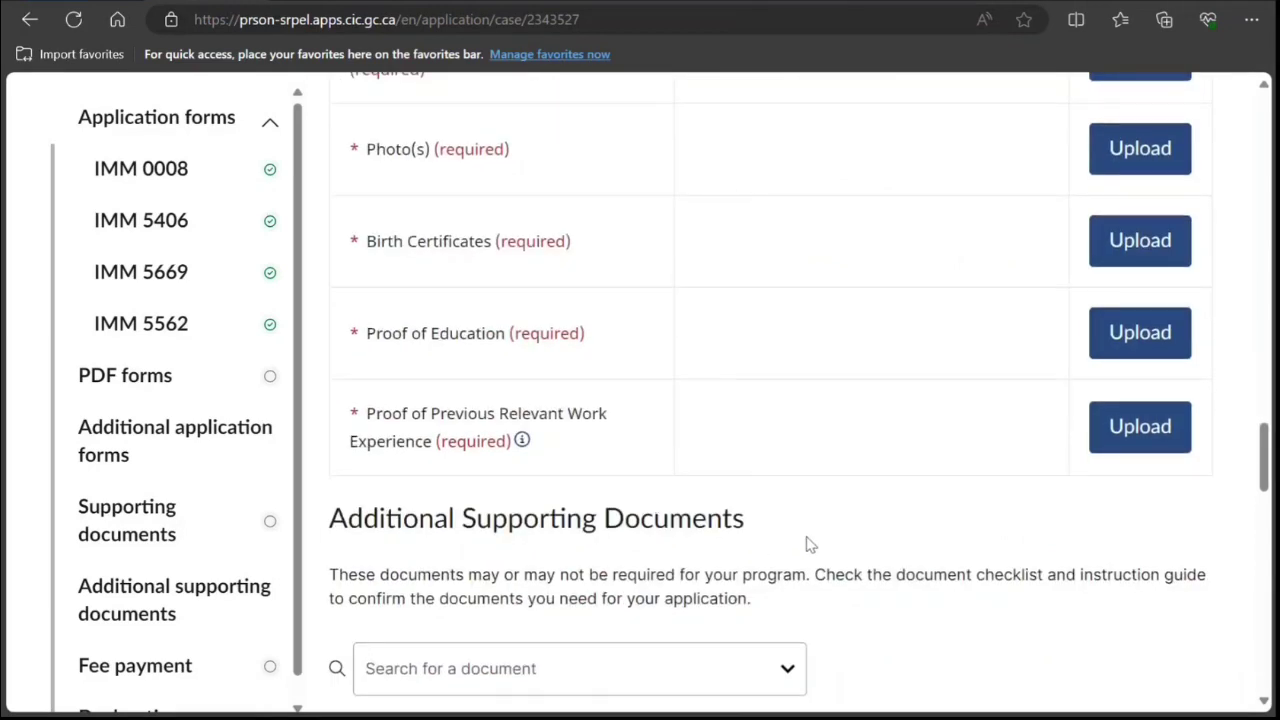